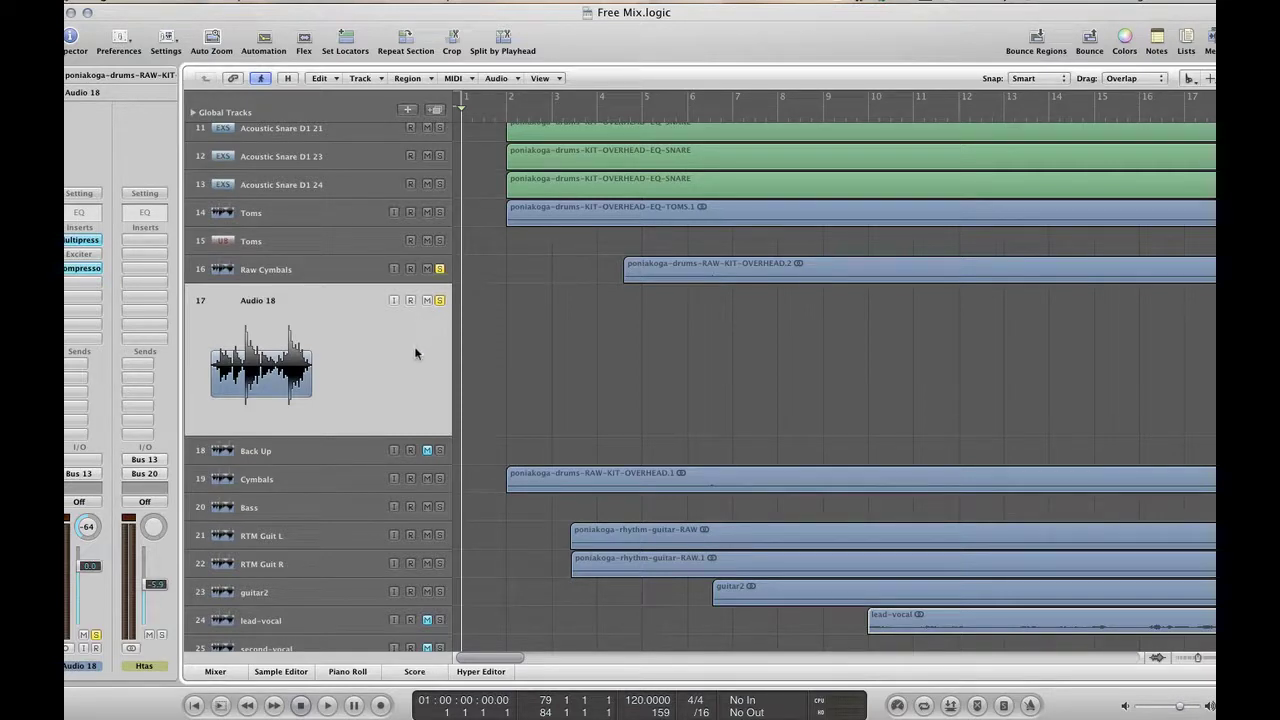
Compare the waveforms of the Raw Cymbals, Audio 18 and Back Up tracks around bars 23 to 39
click(306, 455)
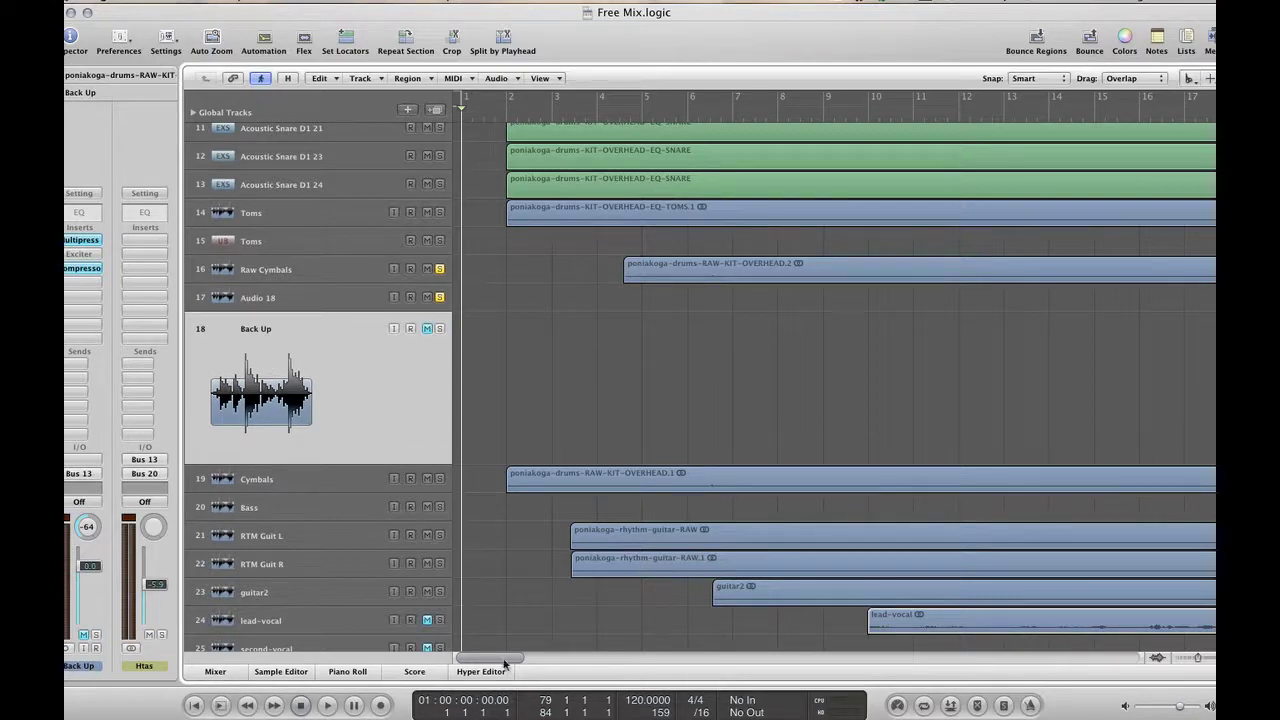
drag(500, 660, 591, 658)
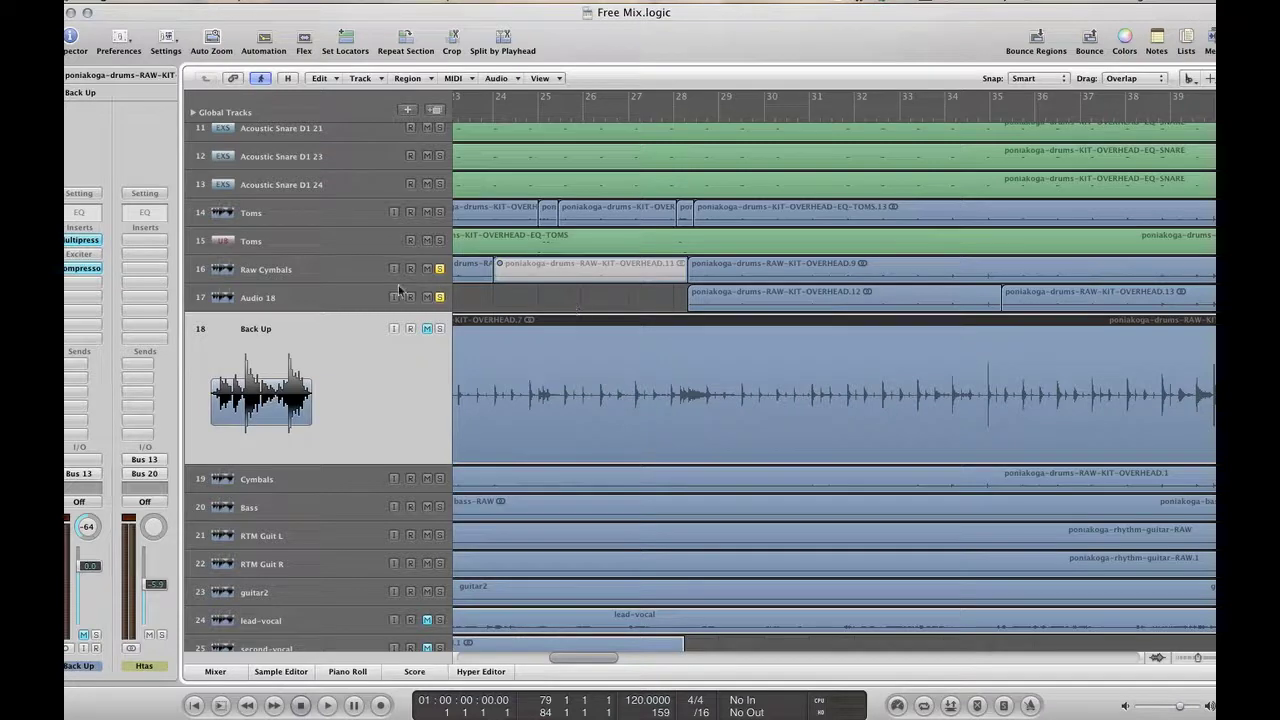
click(323, 277)
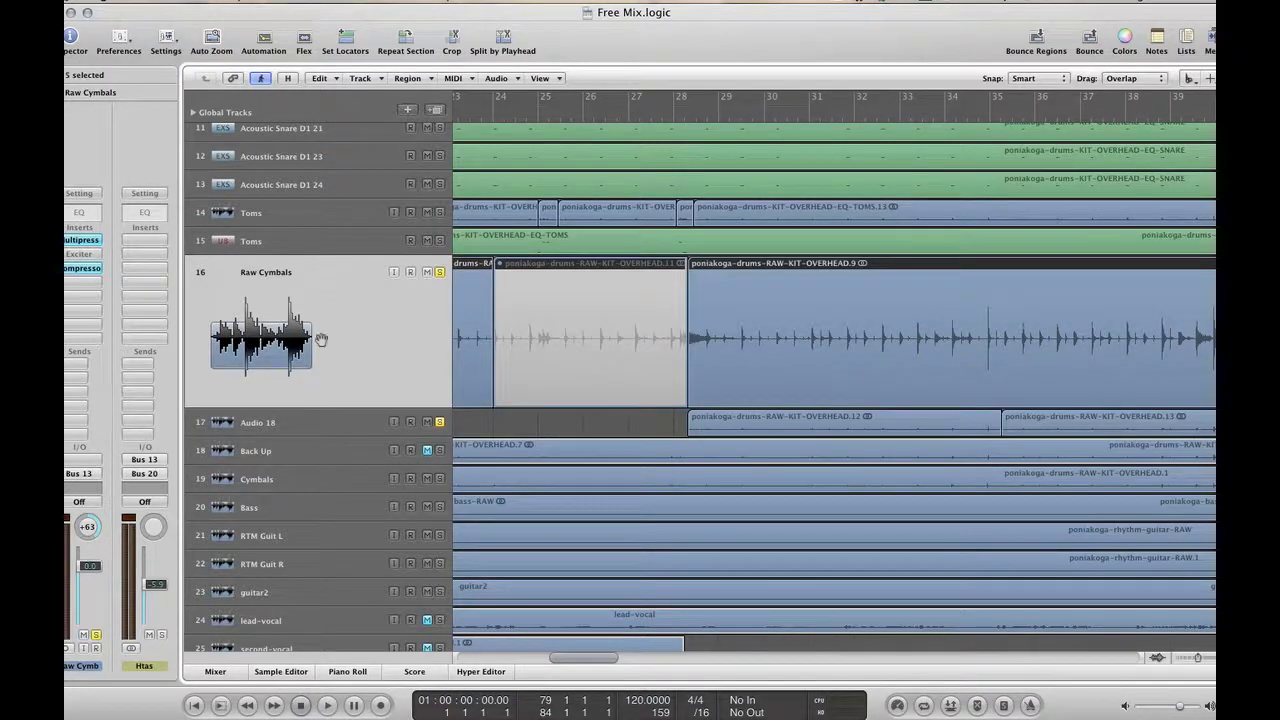
click(271, 424)
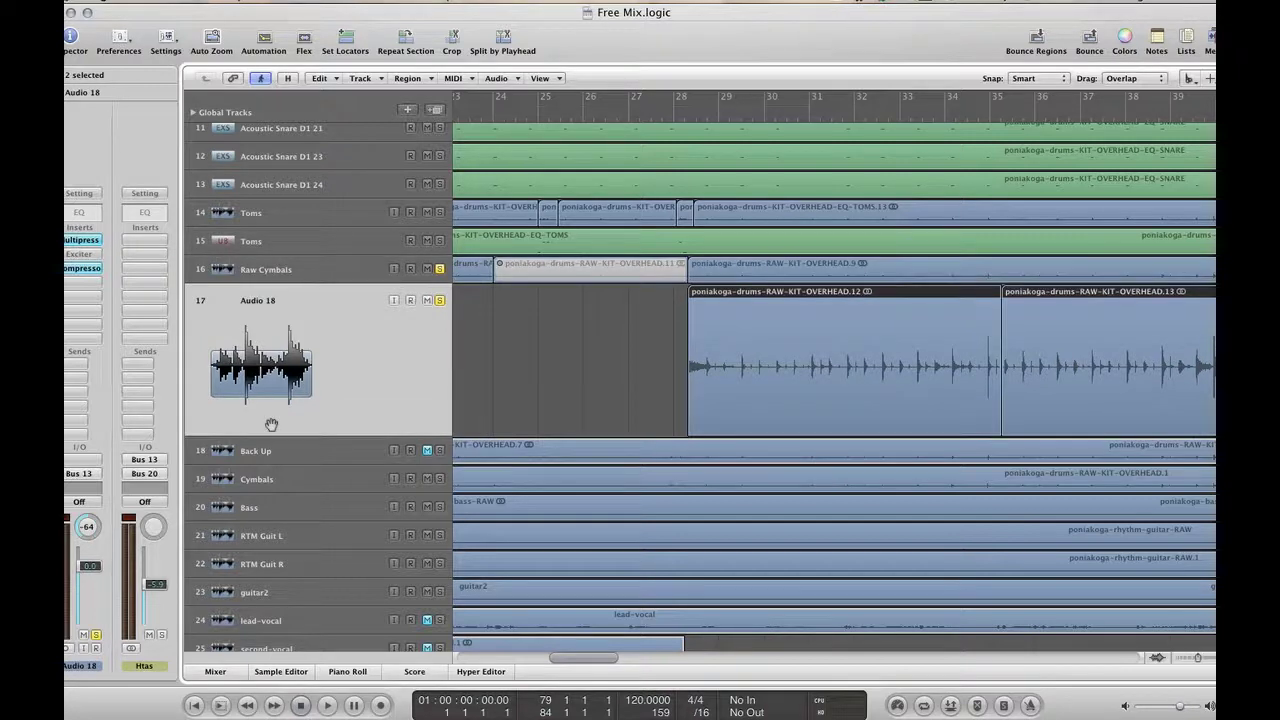
click(291, 278)
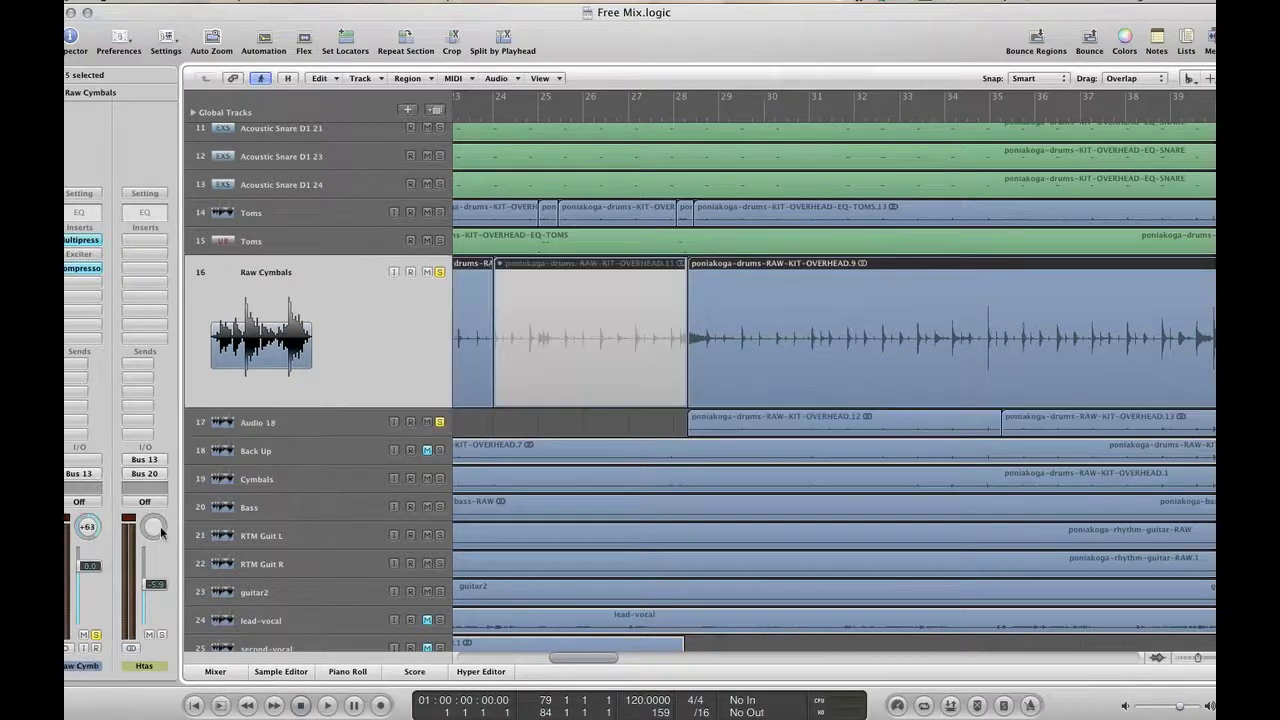
click(302, 421)
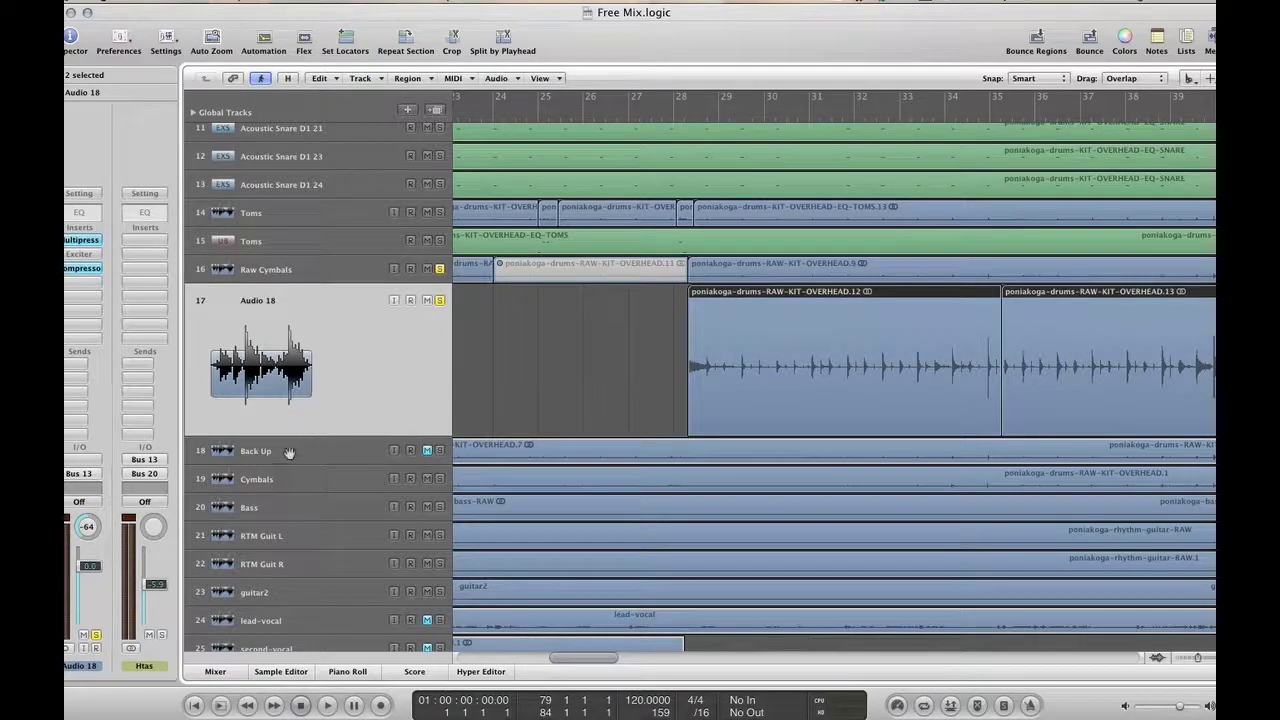
click(289, 452)
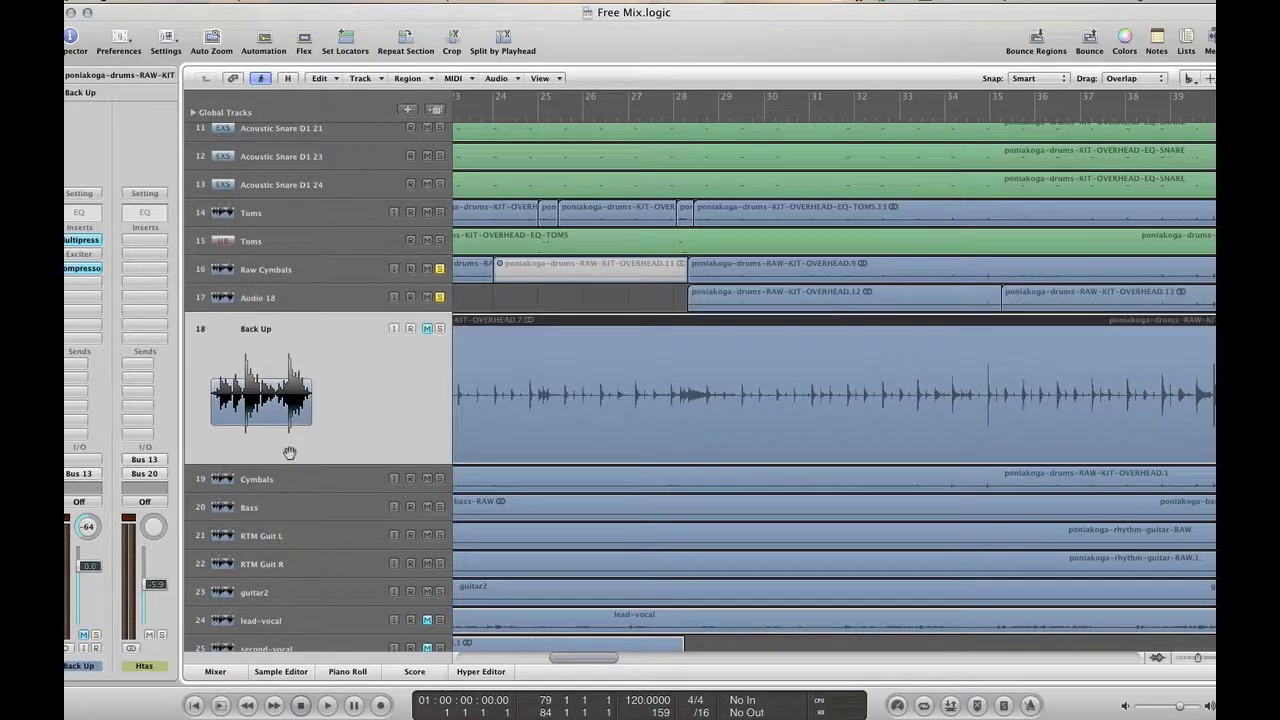
click(289, 274)
Play the project from about bar 20 to bar 24 to hear the Raw Cymbals regions
drag(586, 661, 550, 661)
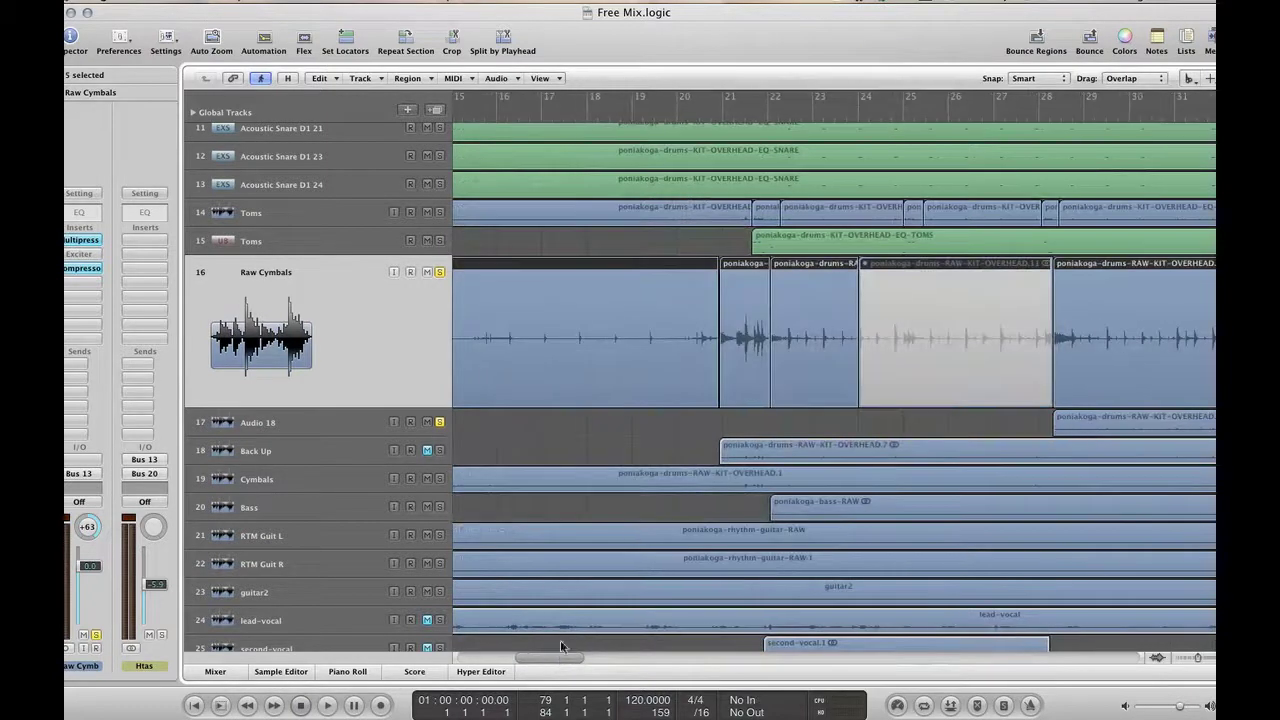
click(676, 112)
key(space)
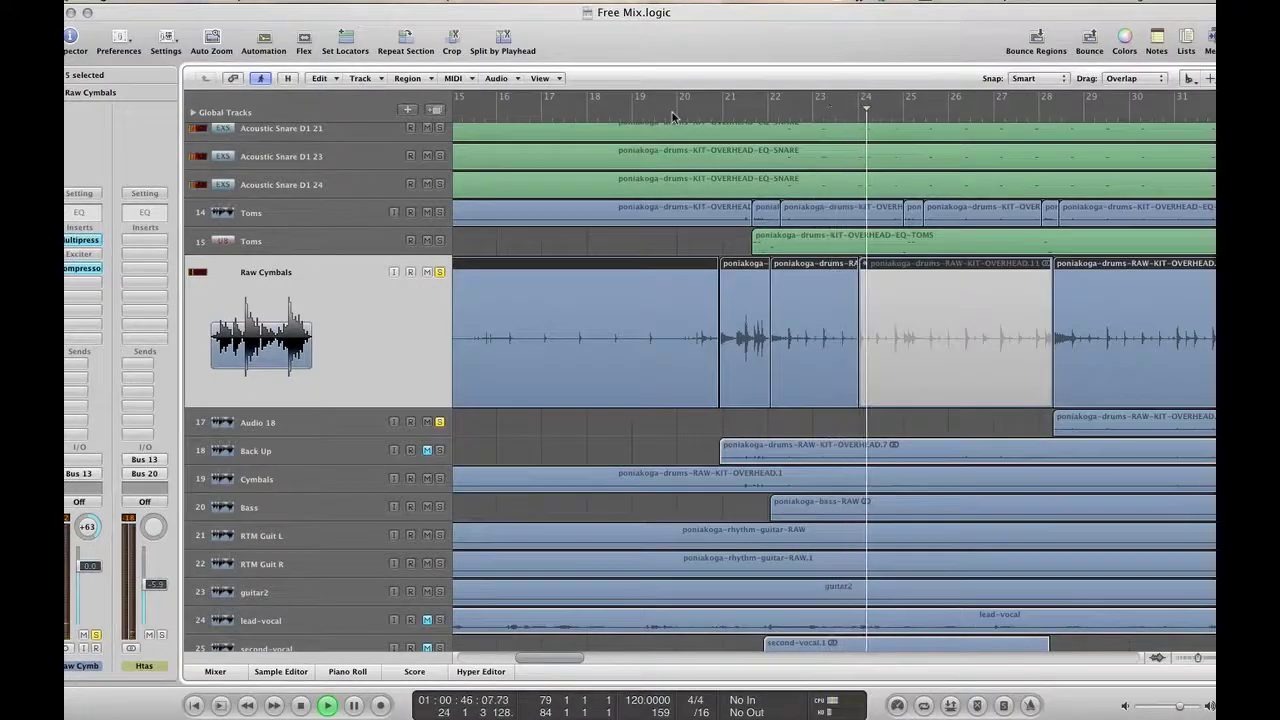
key(space)
click(714, 242)
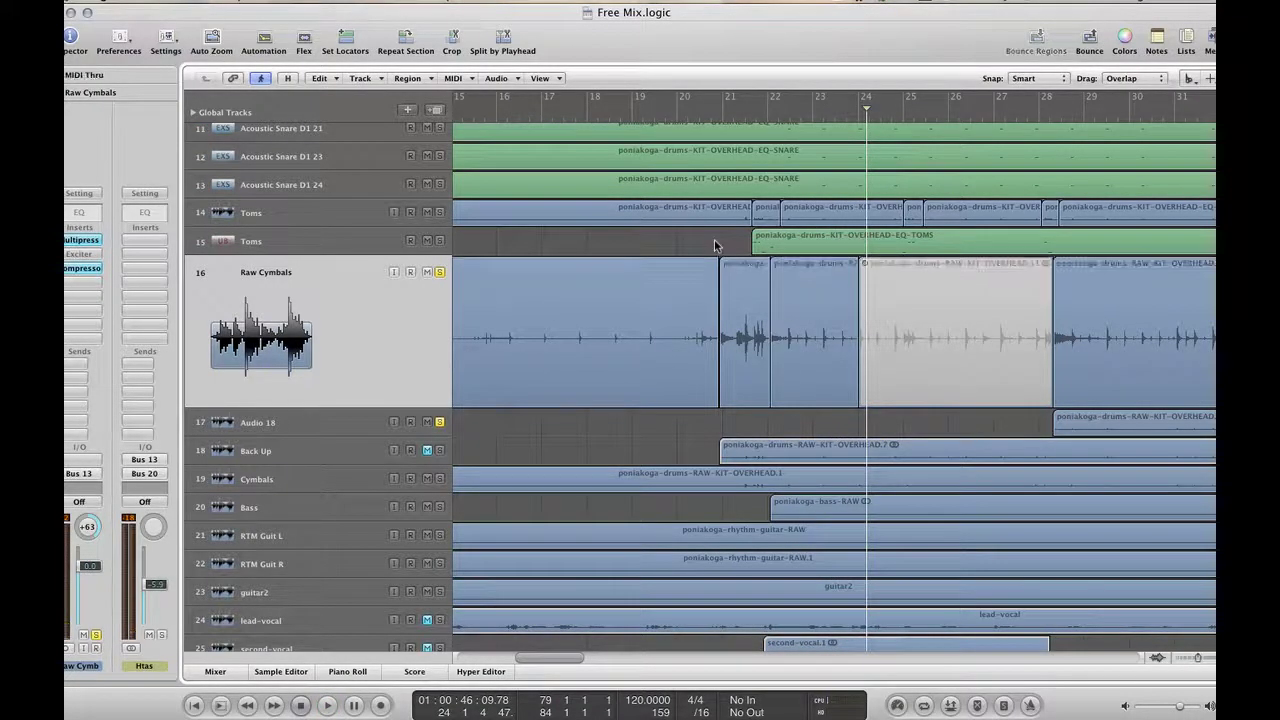
key(Escape)
key(Escape)
click(734, 281)
right_click(734, 281)
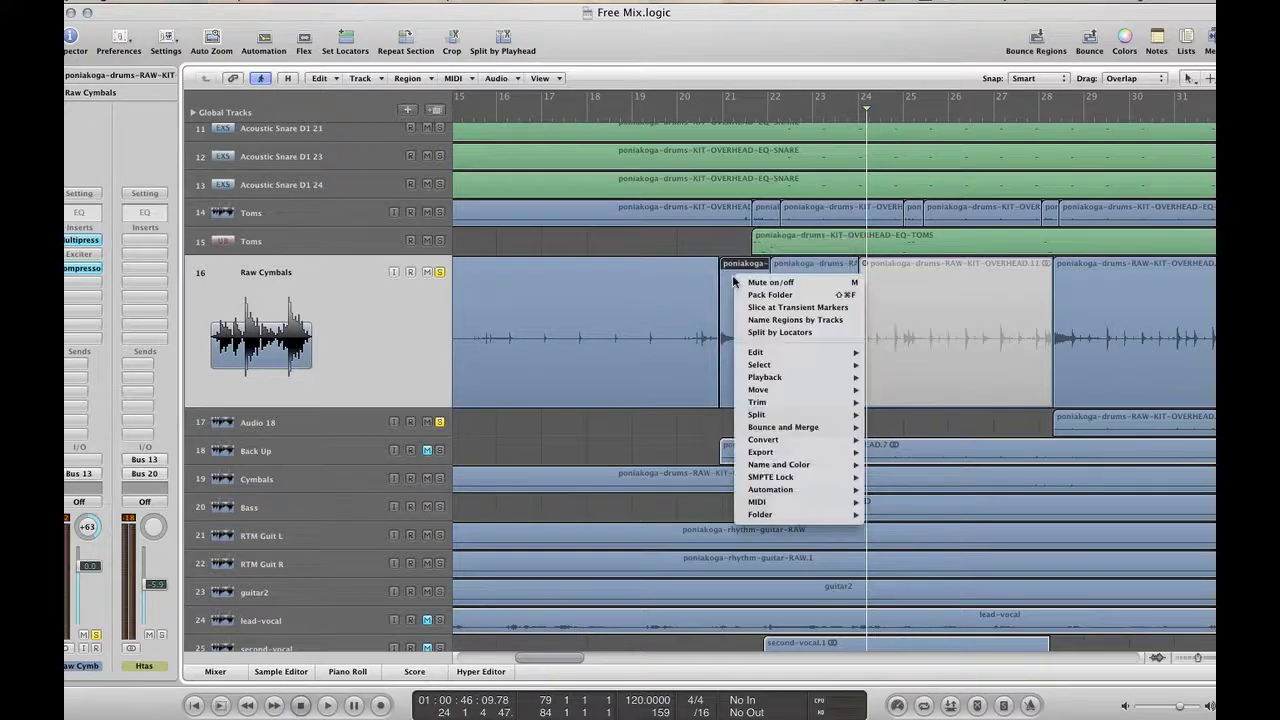
click(790, 263)
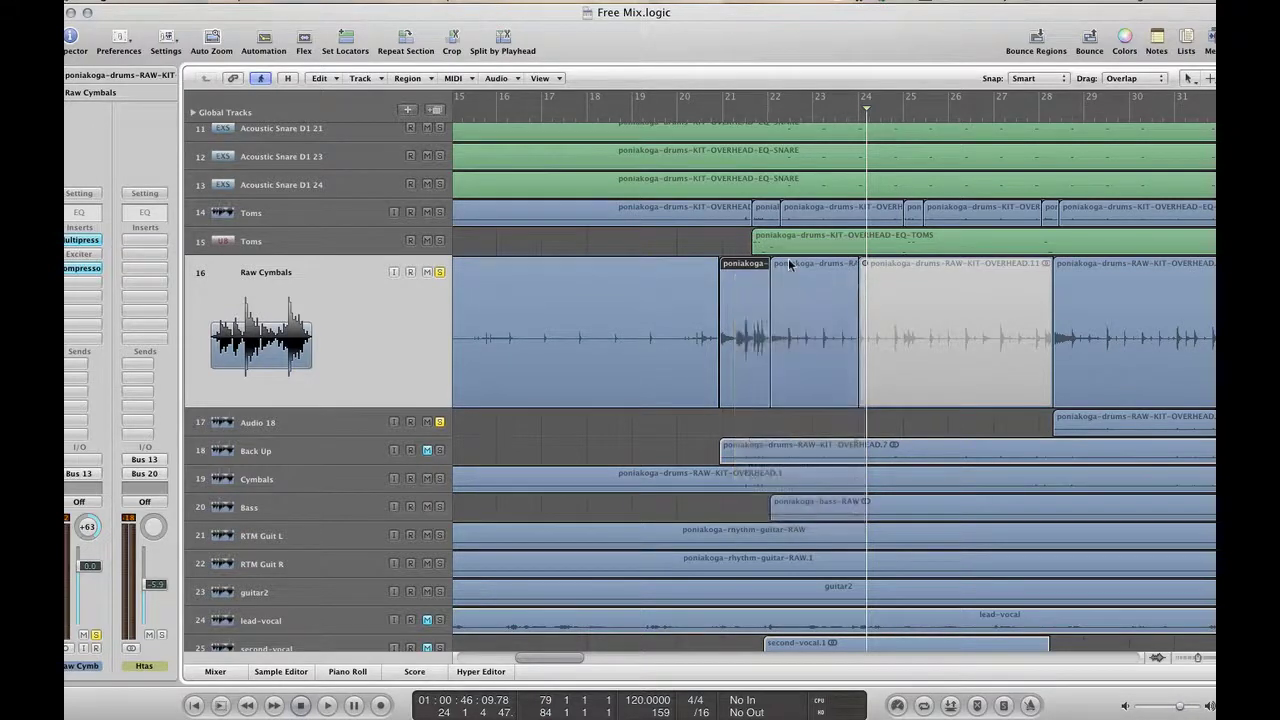
Select the Raw Cymbals region that starts at bar 22 and listen to it from its beginning
click(793, 264)
click(772, 119)
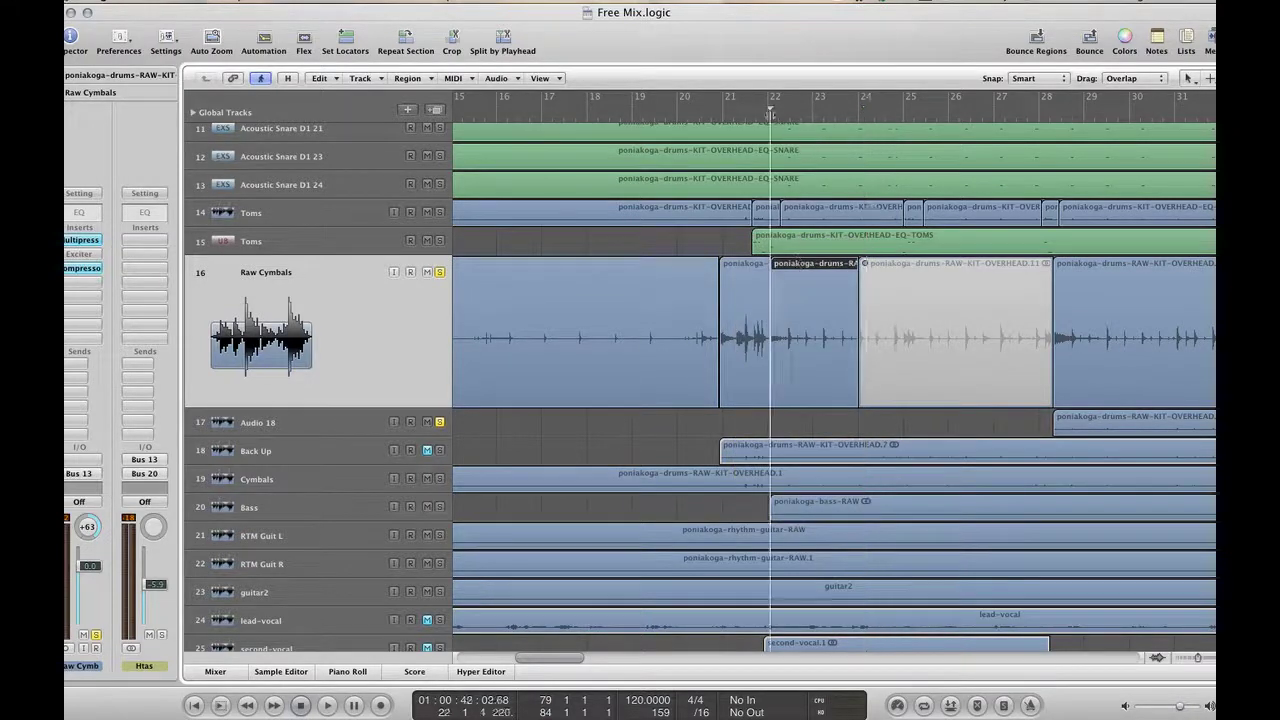
key(space)
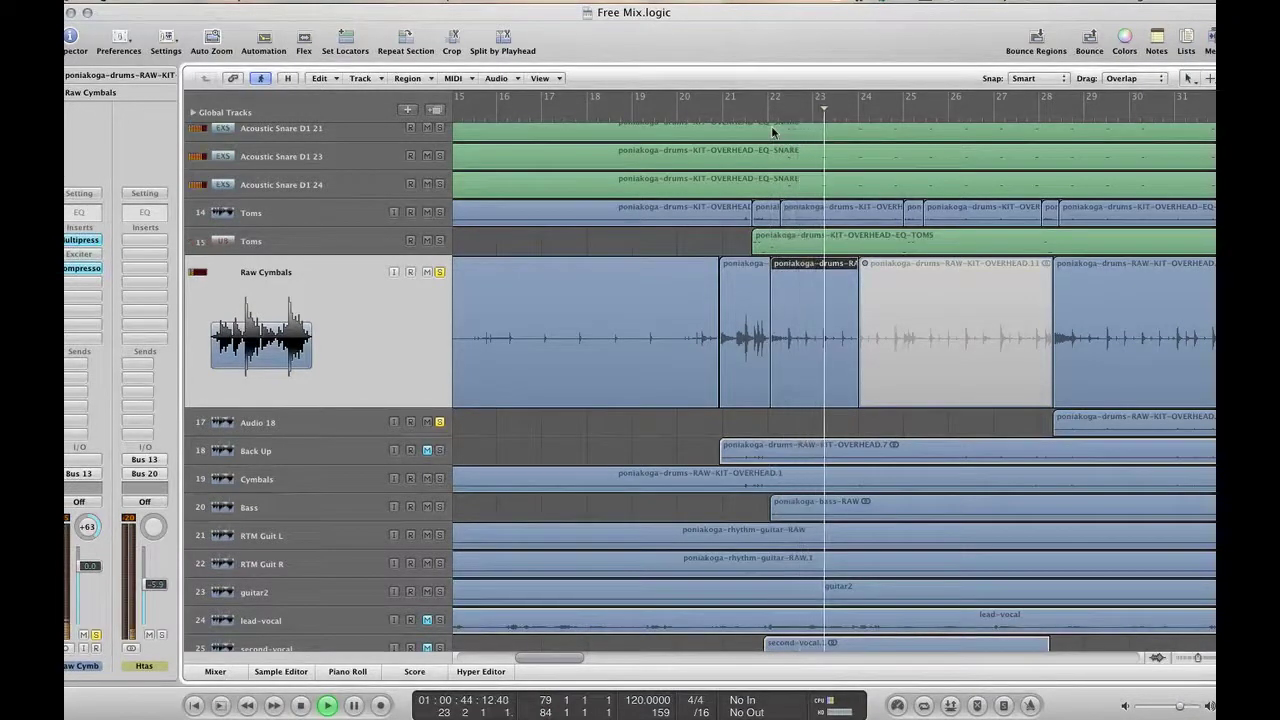
key(space)
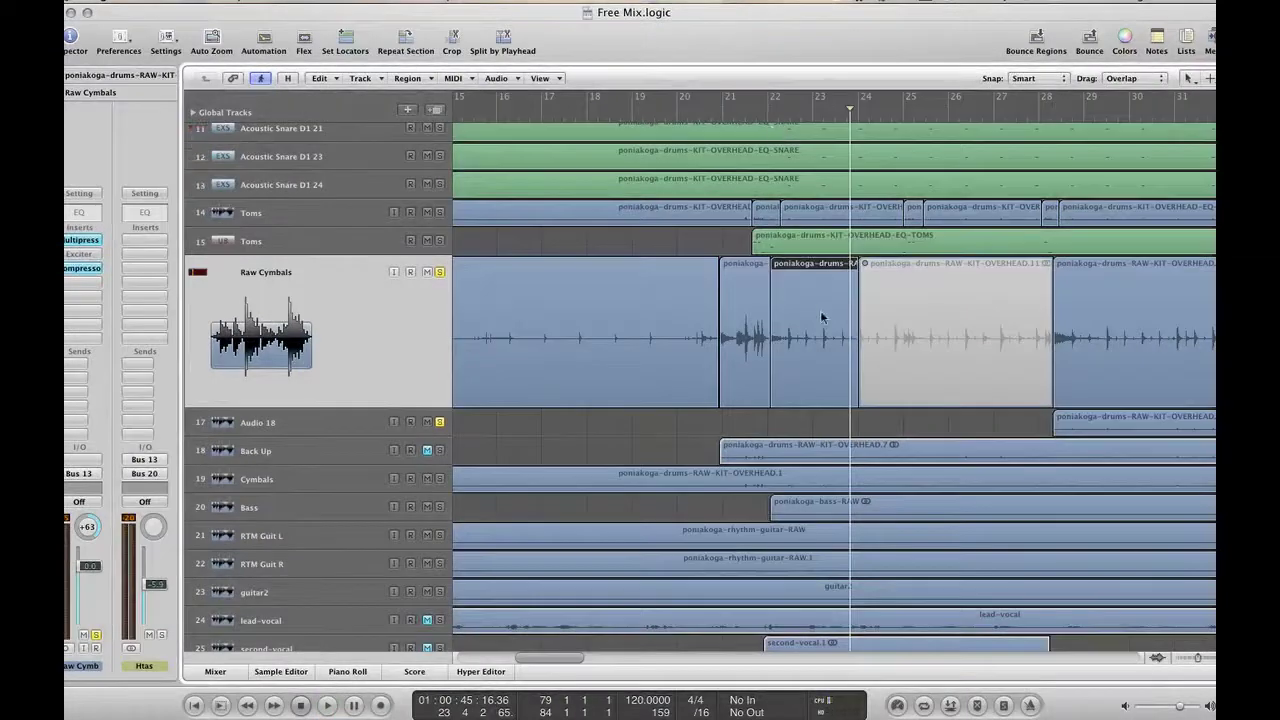
Mute the short Raw Cymbals region between bars 21 and 22
click(738, 265)
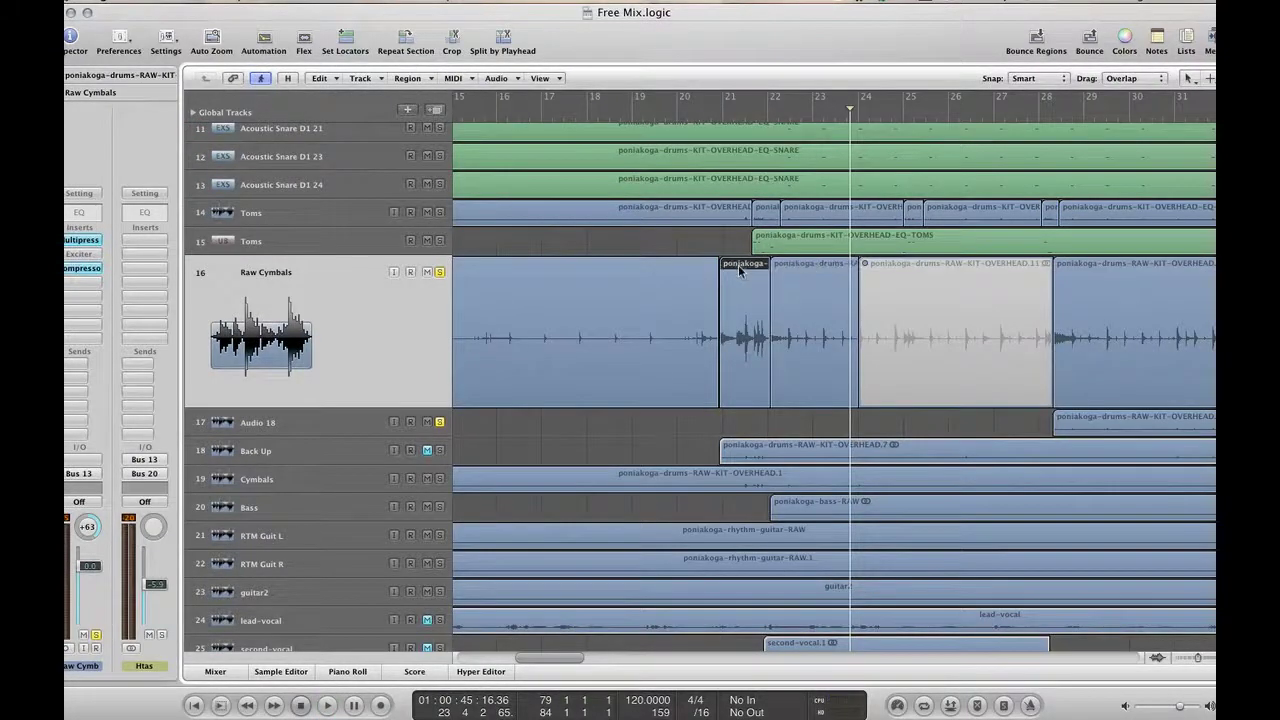
right_click(738, 265)
click(757, 278)
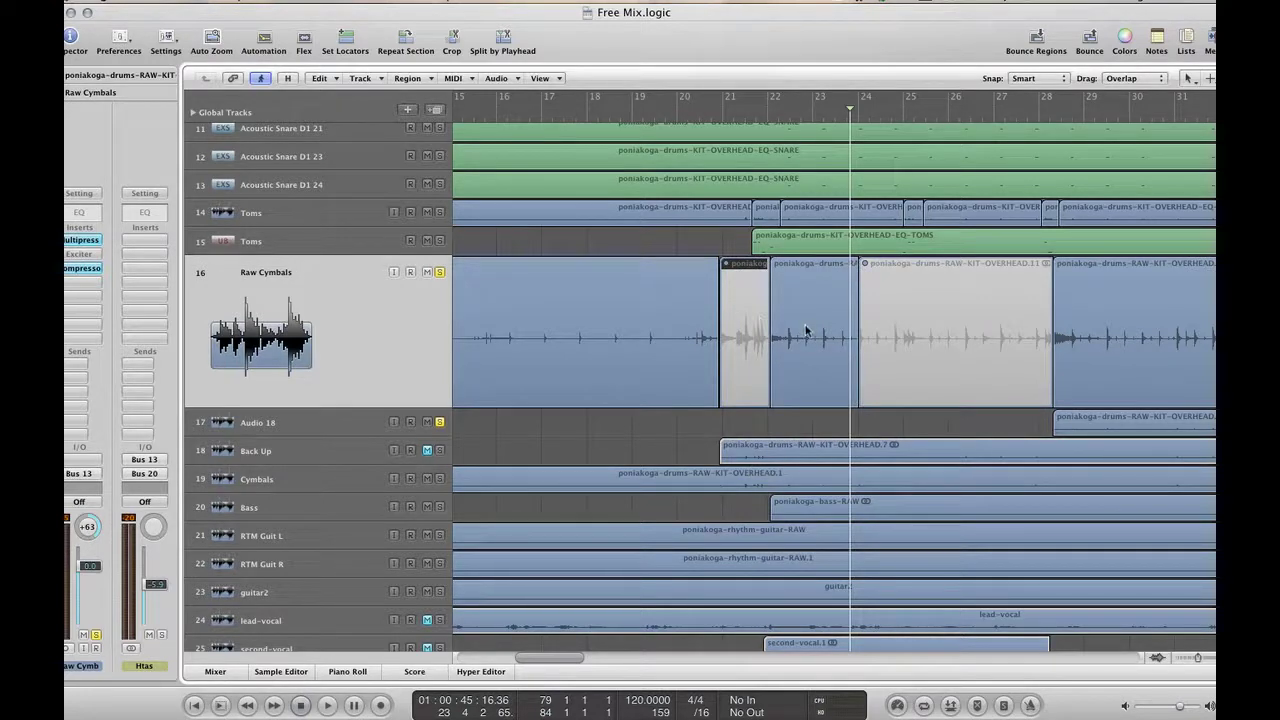
Unmute and solo the Back Up track during playback, select it, and stop at about bar 28
key(space)
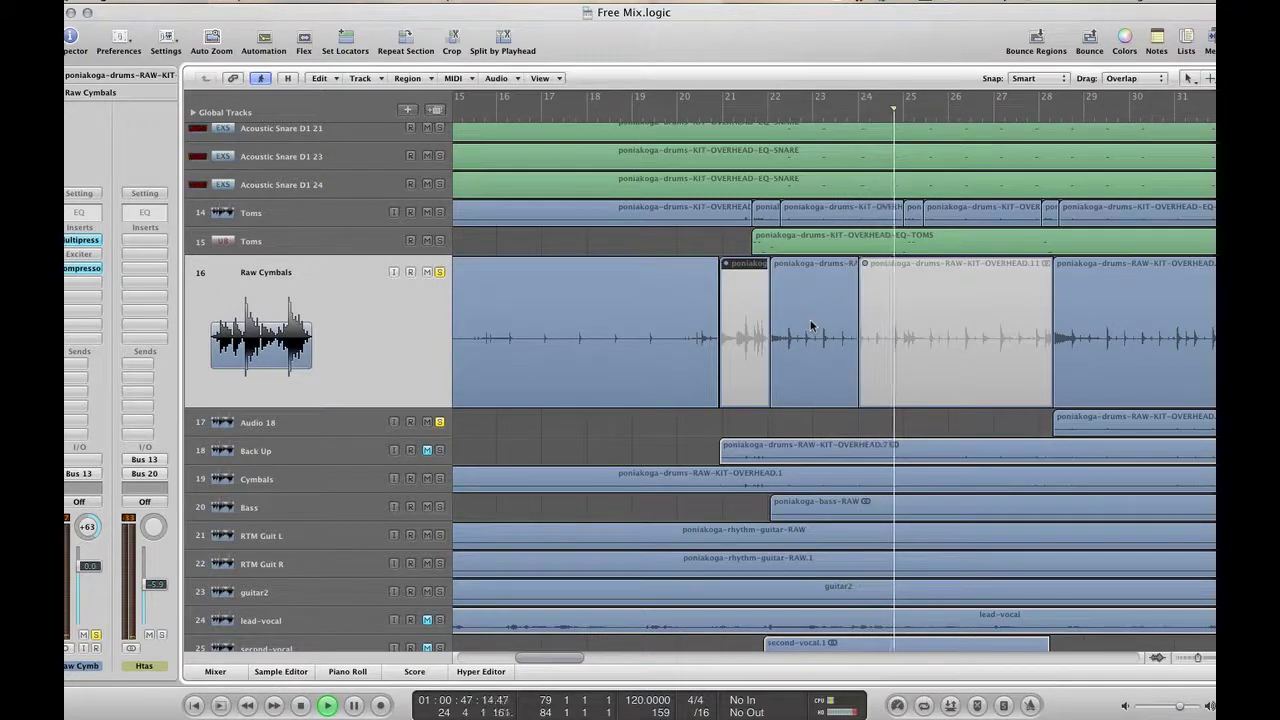
click(440, 450)
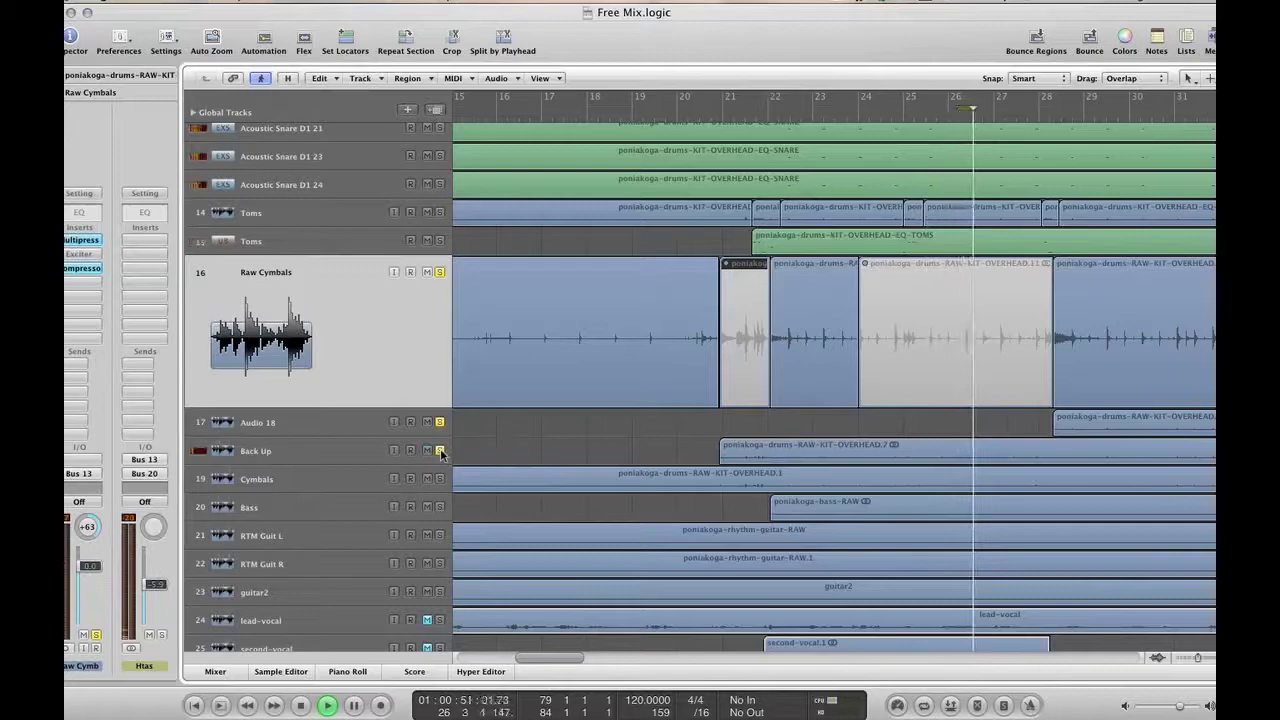
click(340, 450)
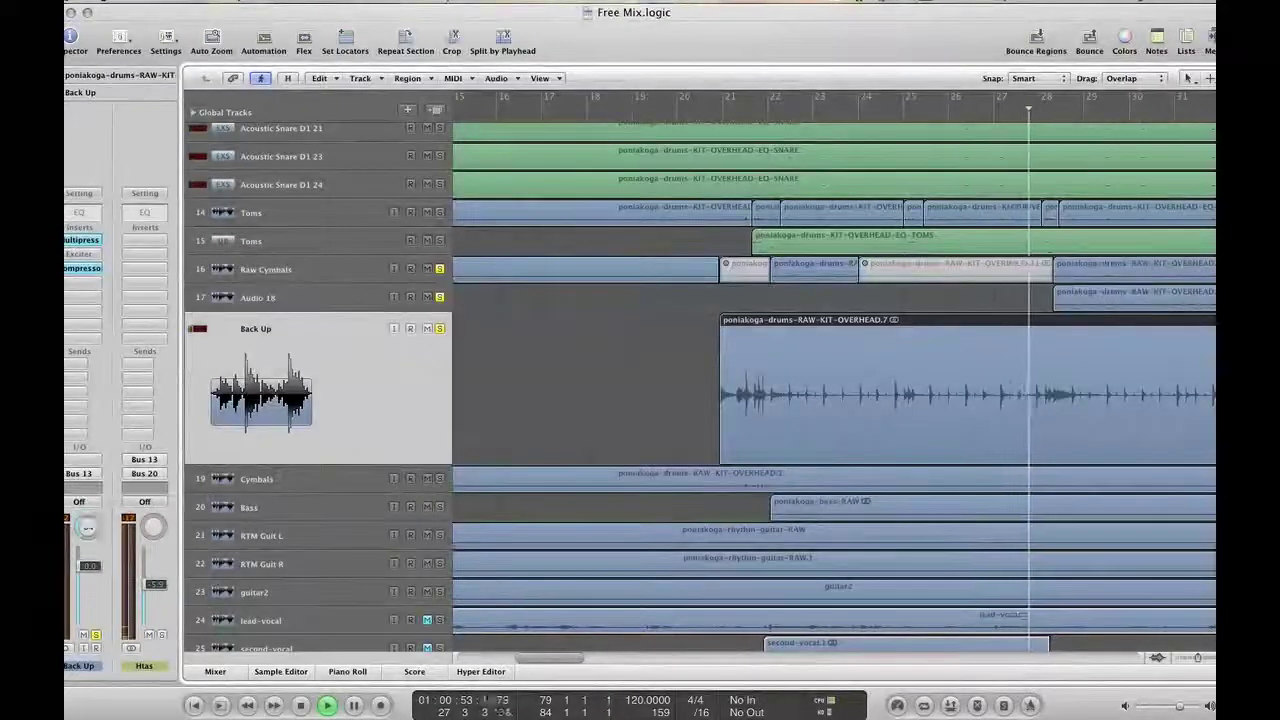
key(space)
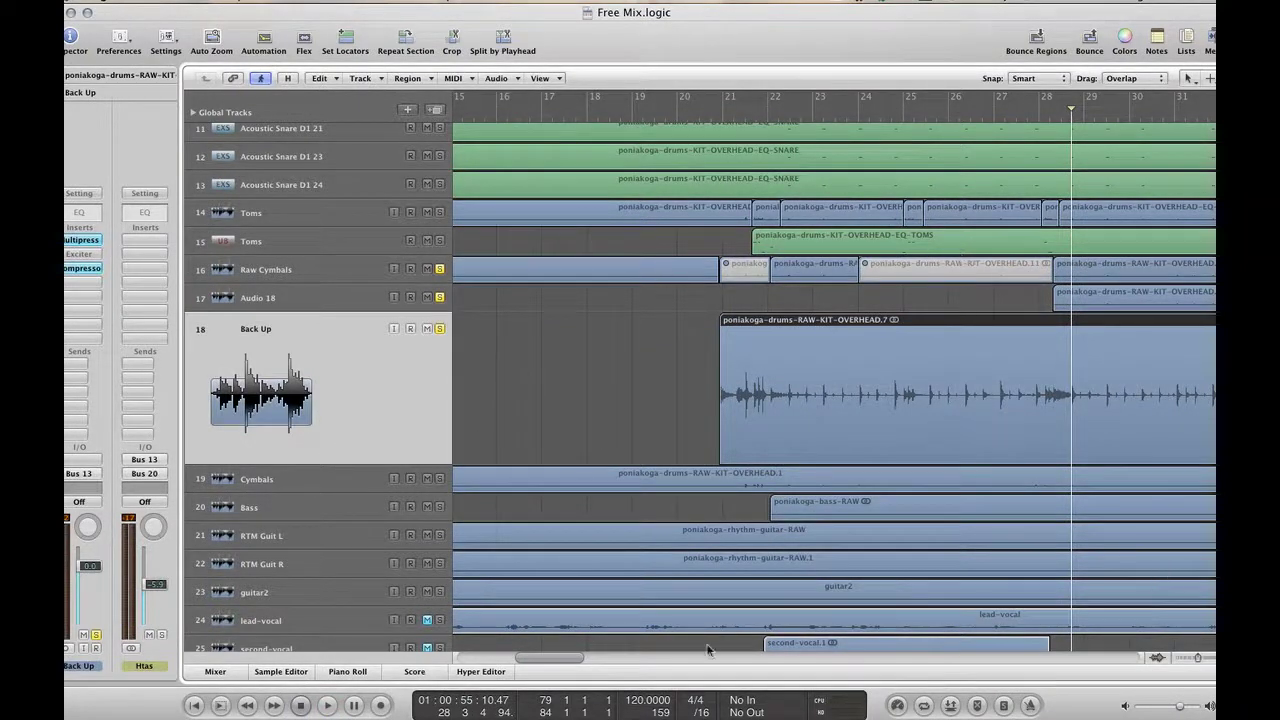
Play from about bar 27 with enlarged track waveforms to hear the soloed Back Up track past bar 28
drag(555, 657, 600, 658)
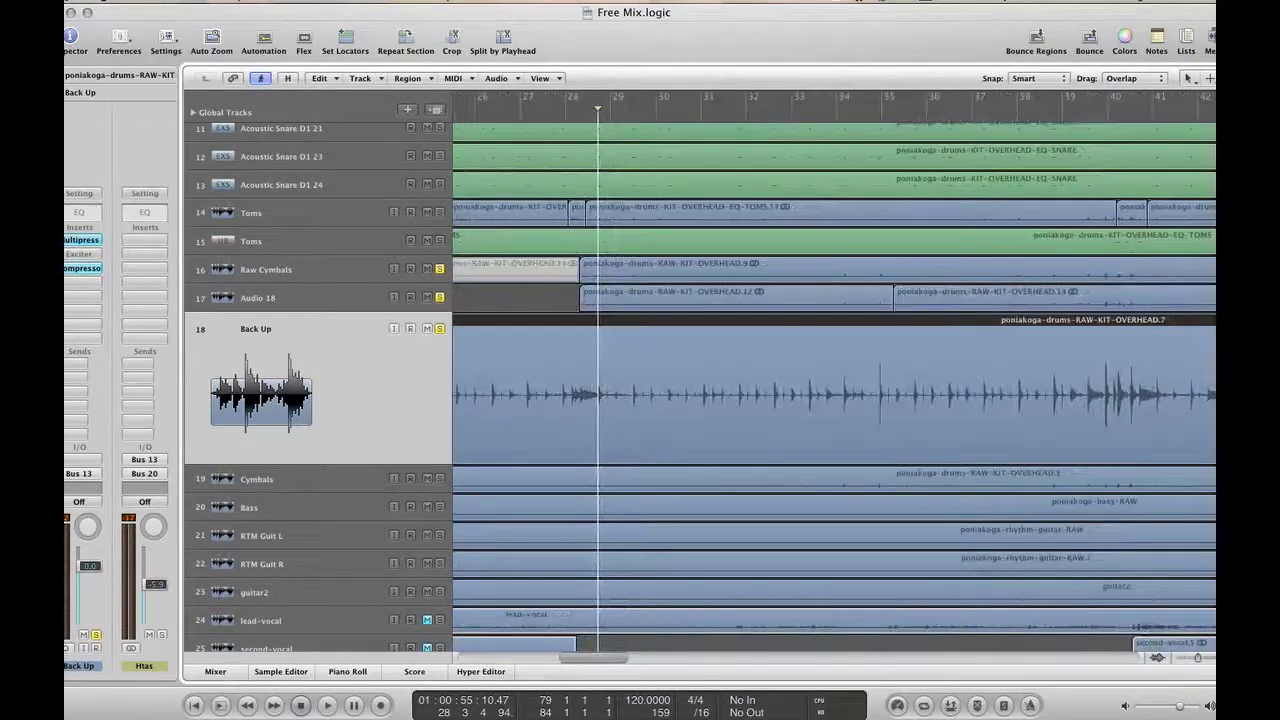
key(ctrl+Down)
key(ctrl+Down)
key(ctrl+Down)
key(ctrl+Down)
key(ctrl+Down)
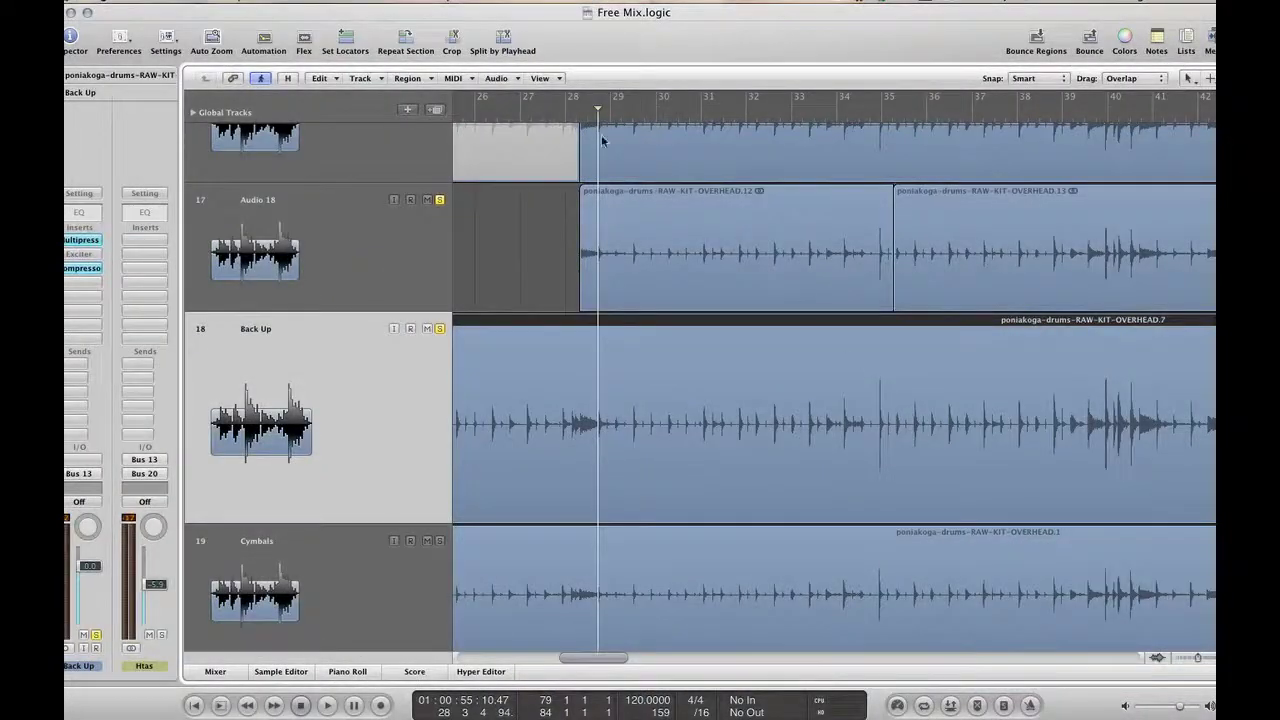
click(534, 110)
key(space)
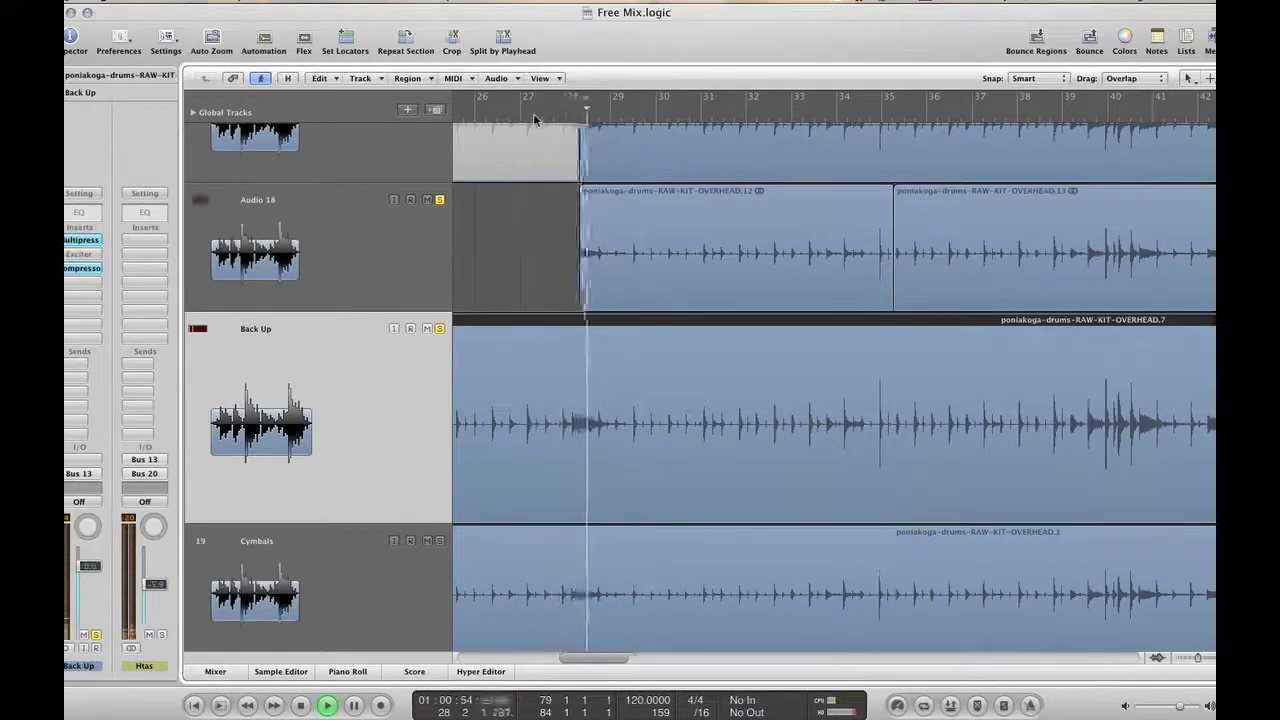
key(space)
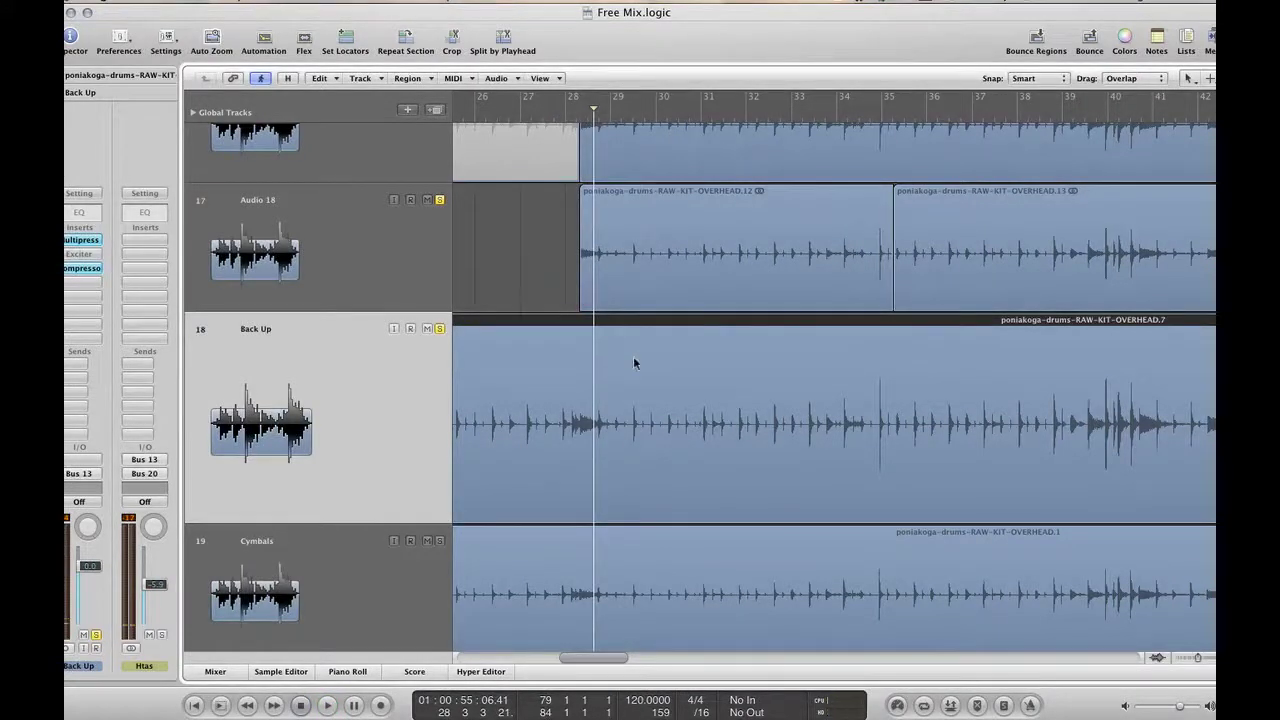
Turn off solo on the Back Up track while playing the Raw Cymbals and Audio 18 regions after bar 28
scroll(632, 362, down, 1)
scroll(632, 362, up, 5)
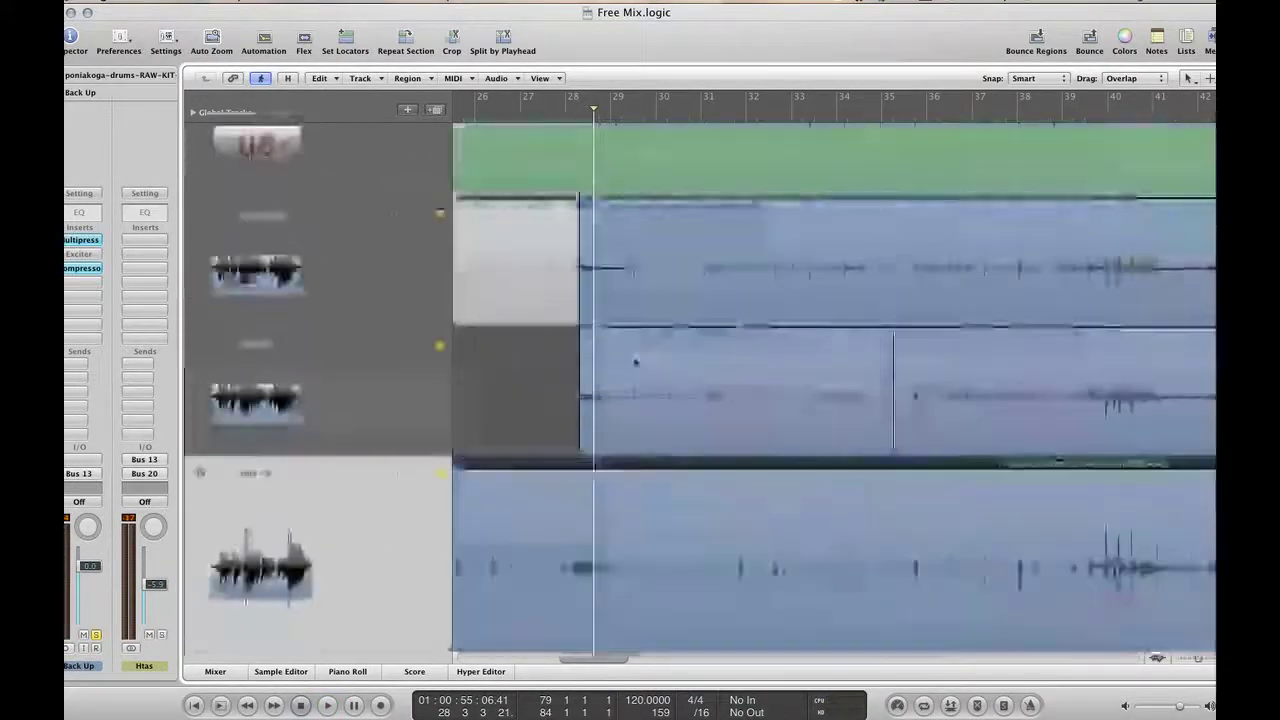
click(627, 338)
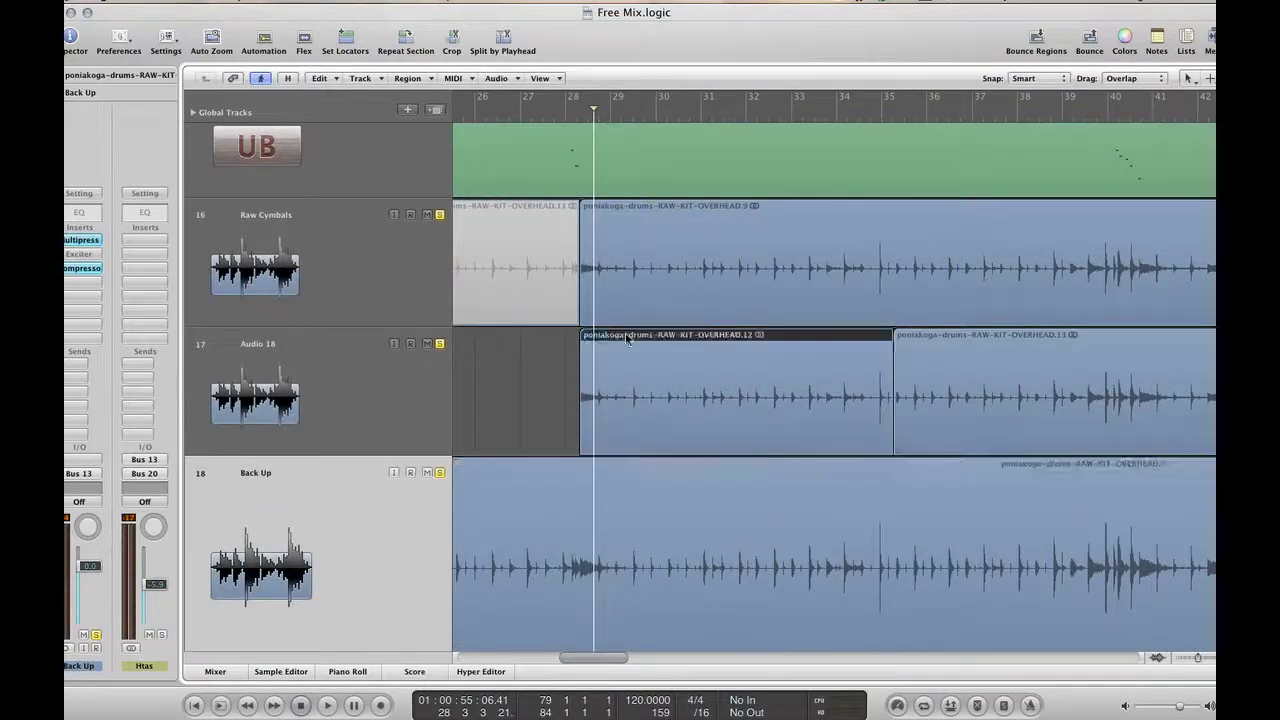
key(space)
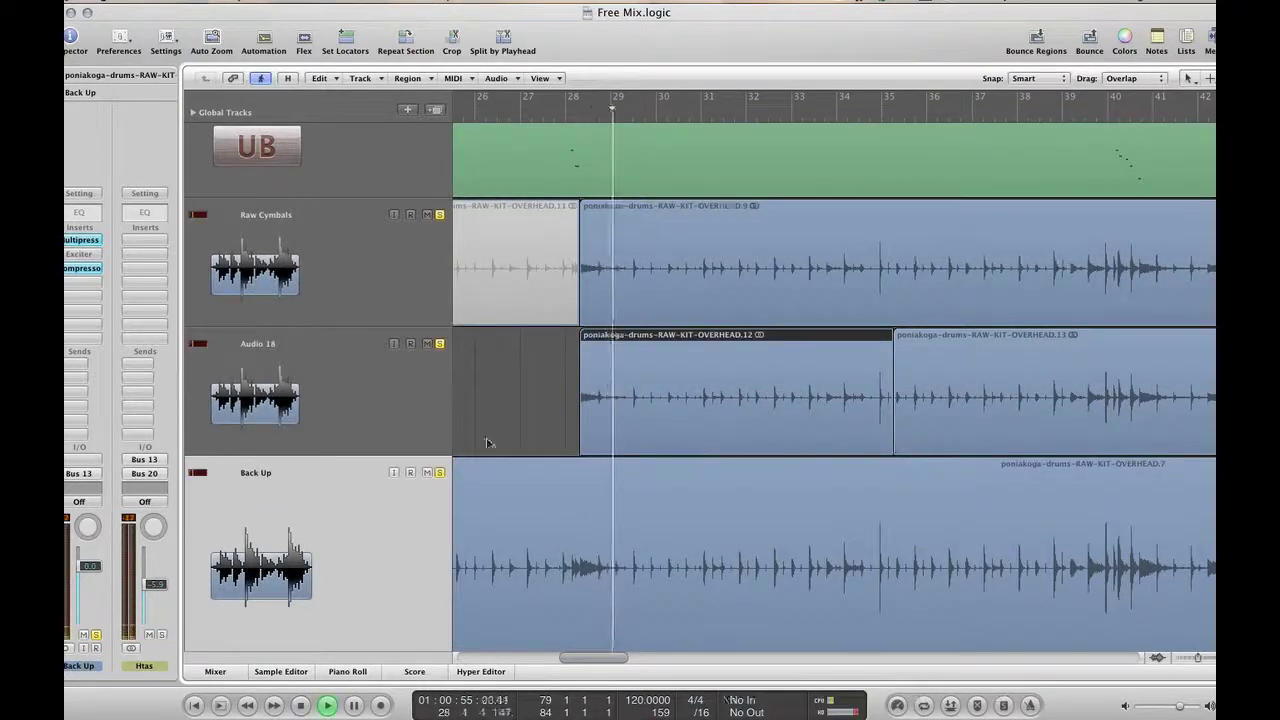
click(440, 473)
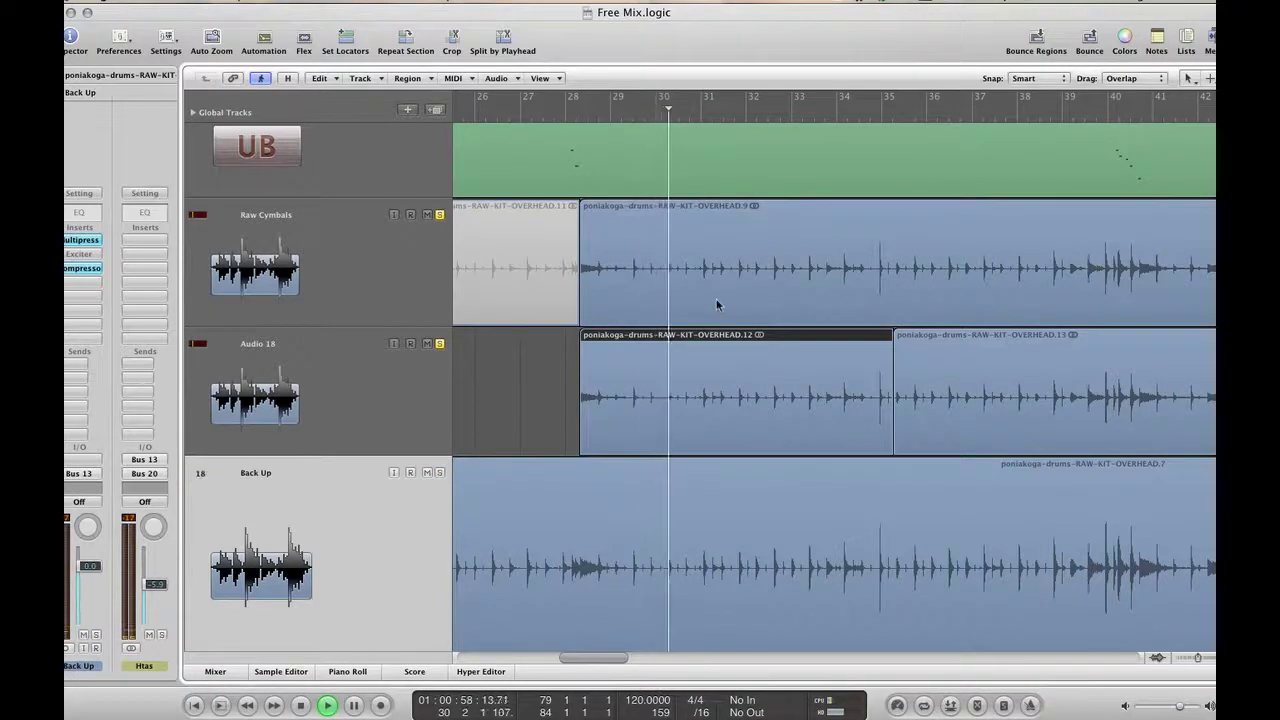
click(702, 208)
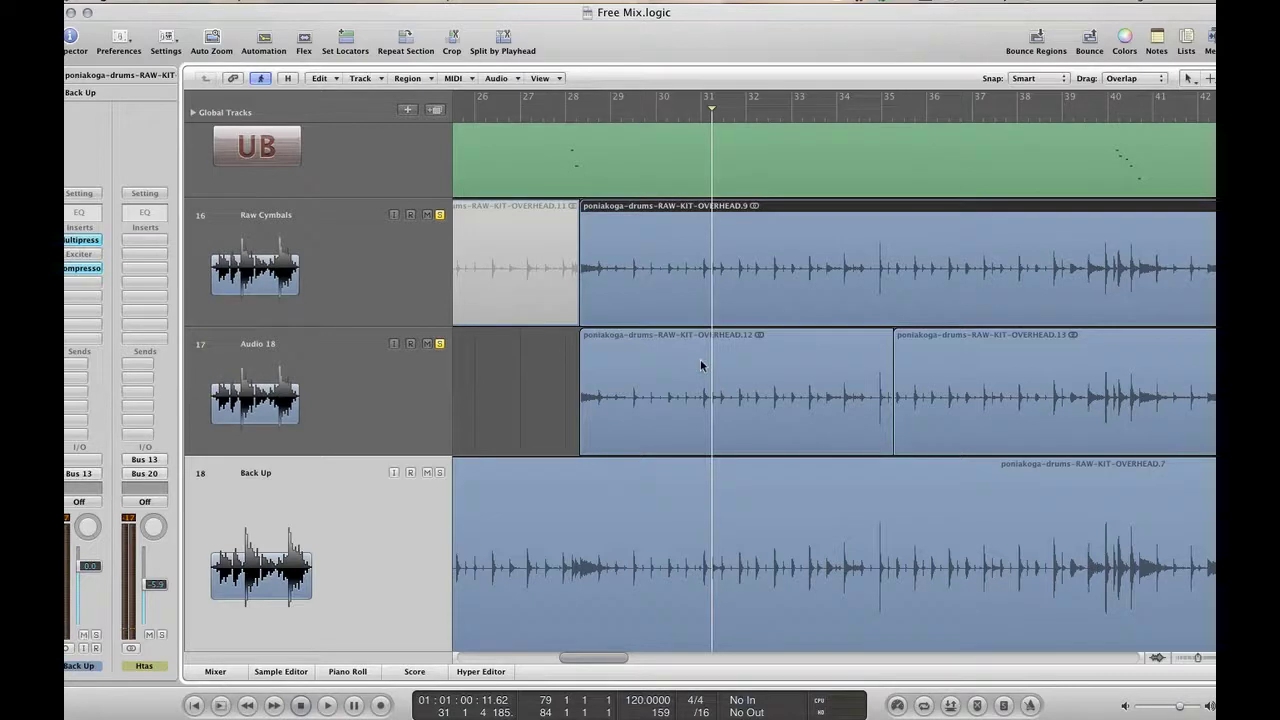
Mute the first Audio 18 region, between bars 28 and 35
click(627, 352)
right_click(628, 352)
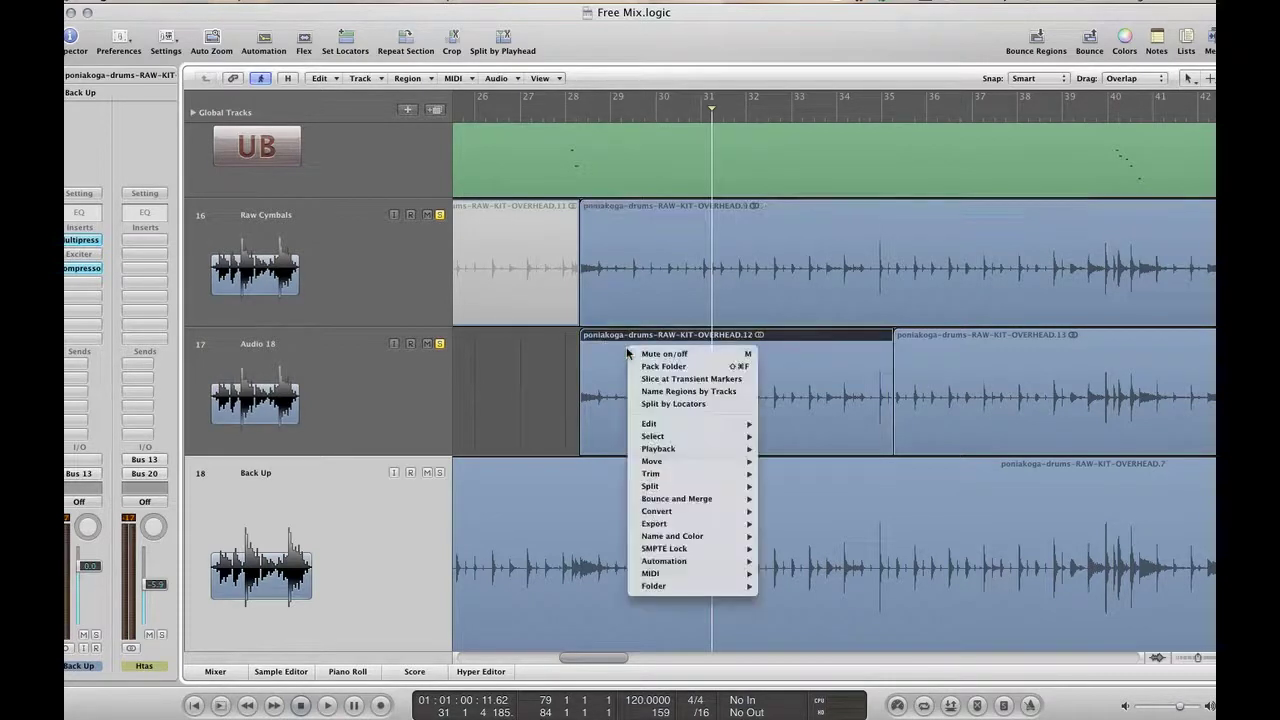
click(640, 354)
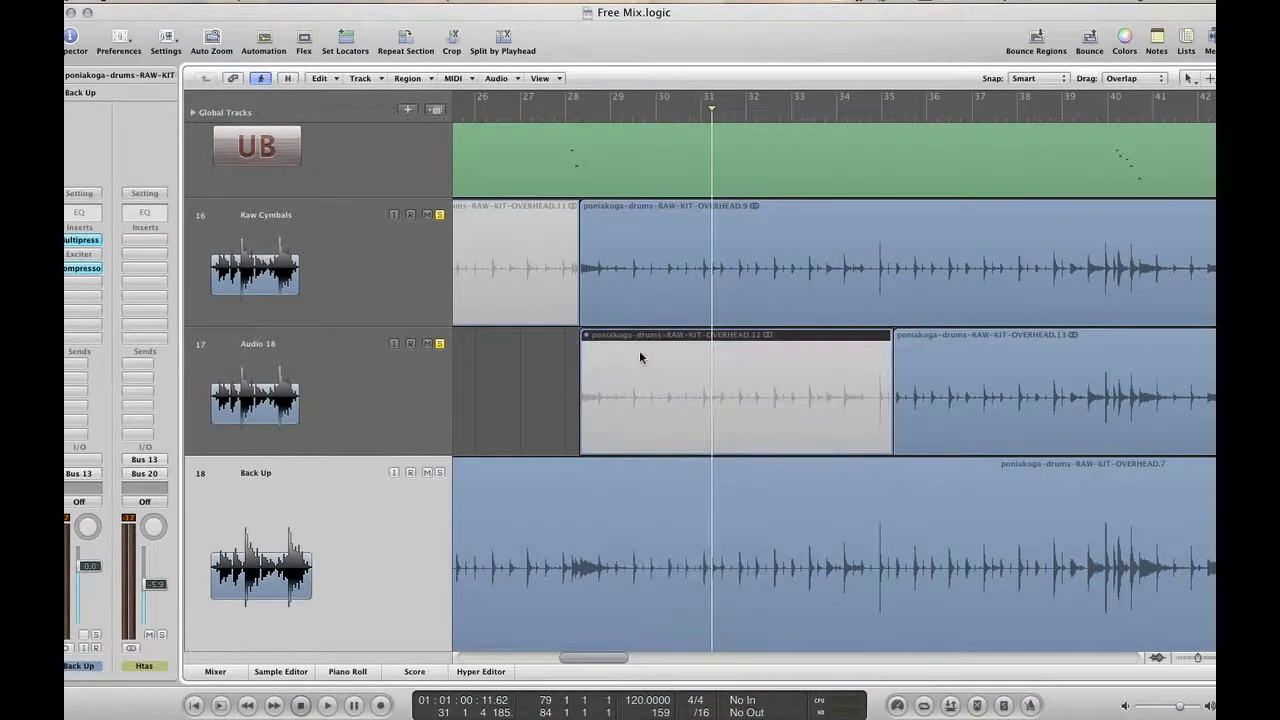
Listen to the Raw Cymbals track between about bars 29 and 33 without the muted Audio 18 region
key(space)
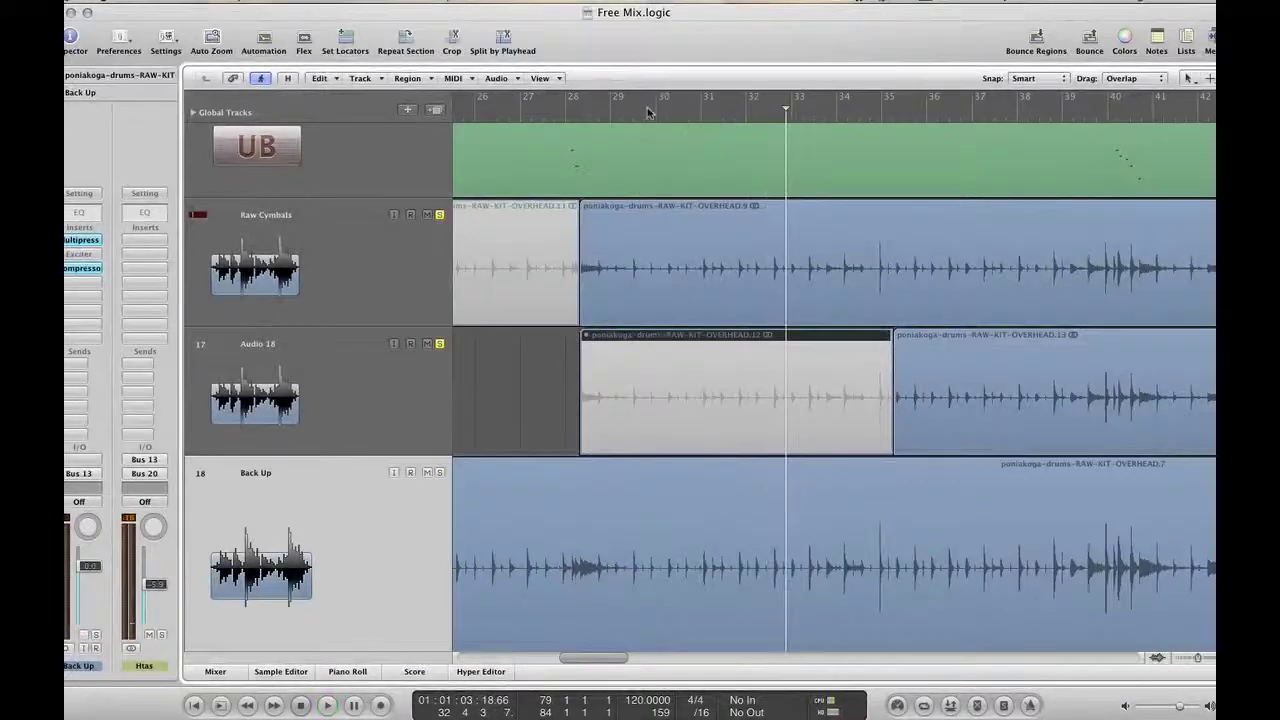
key(space)
key(space)
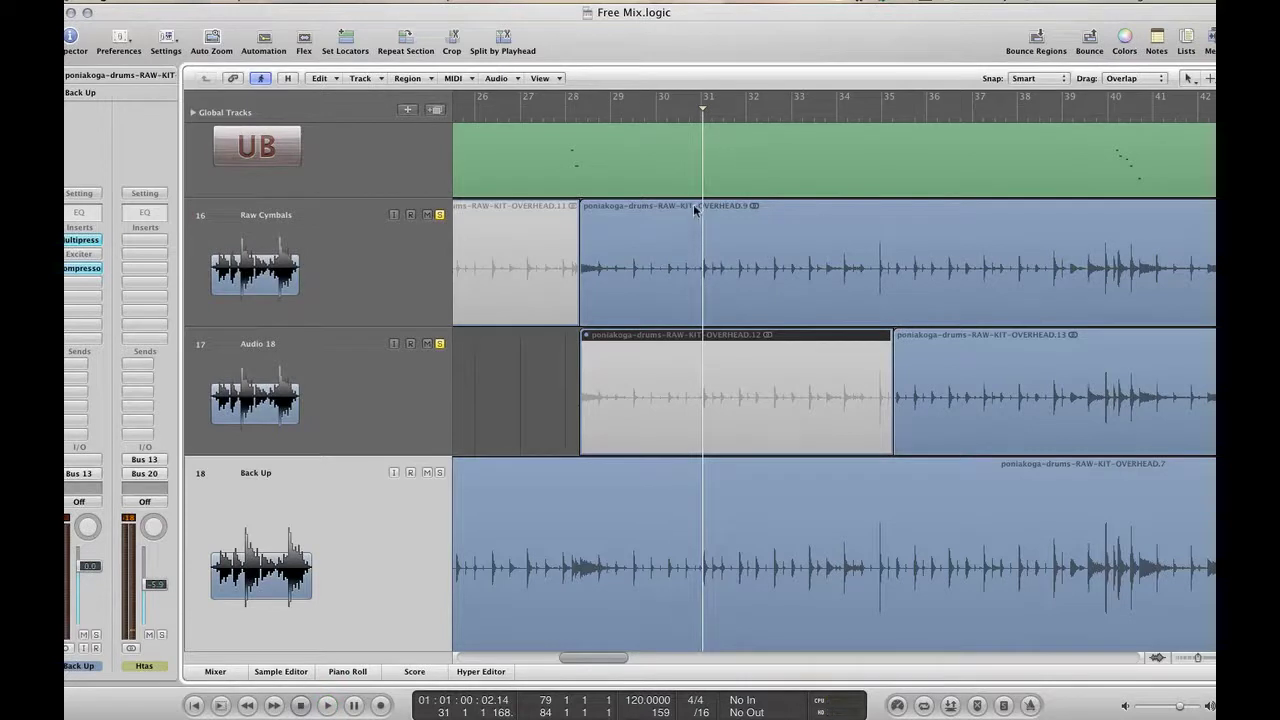
click(703, 110)
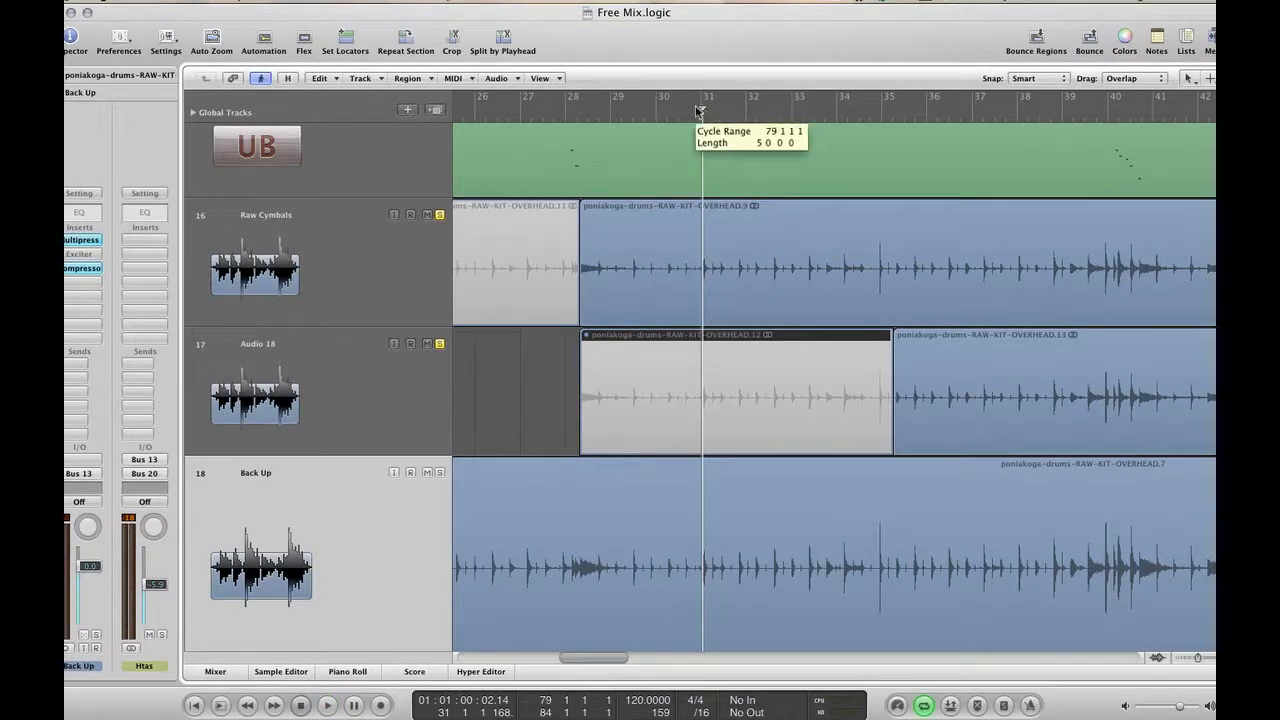
Split the Raw Cymbals region at bar 31 with the Scissors tool
key(Escape)
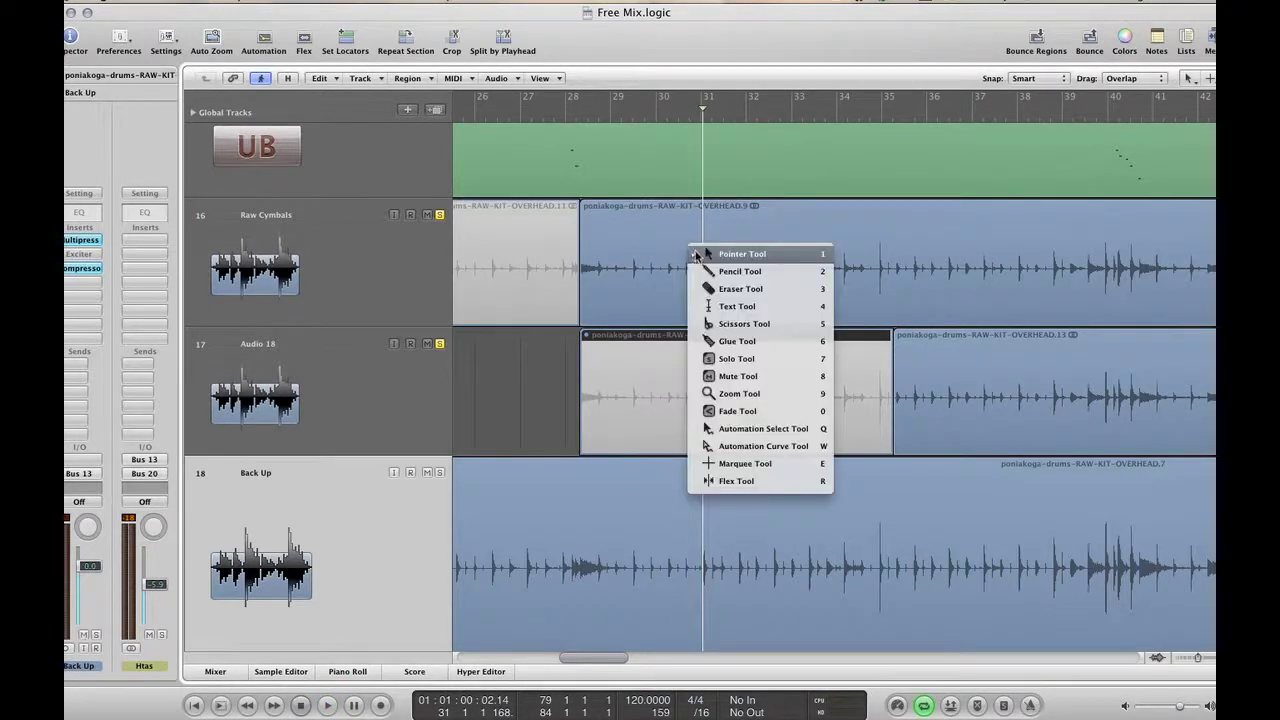
click(745, 324)
click(701, 210)
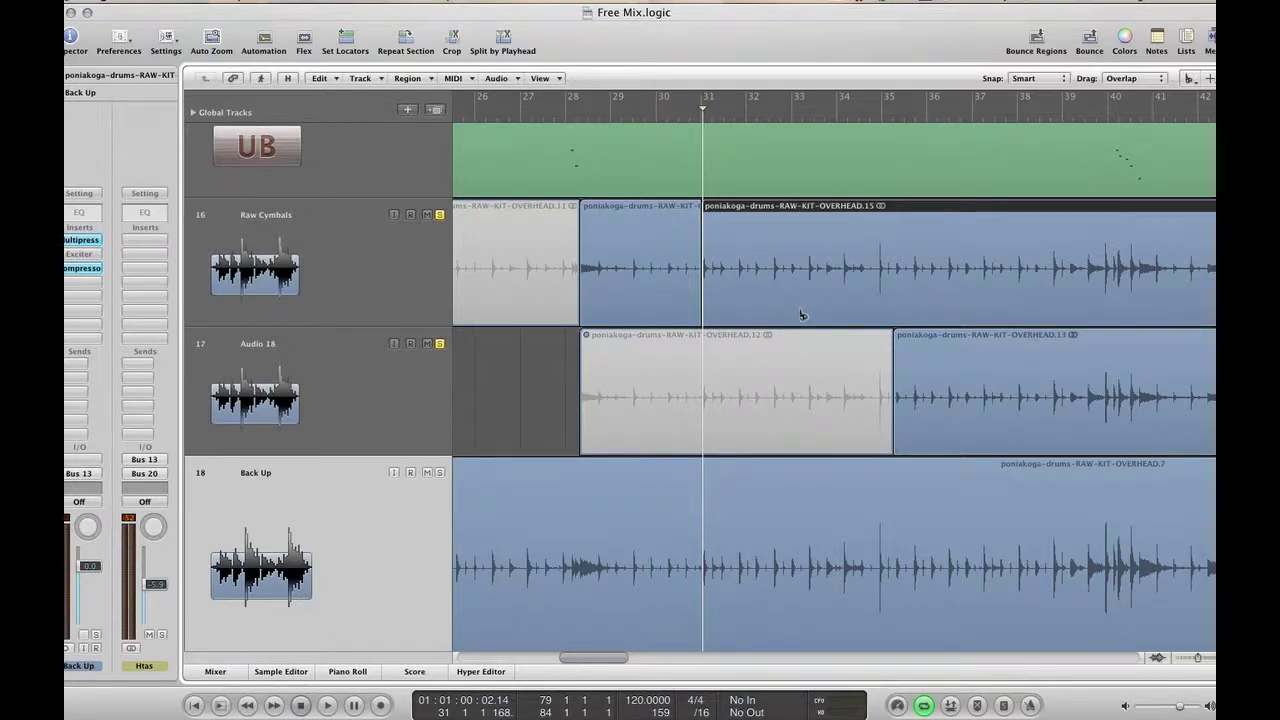
Turn off Cycle mode, stop playback and return to the split at bar 31
key(space)
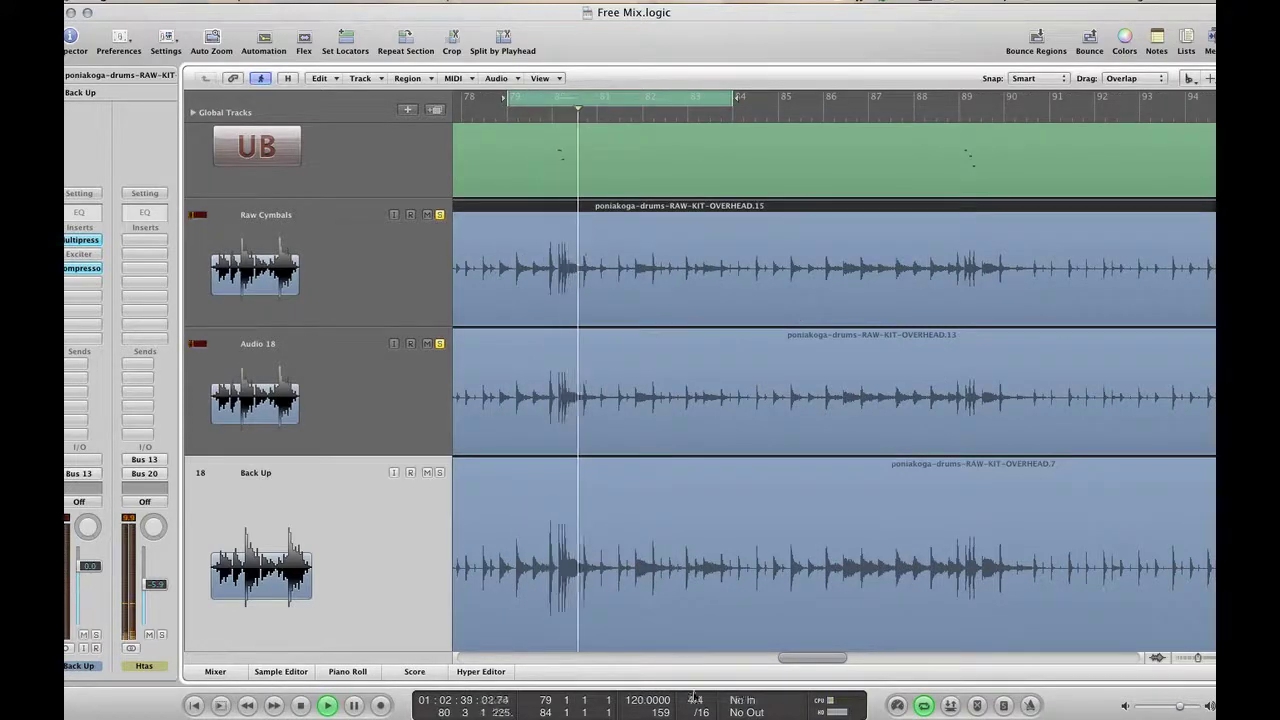
click(922, 707)
key(space)
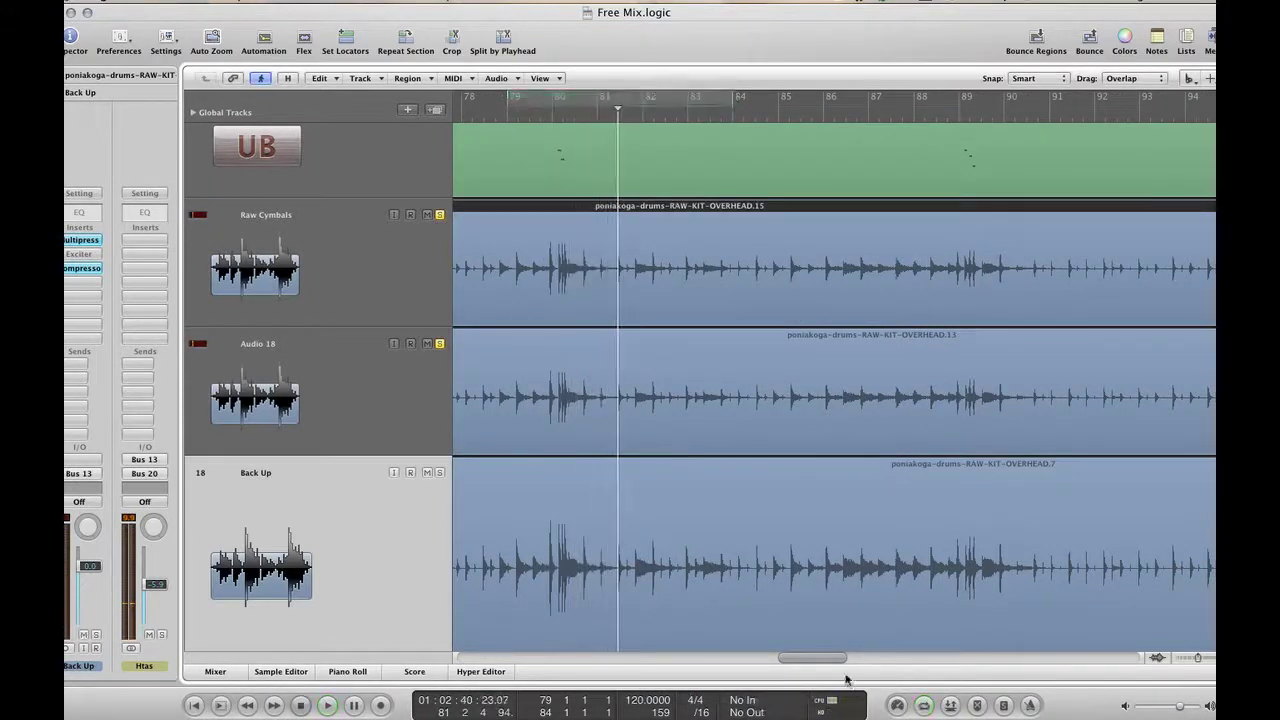
drag(829, 661, 614, 653)
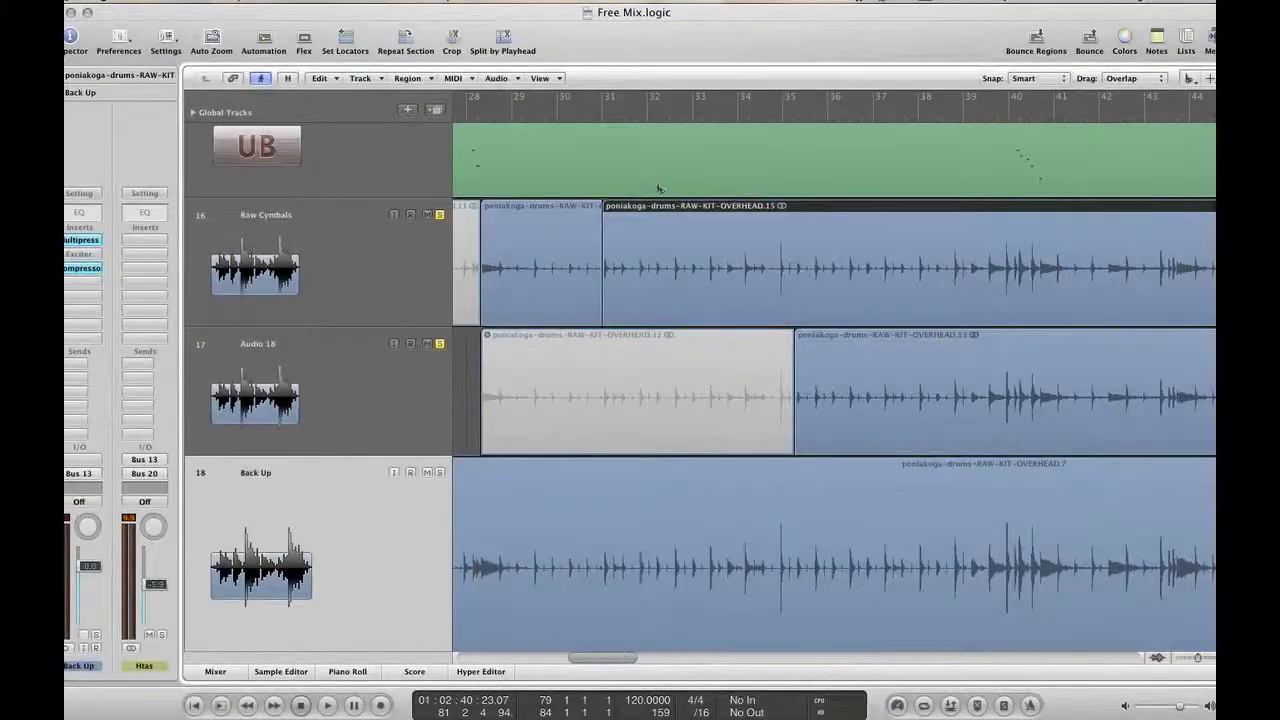
Play the soloed cymbal tracks from bar 31, and again from just before bar 35 to just past bar 41
click(599, 101)
key(space)
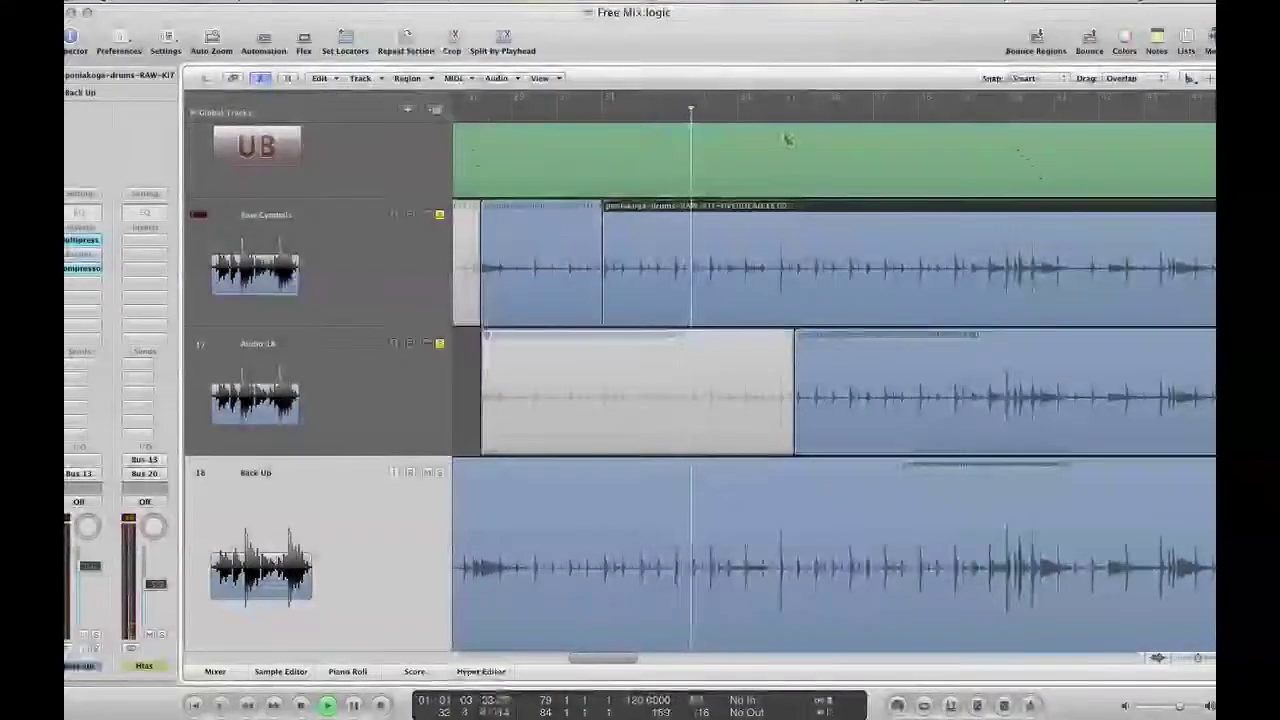
click(771, 103)
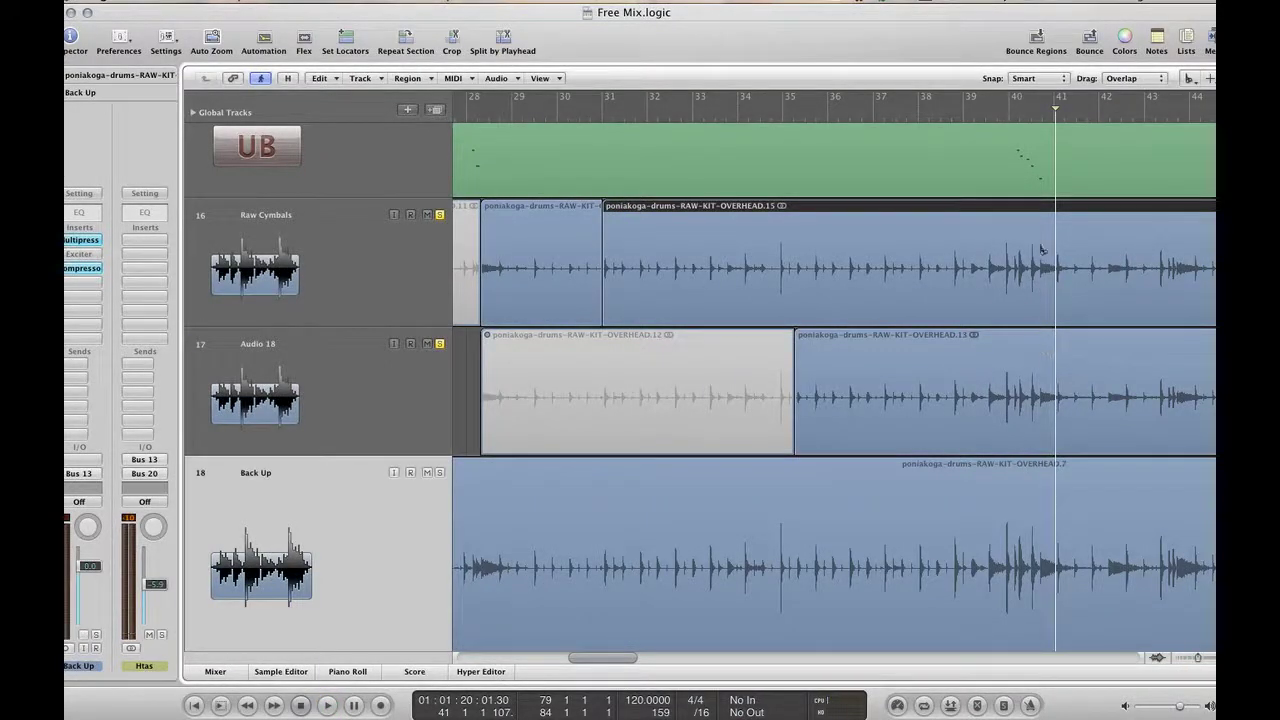
Split the Raw Cymbals and Audio 18 regions at the same point, about midway through bar 40
shift+click(1037, 337)
right_click(1037, 337)
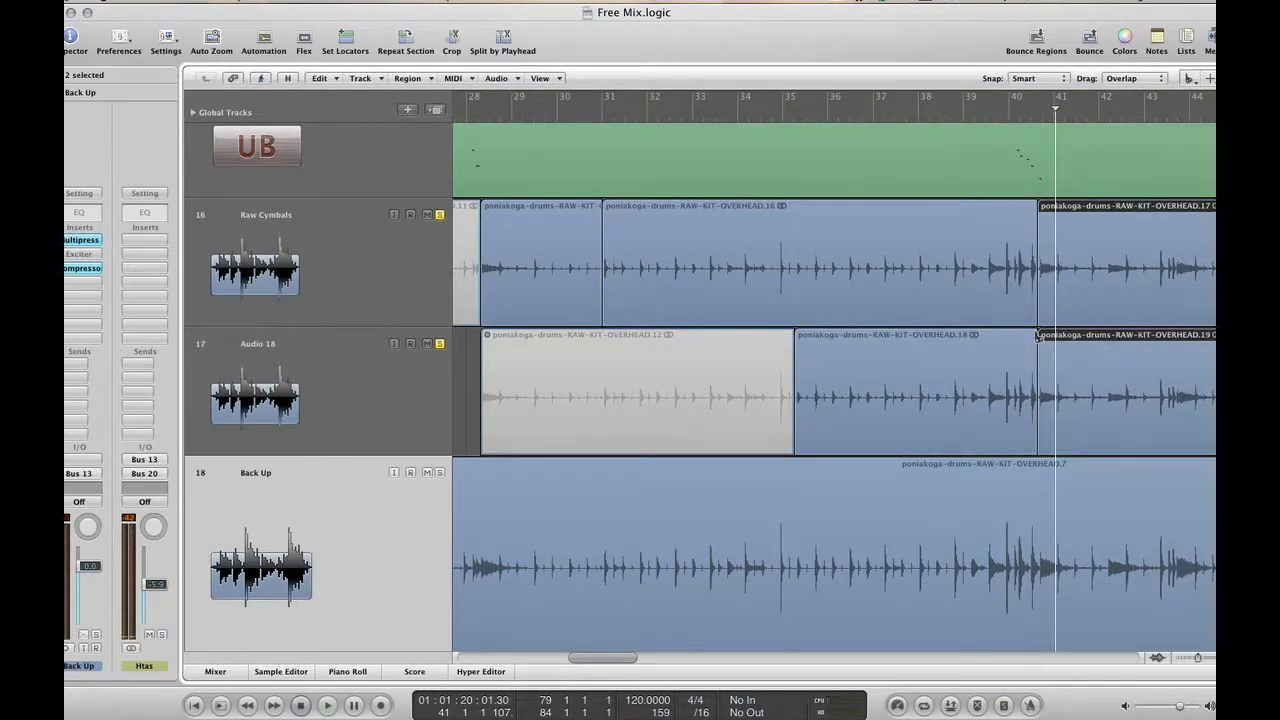
key(Escape)
key(Escape)
Mute the Raw Cymbals region between bars 31 and 40 and the Audio 18 region between bars 35 and 40
right_click(920, 282)
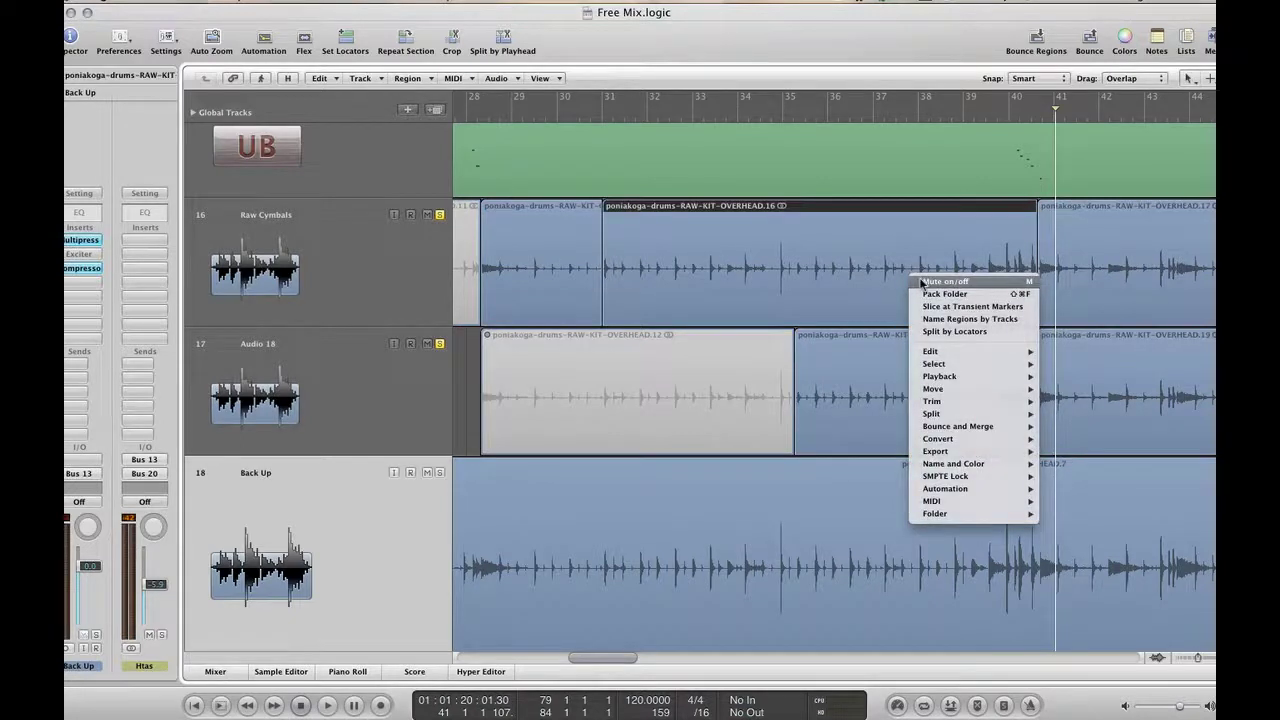
click(921, 283)
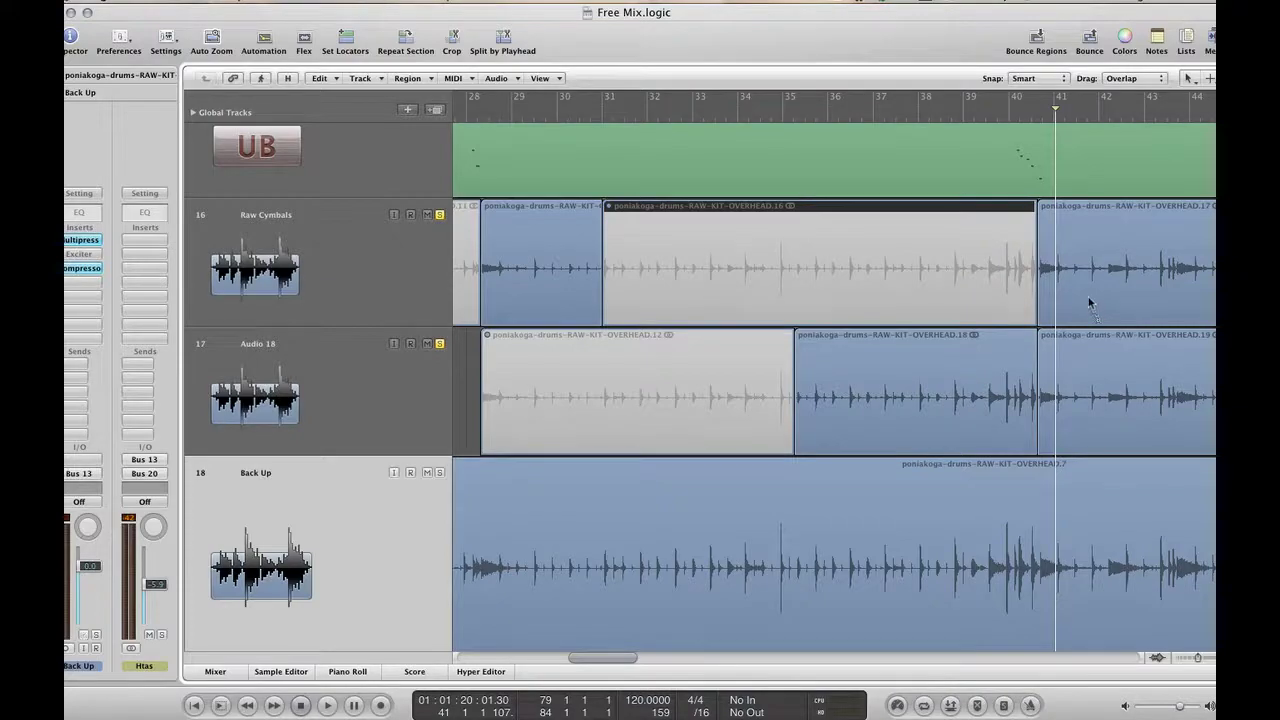
right_click(950, 363)
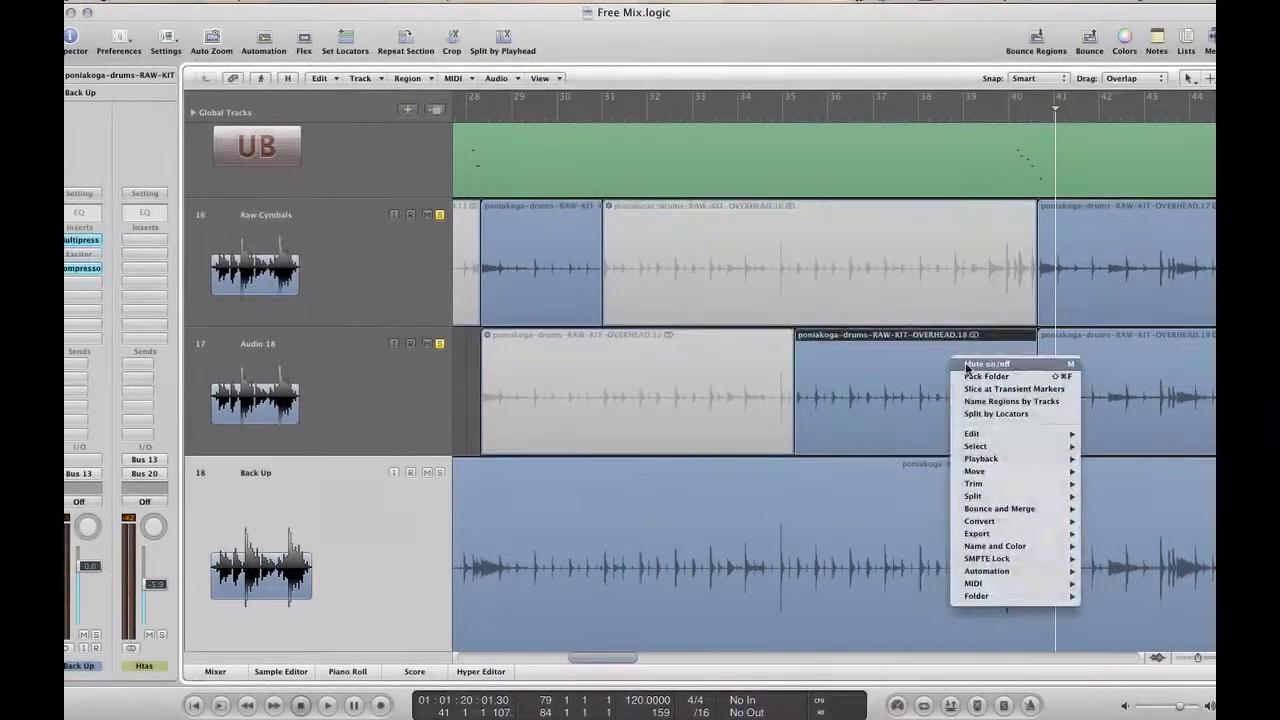
click(965, 369)
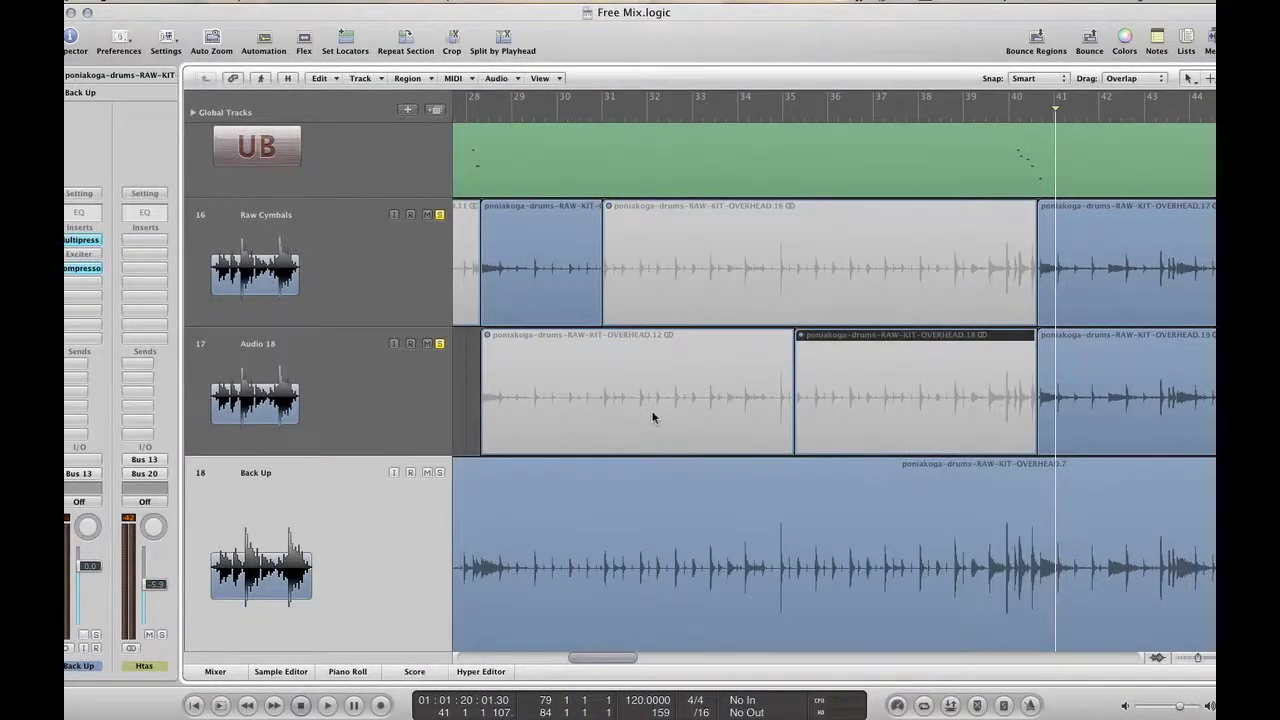
Look through the Cymbals L, Cymbals R and Back Up tracks around bar 25, enlarging each one's waveform in turn
click(393, 397)
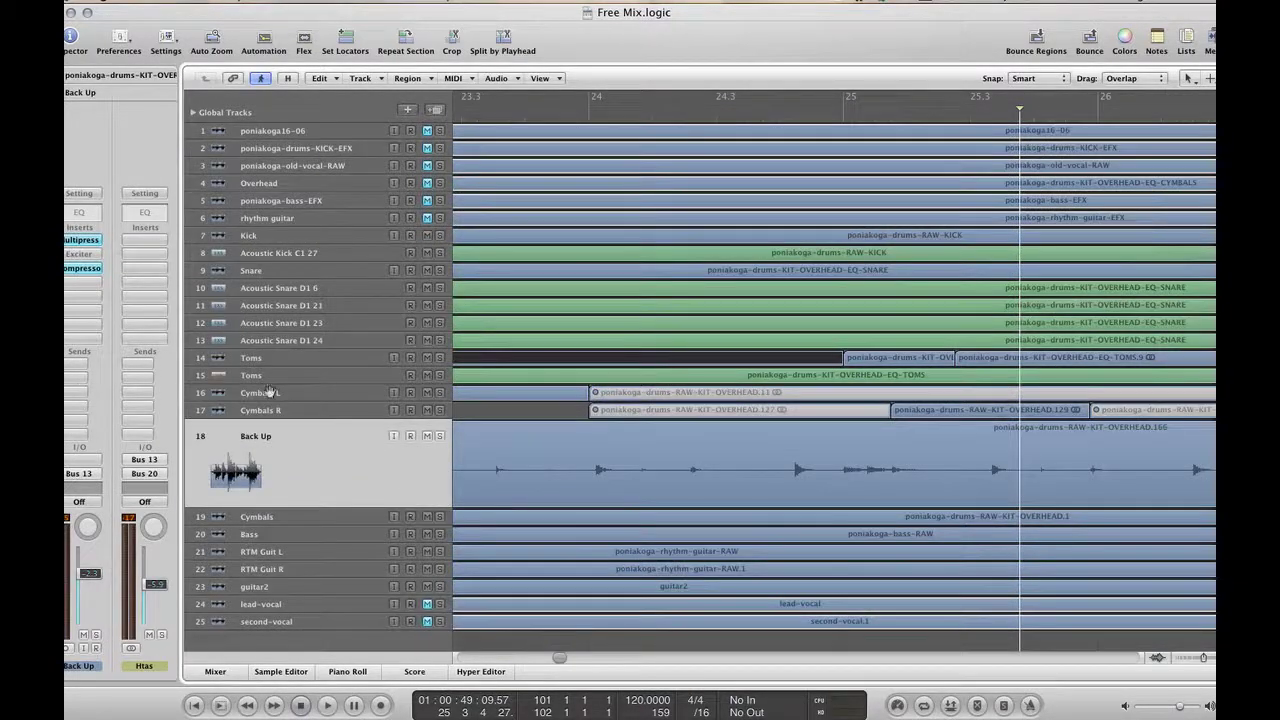
click(262, 392)
click(305, 483)
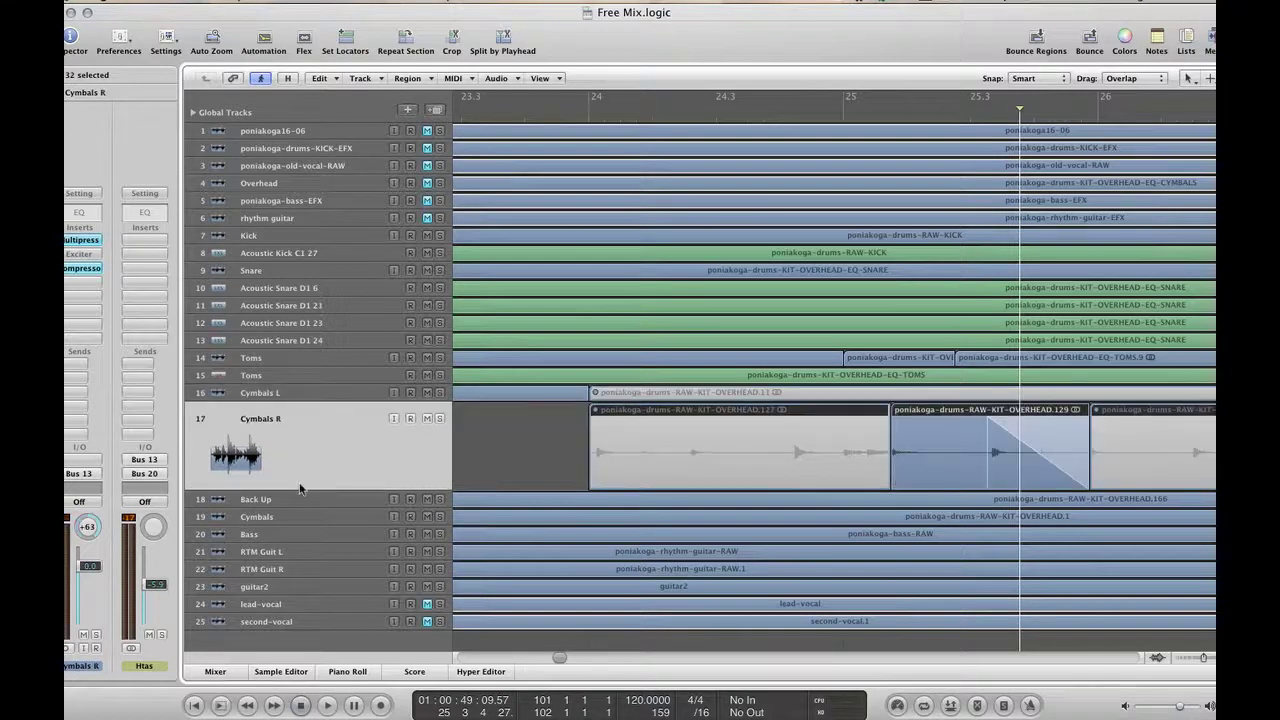
click(288, 498)
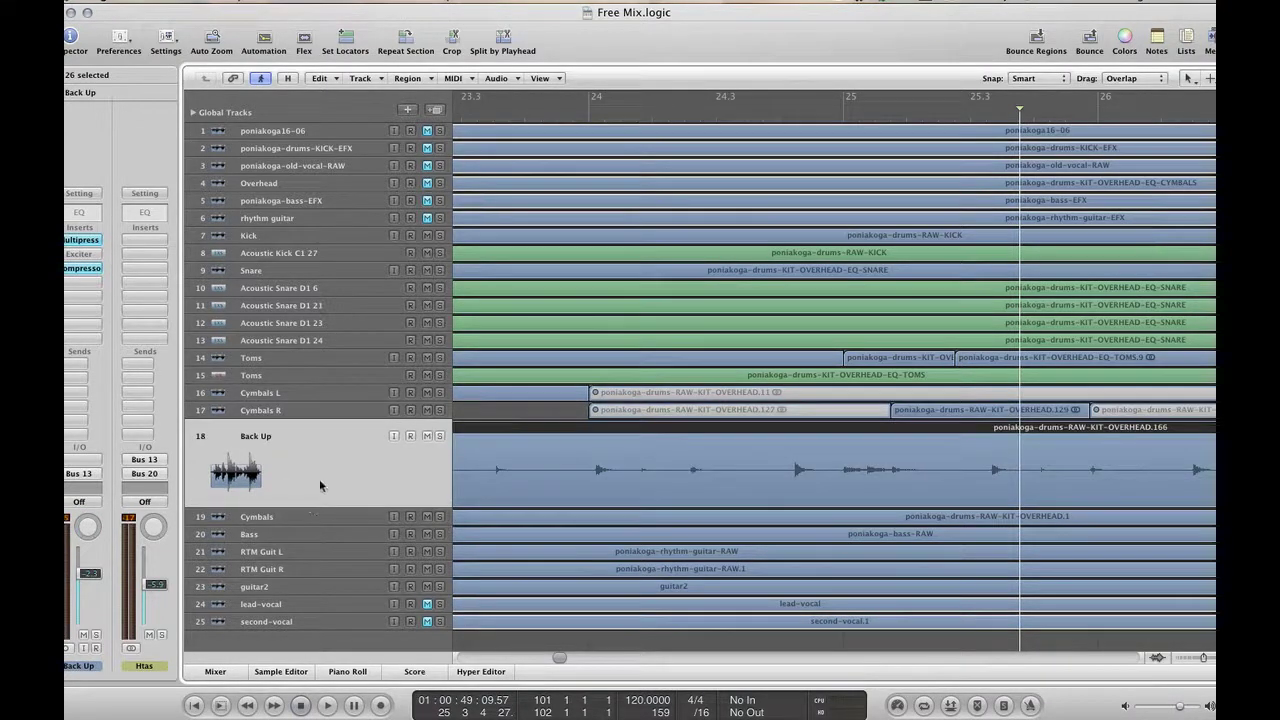
Mute the Cymbals track and rename the Back Up track as Hi Hat
click(428, 516)
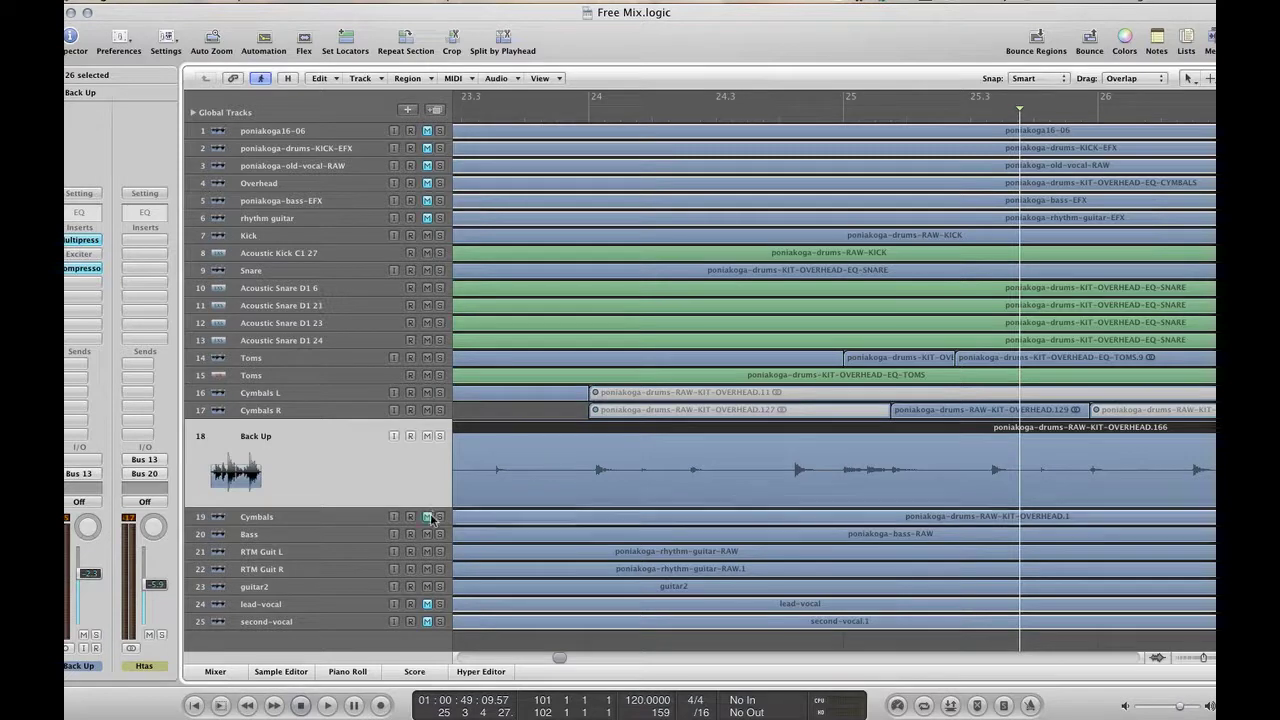
double_click(268, 442)
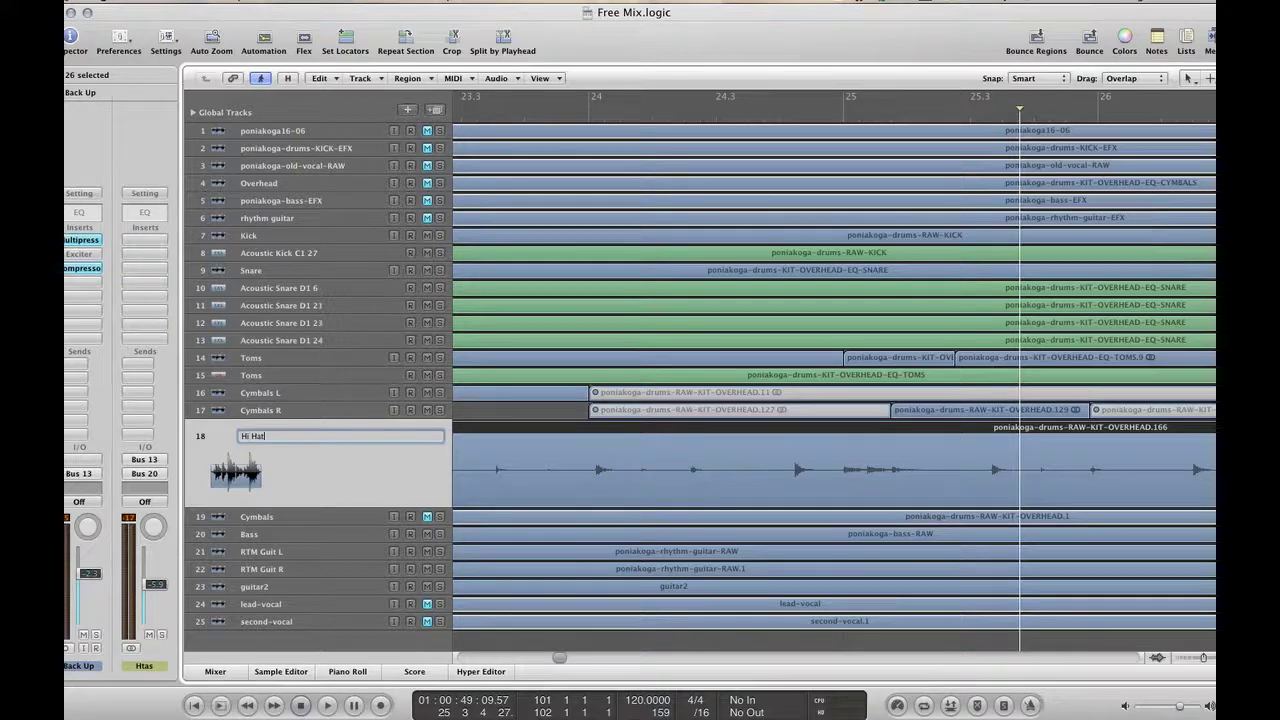
key(Return)
Play the mix from just before bar 21 across the red Hi Hat regions, and solo the Hi Hat track
mouse_move(560, 662)
mouse_down()
mouse_move(475, 663)
mouse_move(546, 660)
mouse_up()
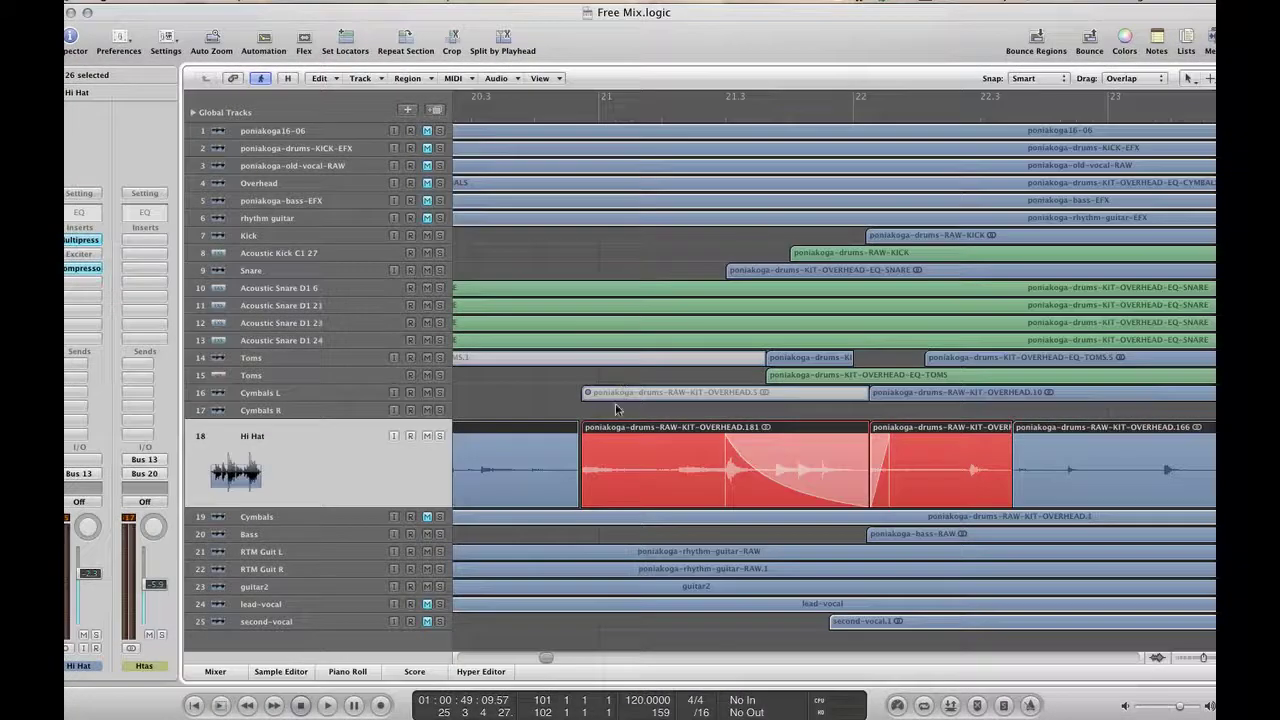
click(562, 116)
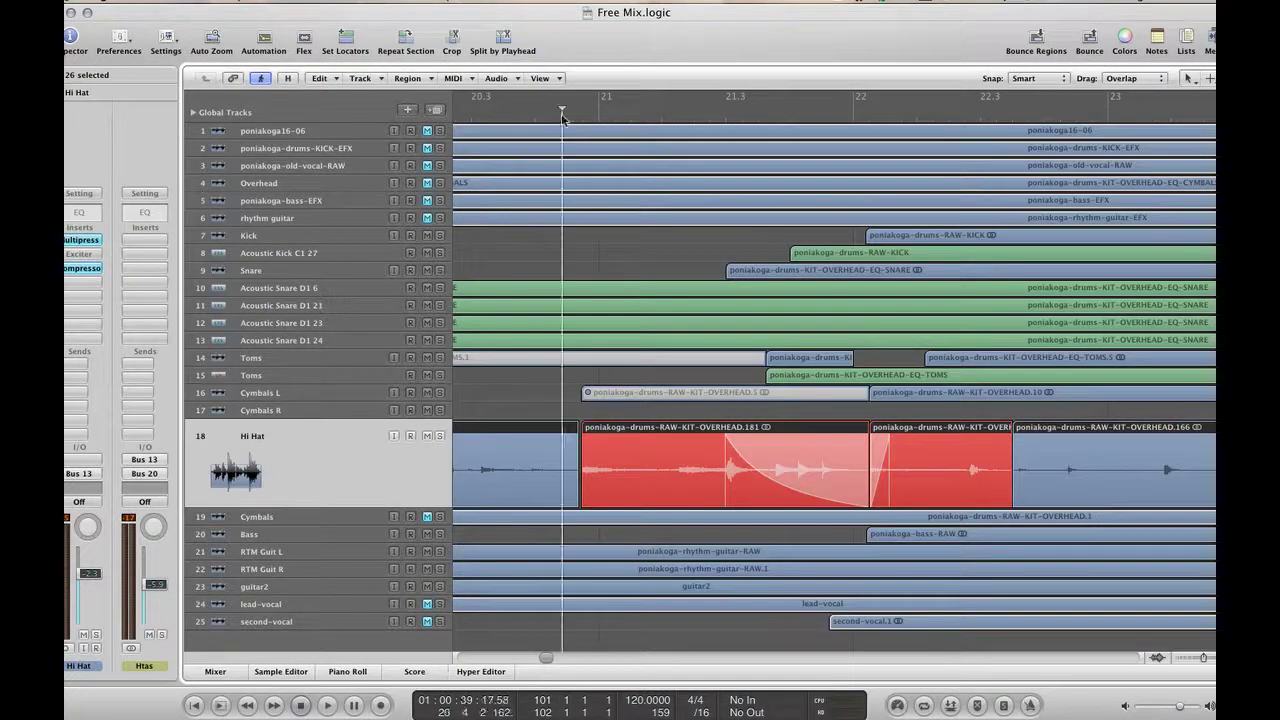
key(space)
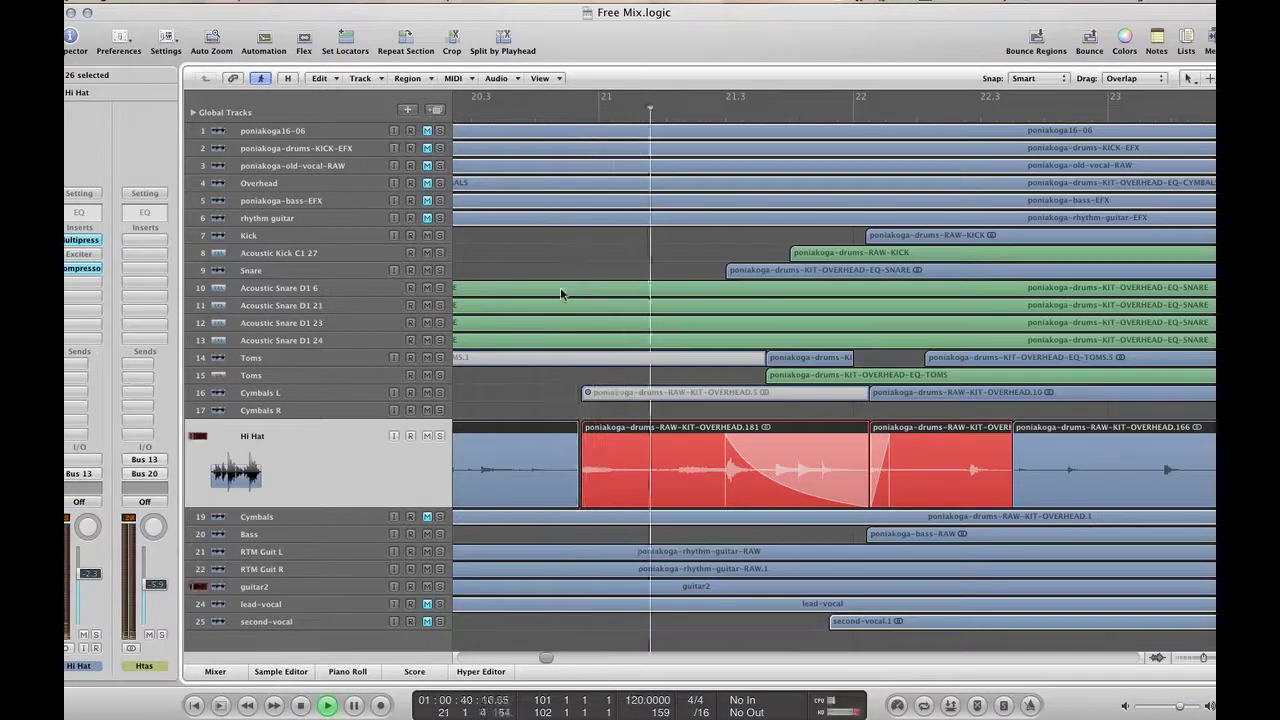
key(space)
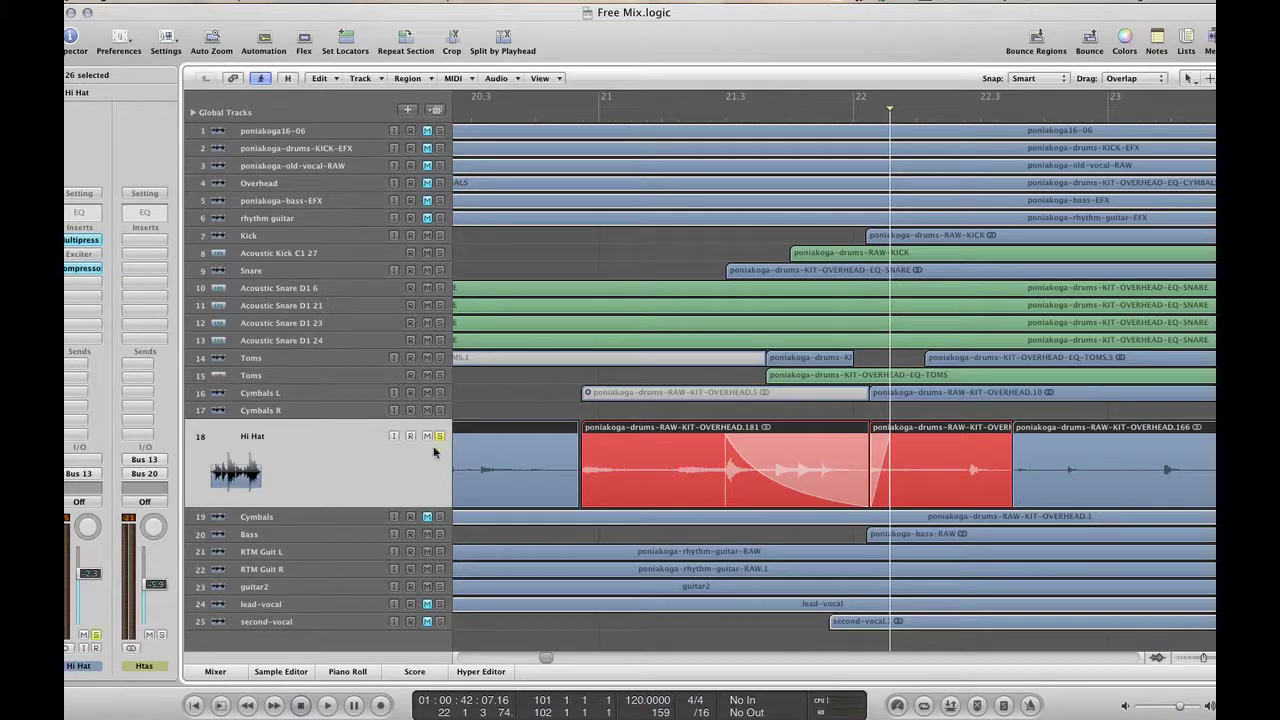
Listen repeatedly to the soloed Hi Hat track's fades from about the middle of bar 21 to past bar 22
click(693, 117)
key(space)
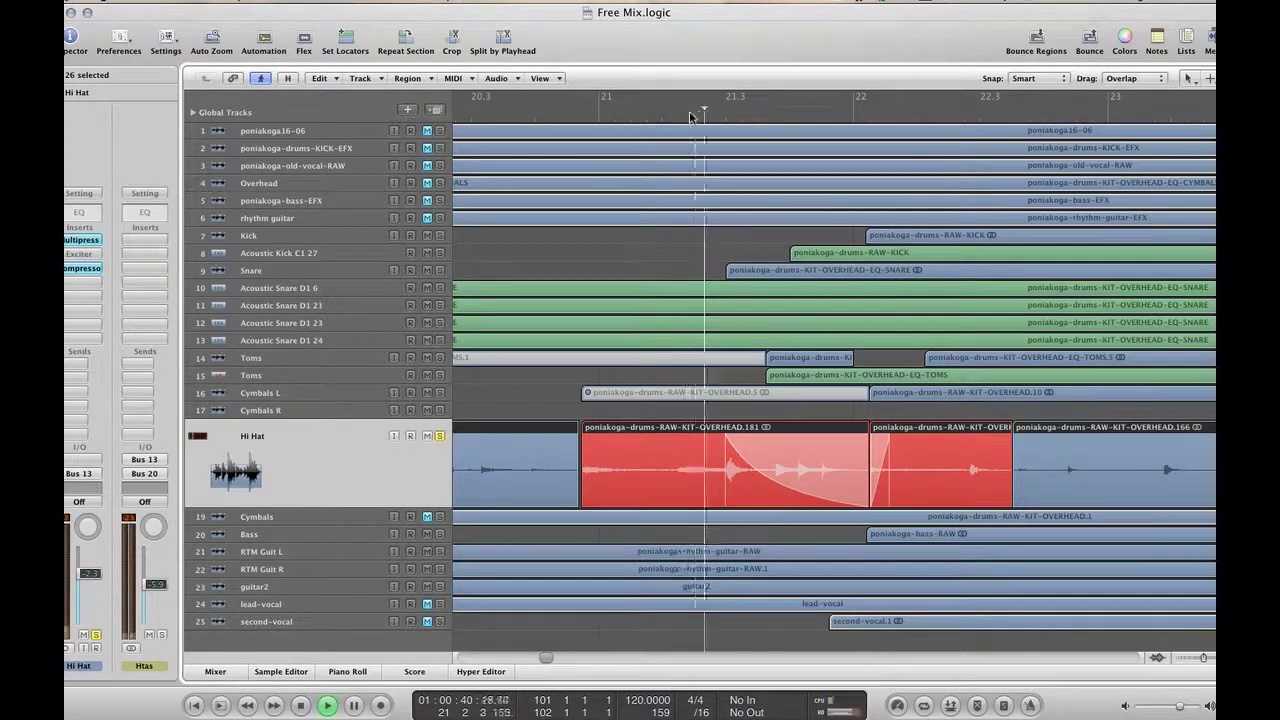
key(space)
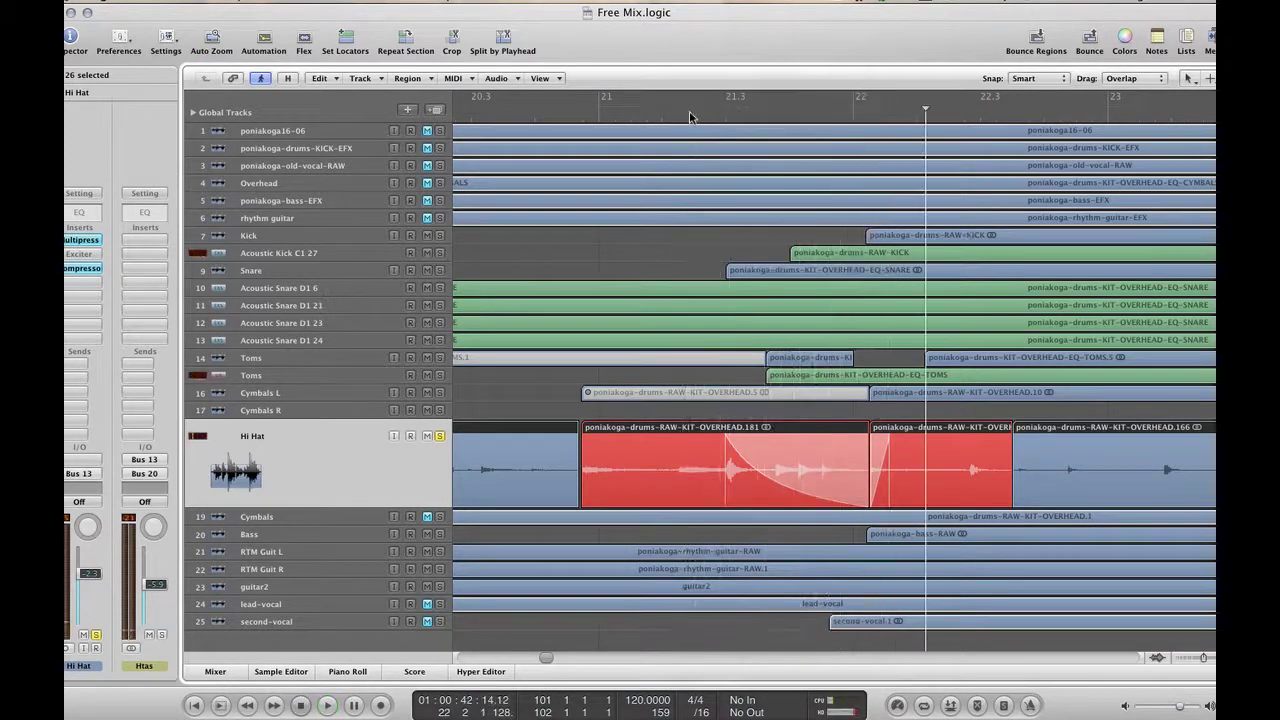
click(689, 117)
key(space)
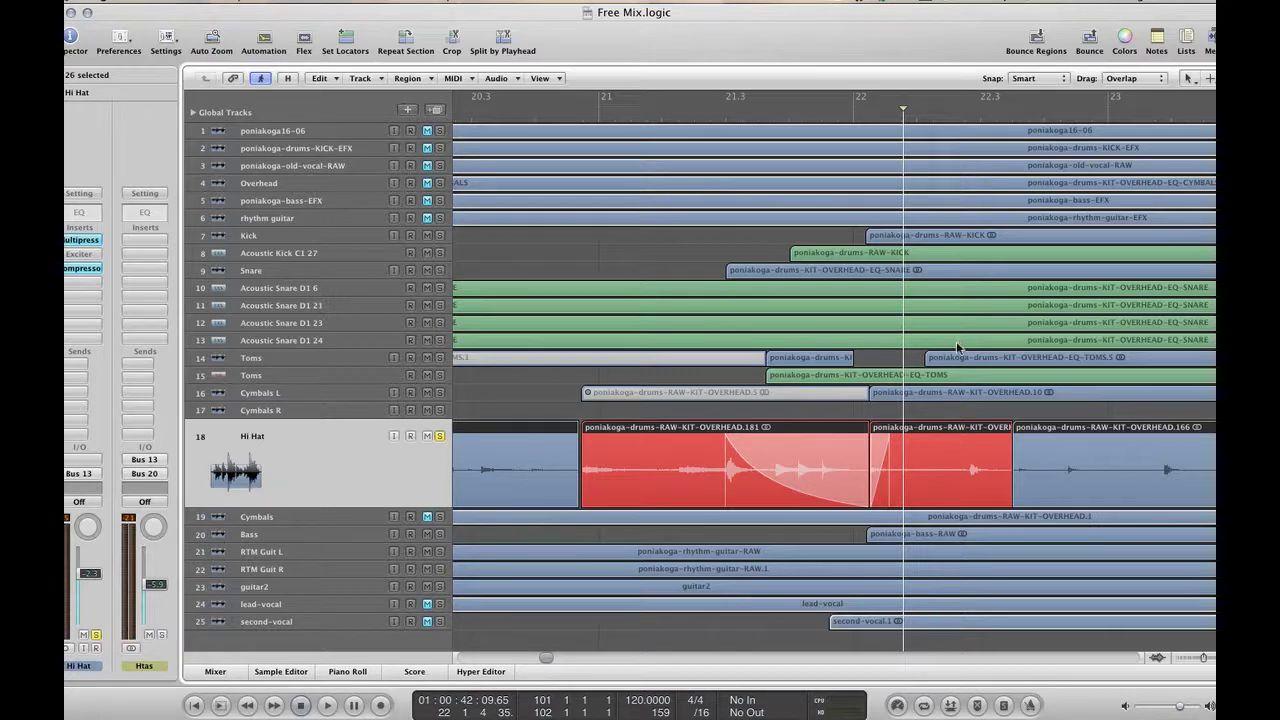
click(719, 116)
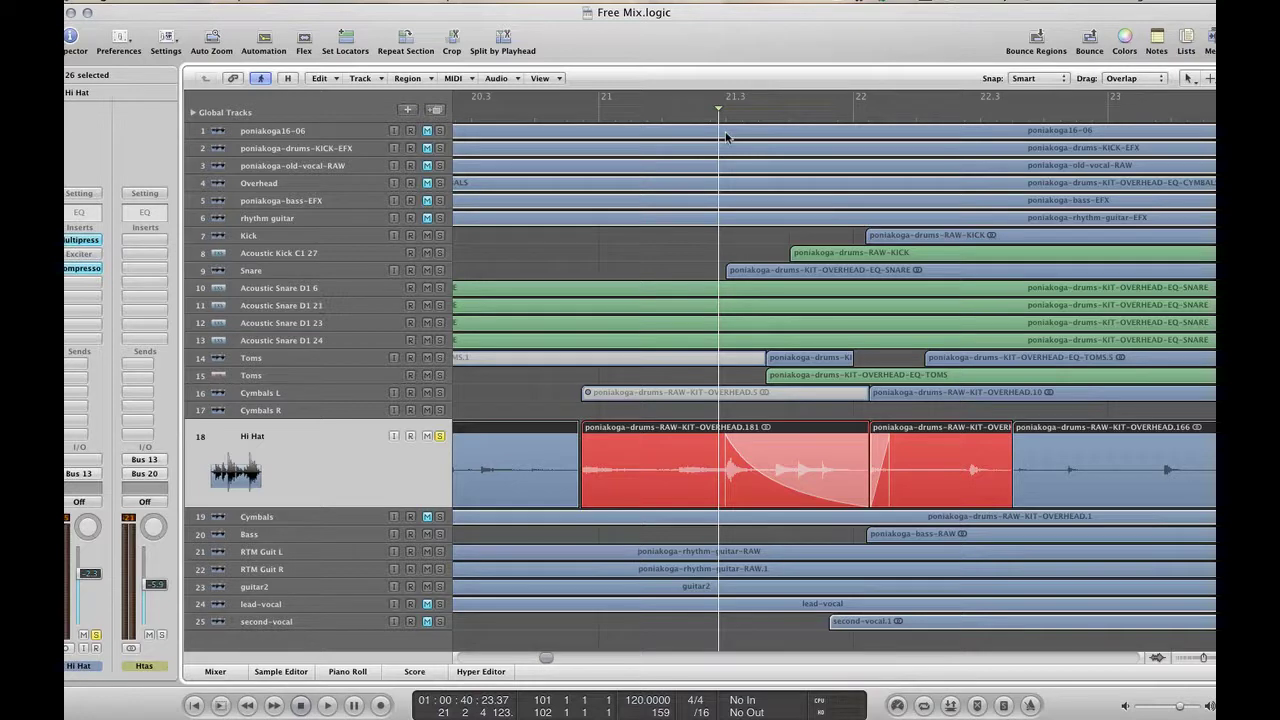
key(space)
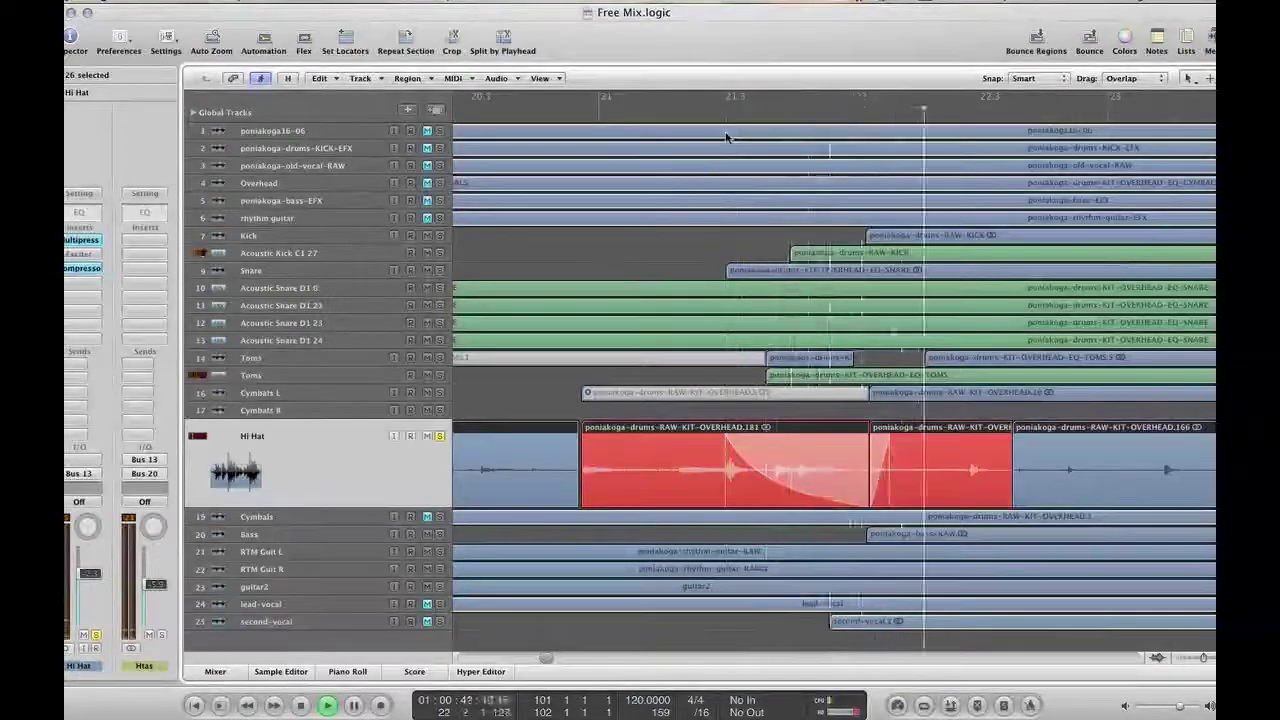
key(space)
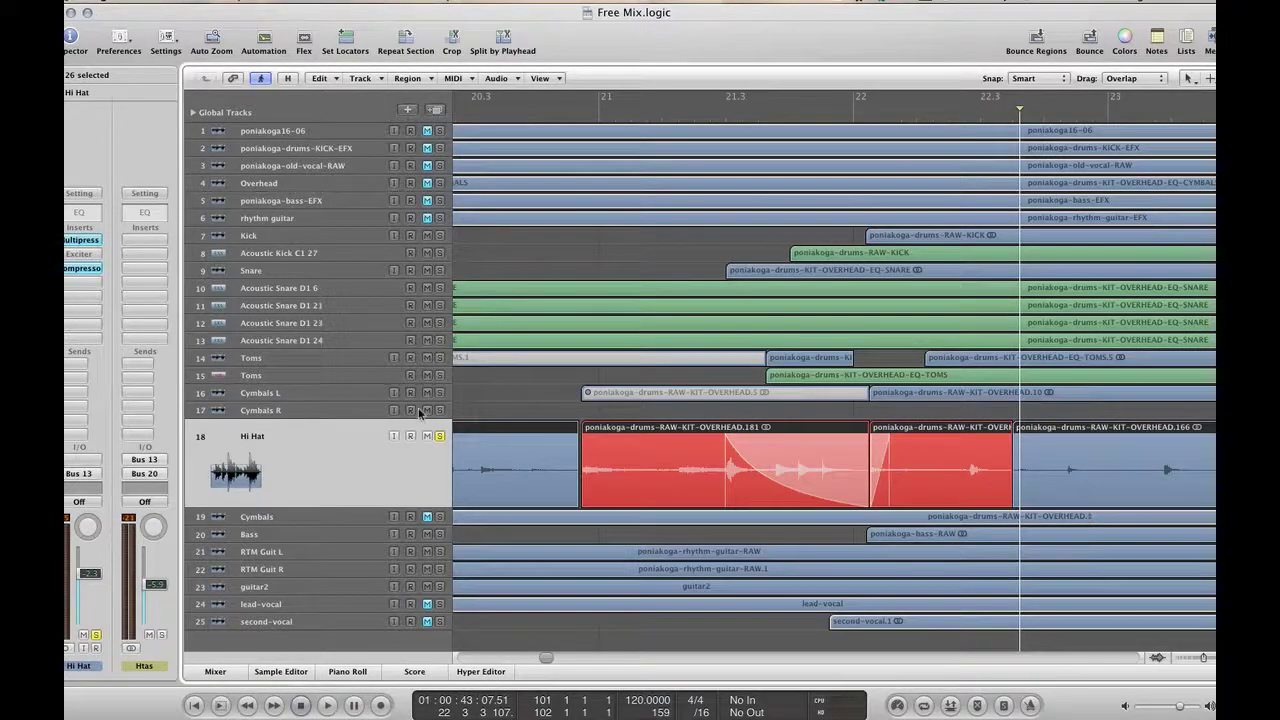
Solo the Cymbals L and Cymbals R tracks alongside Hi Hat and play from the second half of bar 21
click(308, 397)
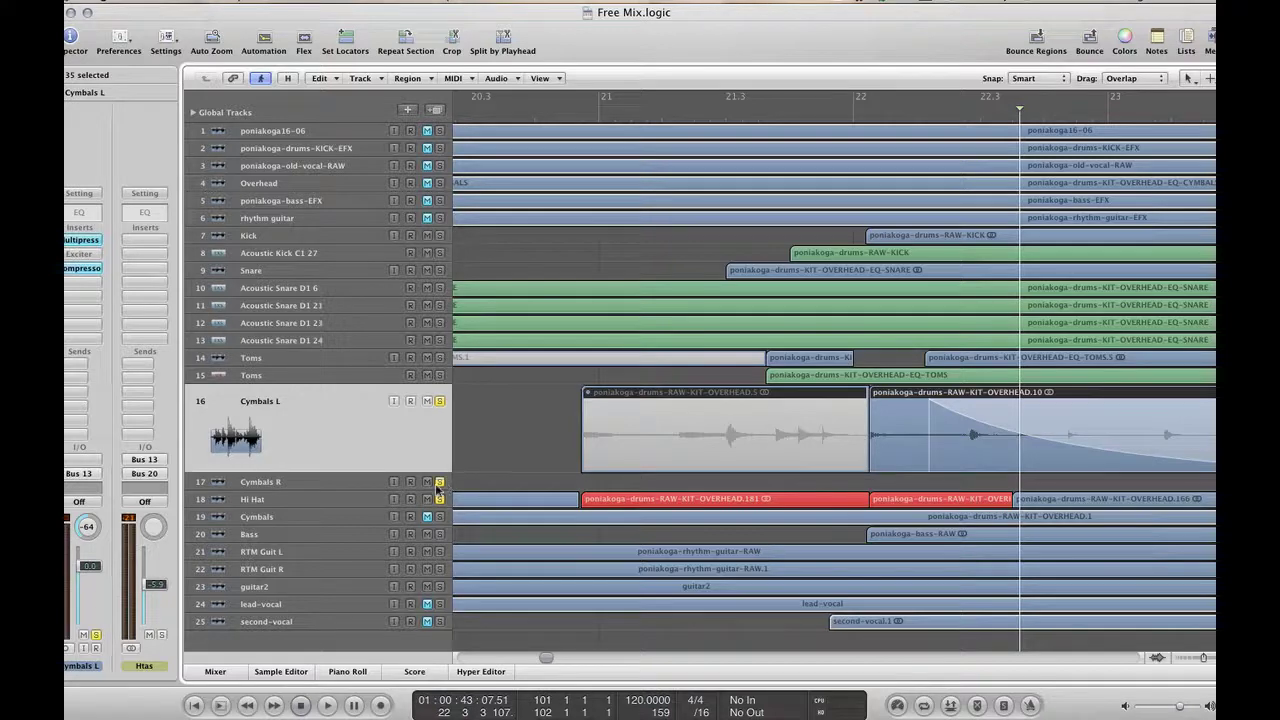
click(784, 115)
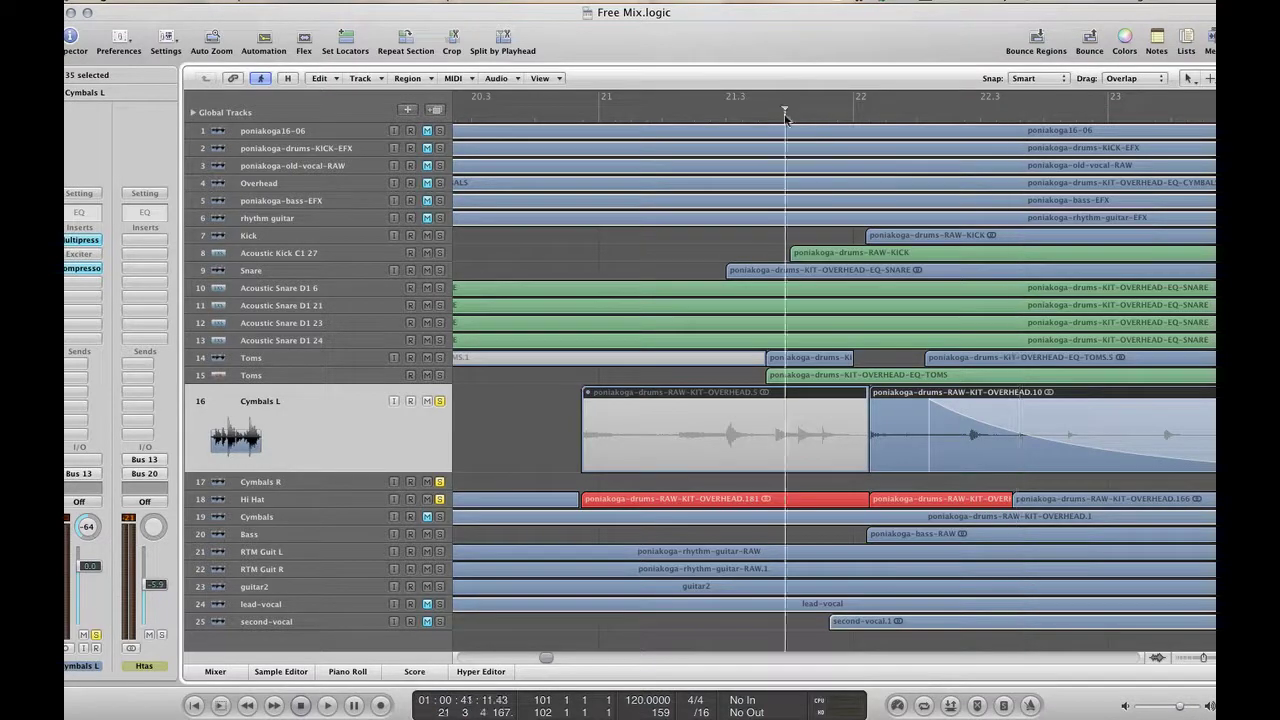
key(space)
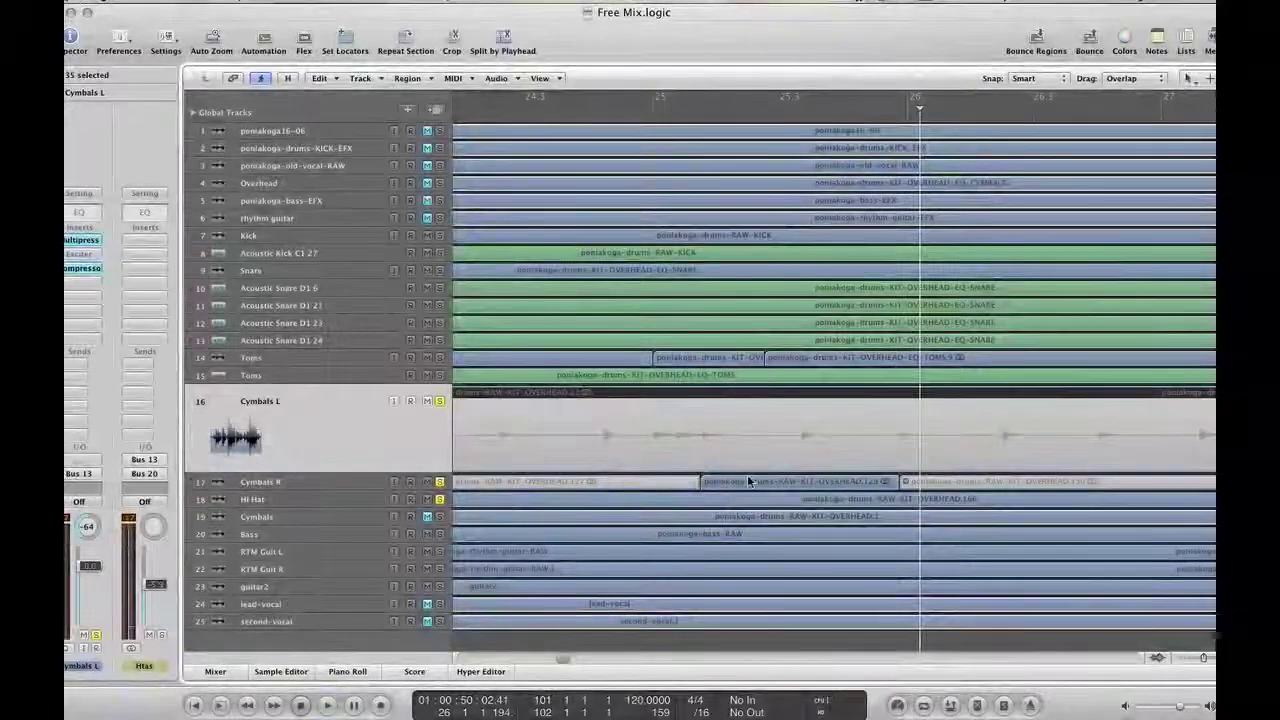
Select the Cymbals R track and play from just before bar 25 through its unmuted, faded region
click(317, 481)
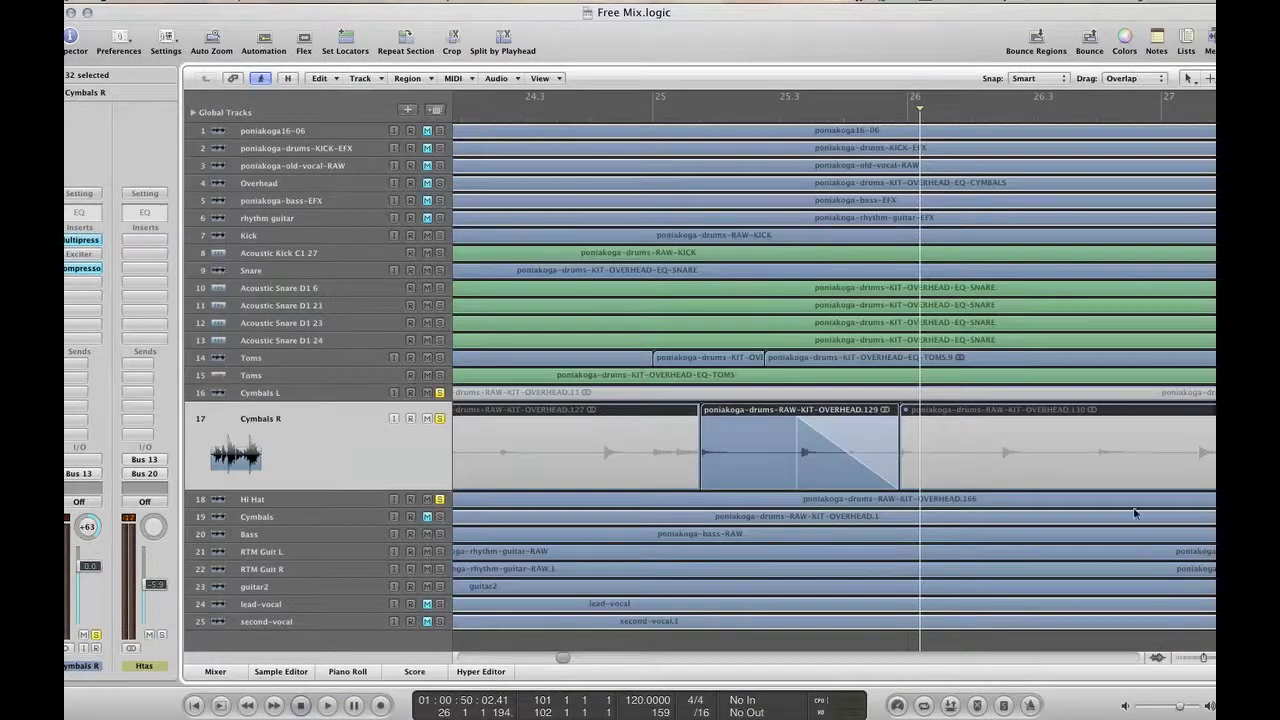
click(645, 114)
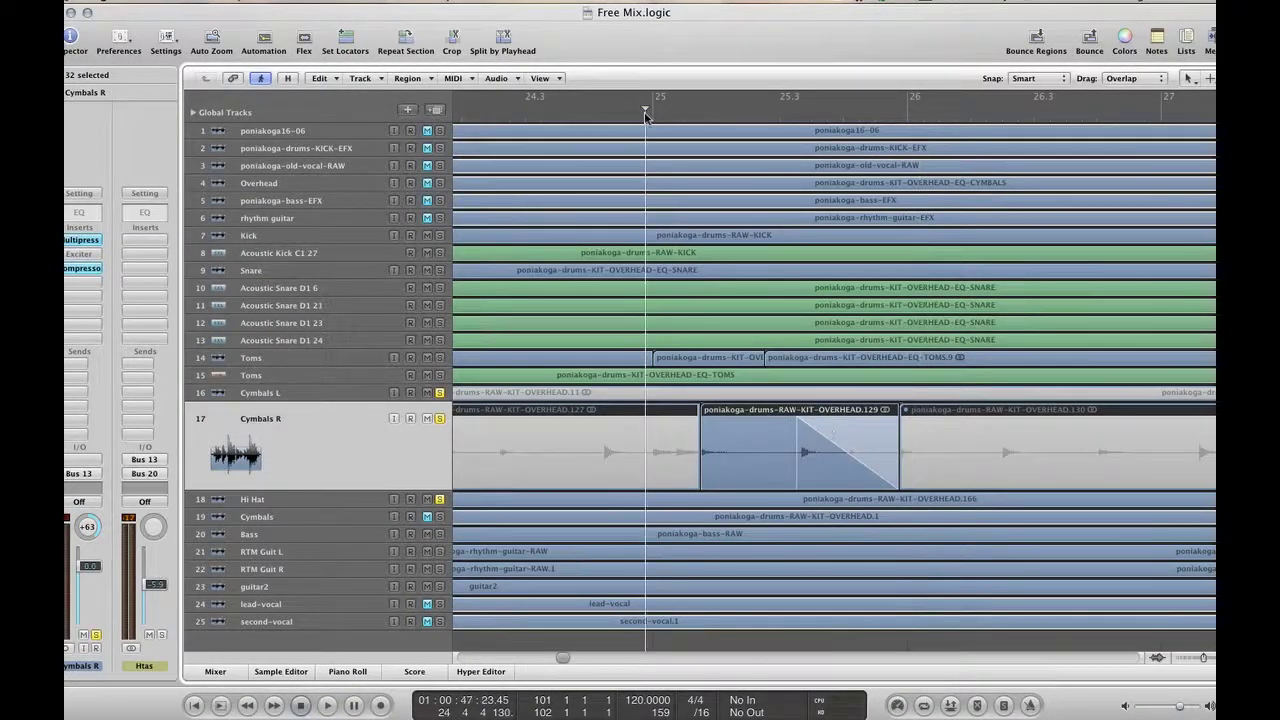
key(space)
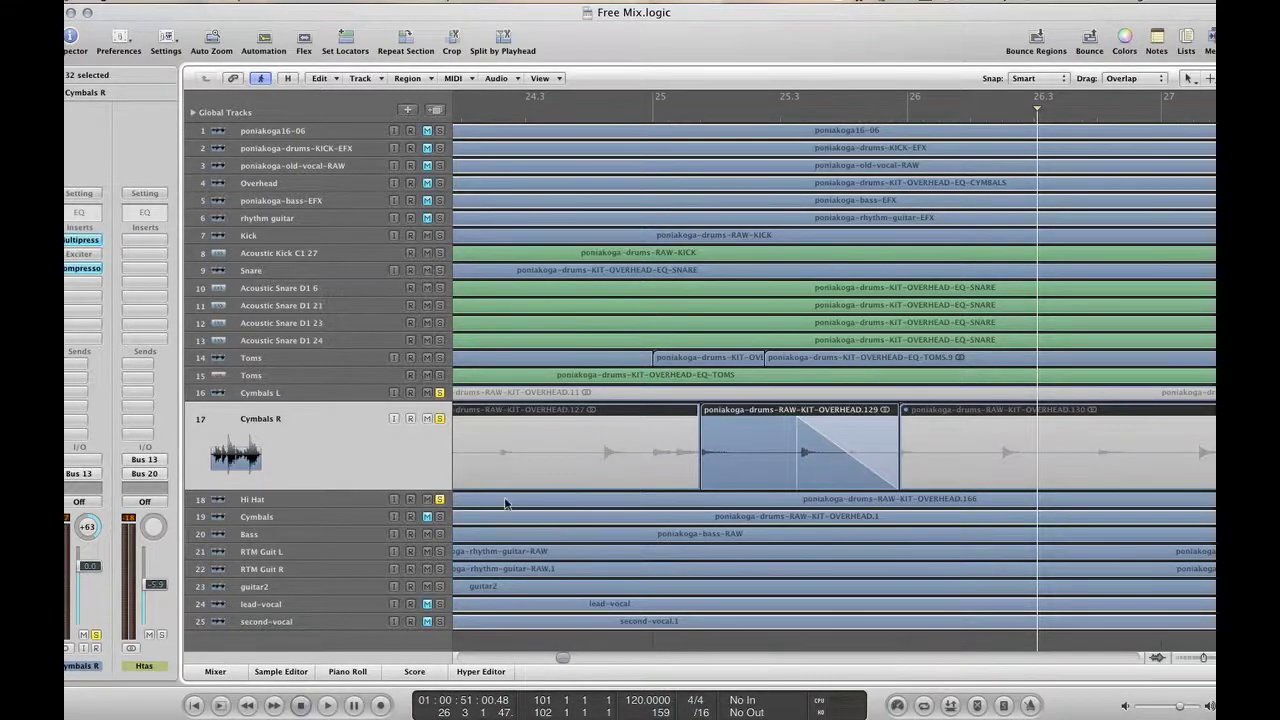
Select the Hi Hat track and examine its fades and muted region around bar 28
click(313, 501)
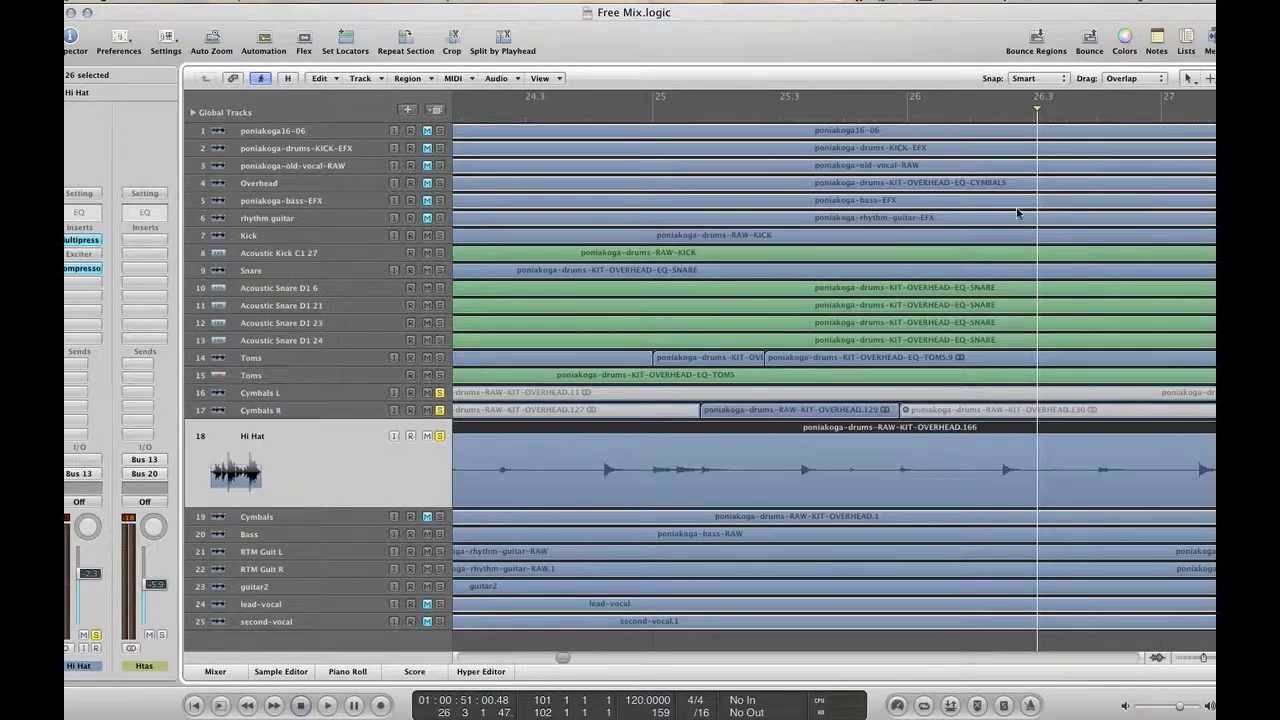
key(space)
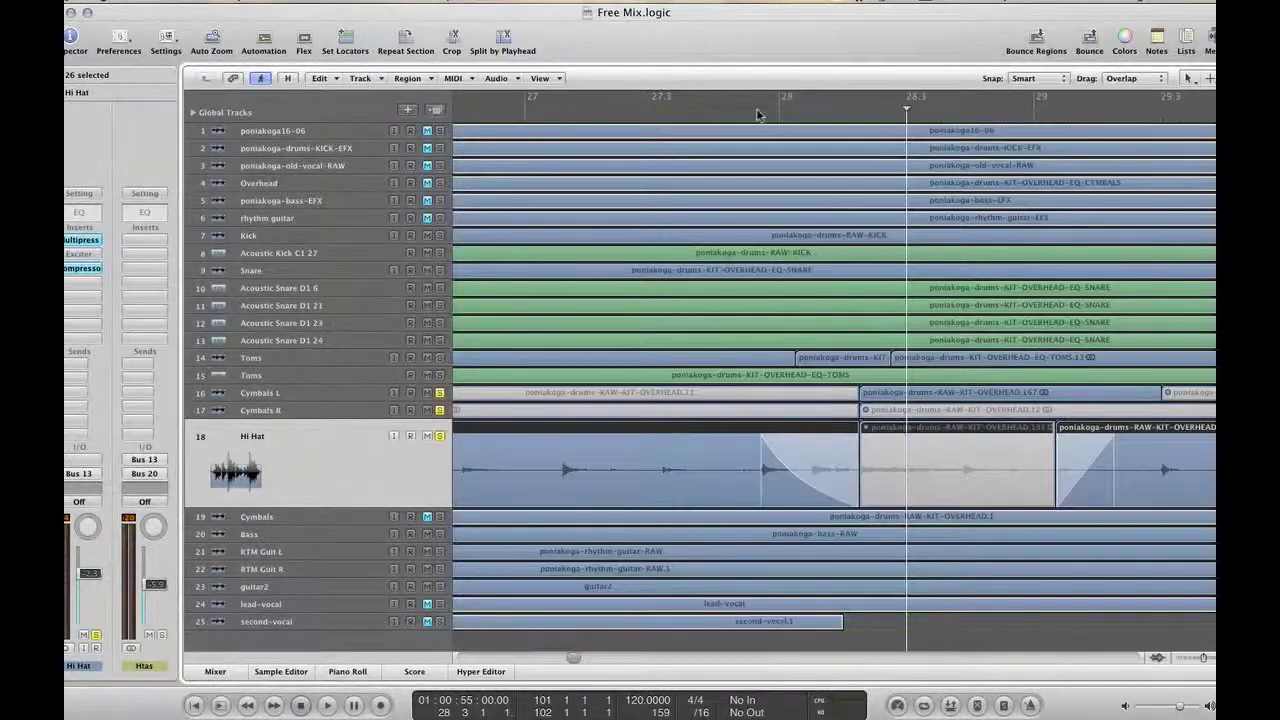
Play the soloed cymbal and Hi Hat tracks from just before bar 28 through the fades
click(748, 116)
key(space)
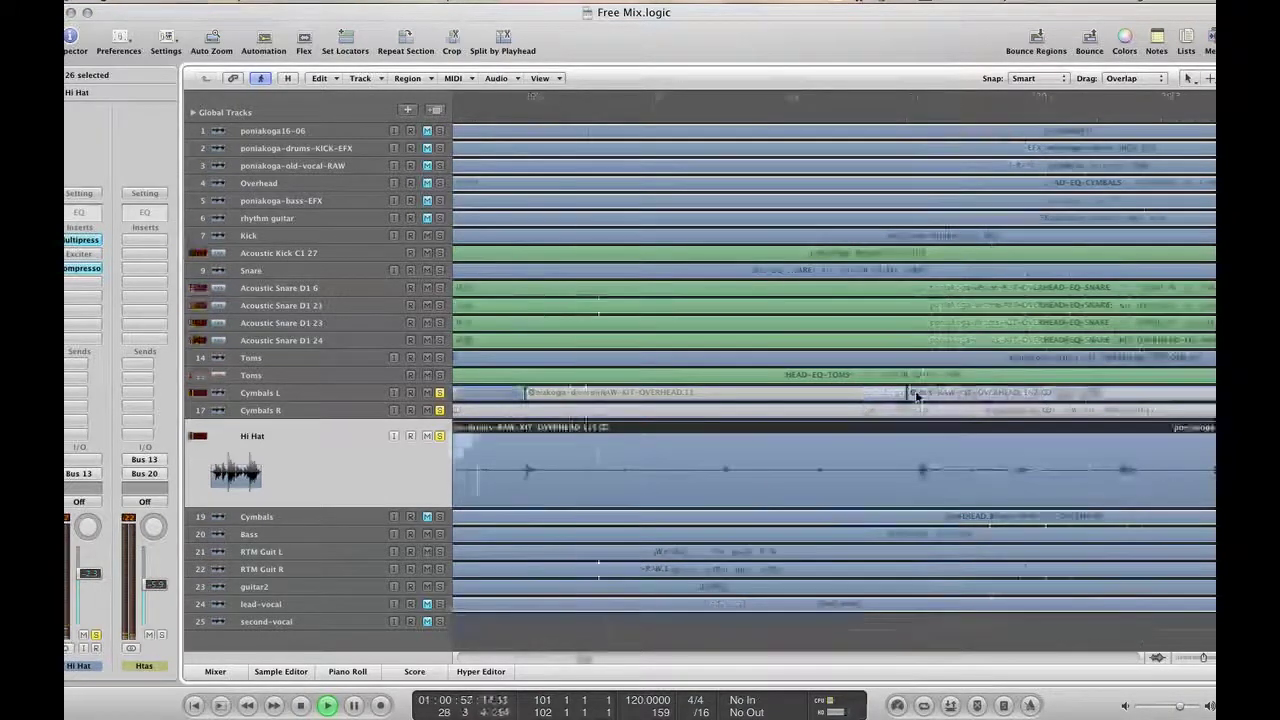
drag(584, 661, 577, 660)
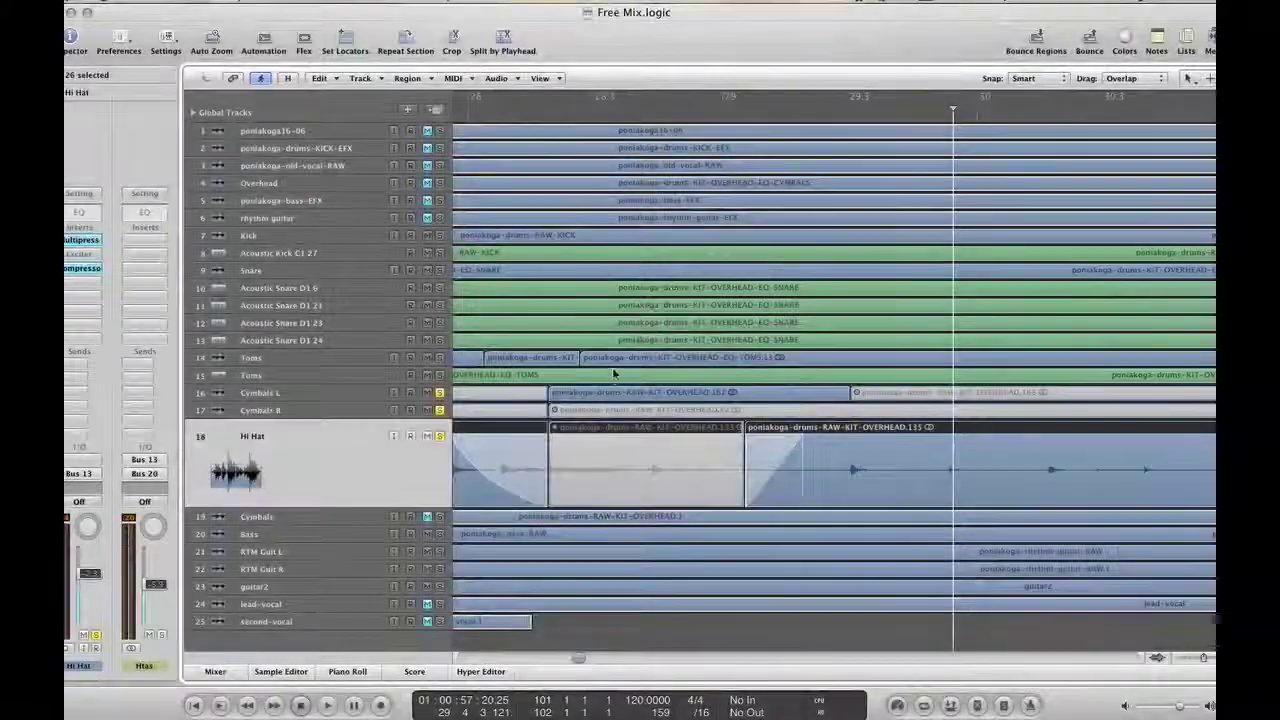
Compare the Cymbals L fade-out across bars 28 and 29 with the Hi Hat fade-in, playing from about beat 2 of bar 28
click(592, 395)
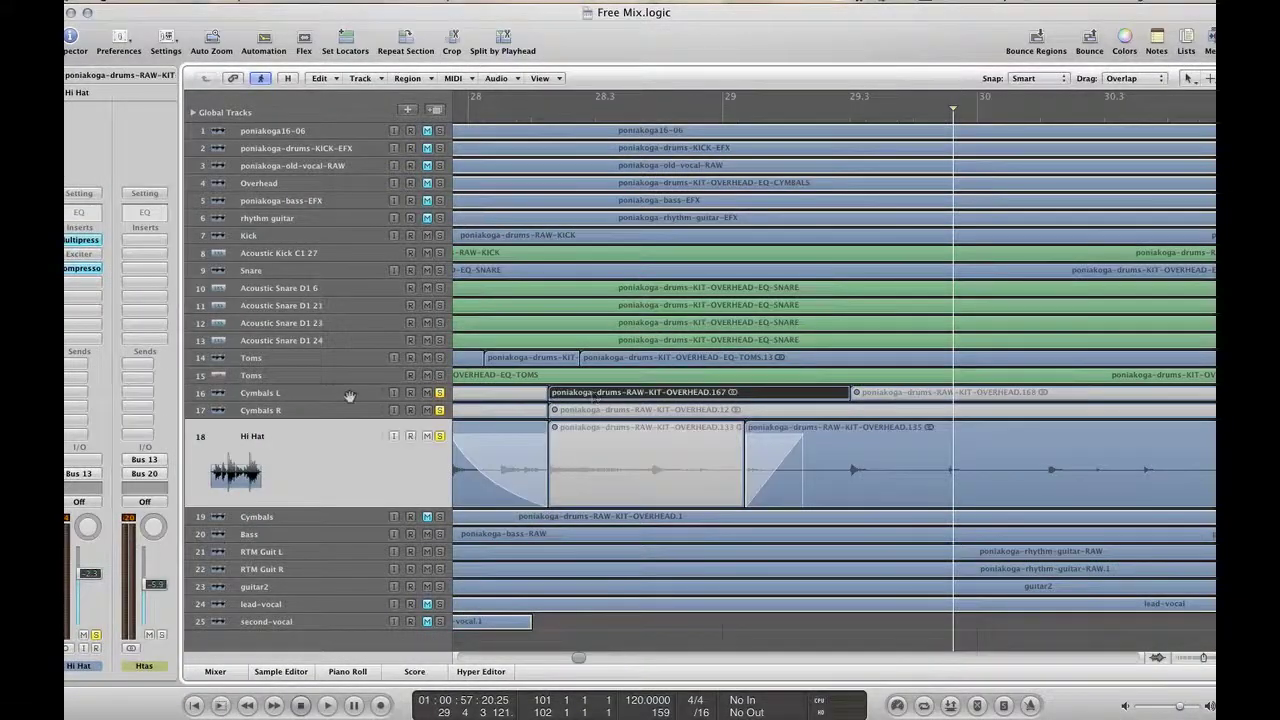
click(350, 397)
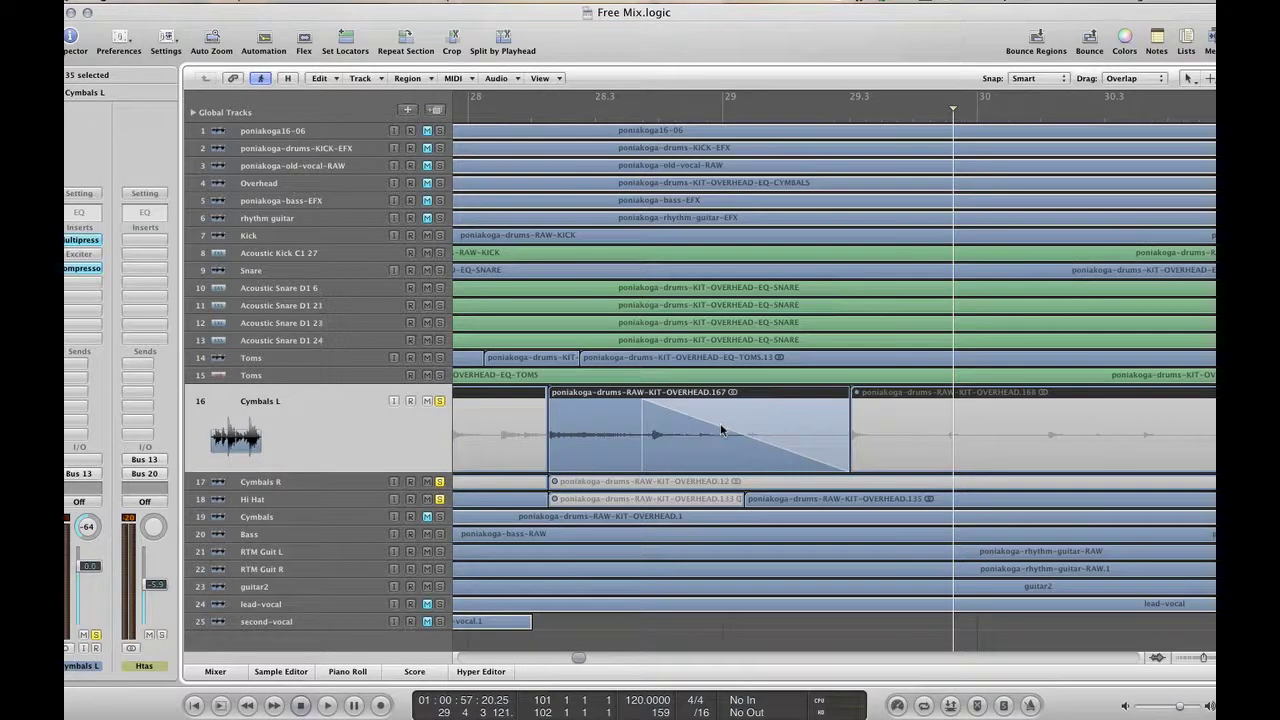
click(781, 503)
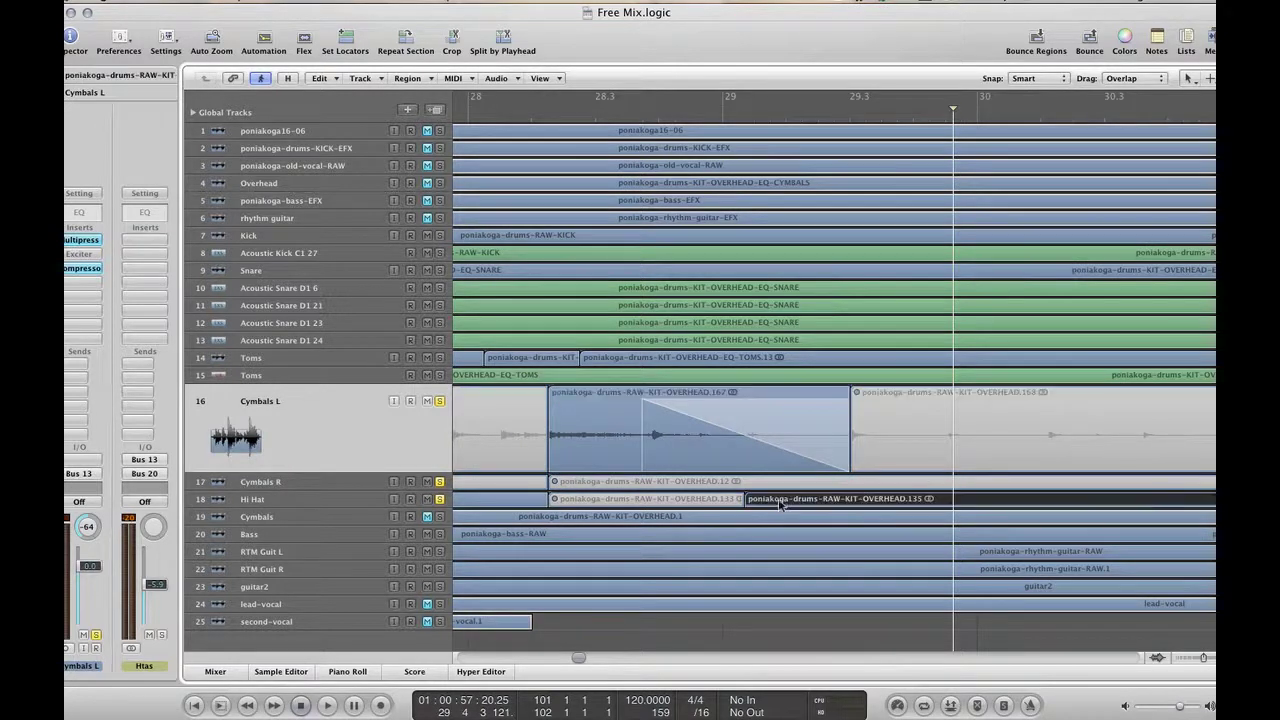
click(313, 499)
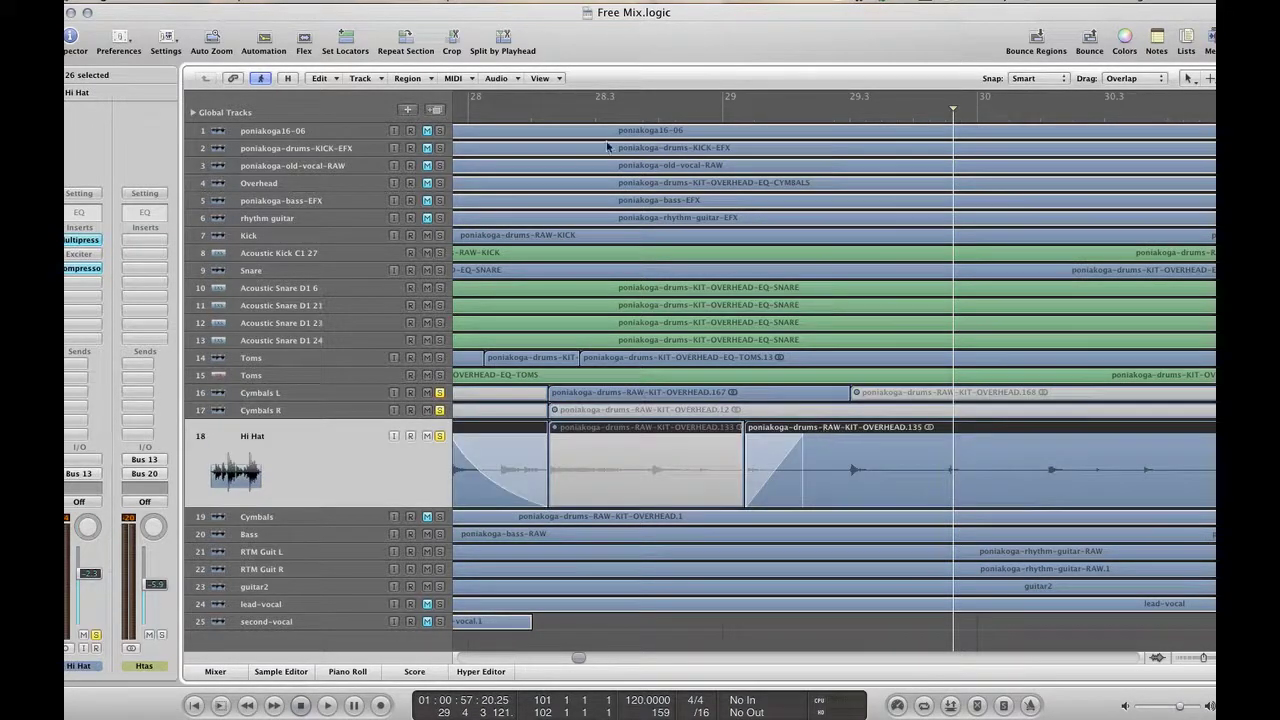
click(533, 107)
key(space)
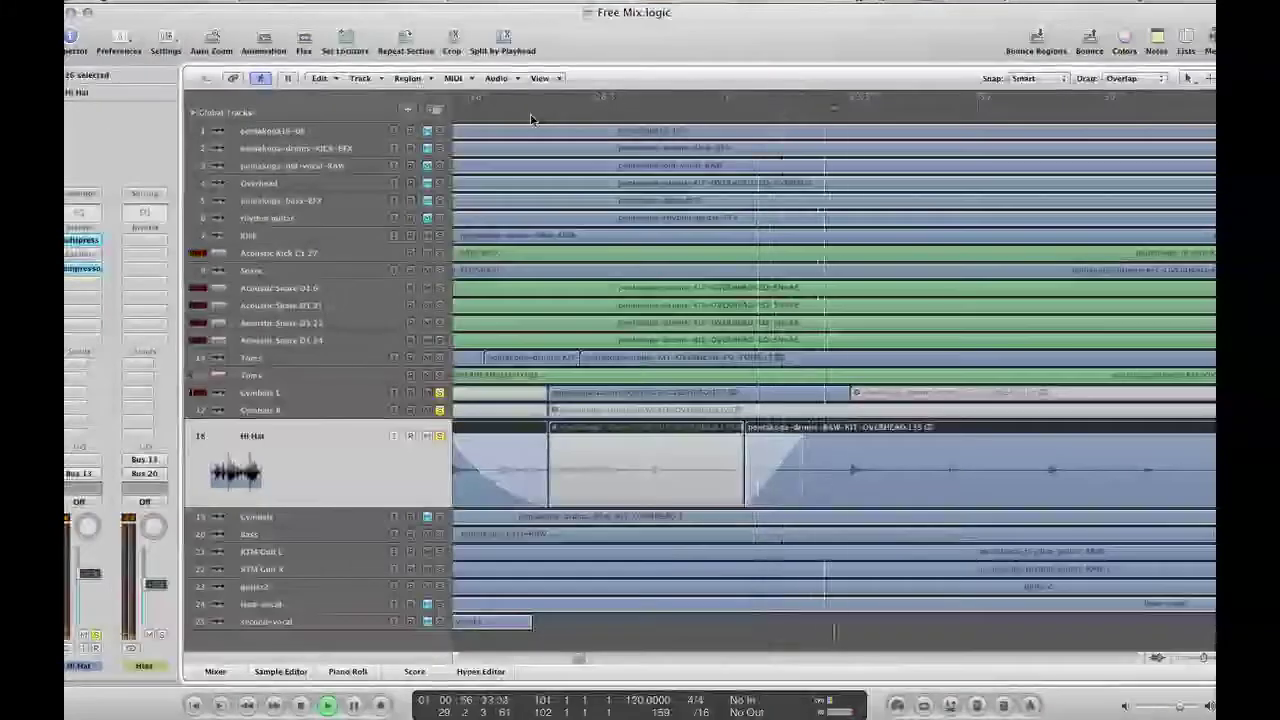
key(space)
With the Fade tool, lengthen the Hi Hat fade-in after bar 29 to about 29.3, curve it, and play from beat 4 of bar 28
key(Escape)
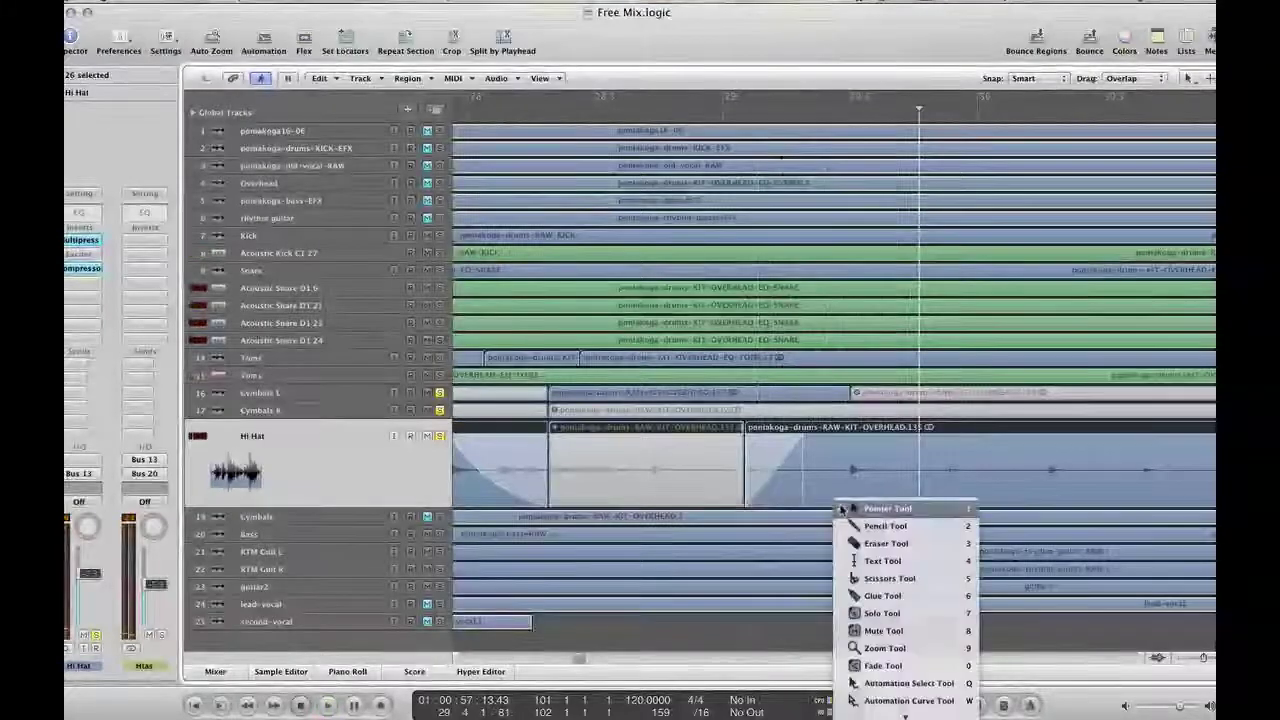
click(898, 665)
drag(802, 472, 855, 468)
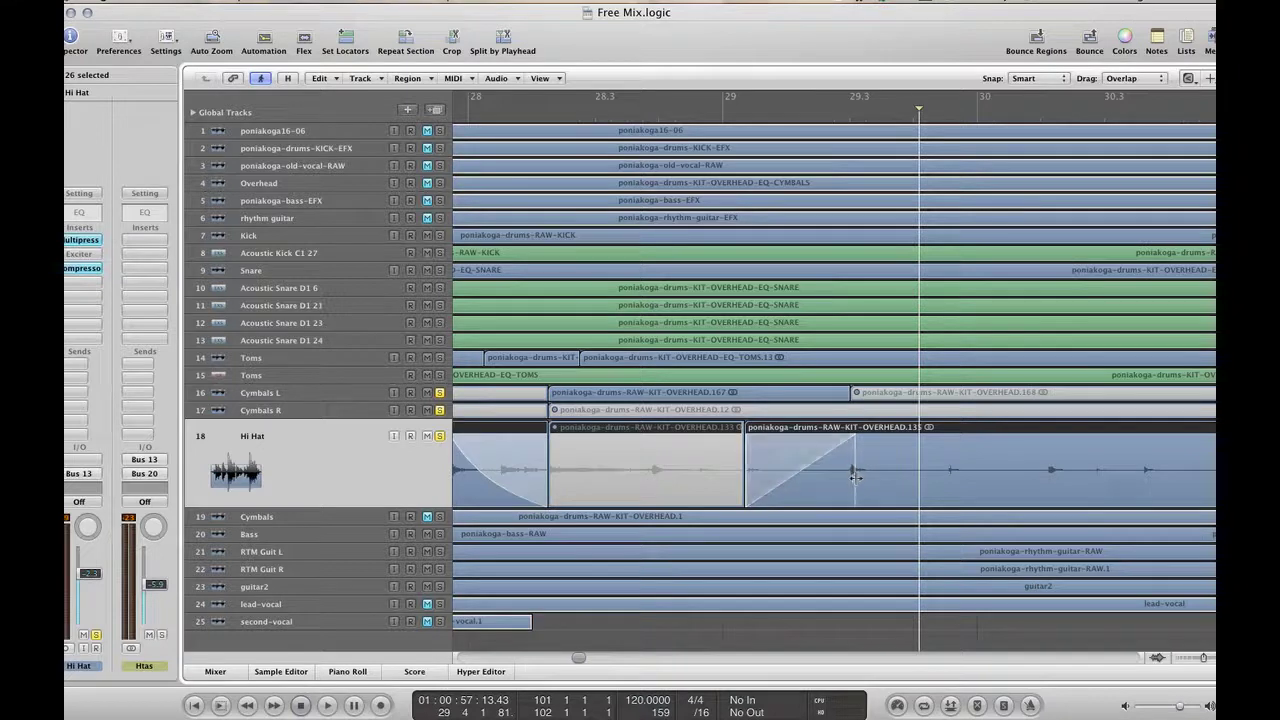
drag(851, 478, 816, 498)
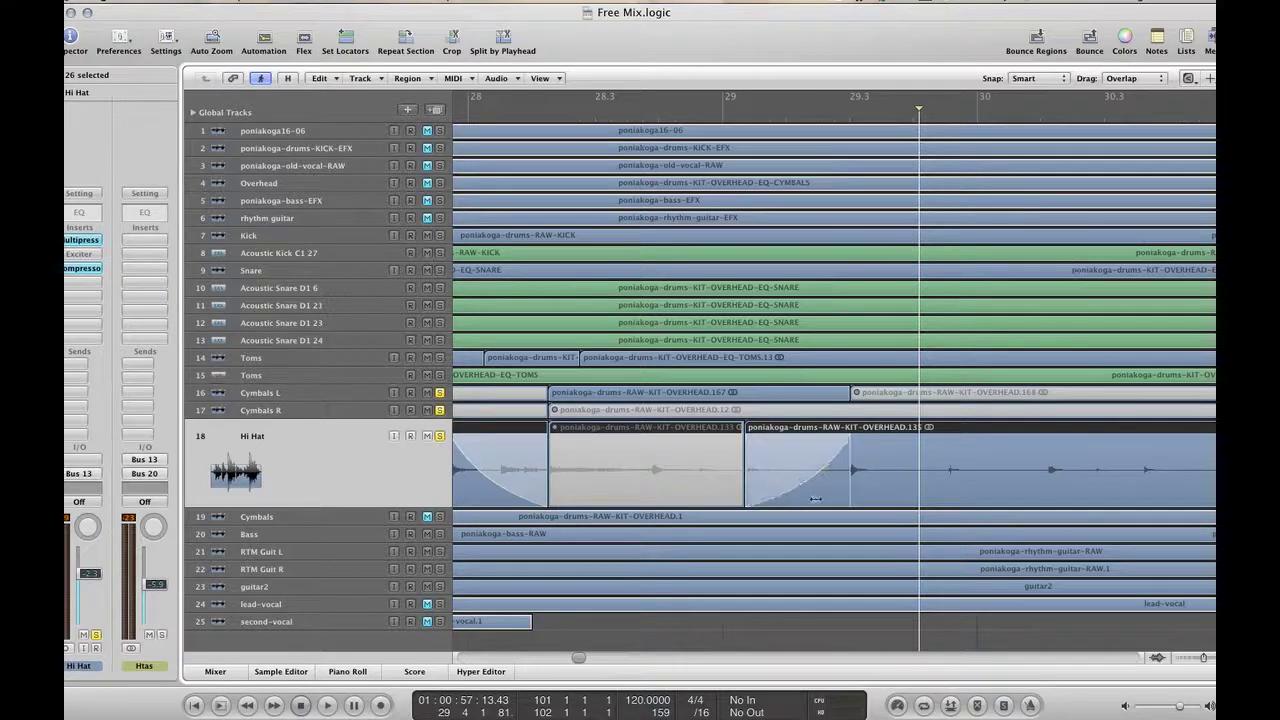
click(659, 108)
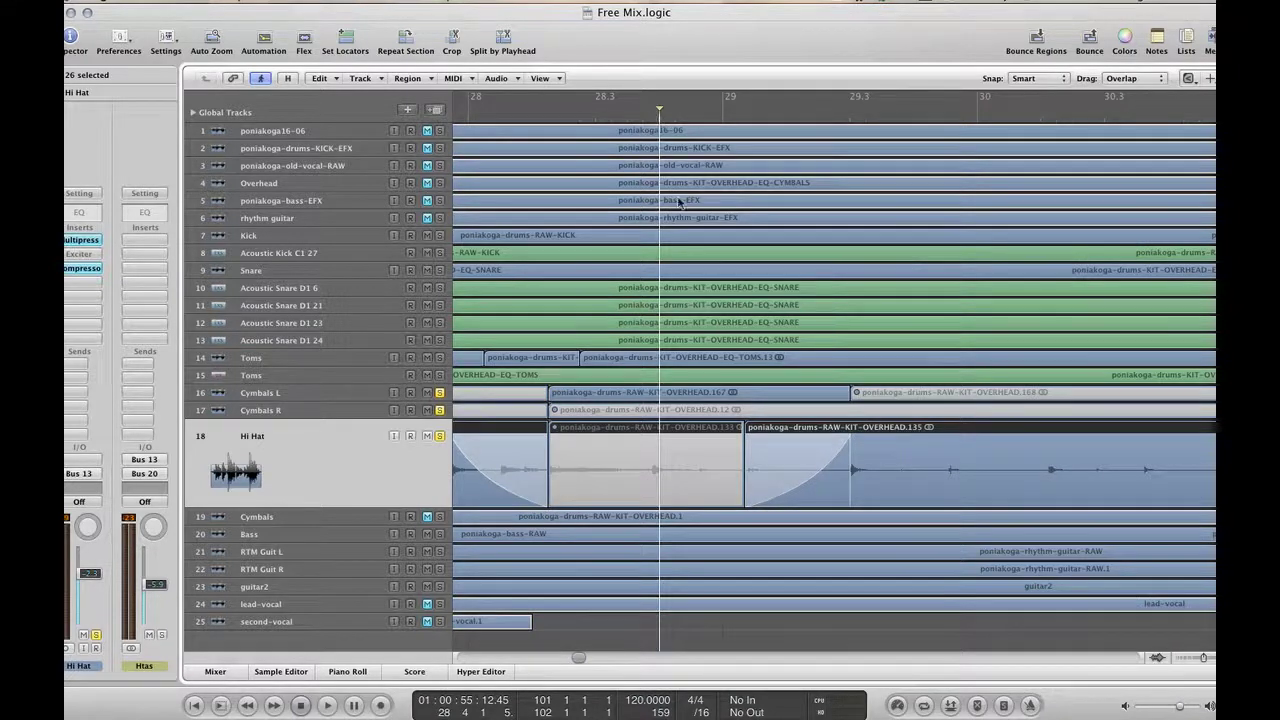
key(space)
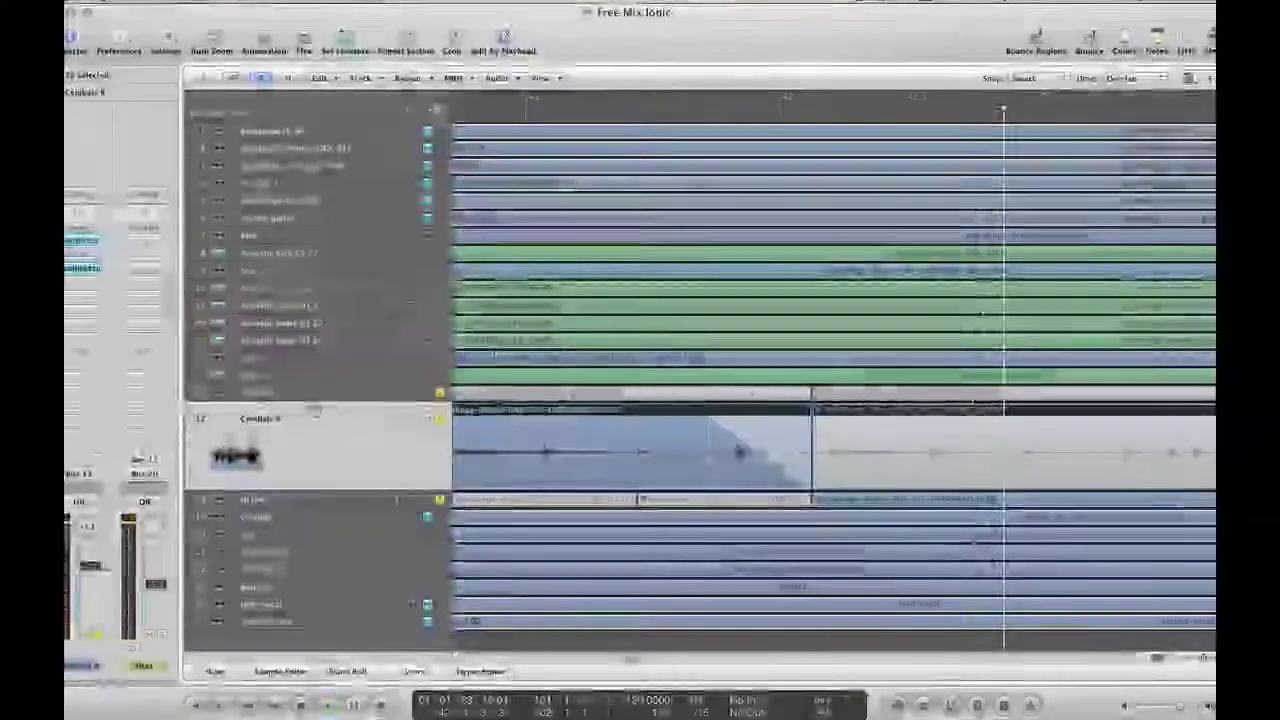
Add a short fade across the Hi Hat region boundary just past bar 42 and play from the second half of bar 41
click(302, 496)
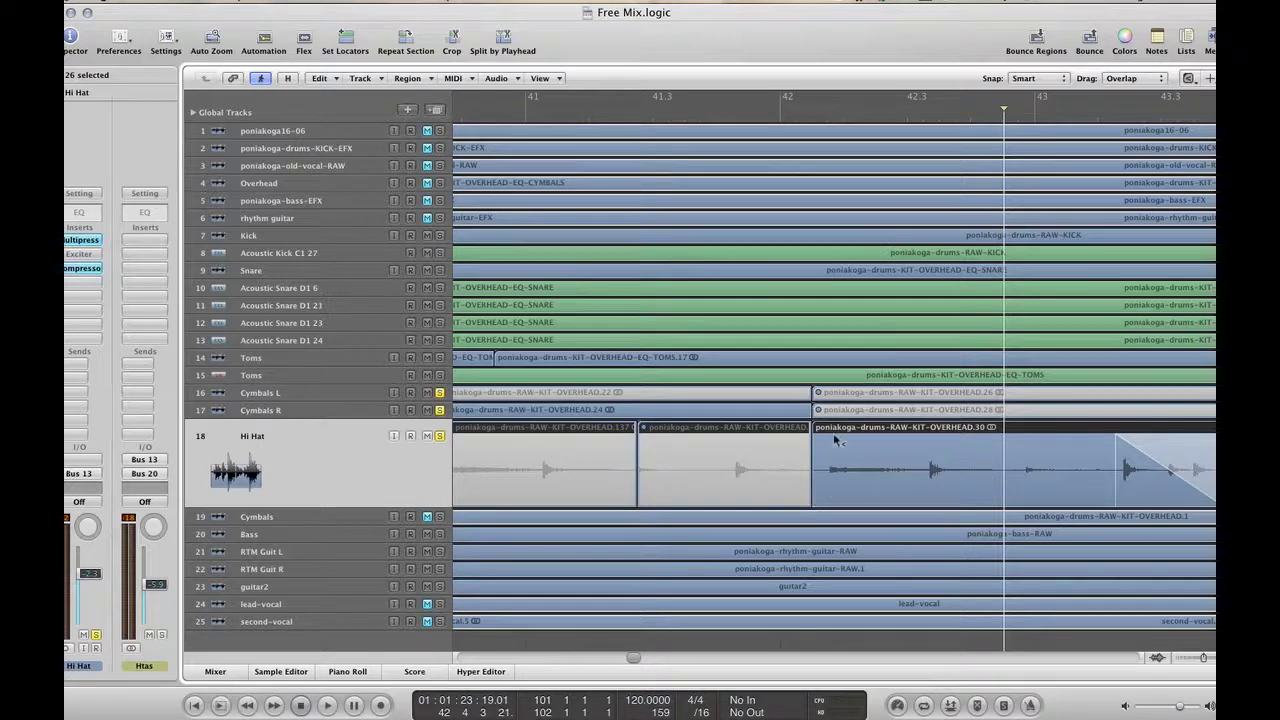
click(773, 408)
click(860, 448)
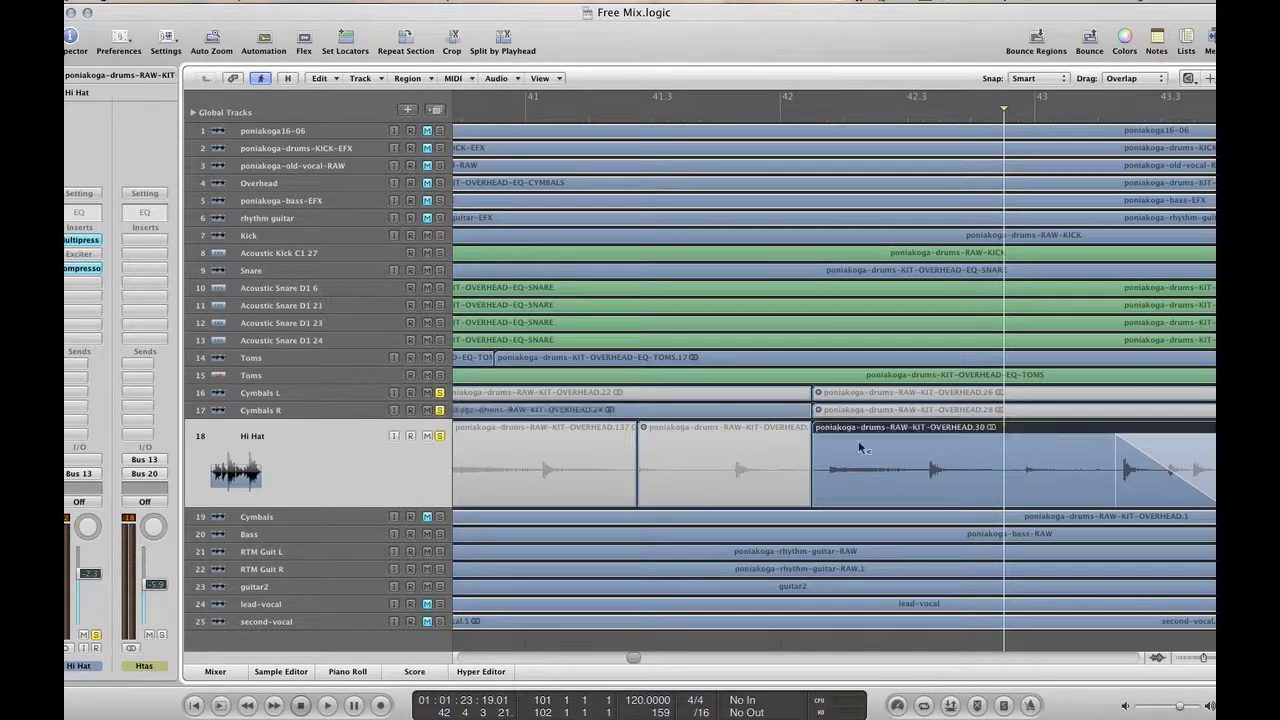
click(810, 505)
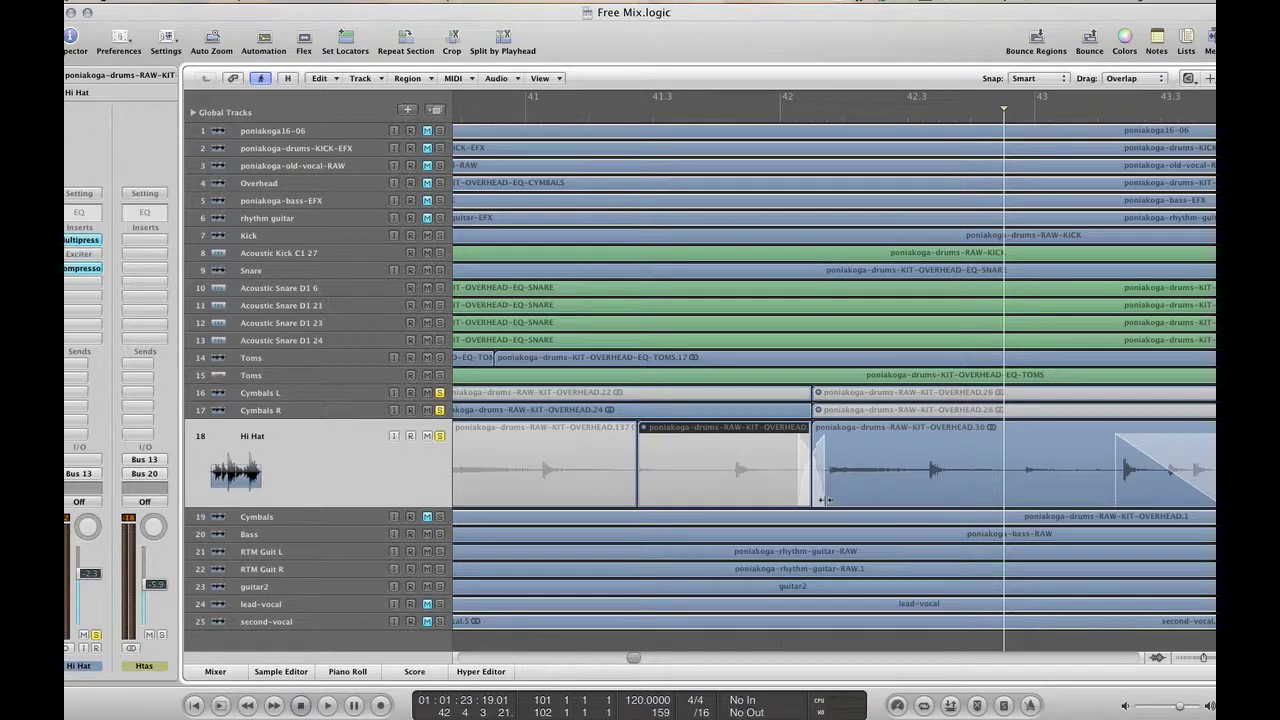
click(698, 116)
key(space)
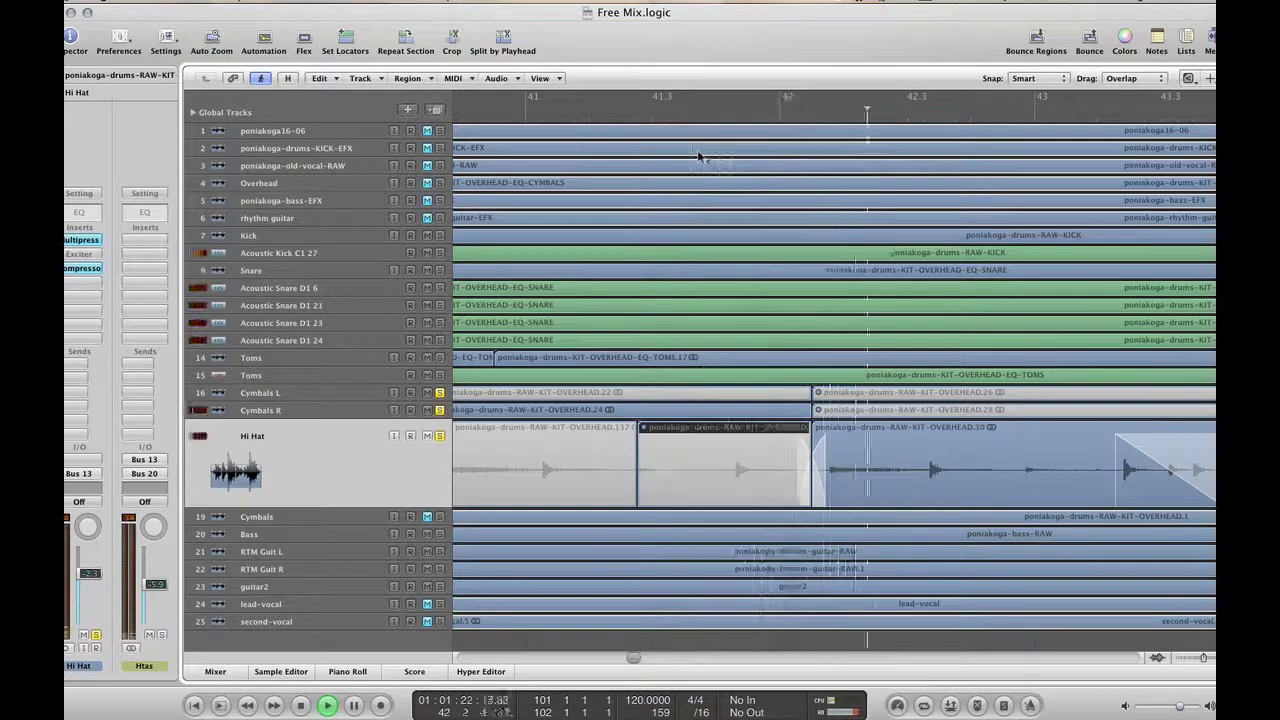
Unmute the Cymbals R region that starts just past bar 42
click(833, 411)
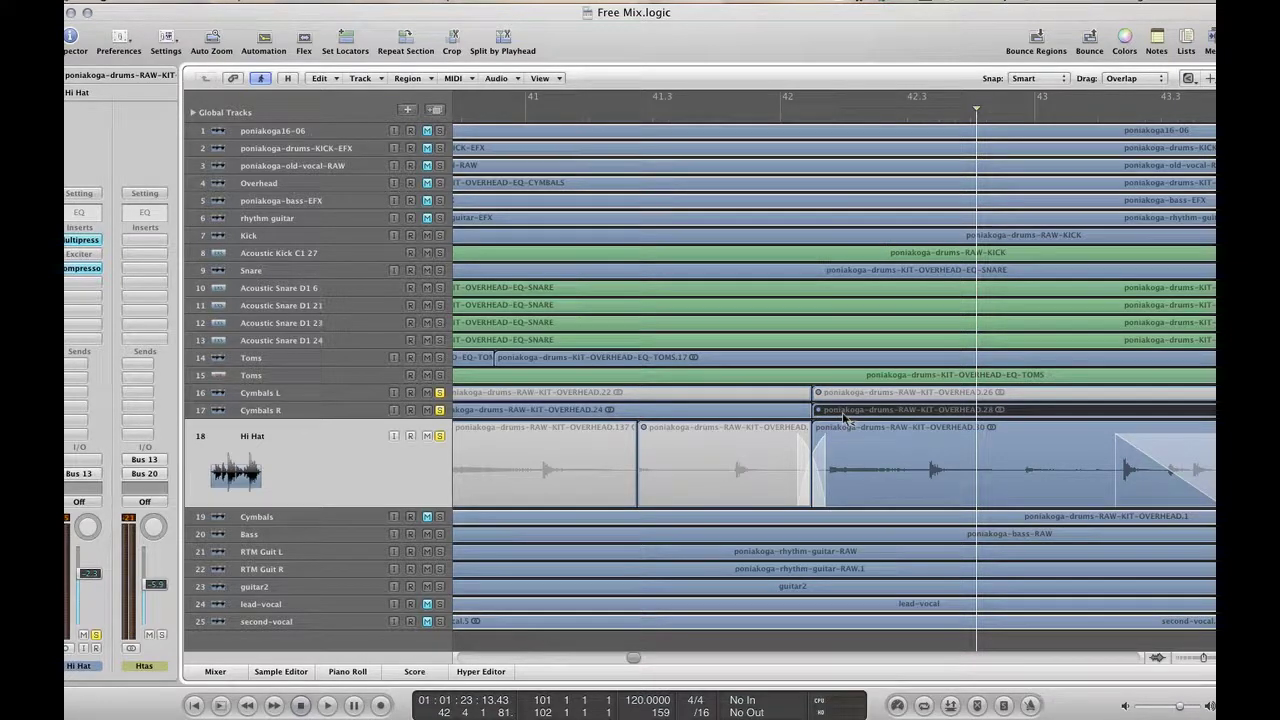
right_click(845, 418)
click(868, 420)
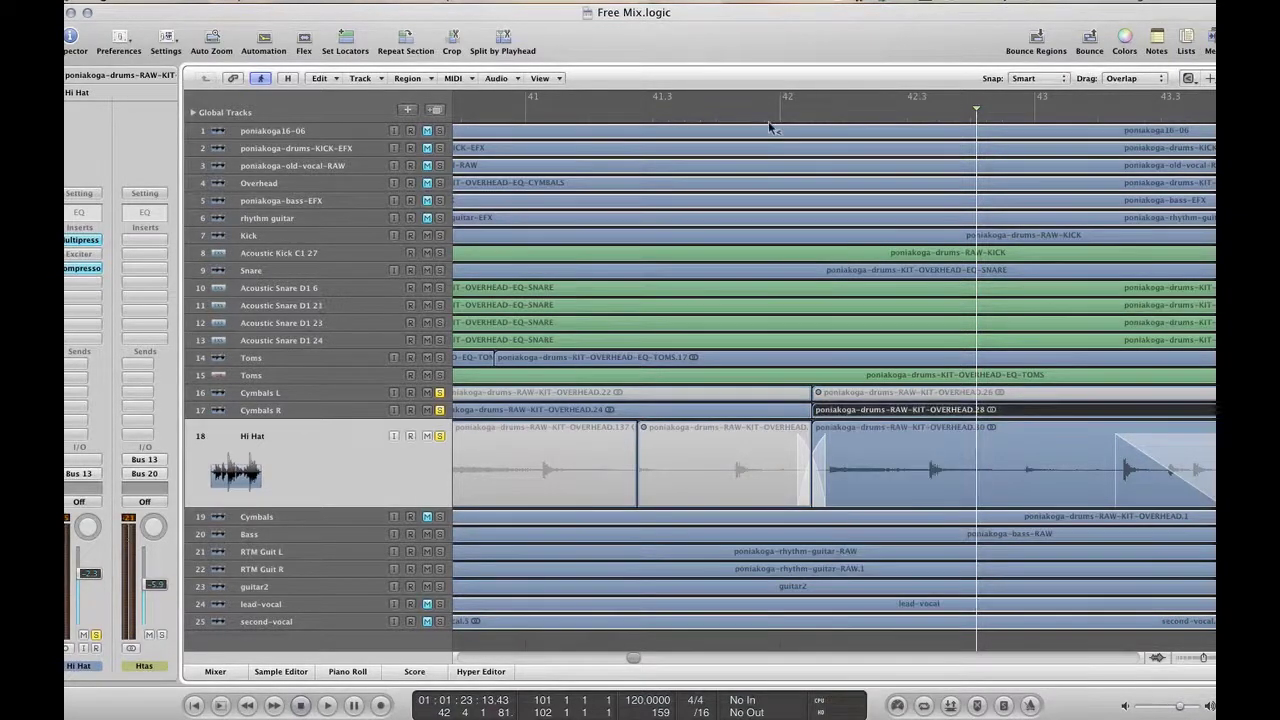
Delete the Cymbals R region starting just past bar 42 and extend the preceding faded region to just before beat 4 of bar 42
click(294, 410)
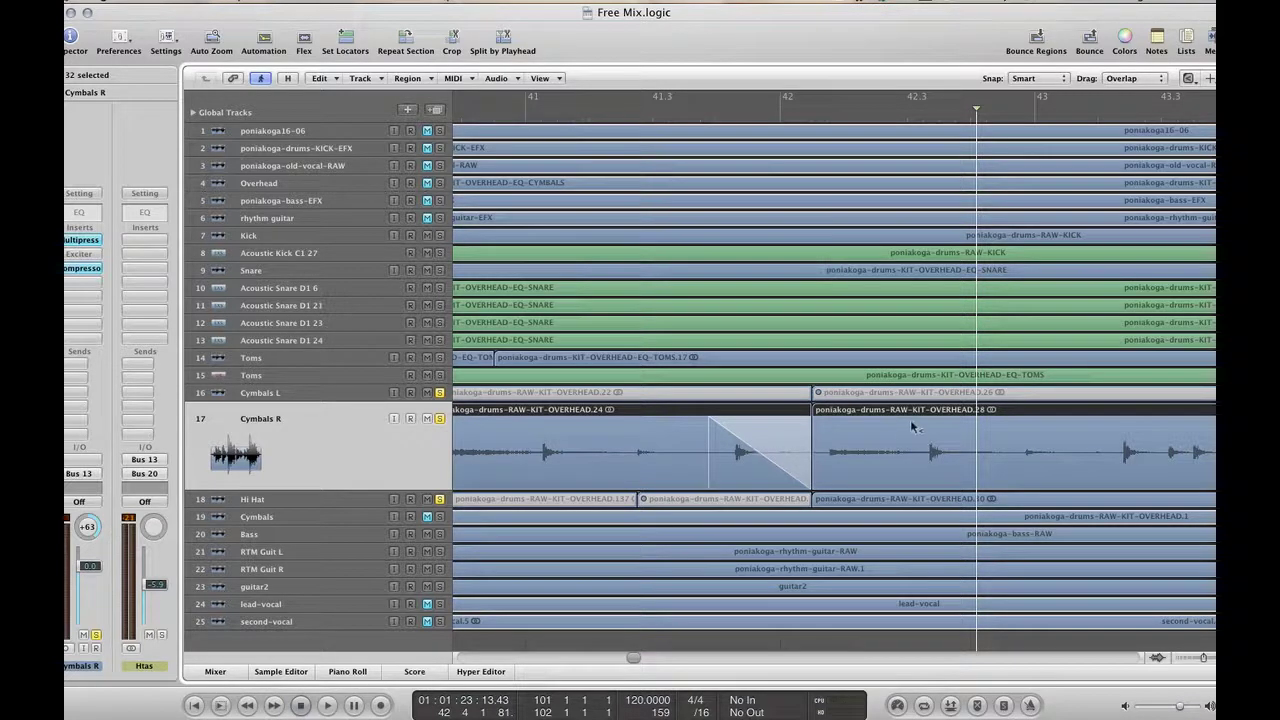
drag(641, 659, 641, 660)
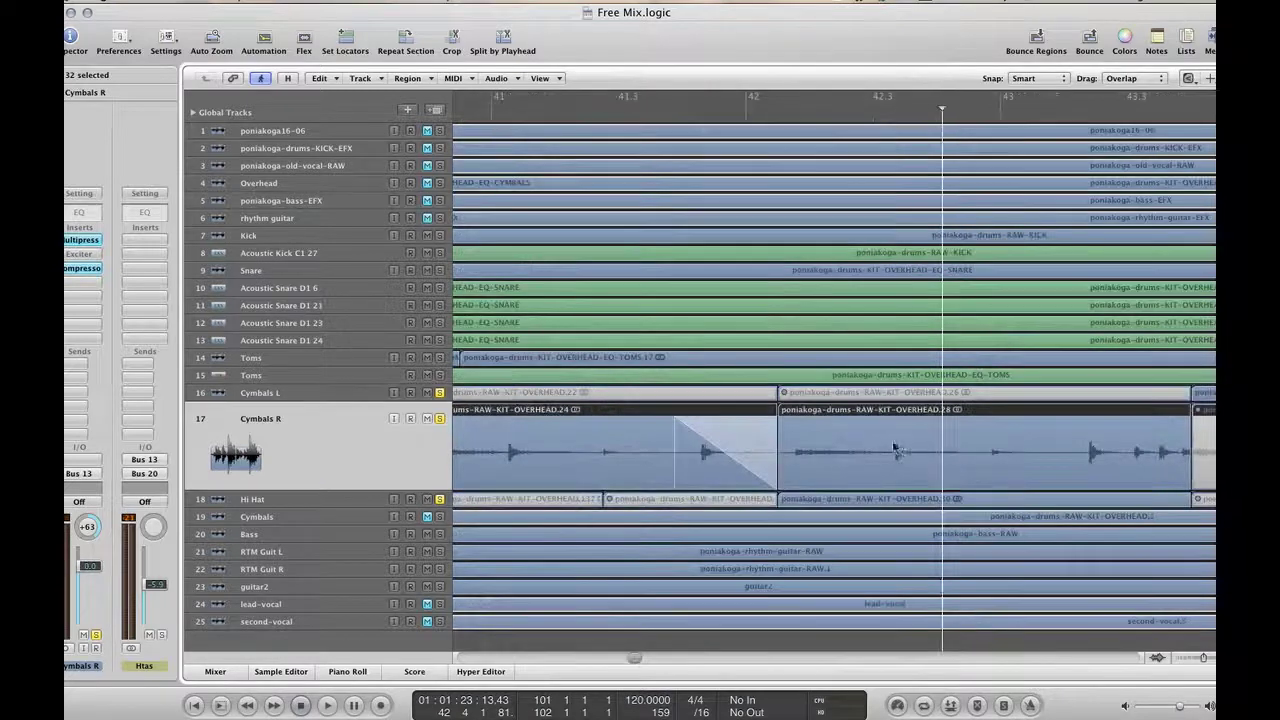
key(Escape)
key(Escape)
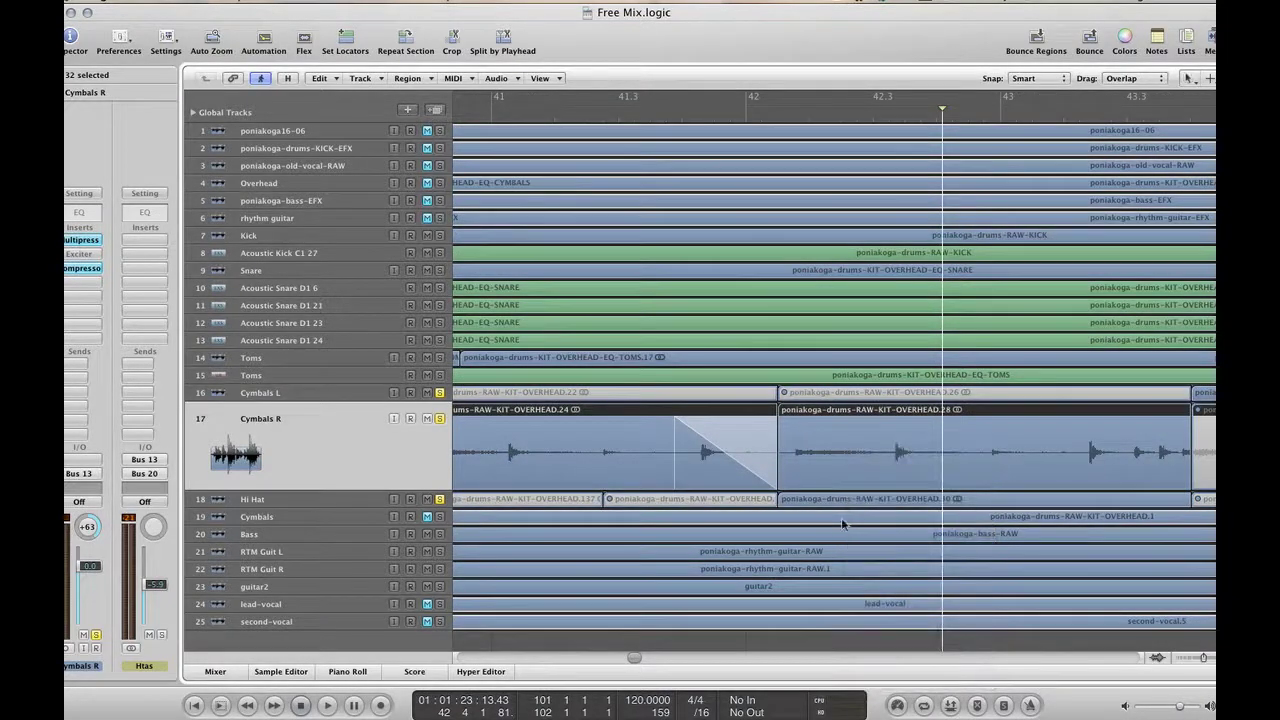
click(842, 524)
click(865, 445)
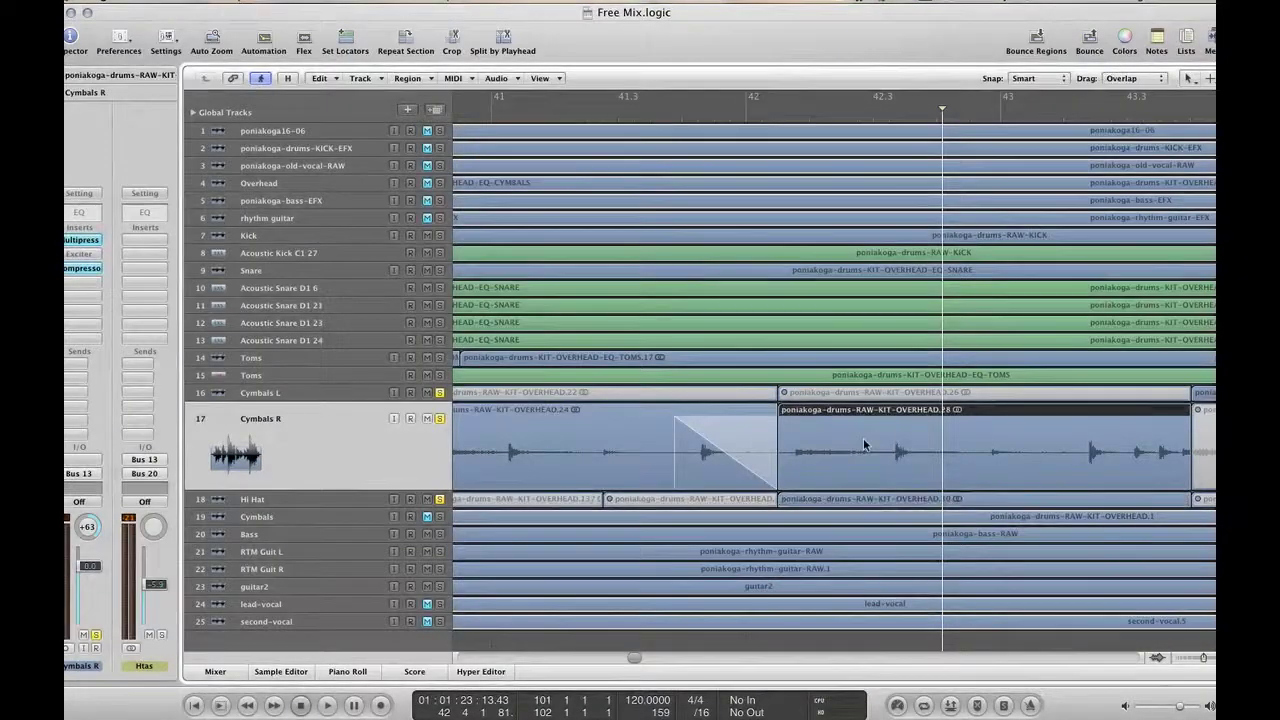
key(Delete)
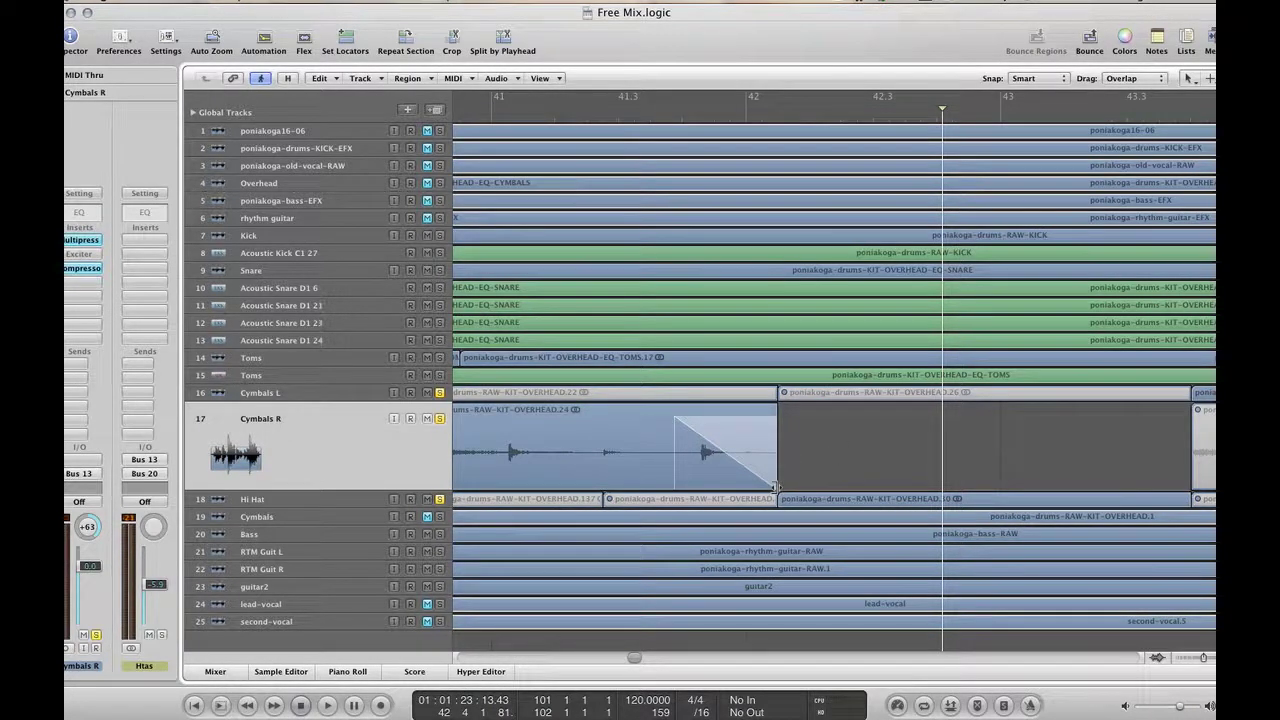
drag(776, 487, 931, 483)
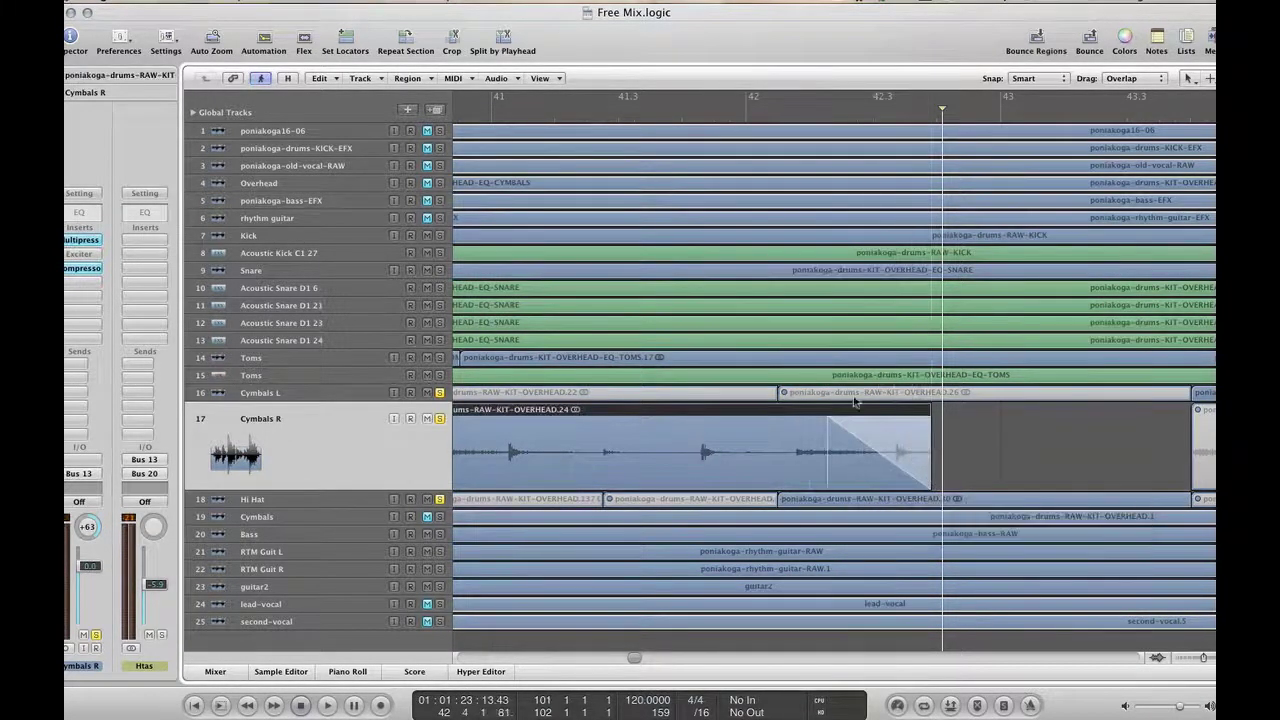
Play twice from the second half of bar 41 to check the extended Cymbals R region and its fade-out
click(672, 120)
key(space)
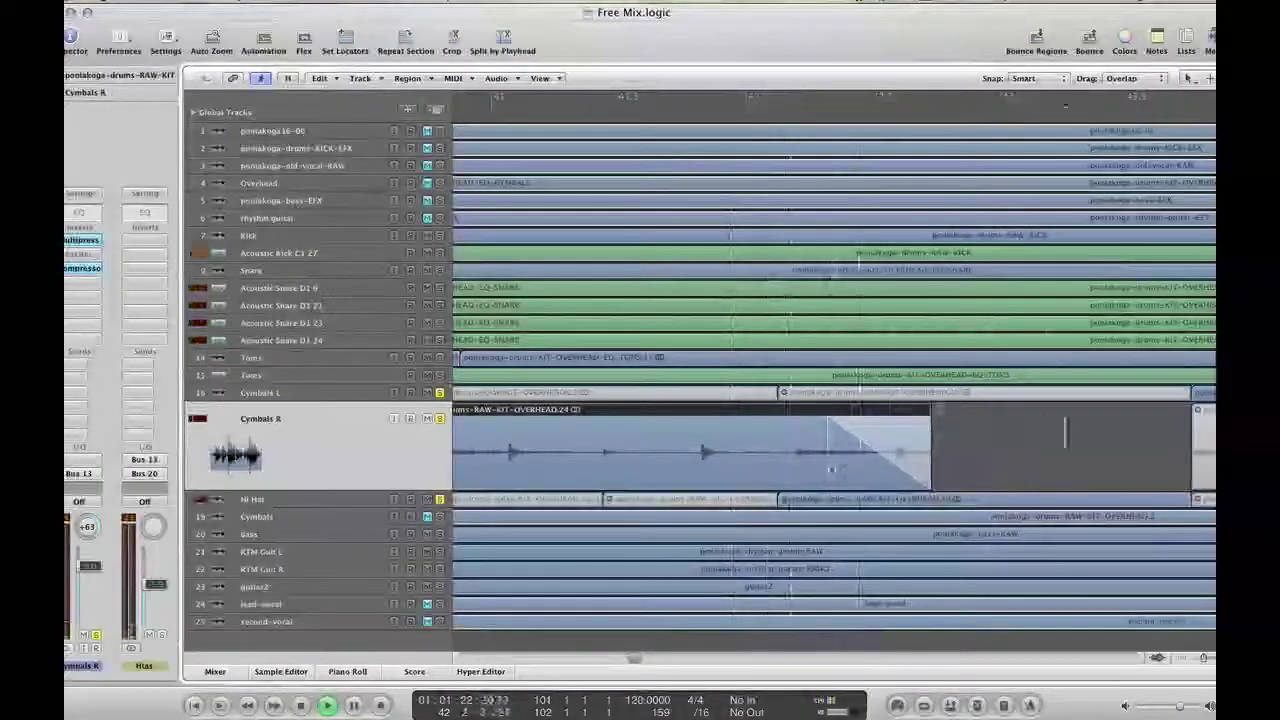
key(space)
click(640, 124)
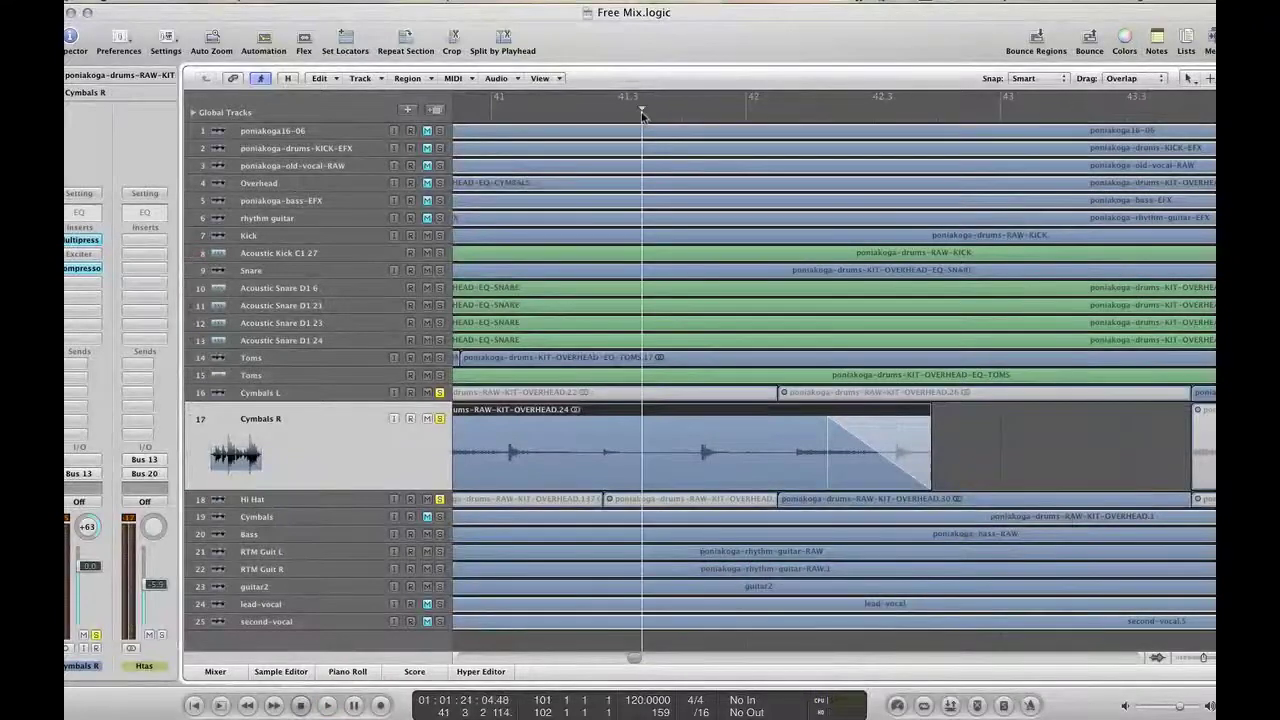
key(space)
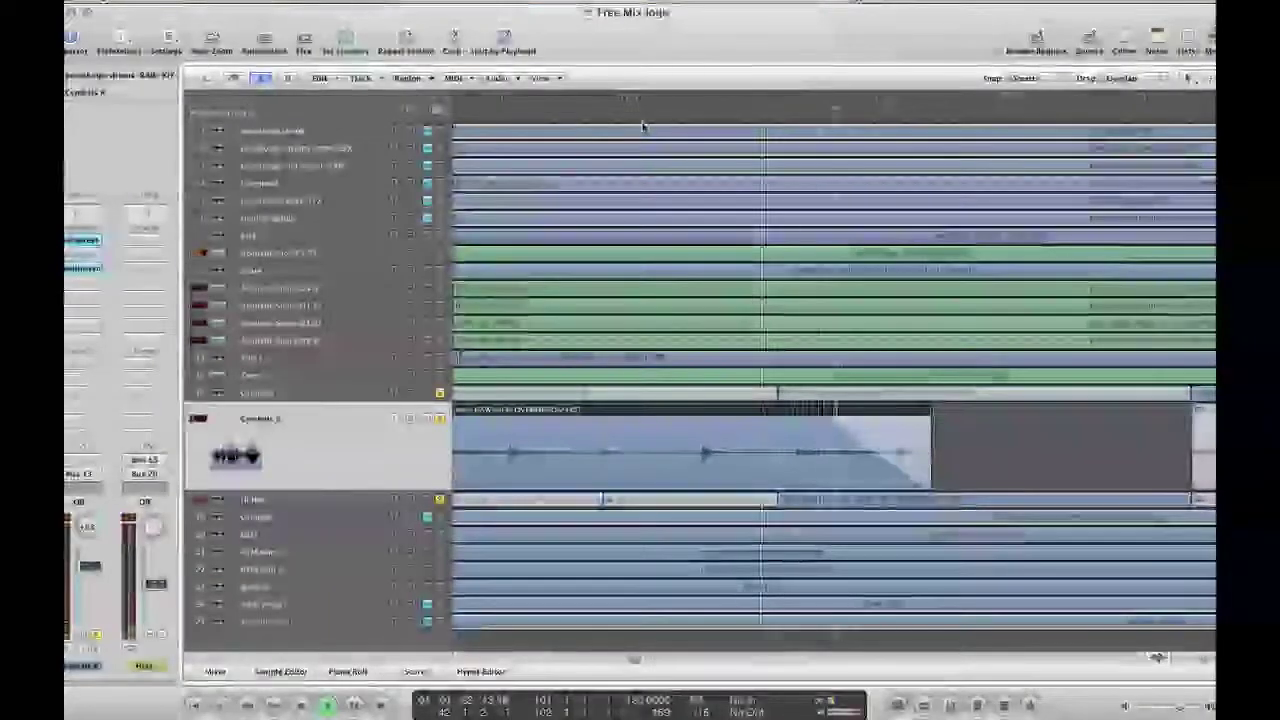
key(space)
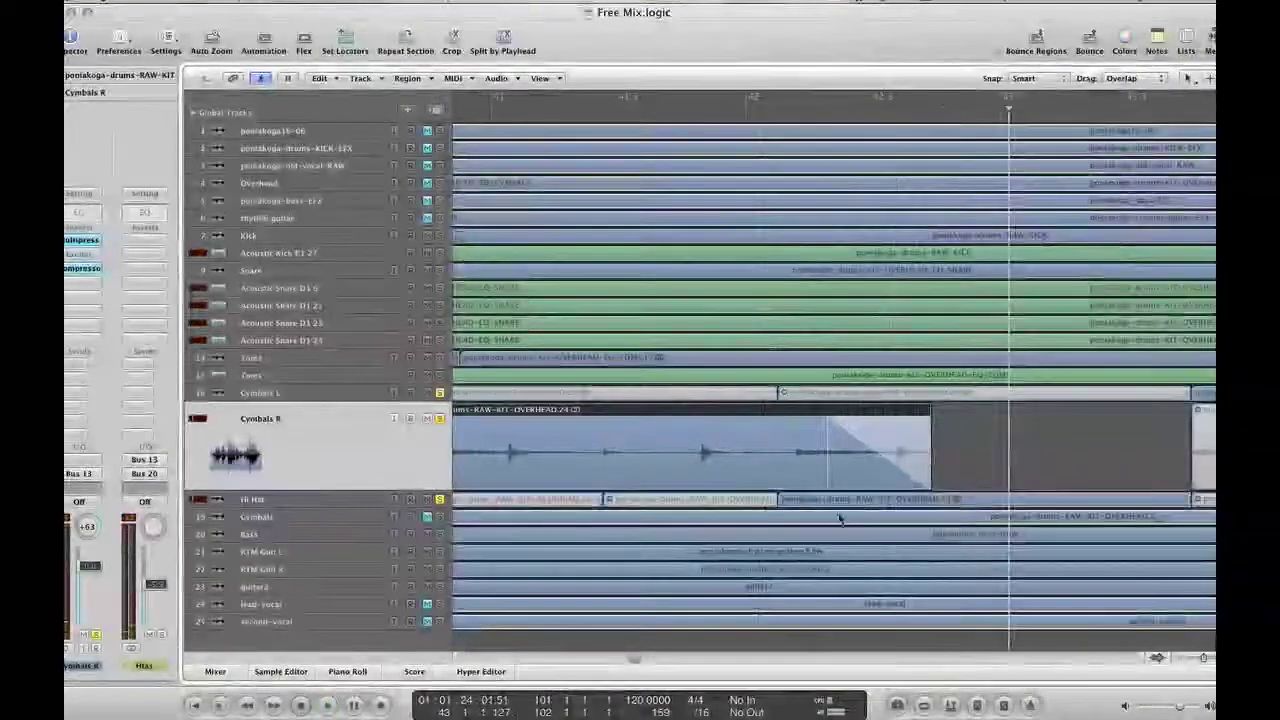
Split the Hi Hat region just past beat 3 of bar 42 with the Scissors tool and mute the part before the cut
click(308, 500)
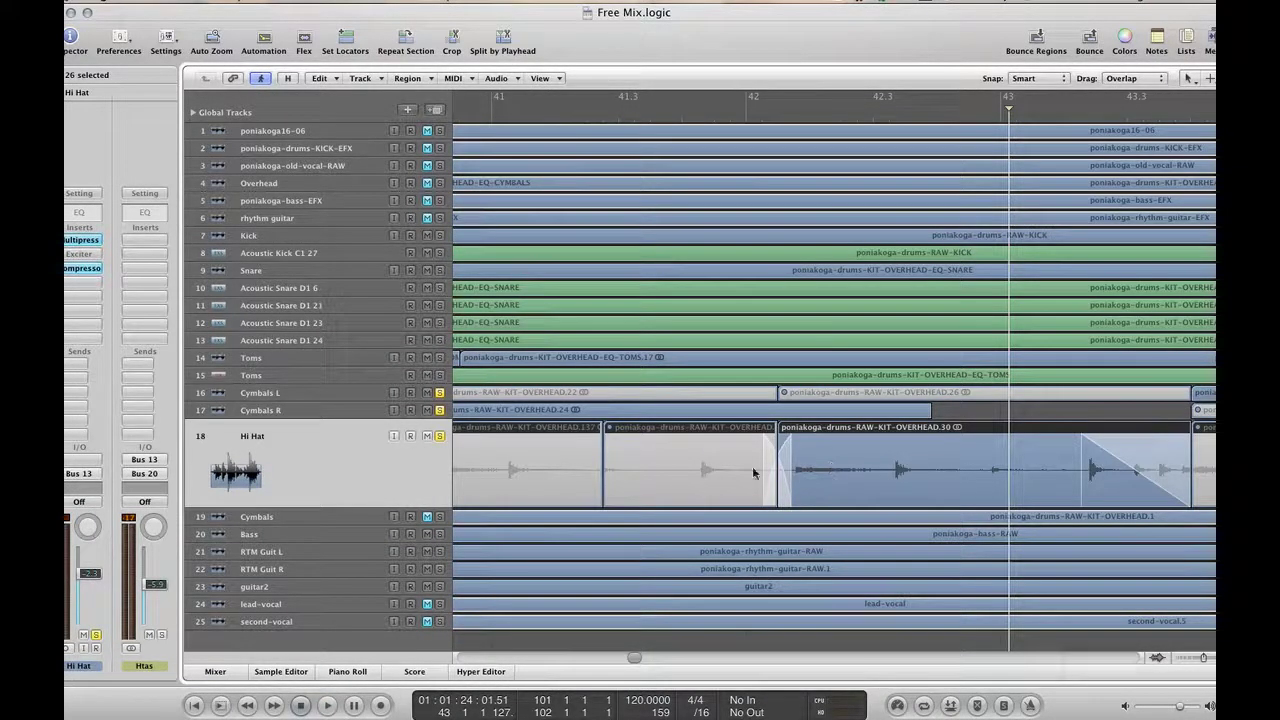
key(Escape)
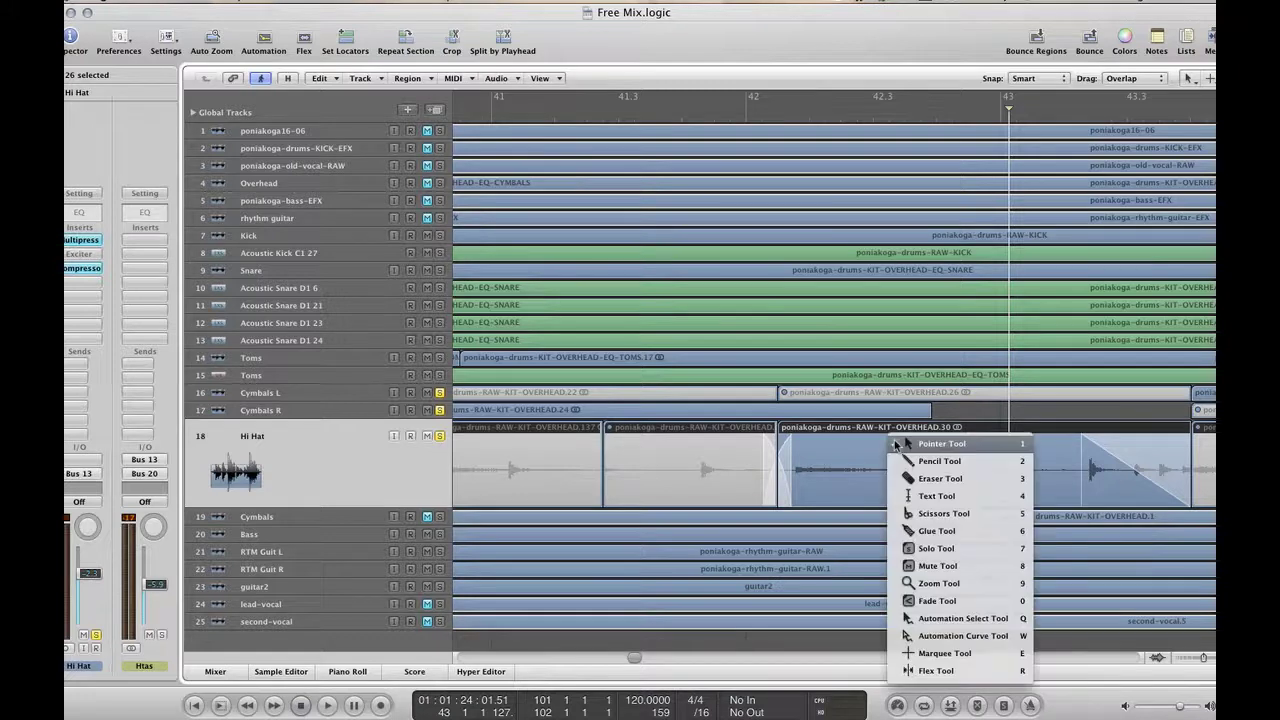
click(921, 514)
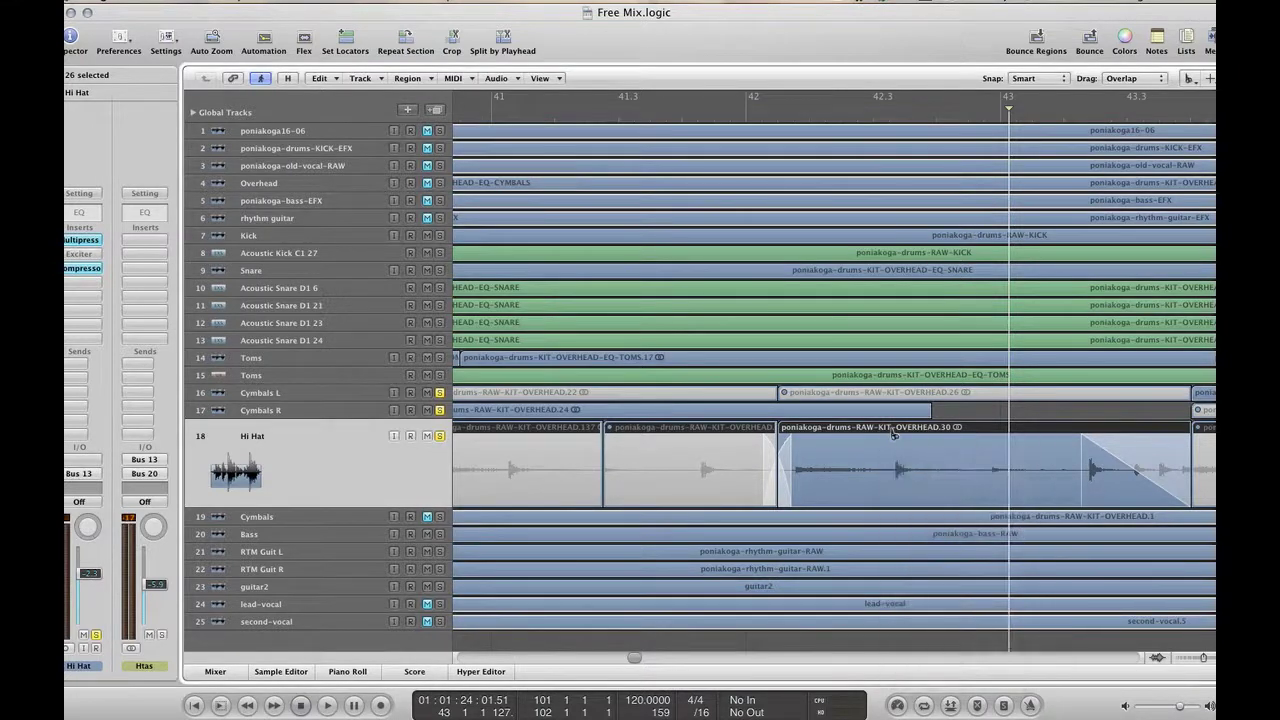
click(890, 432)
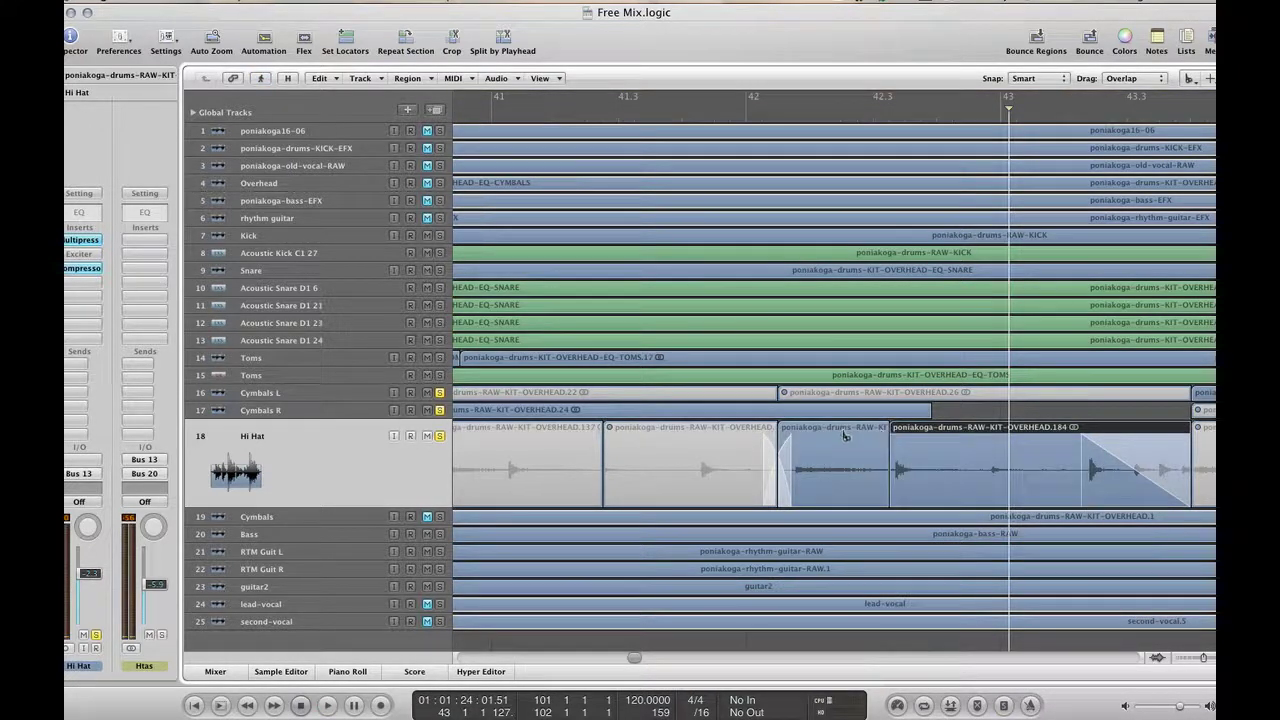
right_click(844, 434)
click(855, 437)
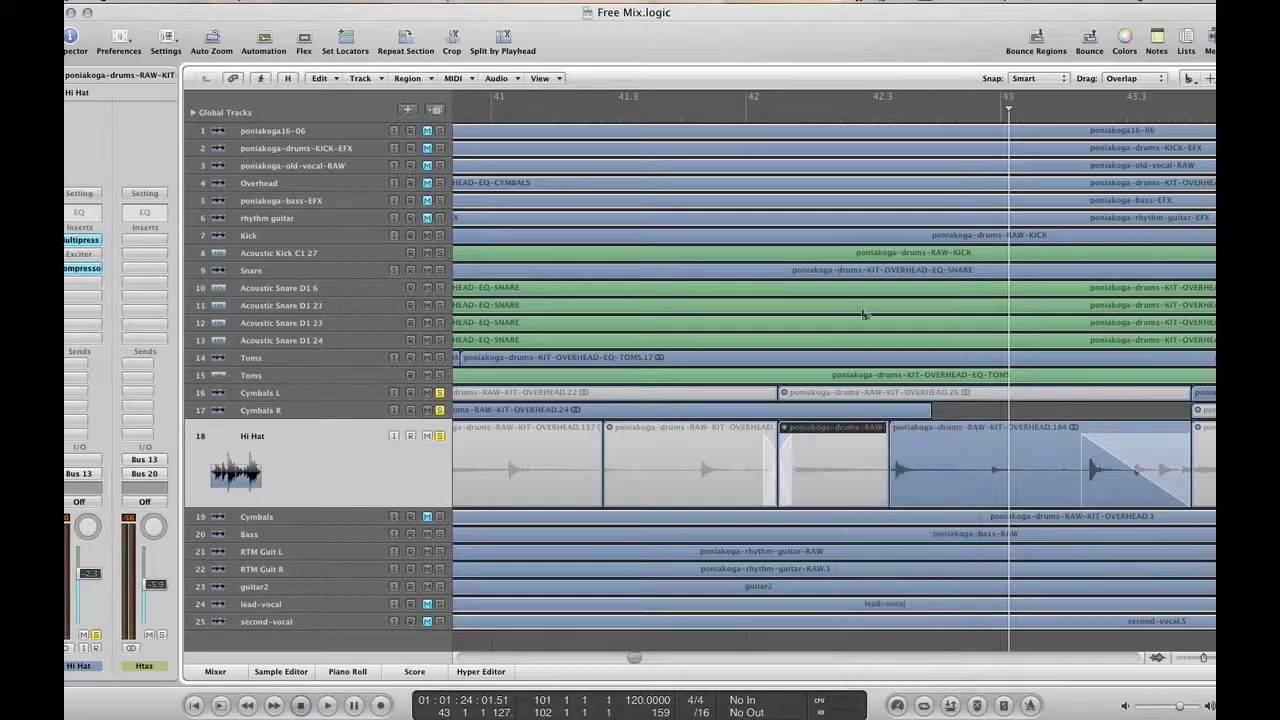
Play the soloed tracks from the second half of bar 41 into bar 43 to check the muted Hi Hat section
click(717, 119)
key(space)
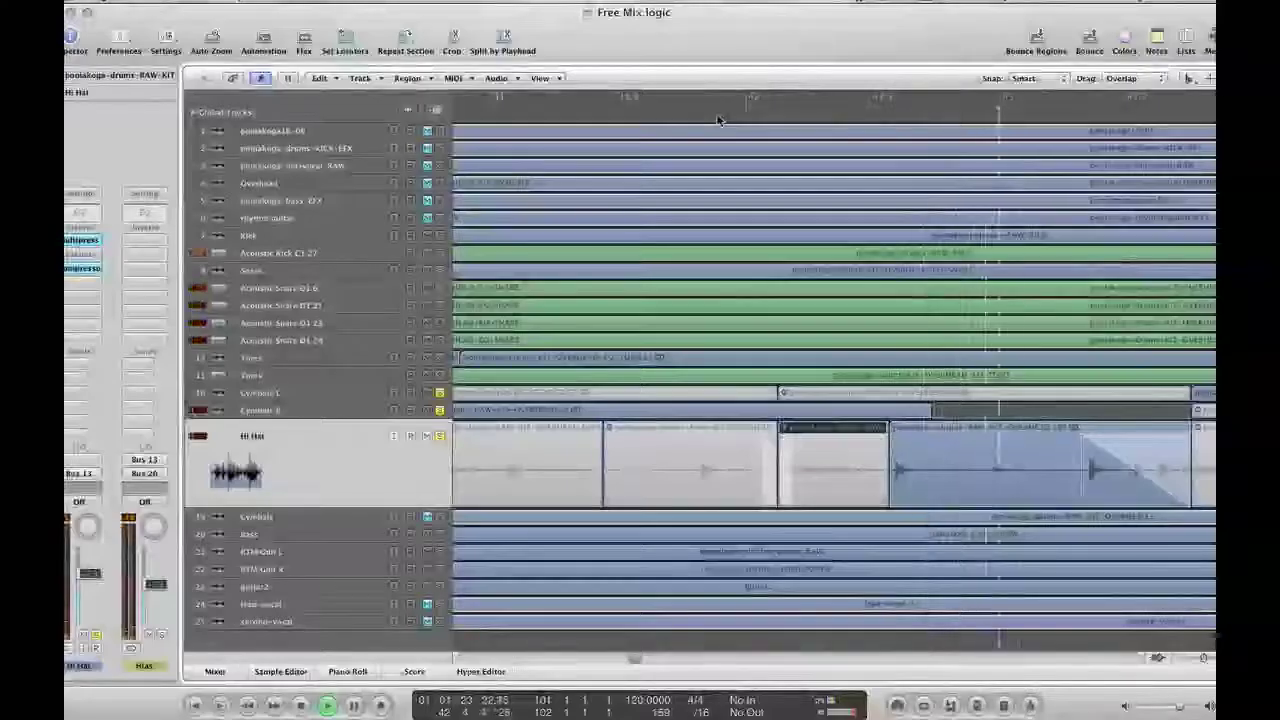
key(space)
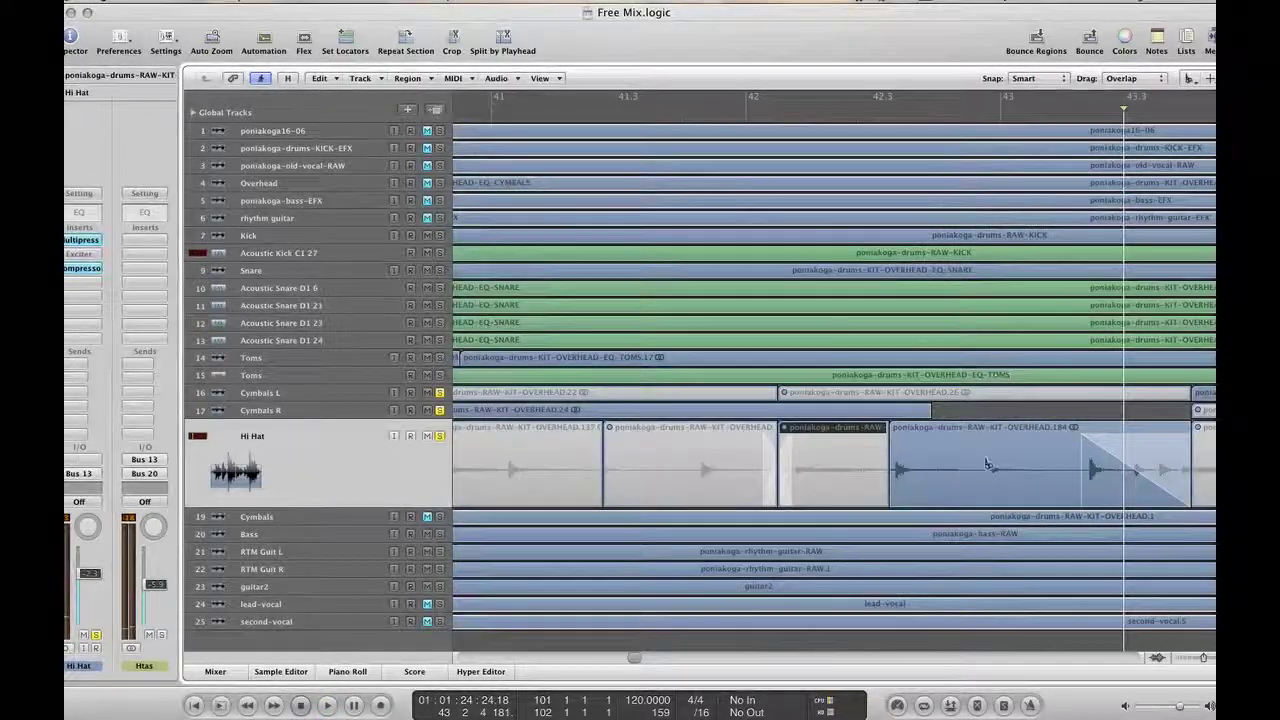
Split the Hi Hat region just before bar 43 with the Scissors tool and select the part before the cut
click(989, 436)
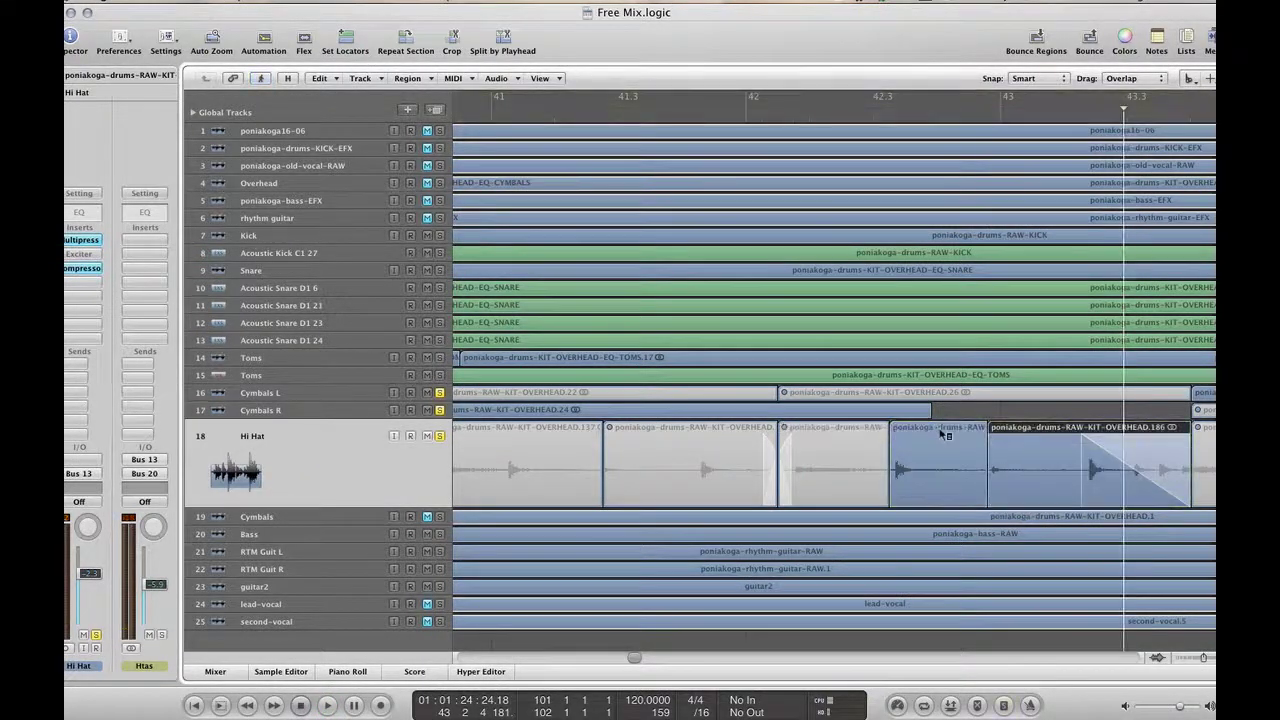
right_click(950, 435)
click(952, 436)
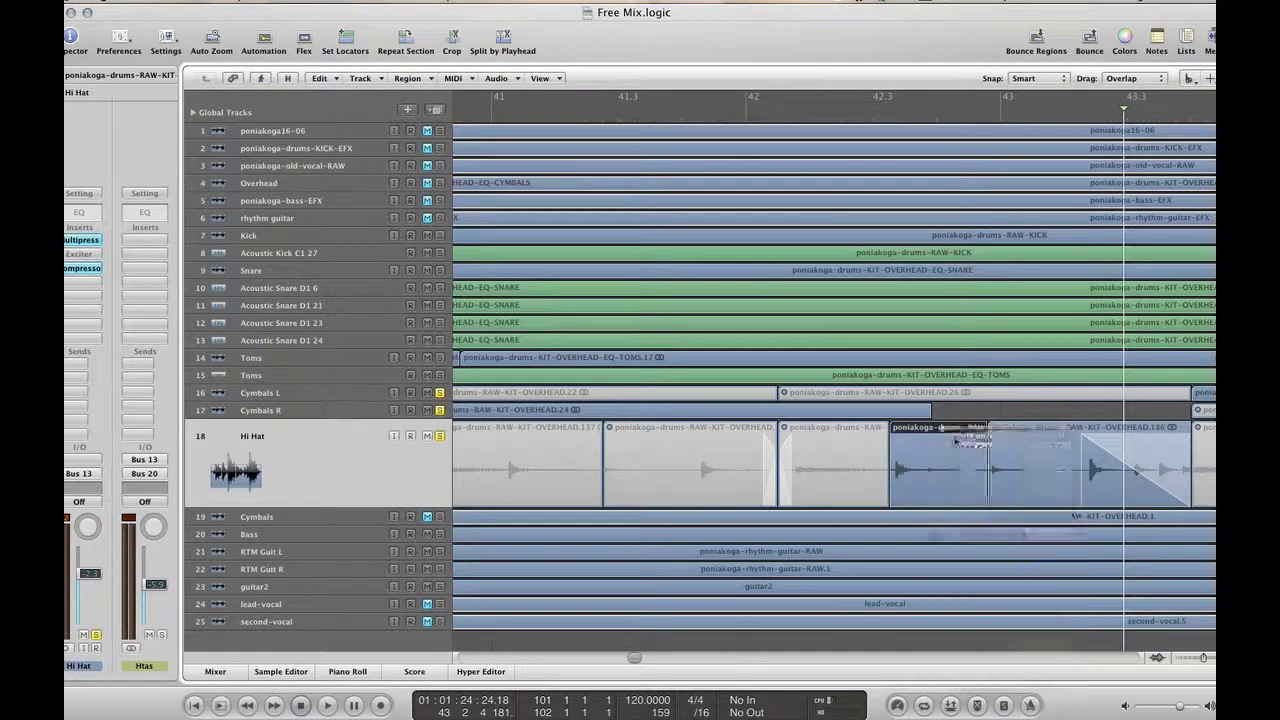
Play the soloed tracks from just past bar 42 into bar 44 to check the newly split Hi Hat section
click(784, 110)
key(space)
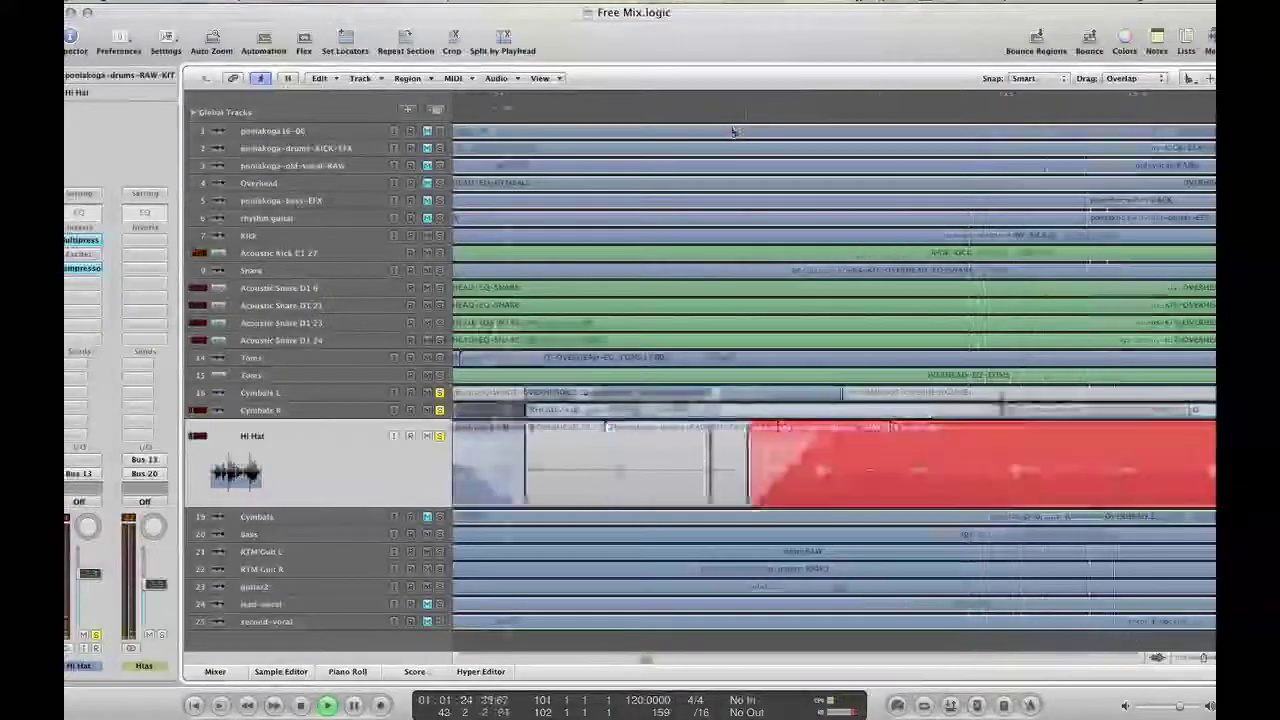
key(space)
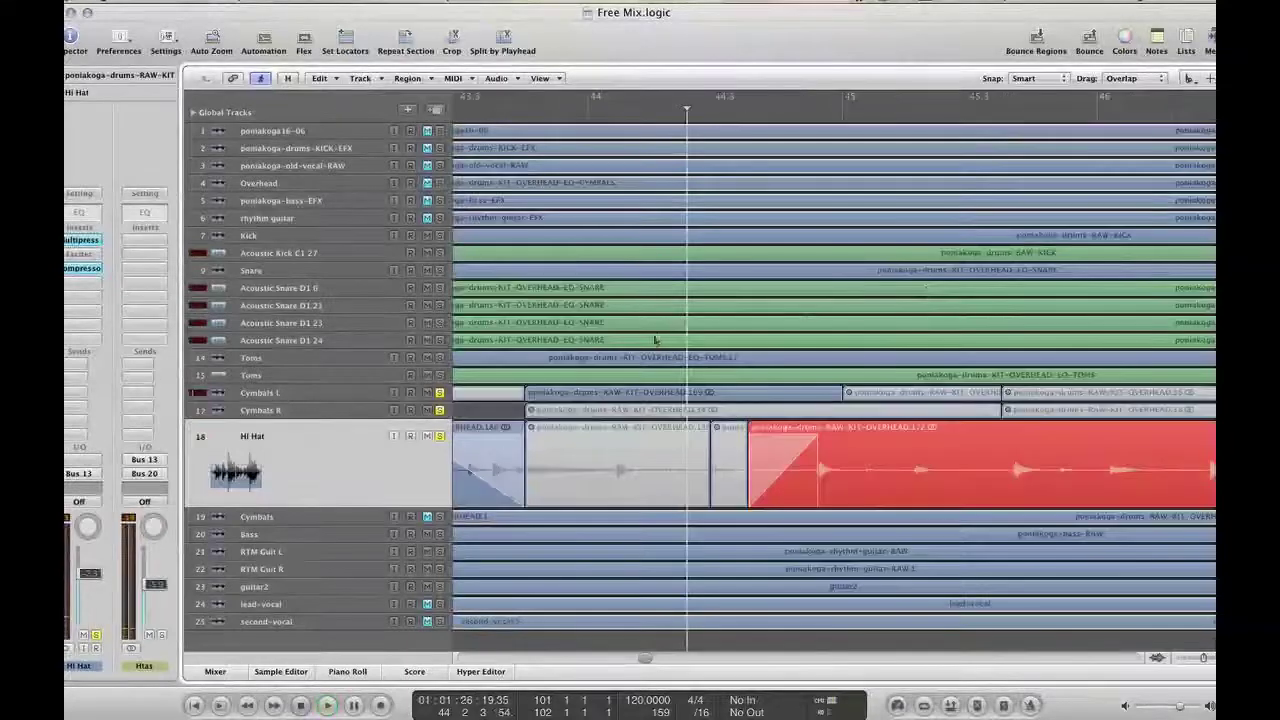
In the Sample Editor, extend the start of the Cymbals L region before bar 44 back to 43 3 4 90
key(Escape)
click(592, 399)
double_click(592, 399)
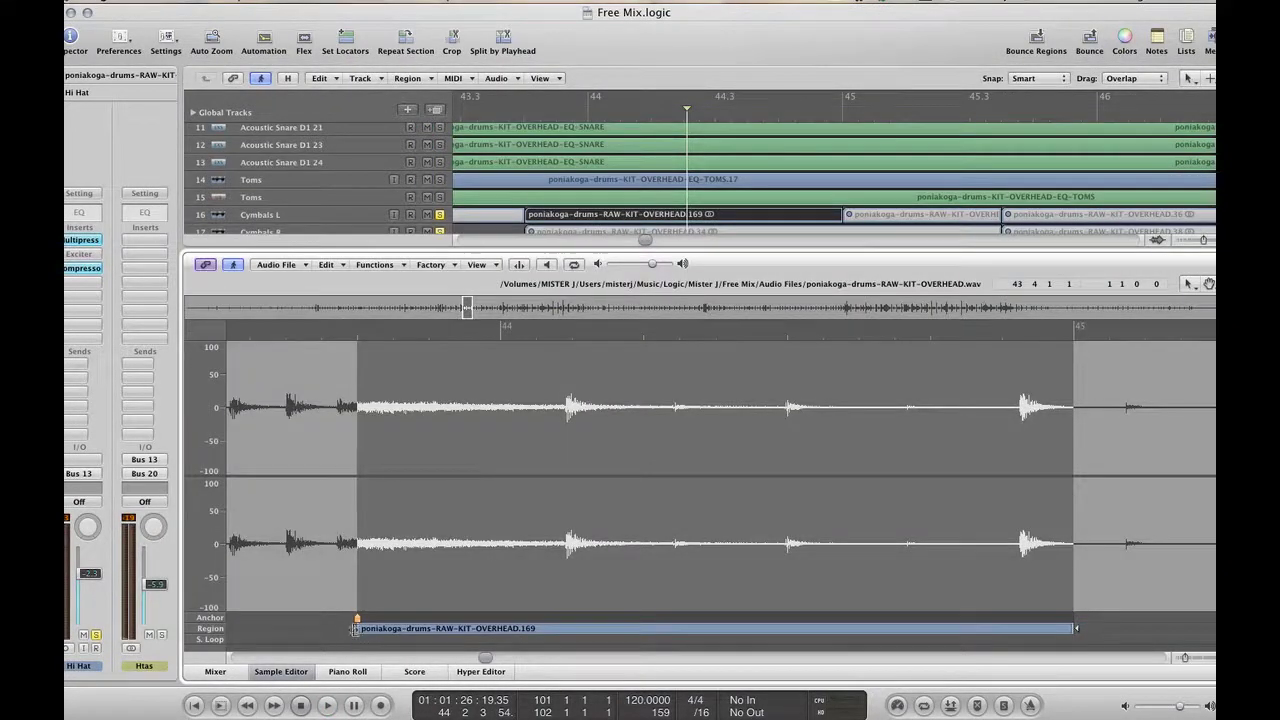
drag(332, 625, 333, 627)
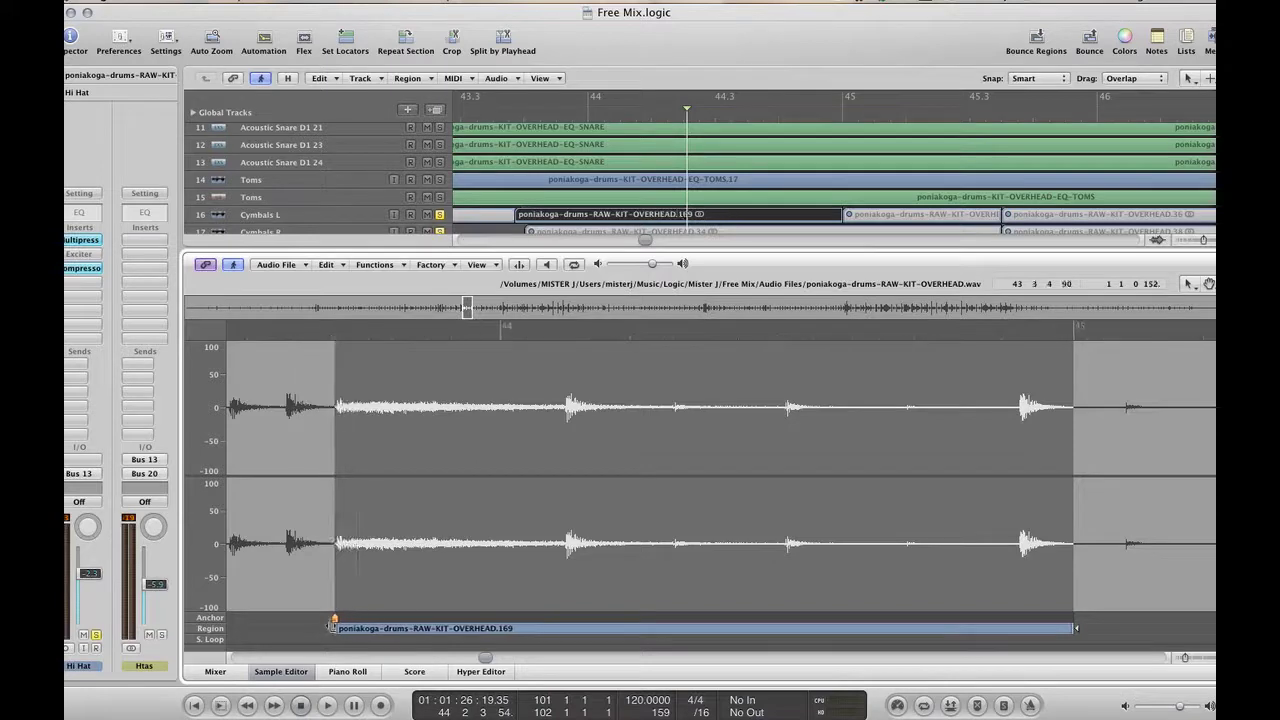
click(280, 675)
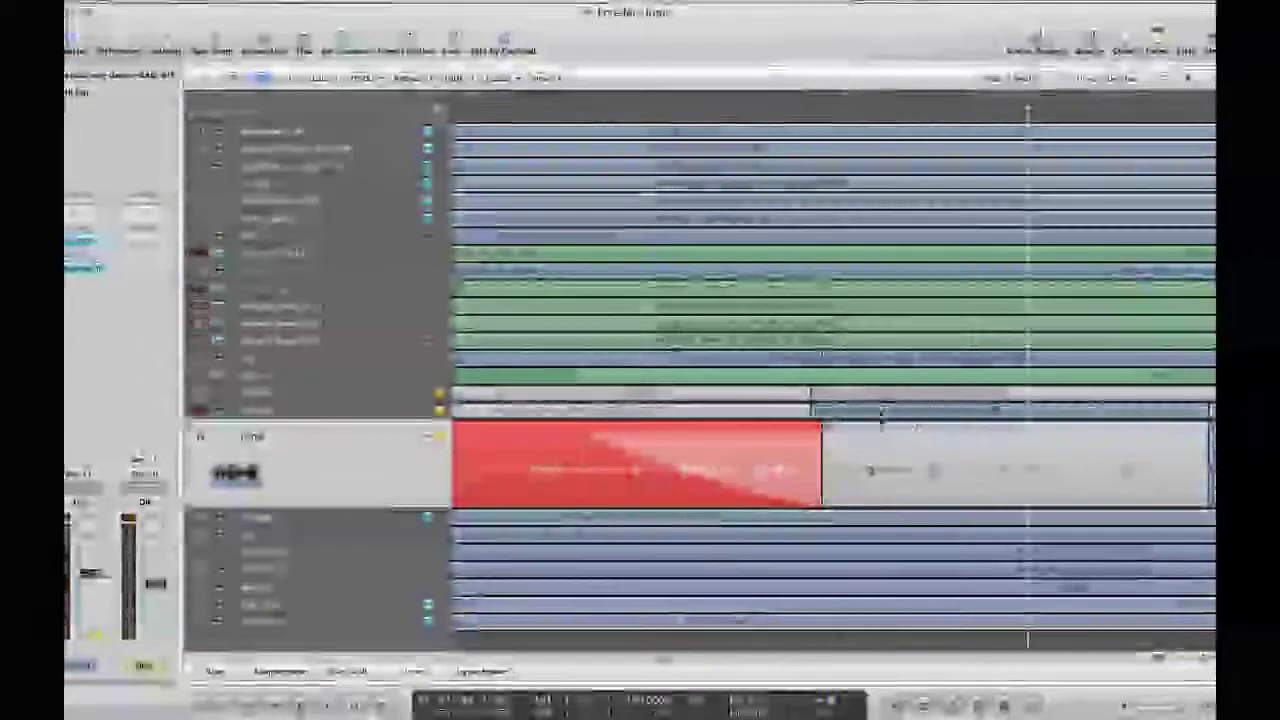
In the Sample Editor, trim the start of the Cymbals R region before bar 50 to just ahead of its first hit
double_click(880, 412)
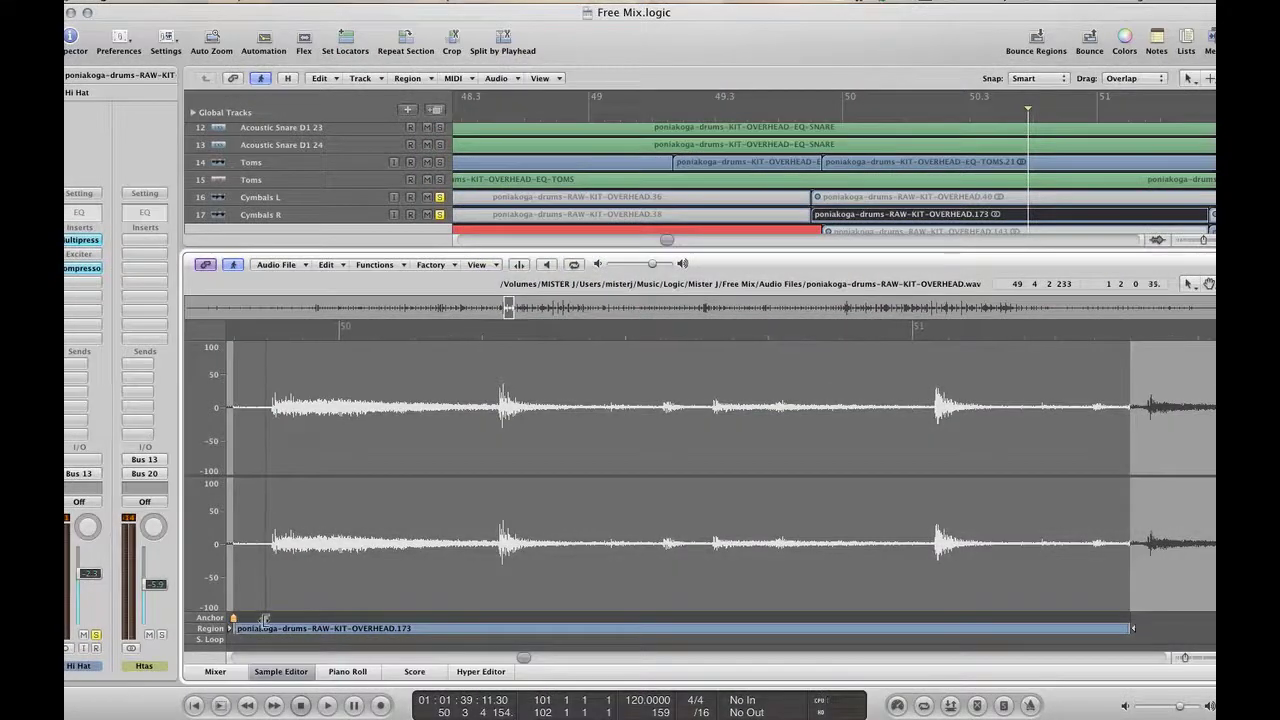
drag(264, 620, 266, 620)
click(281, 672)
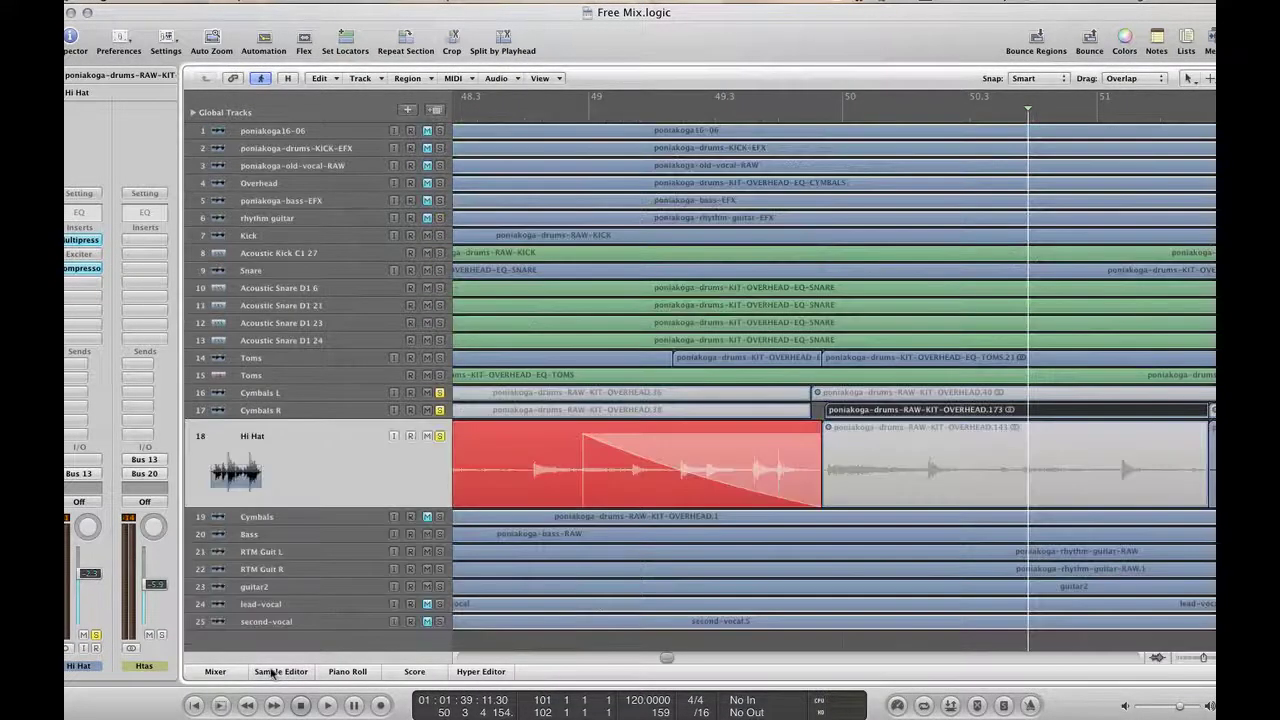
Play on from bar 50 to bar 52 and compare the Cymbals R and Hi Hat waveforms where they meet near beat 3 of bar 51
key(space)
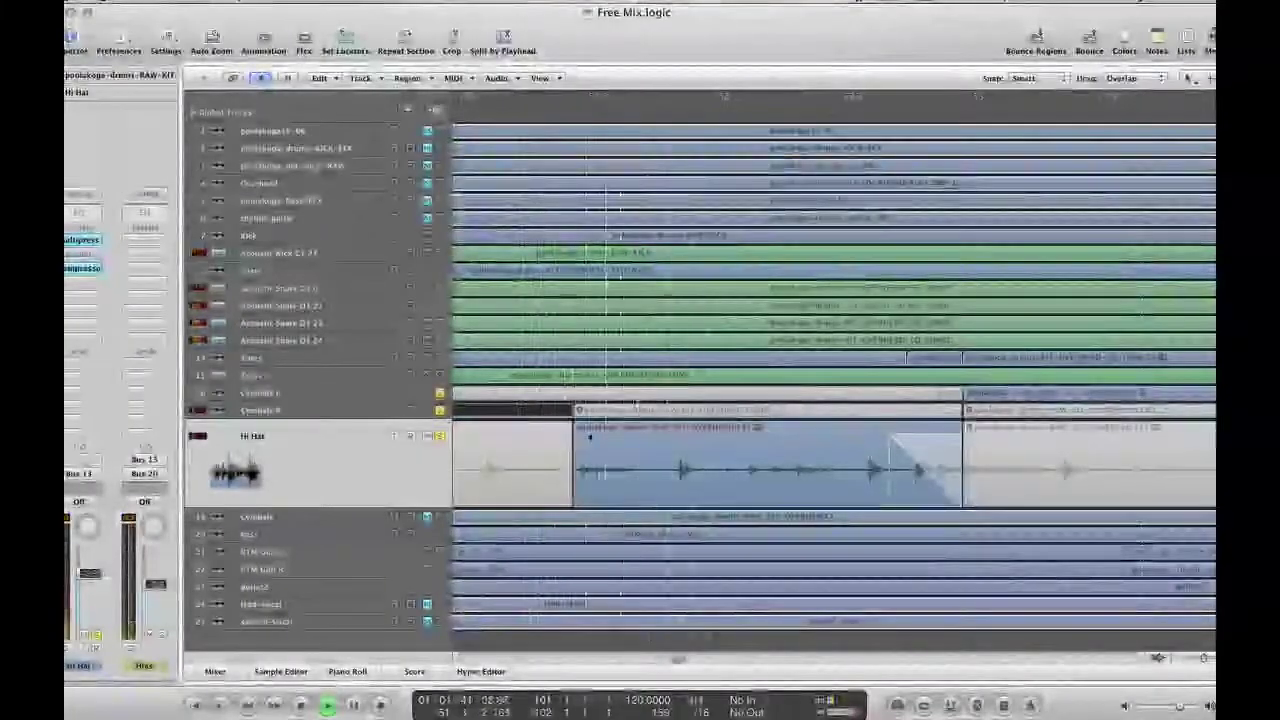
key(space)
click(609, 428)
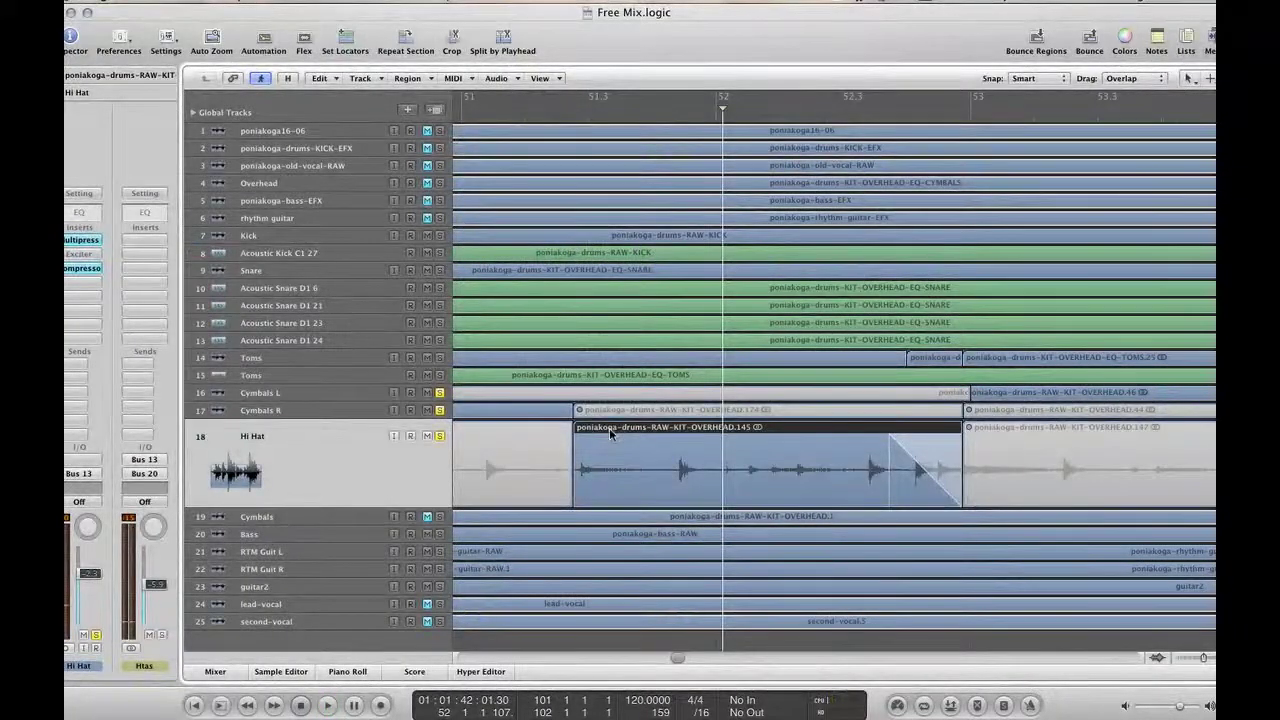
click(305, 411)
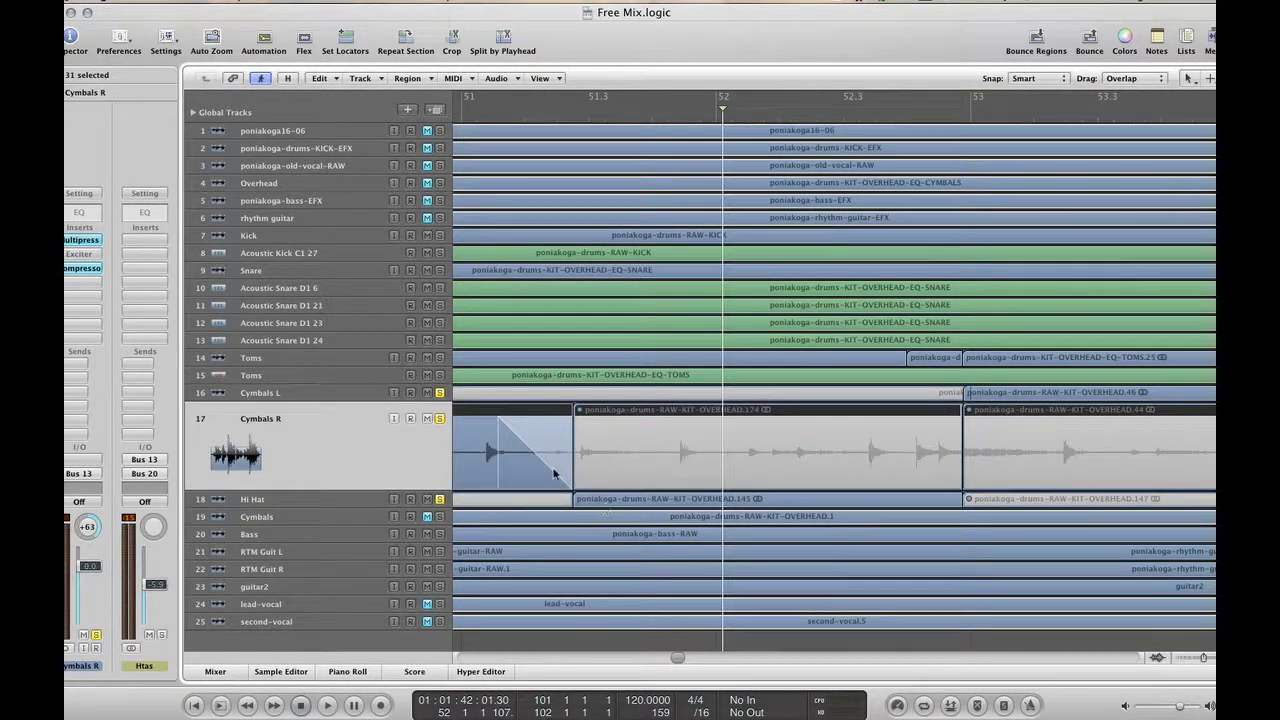
click(591, 498)
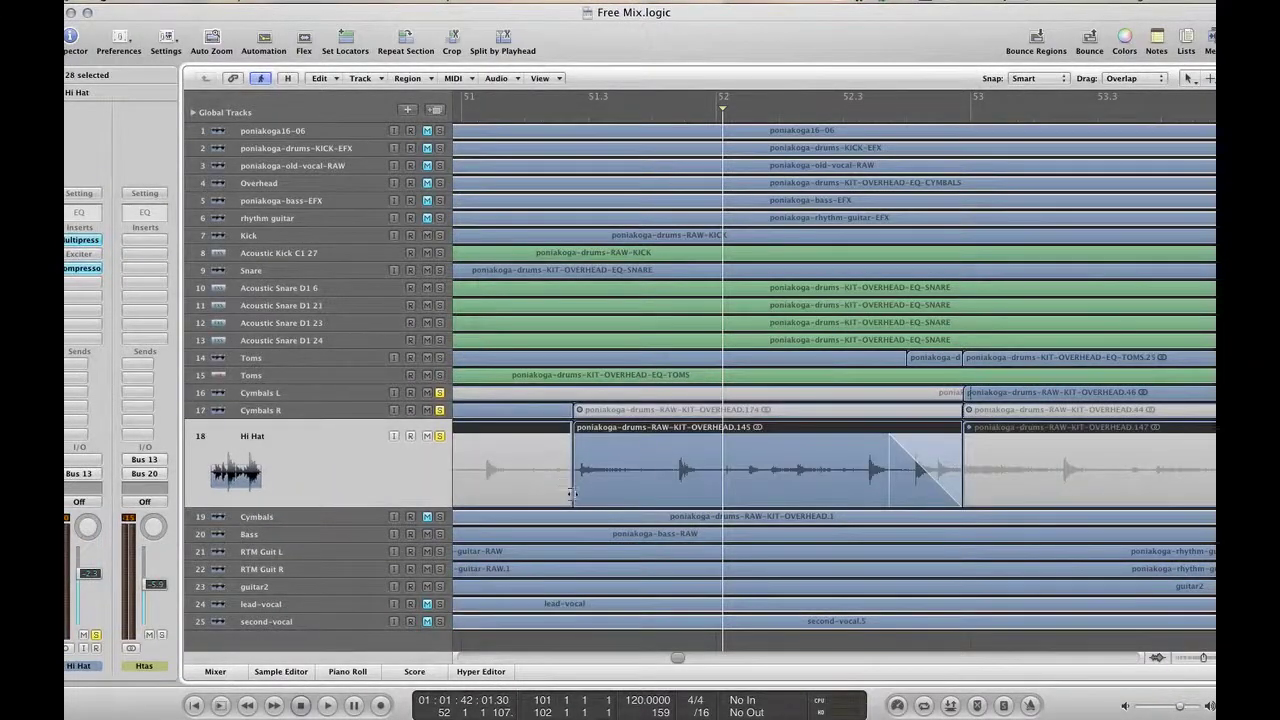
Try to crossfade the two Hi Hat regions at their join just before beat 3 of bar 51 with the Fade tool
key(Escape)
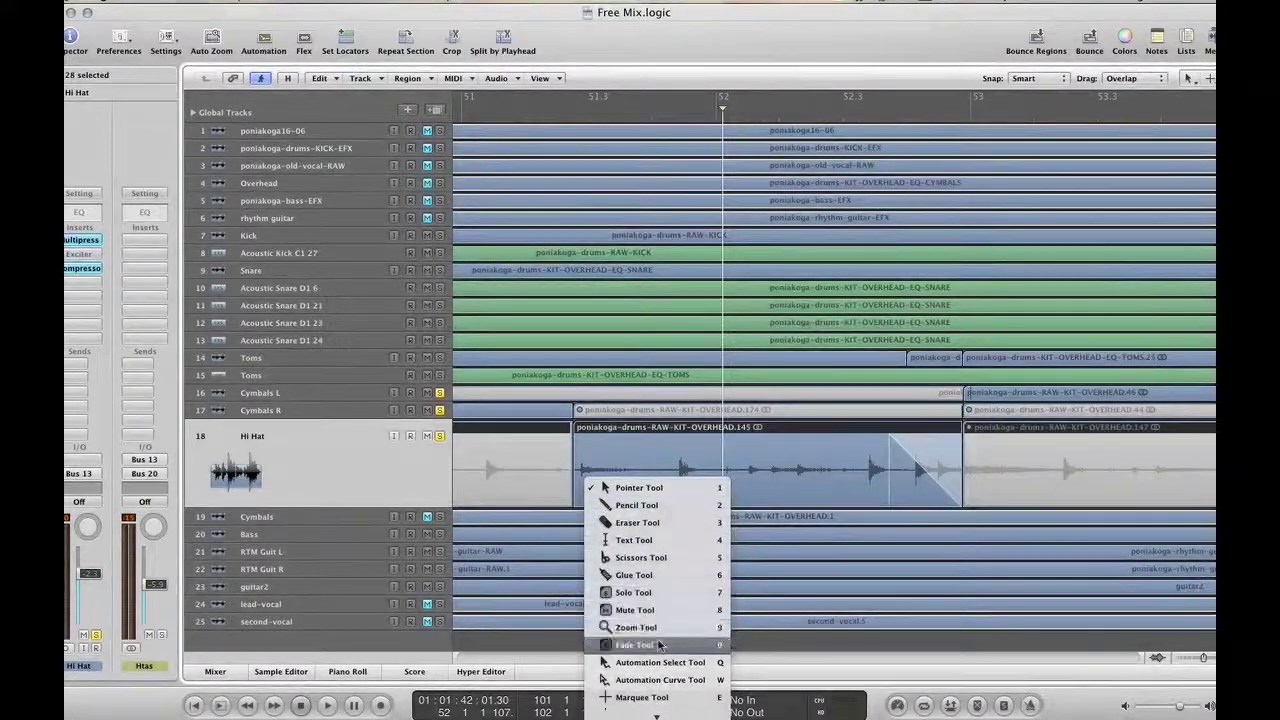
click(636, 644)
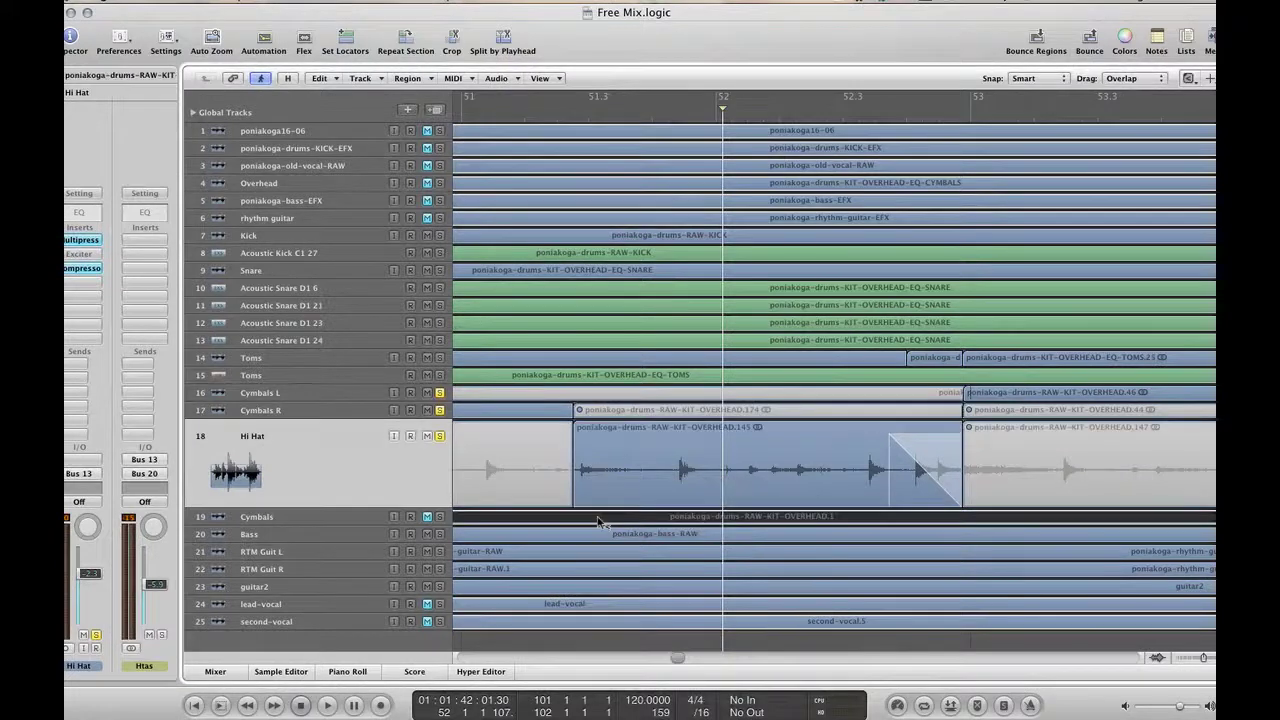
click(593, 490)
click(572, 503)
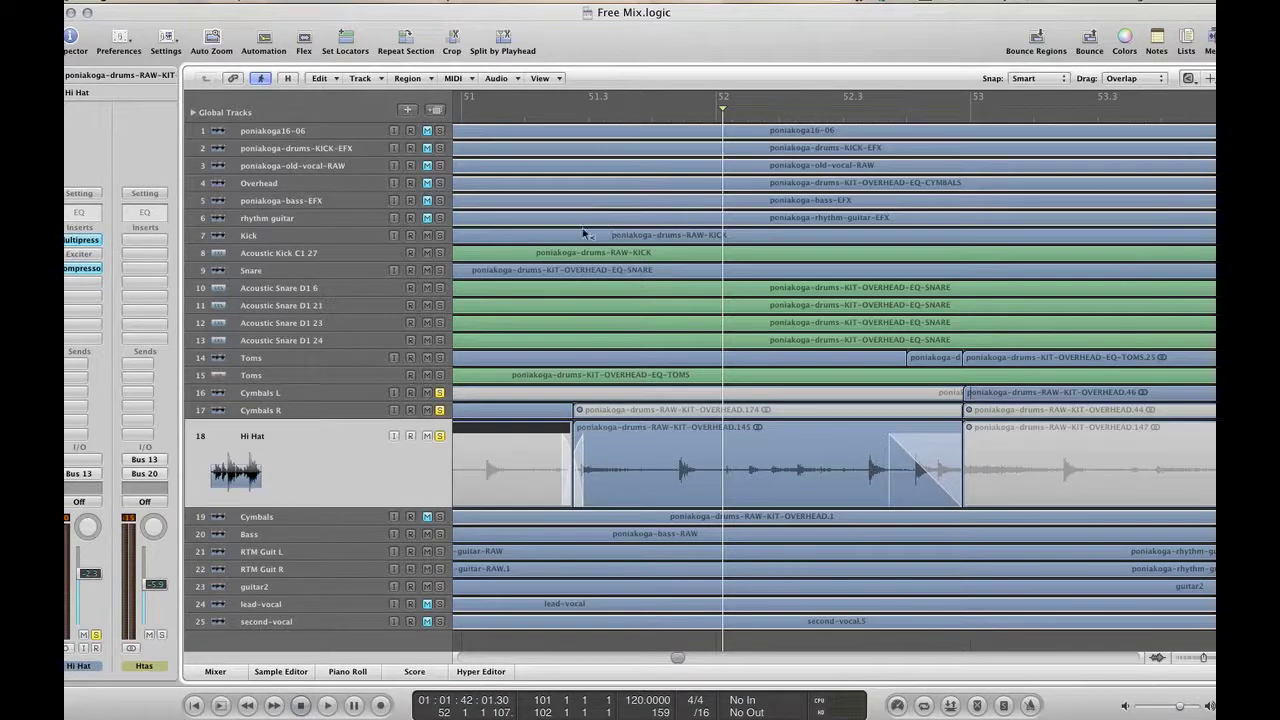
Undo the crossfade between the Hi Hat regions near beat 3 of bar 51
click(215, 8)
click(255, 12)
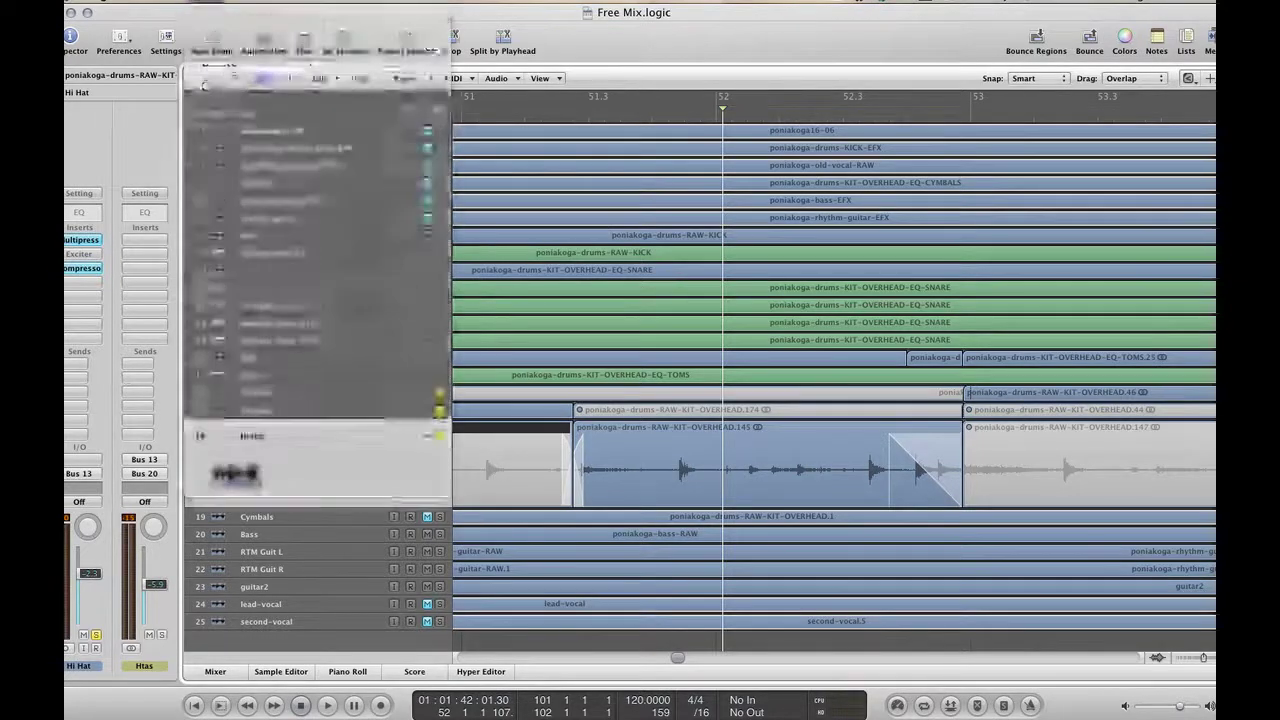
click(572, 498)
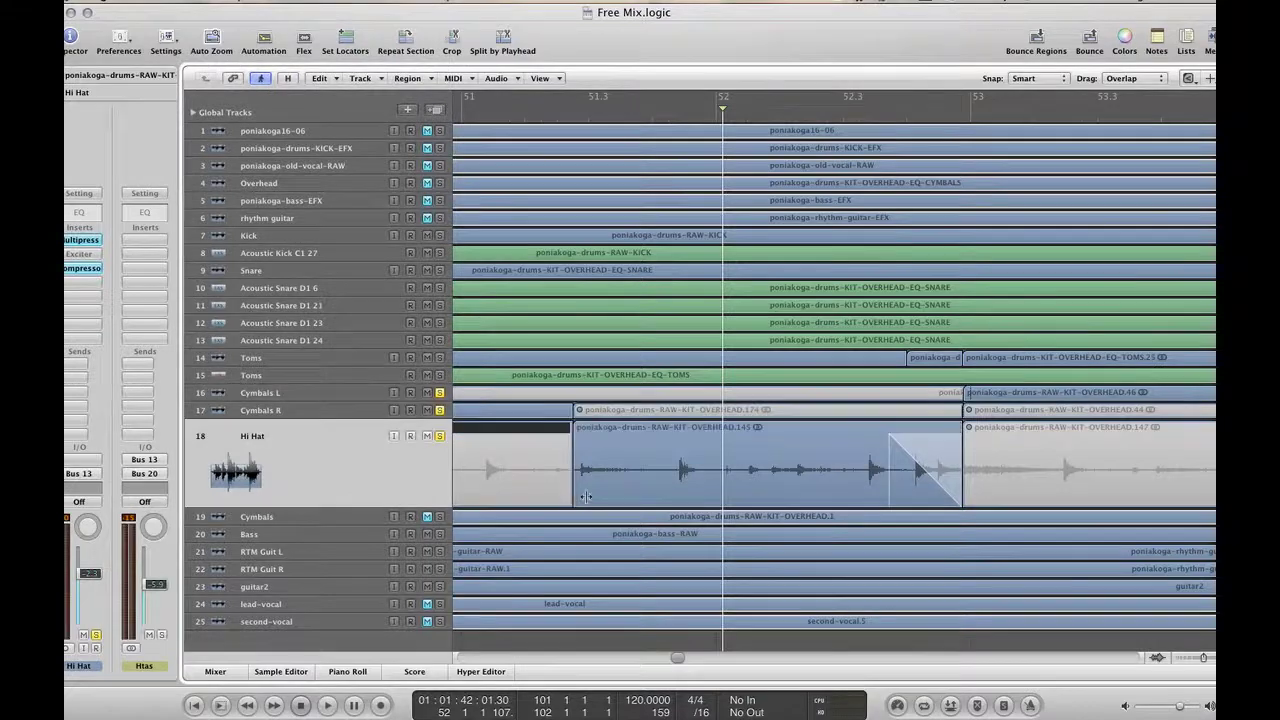
Play through the remaining sections up to bar 92 to check the Cymbals L, Cymbals R and Hi Hat transitions
key(space)
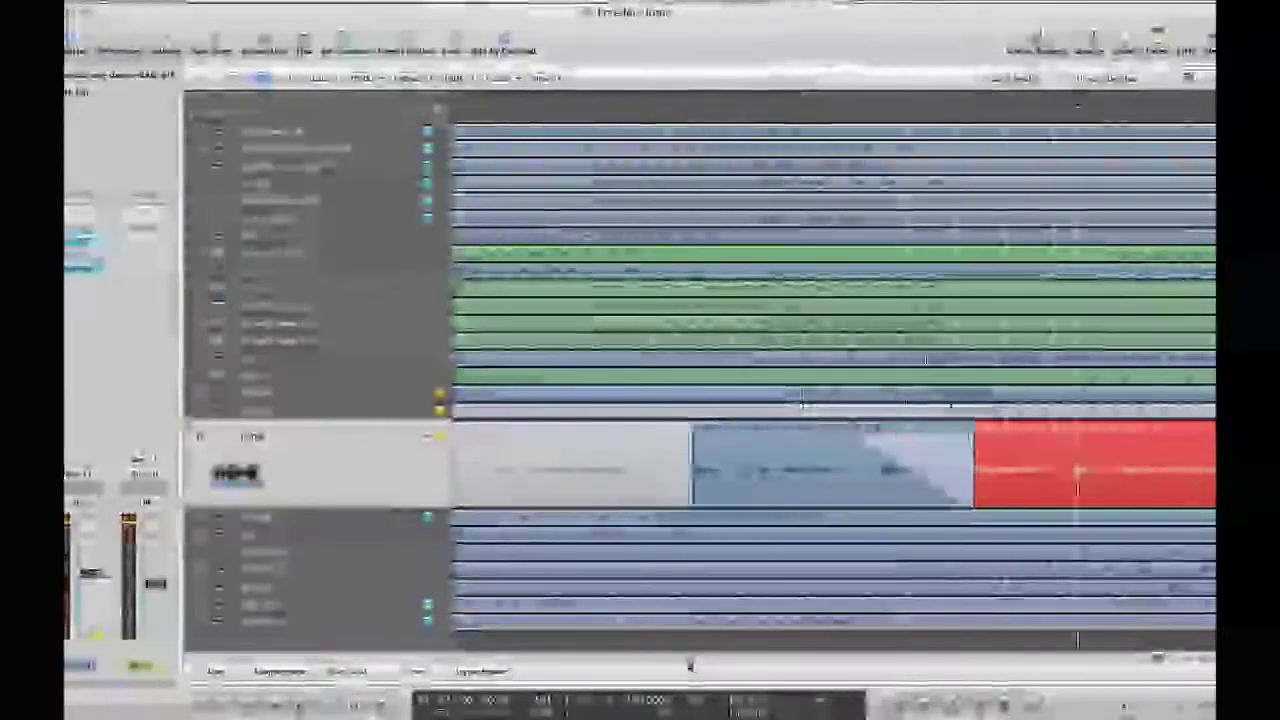
click(601, 121)
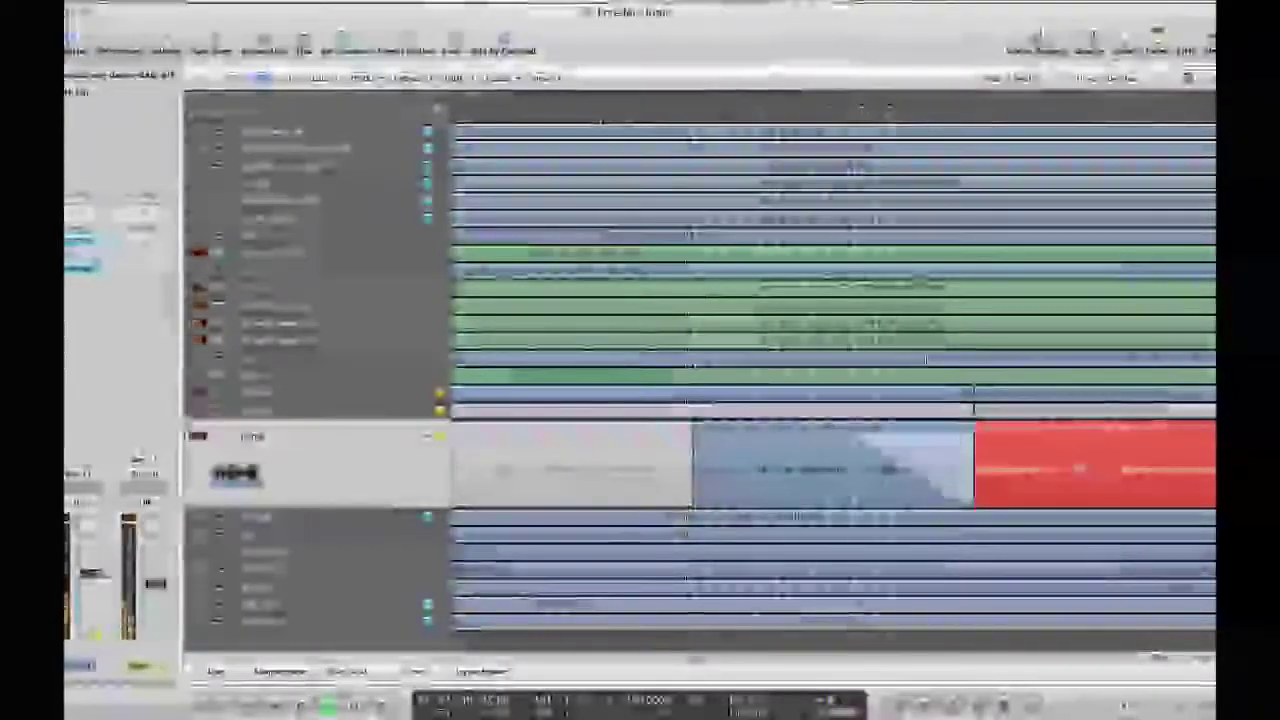
key(Escape)
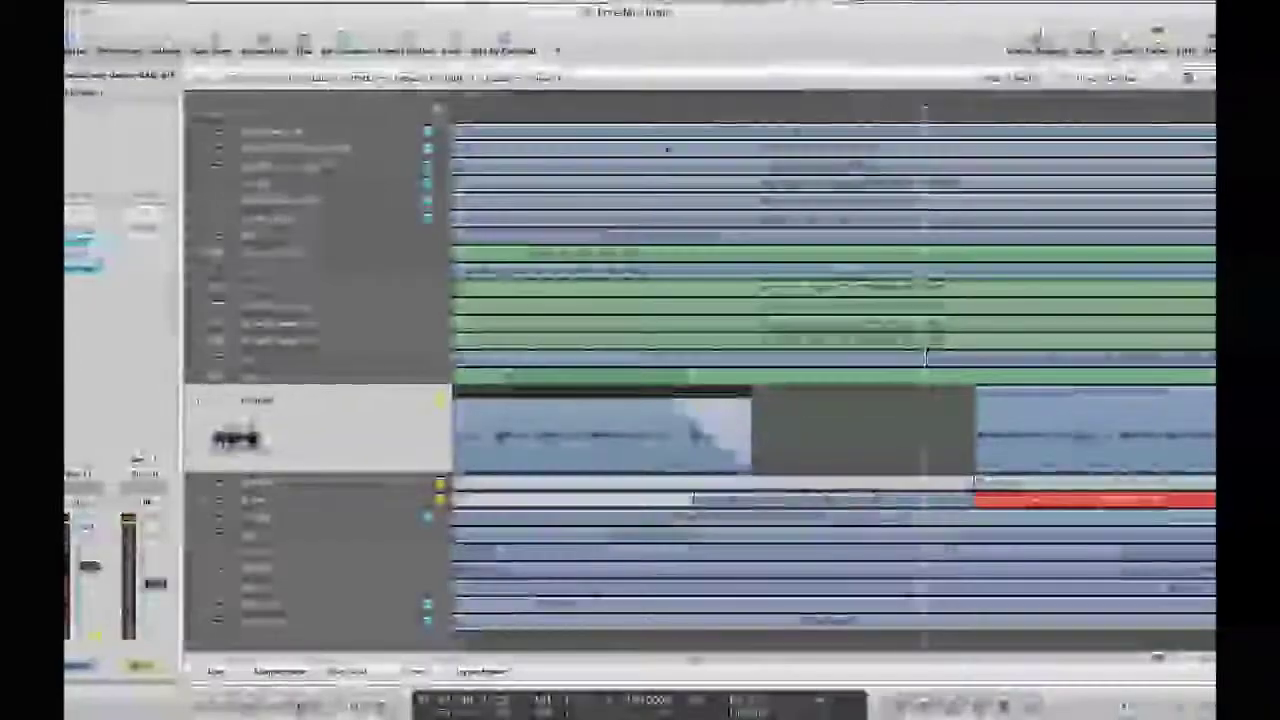
click(535, 113)
key(space)
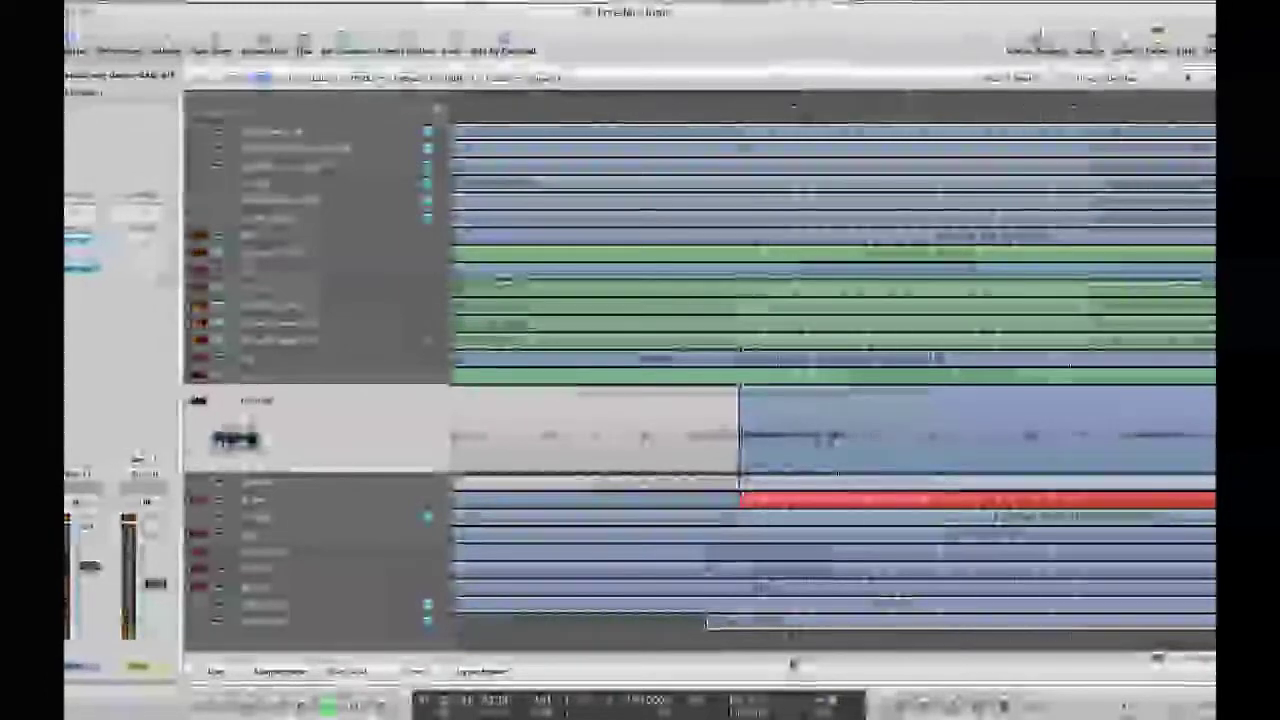
click(648, 499)
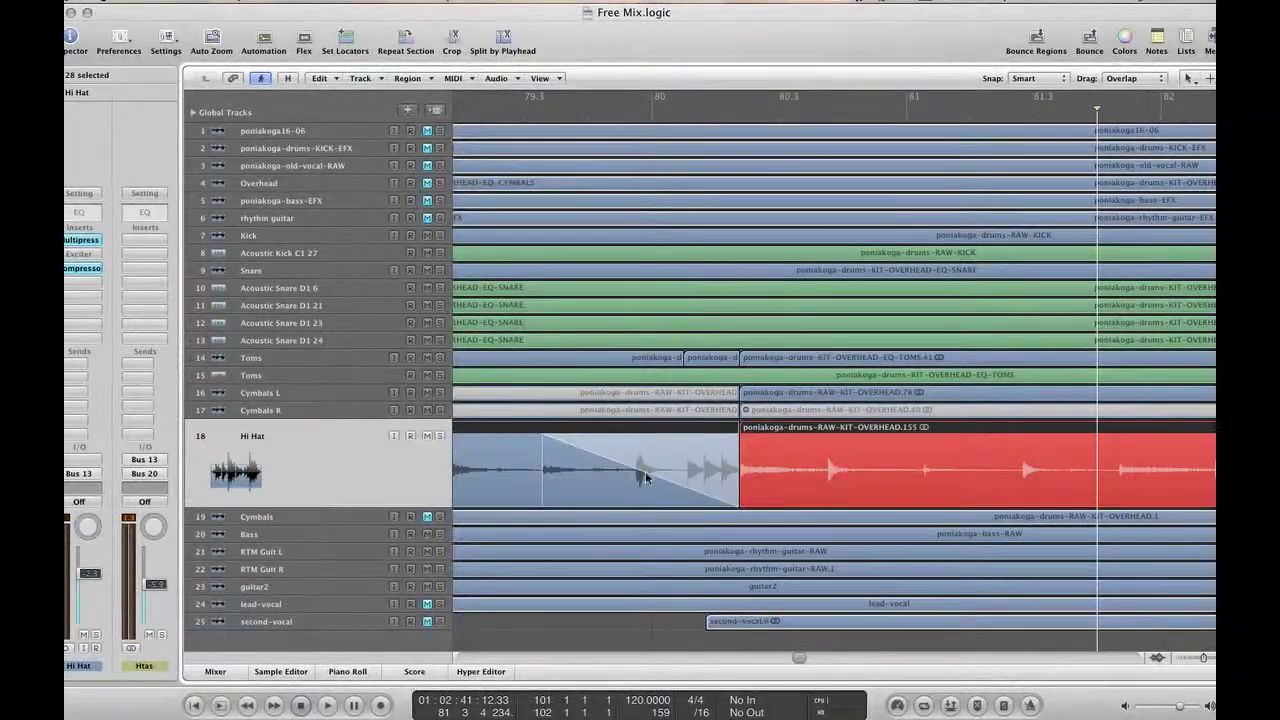
key(space)
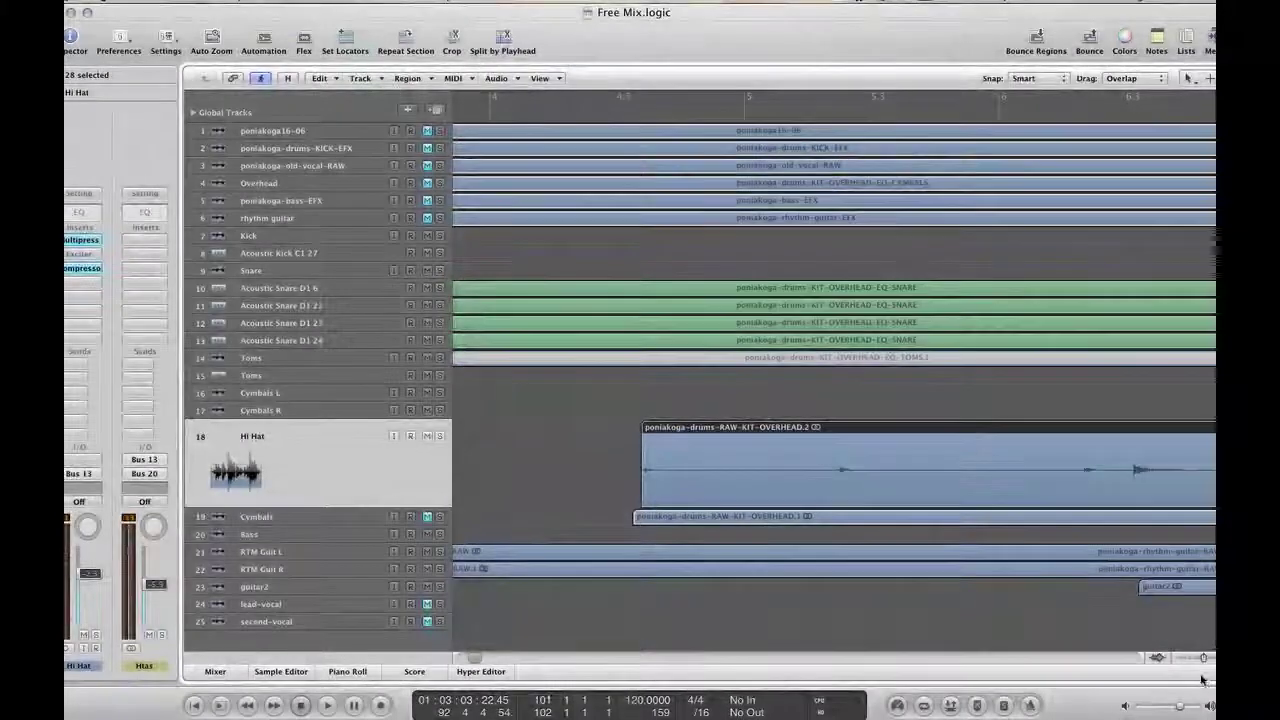
Solo the Toms audio track and play from the middle of bar 20 to hear its opening regions
drag(1203, 662, 1198, 662)
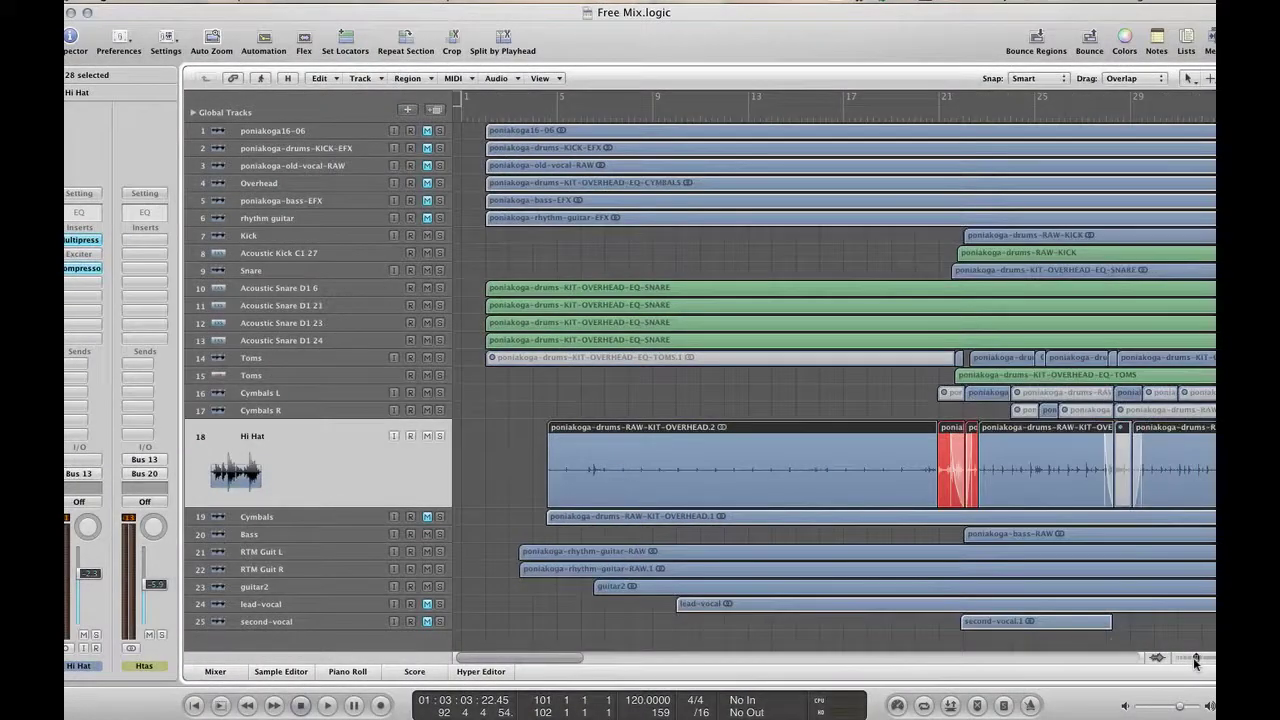
click(268, 360)
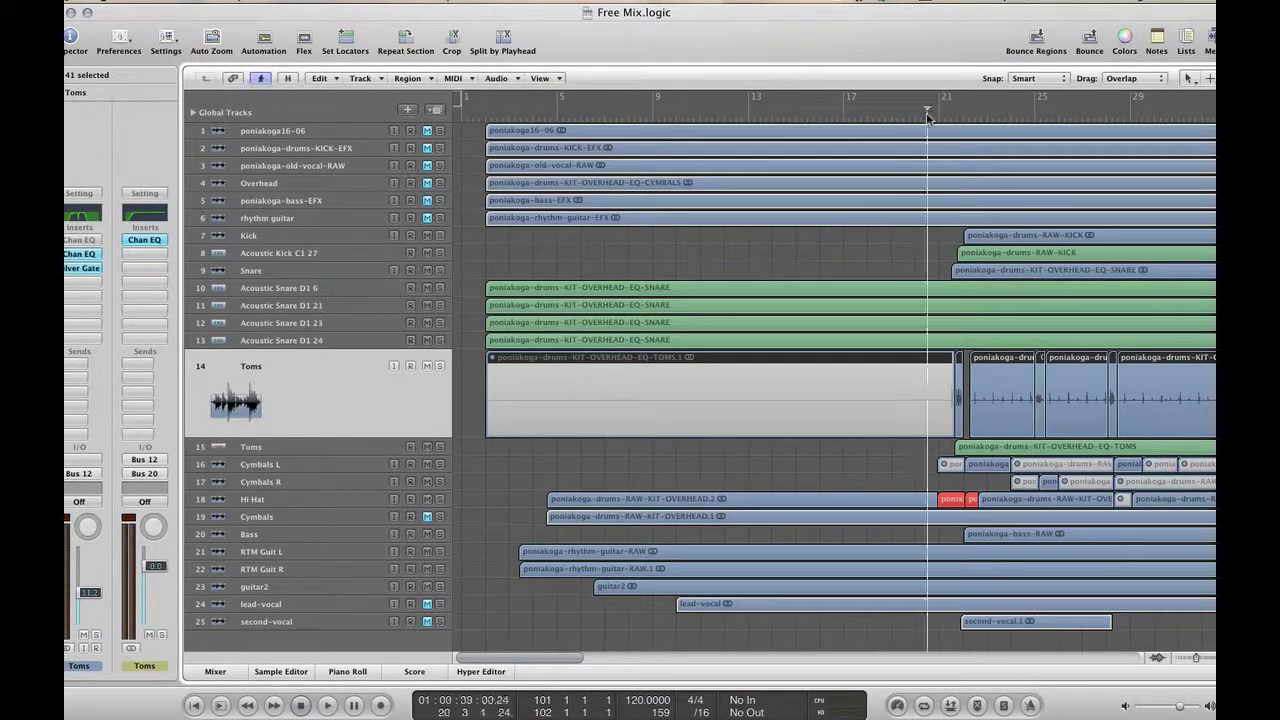
key(space)
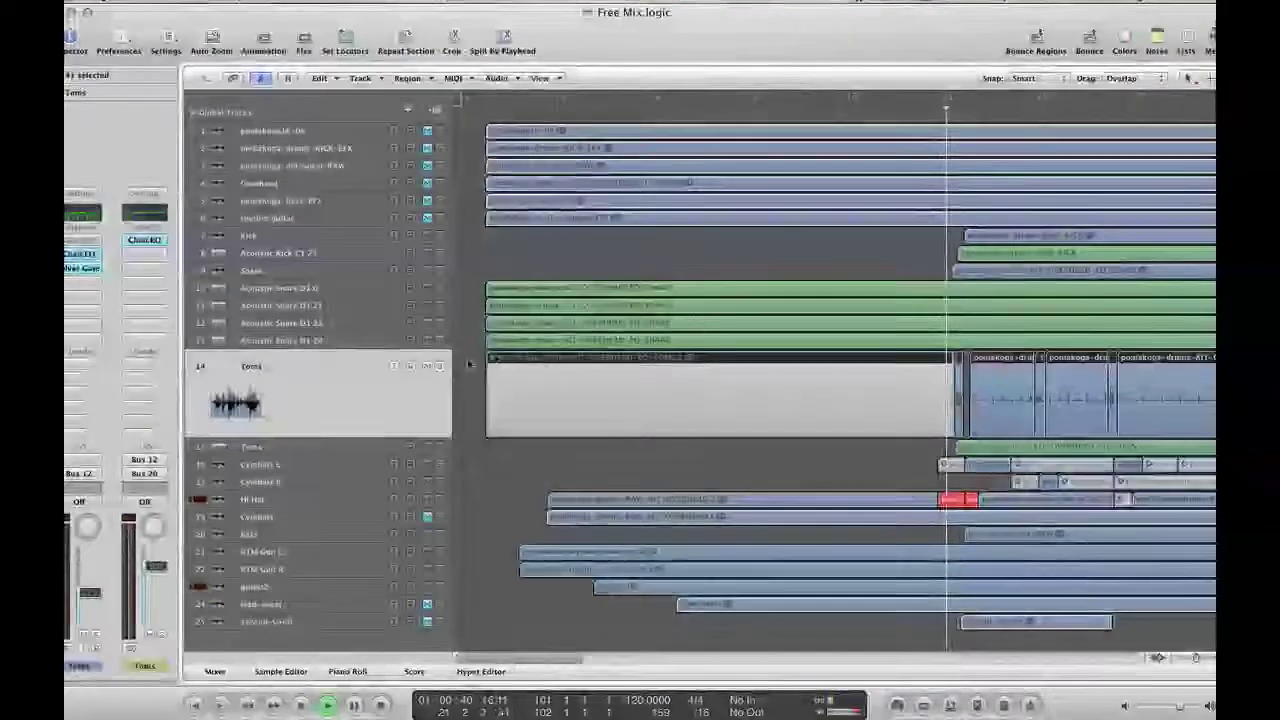
click(441, 367)
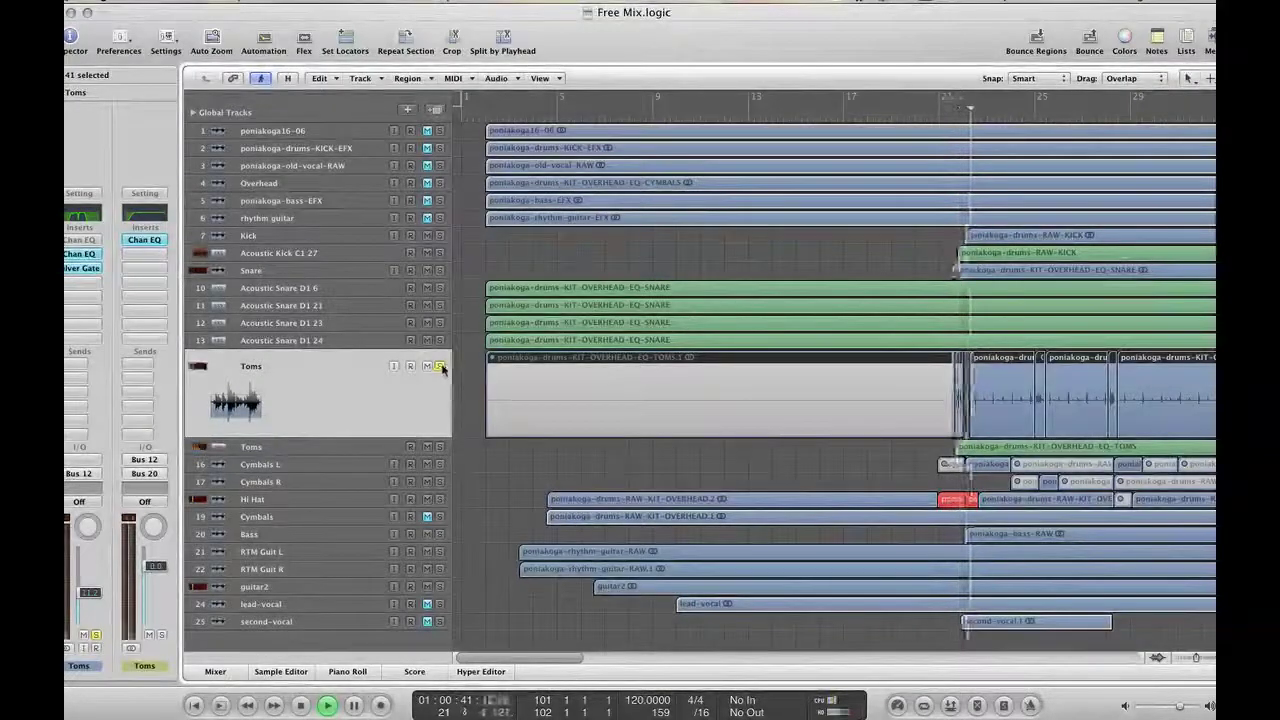
key(space)
click(930, 117)
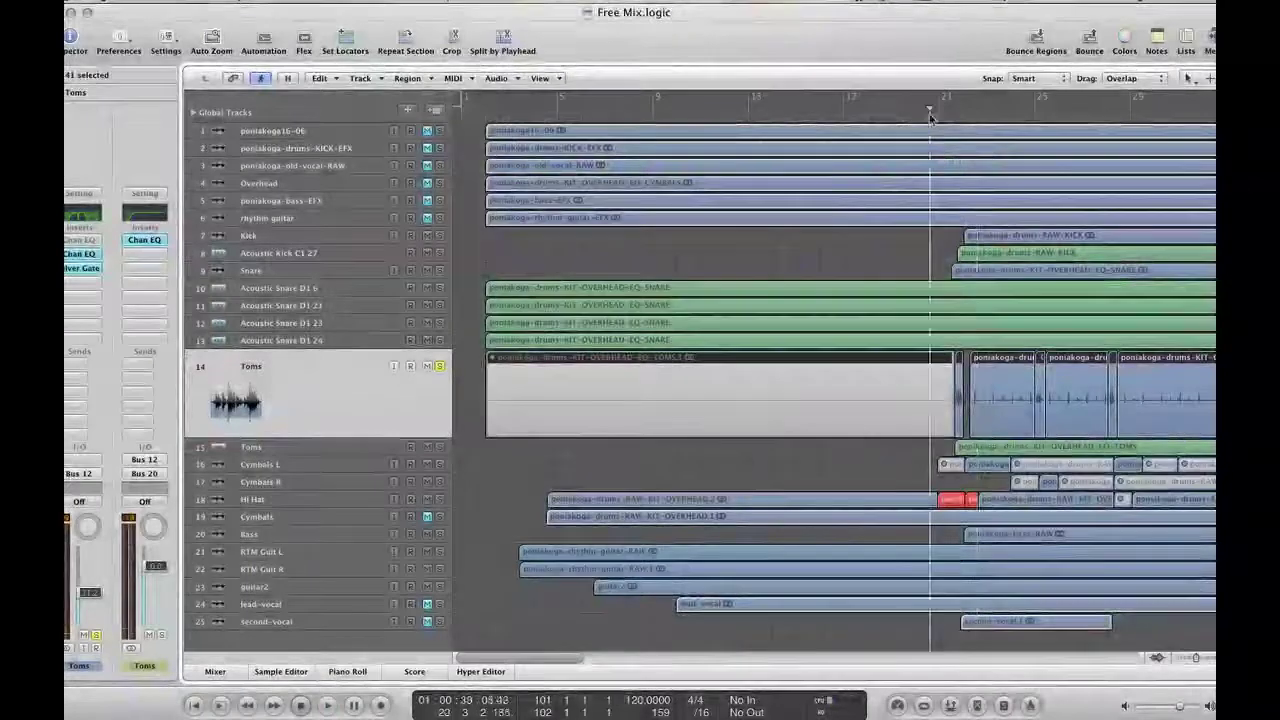
key(space)
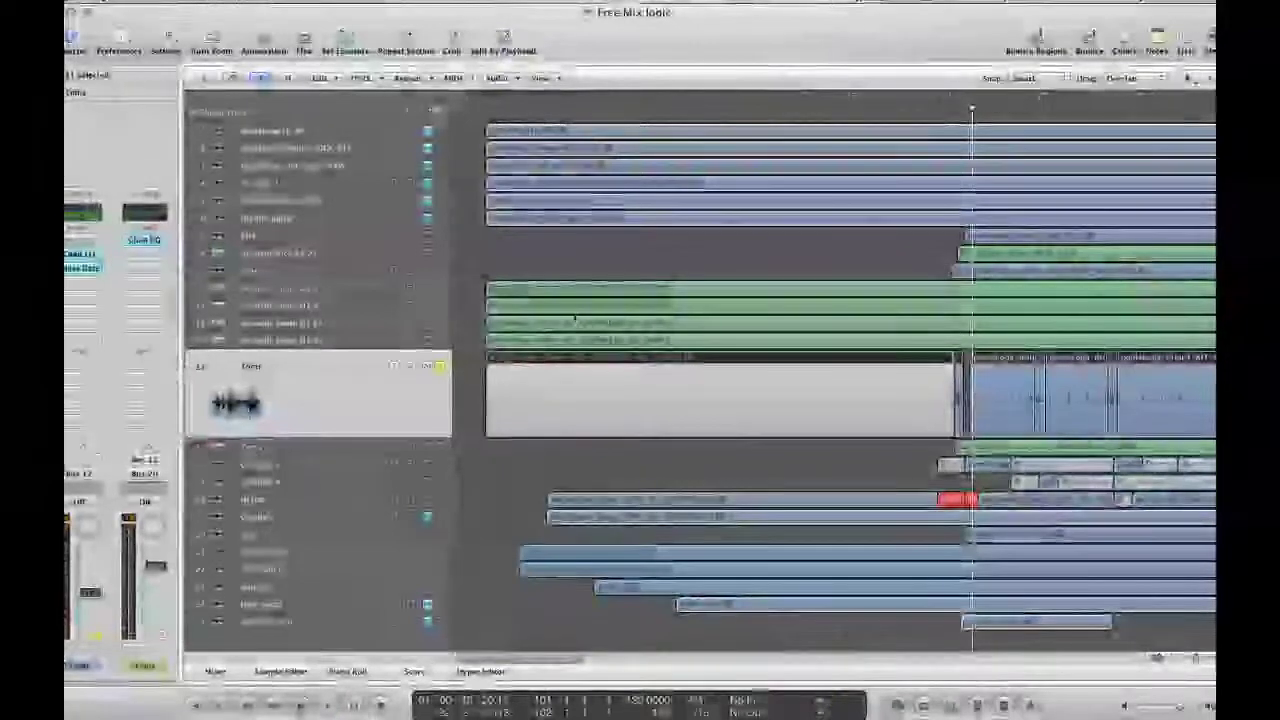
Open the Channel EQ on the Toms track to examine its frequency bands, and close it again
click(82, 256)
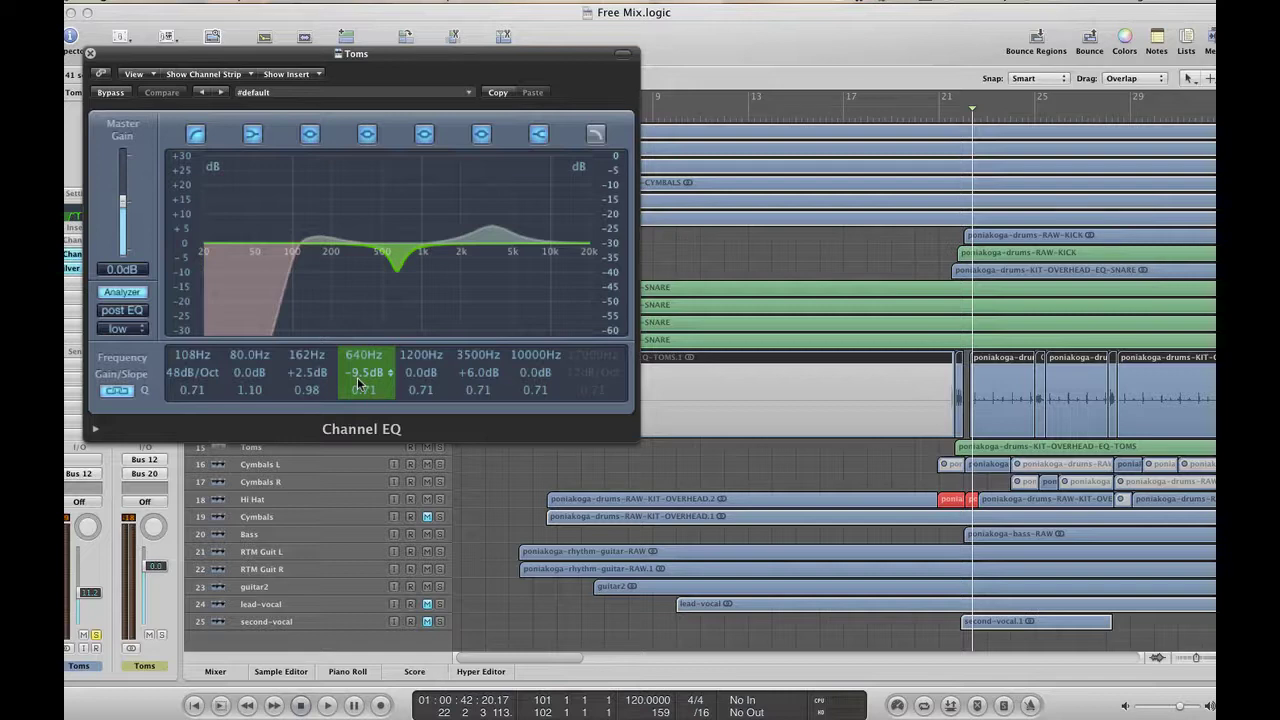
click(90, 54)
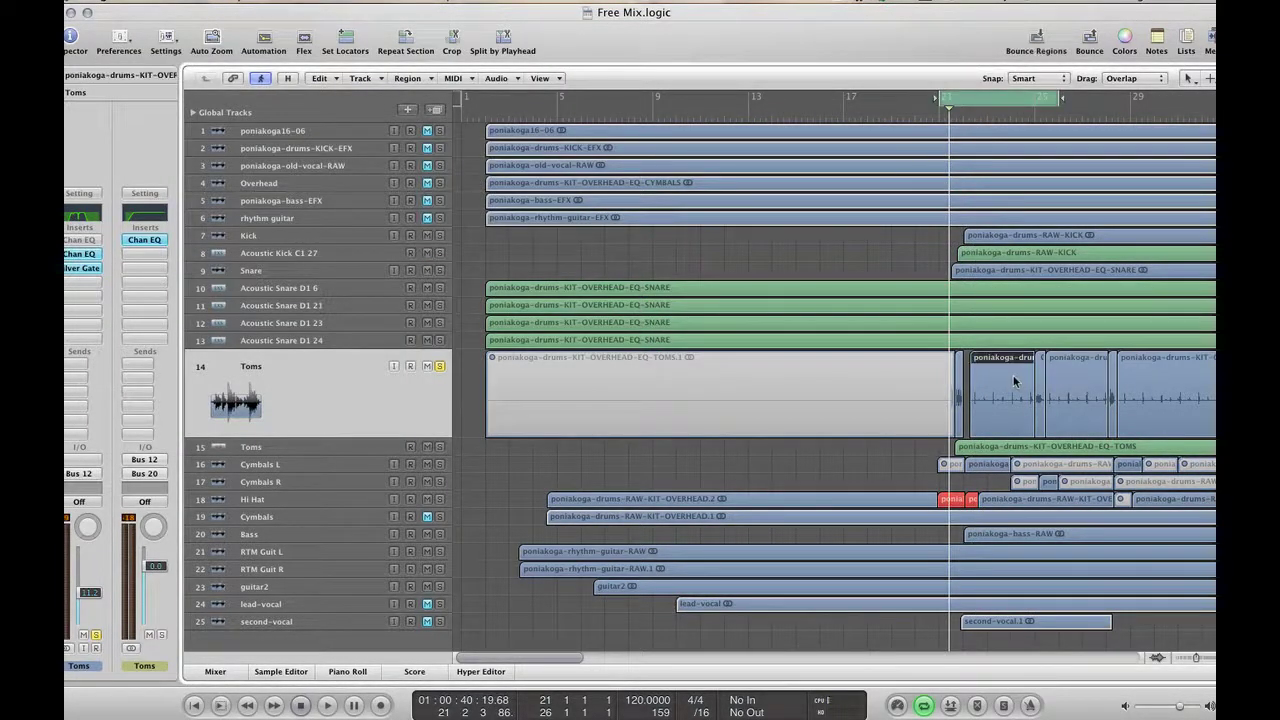
Delete the Toms region from bar 22 to just before bar 25 and play the soloed track through the following regions
key(Delete)
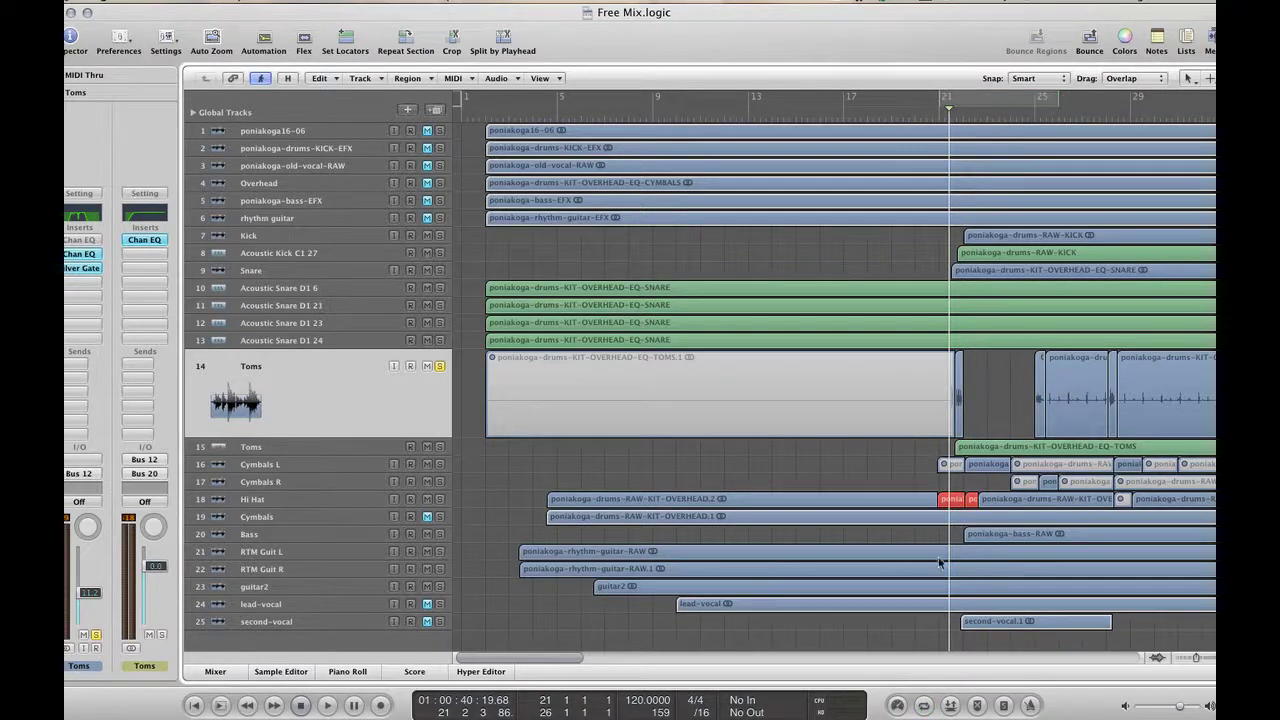
drag(530, 665, 587, 663)
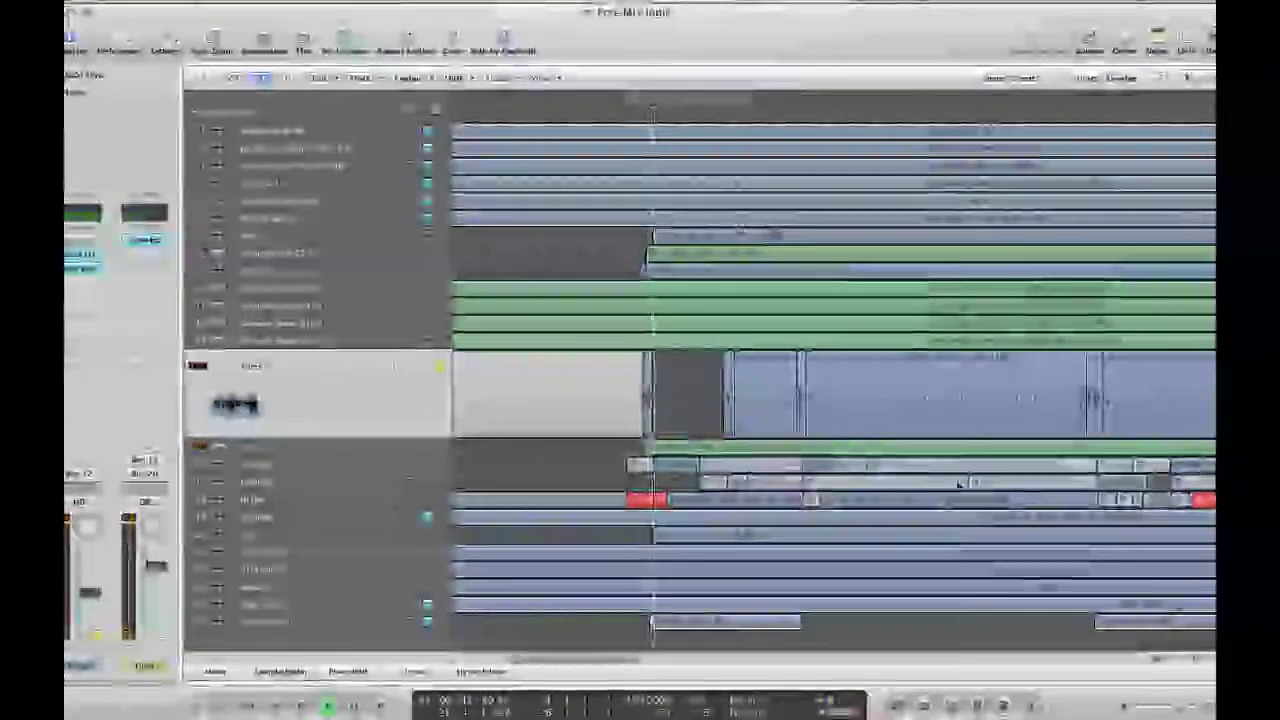
drag(1197, 662, 1205, 662)
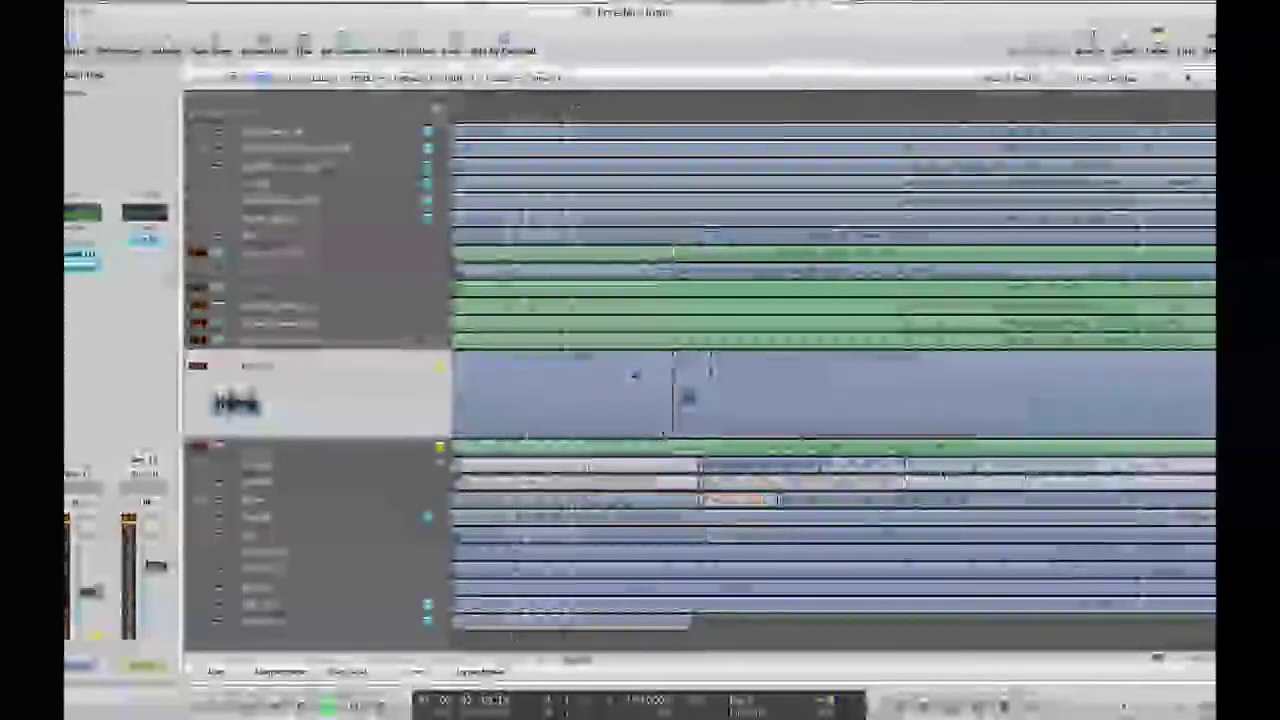
Delete the Toms region leading up to the next tom hit and select the long region after it
click(635, 376)
key(Delete)
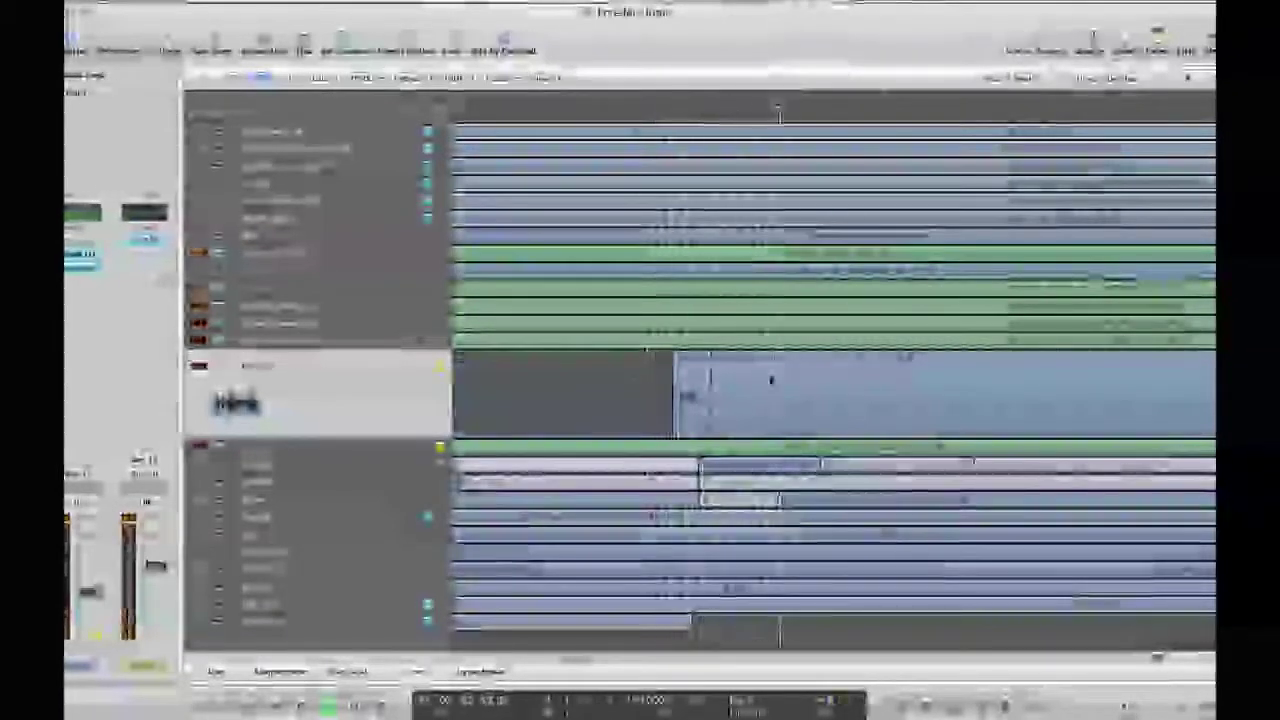
click(771, 380)
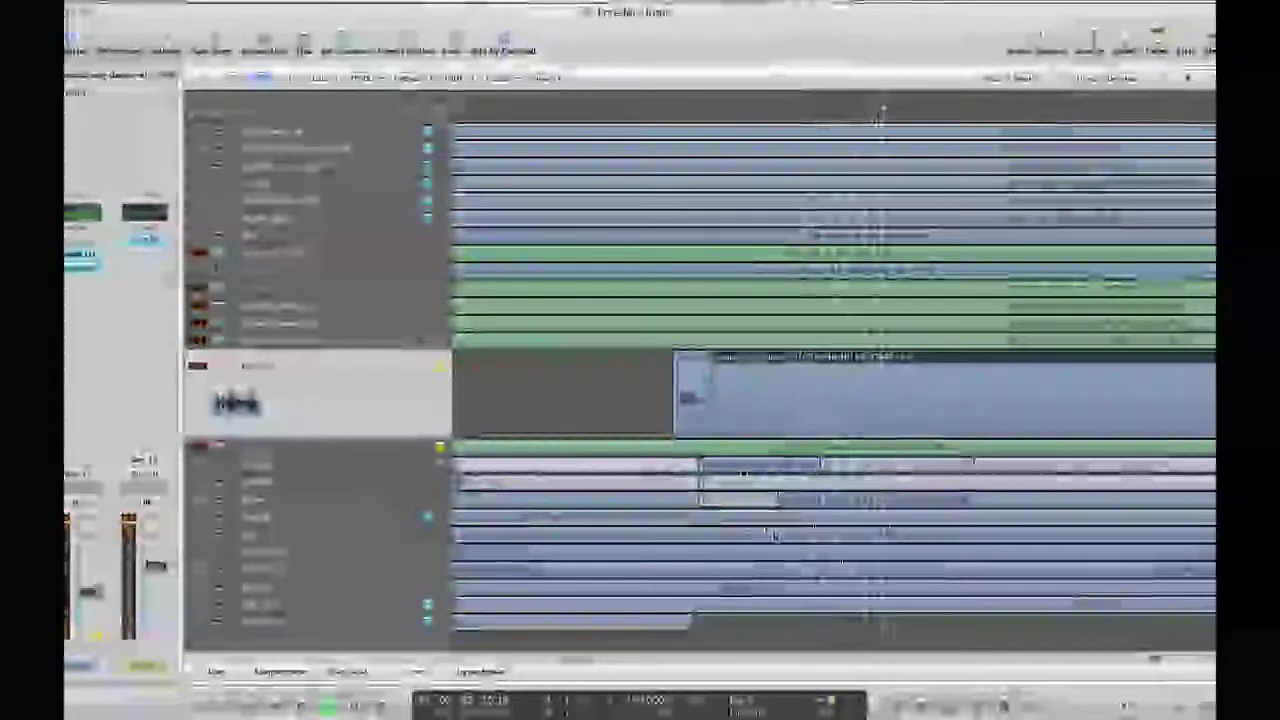
Enlarge the tracks vertically and split the Toms region around the tom hits with the Scissors tool
right_click(767, 537)
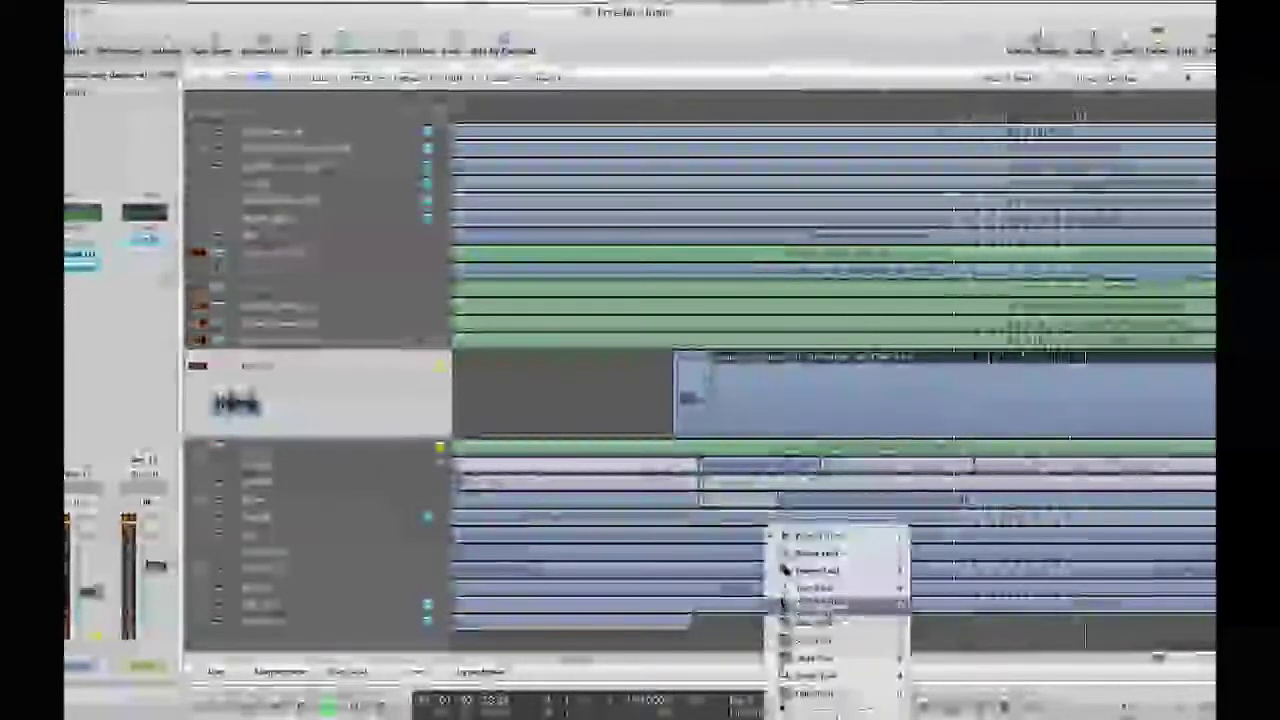
click(840, 622)
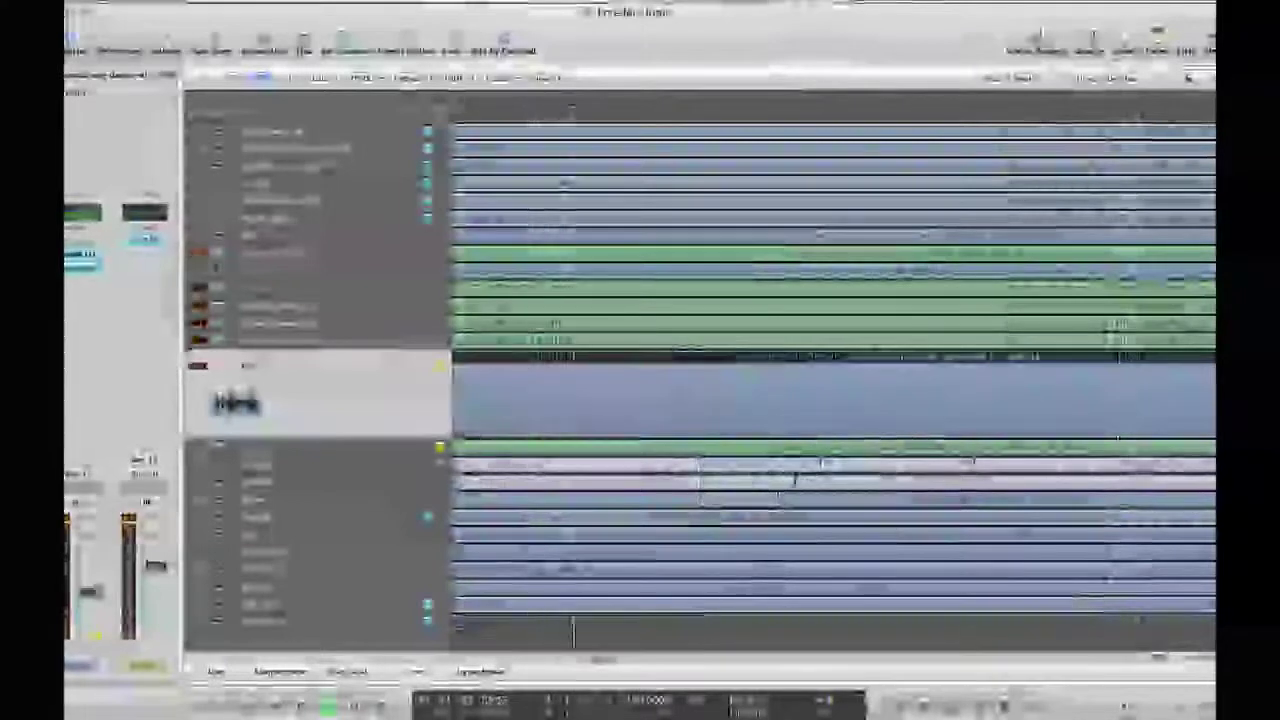
key(ctrl+Down)
key(ctrl+Down)
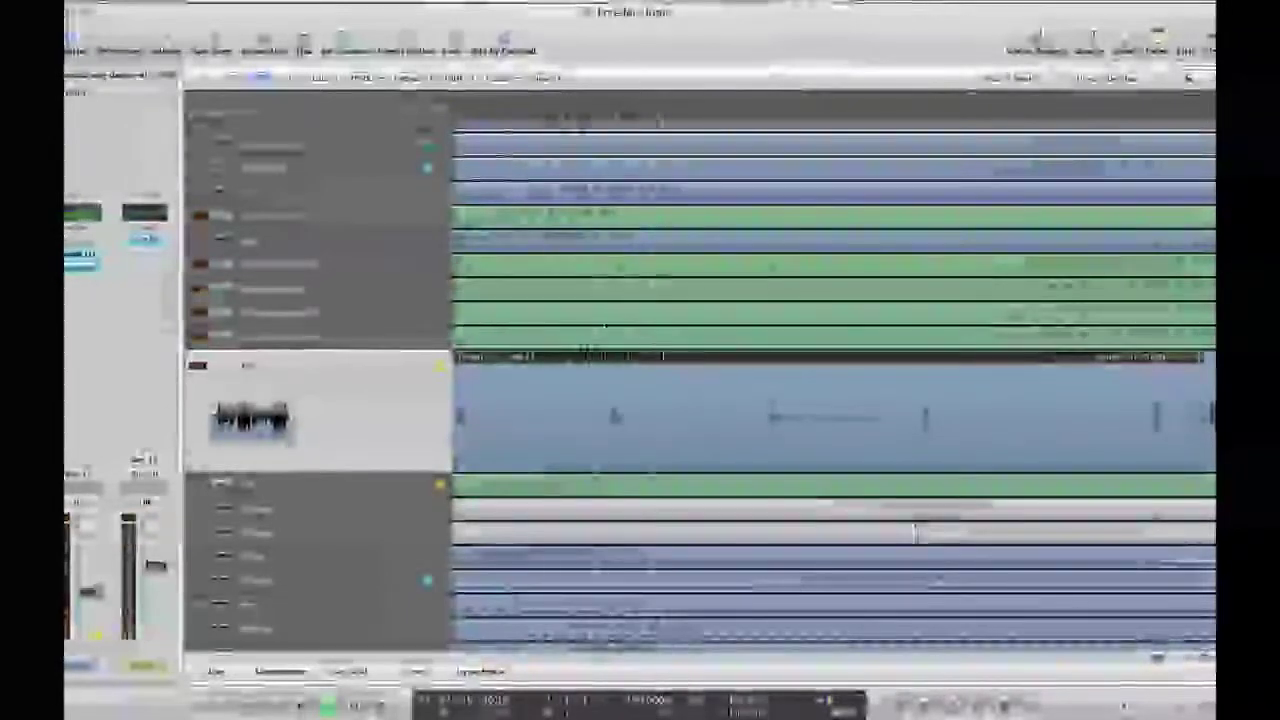
key(Escape)
click(1072, 443)
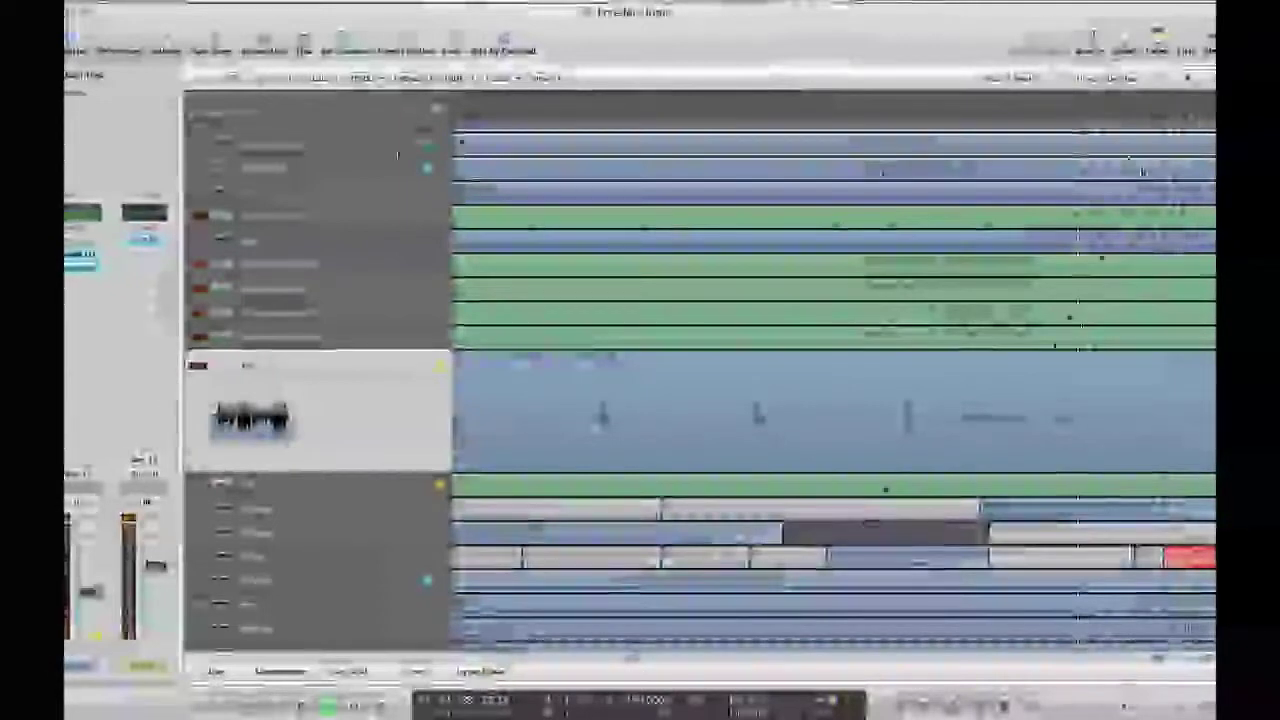
Delete the next two Toms regions lying between tom fills, keeping the short regions that hold the fills
drag(638, 663, 665, 661)
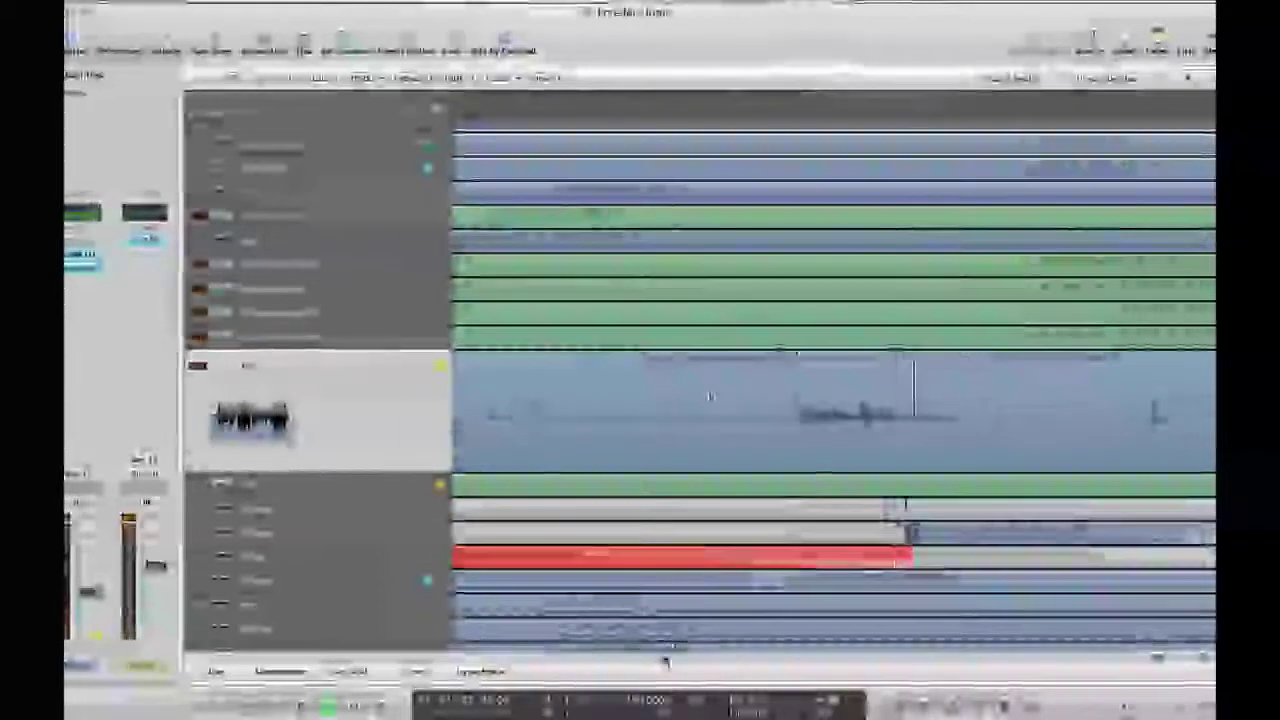
click(708, 394)
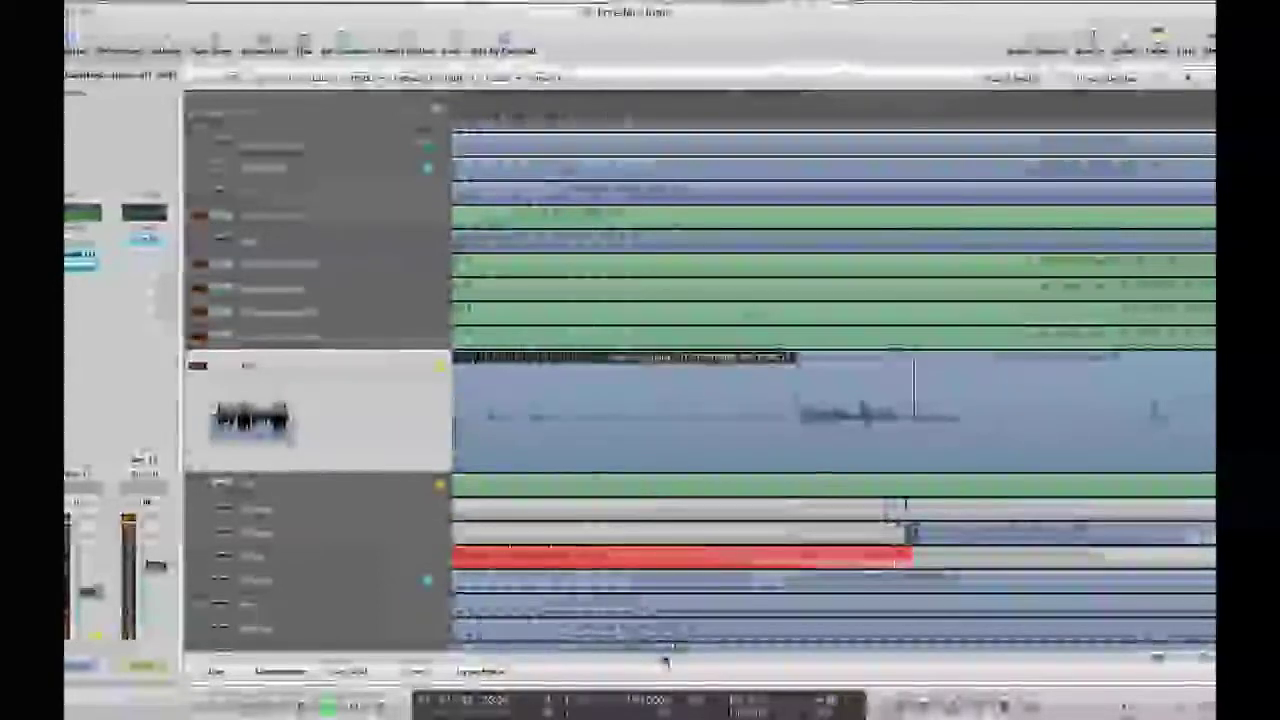
key(Delete)
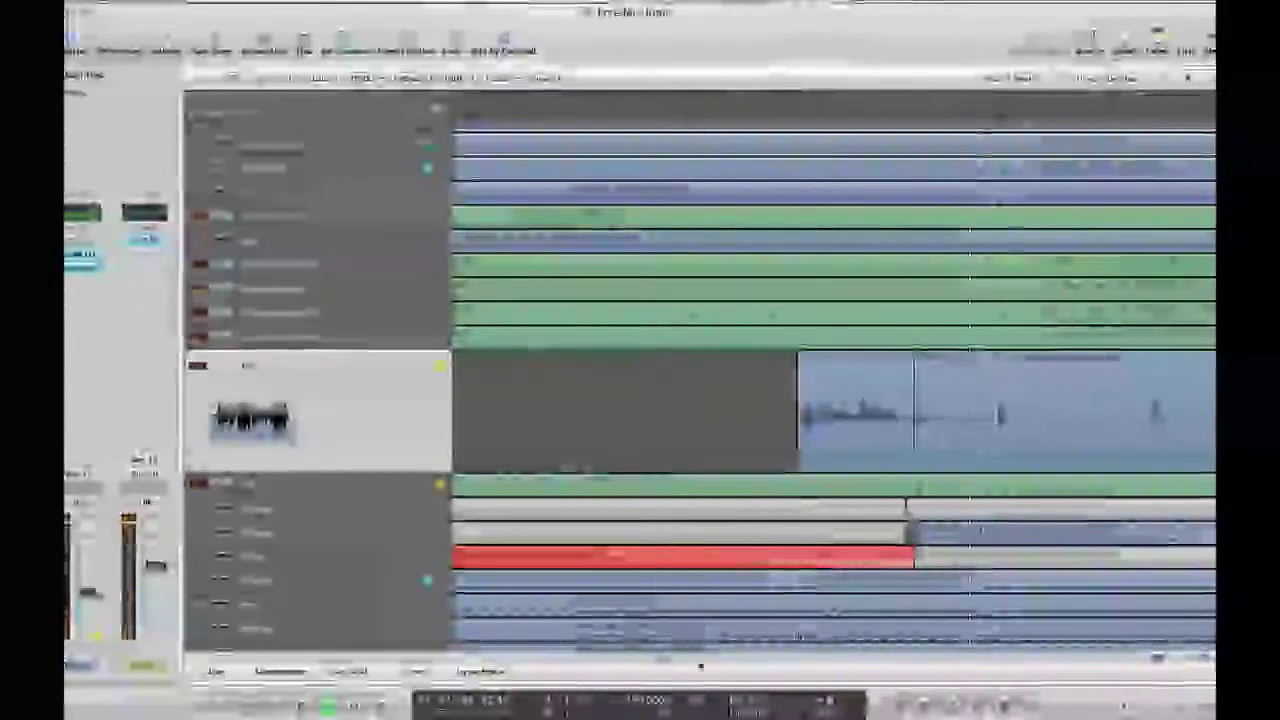
drag(675, 663, 679, 663)
click(868, 433)
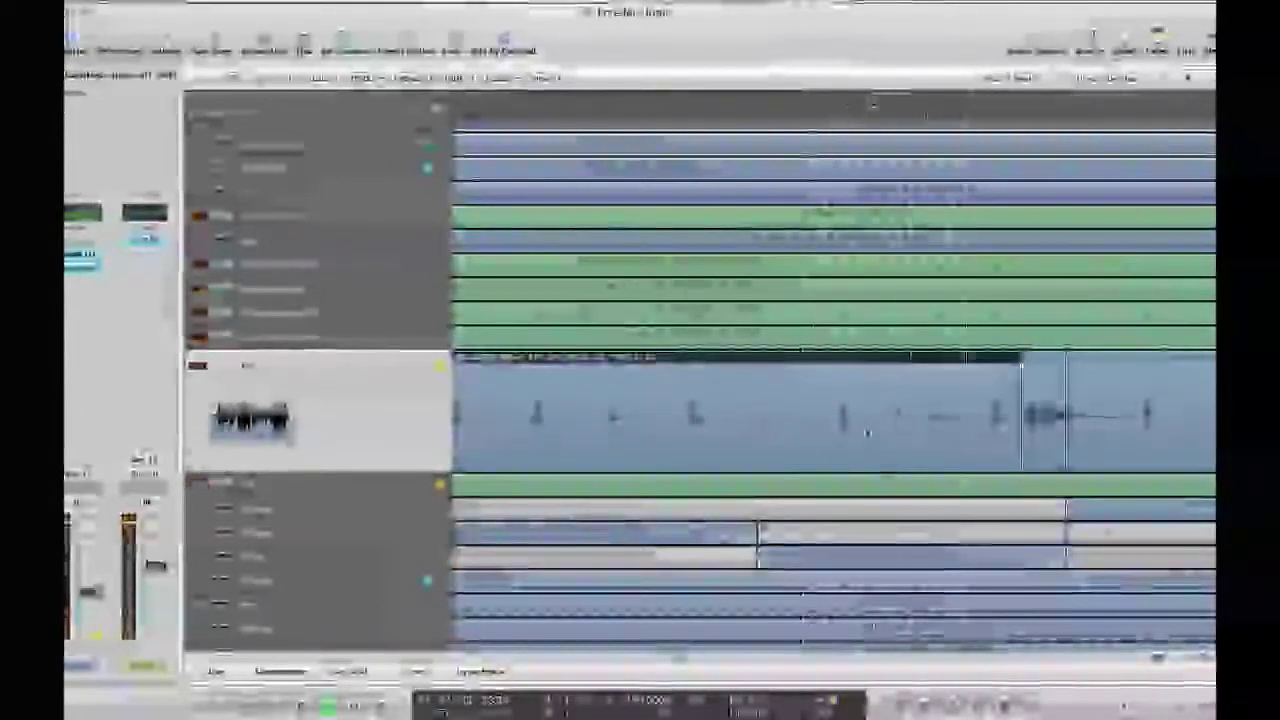
key(Delete)
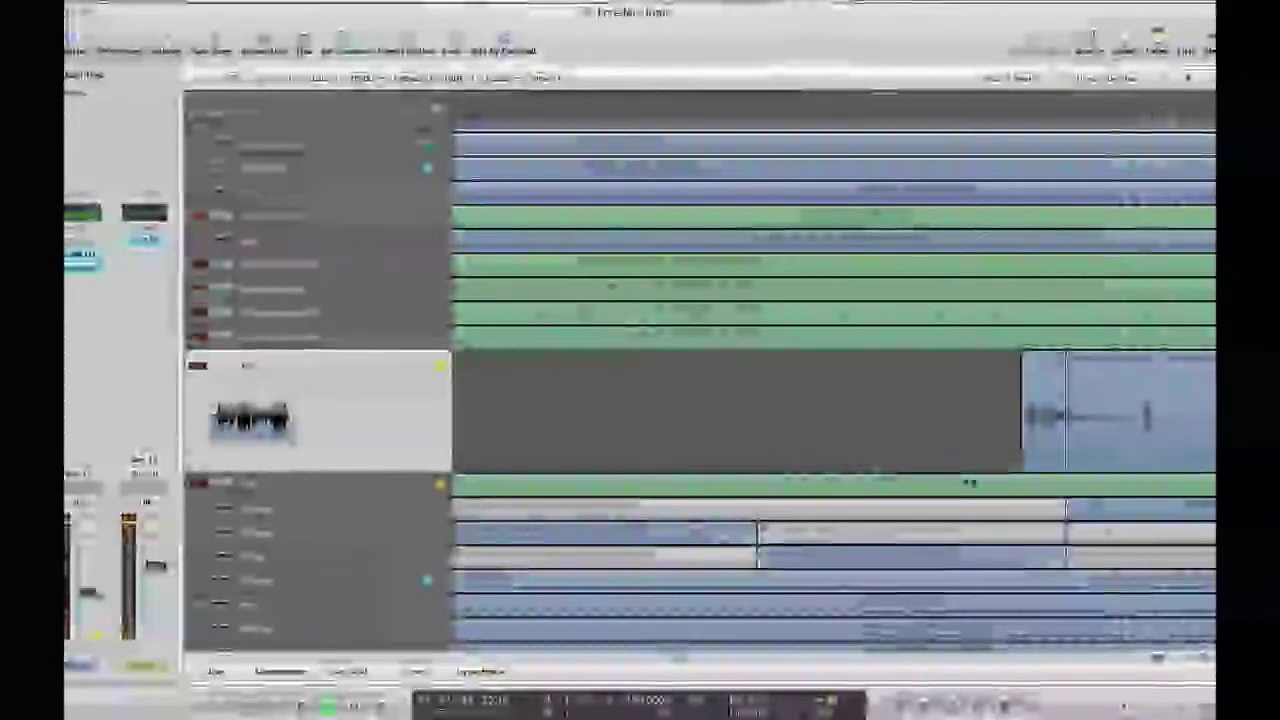
Delete the Toms region that ends just before bar 56 and play the soloed track into the fill there
click(1122, 422)
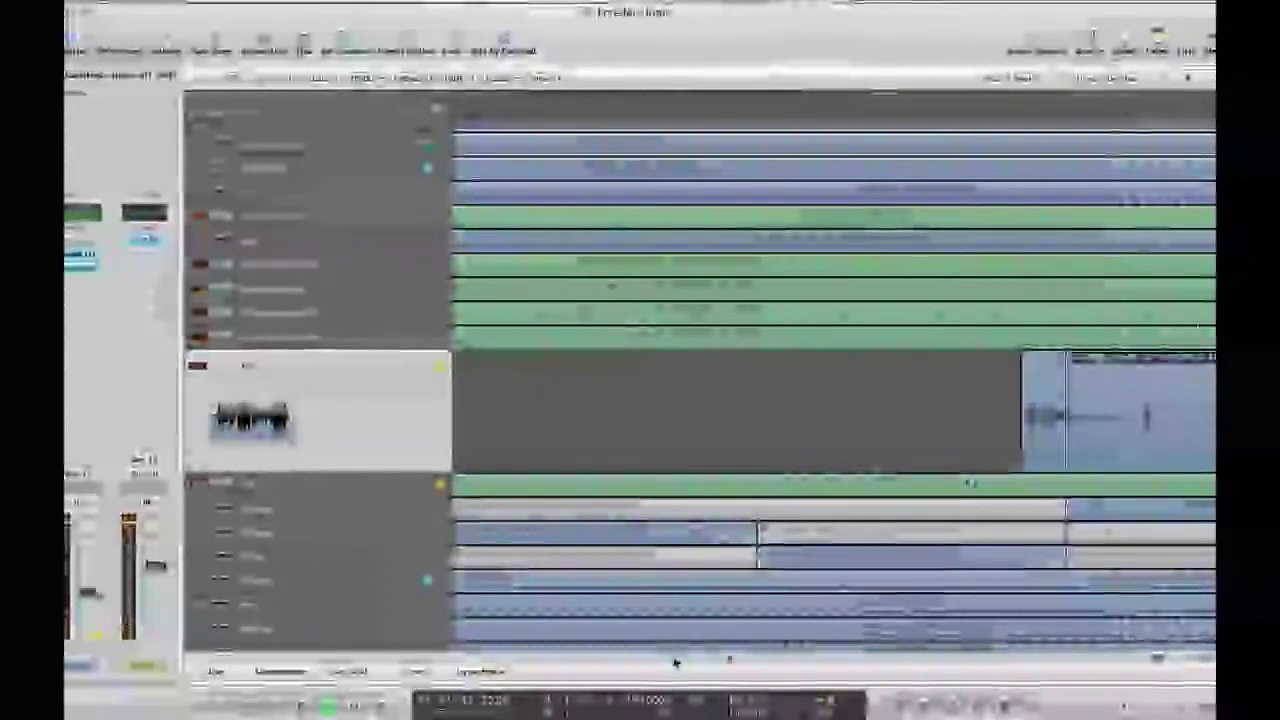
drag(675, 663, 689, 663)
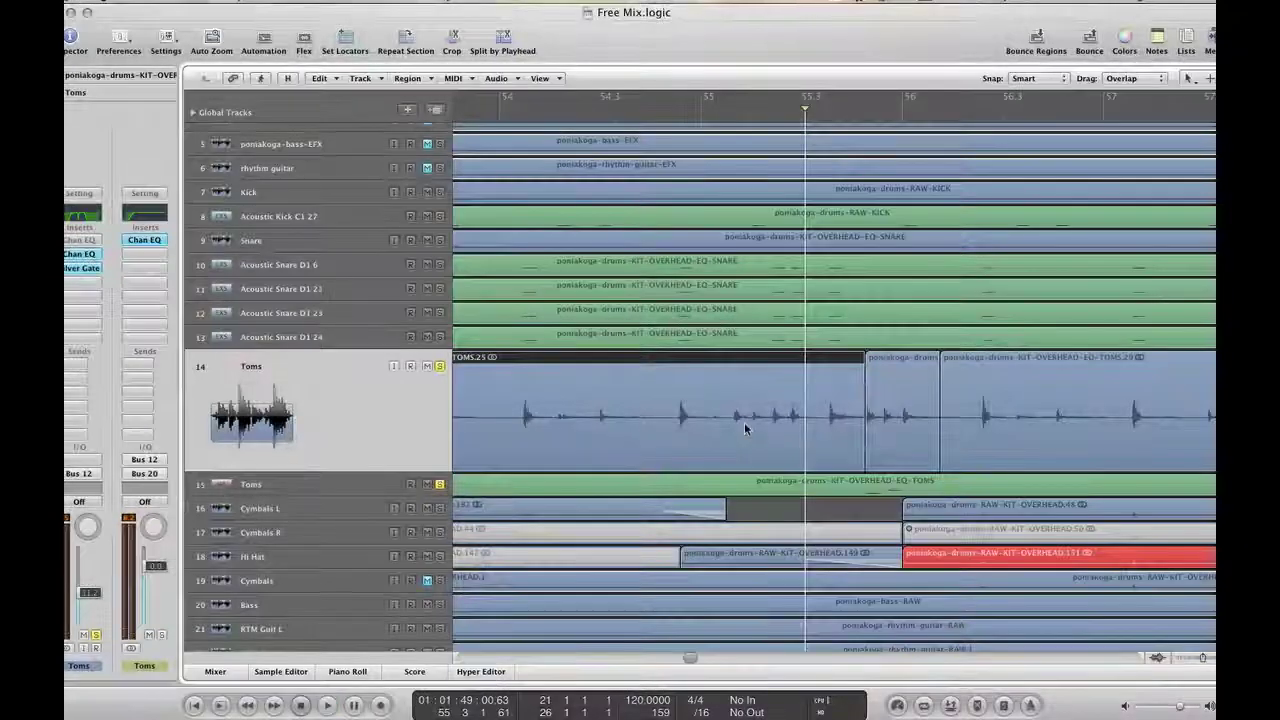
click(1044, 439)
click(806, 401)
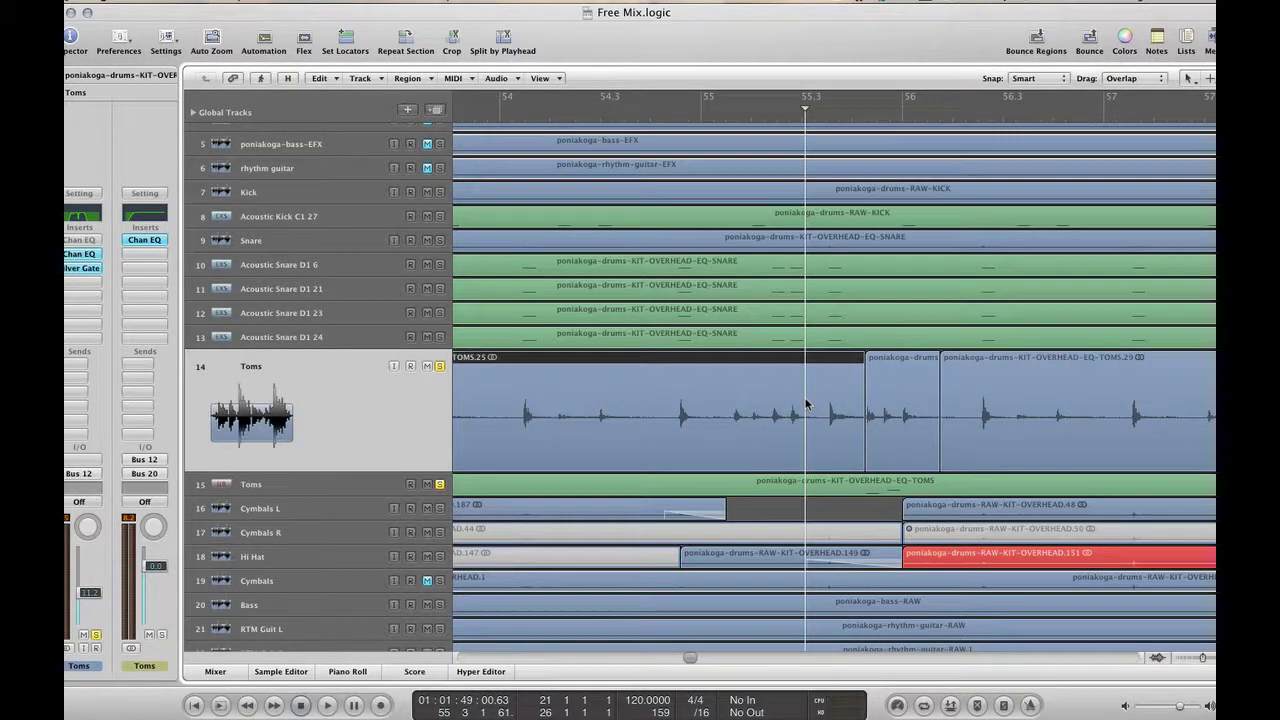
key(Delete)
key(space)
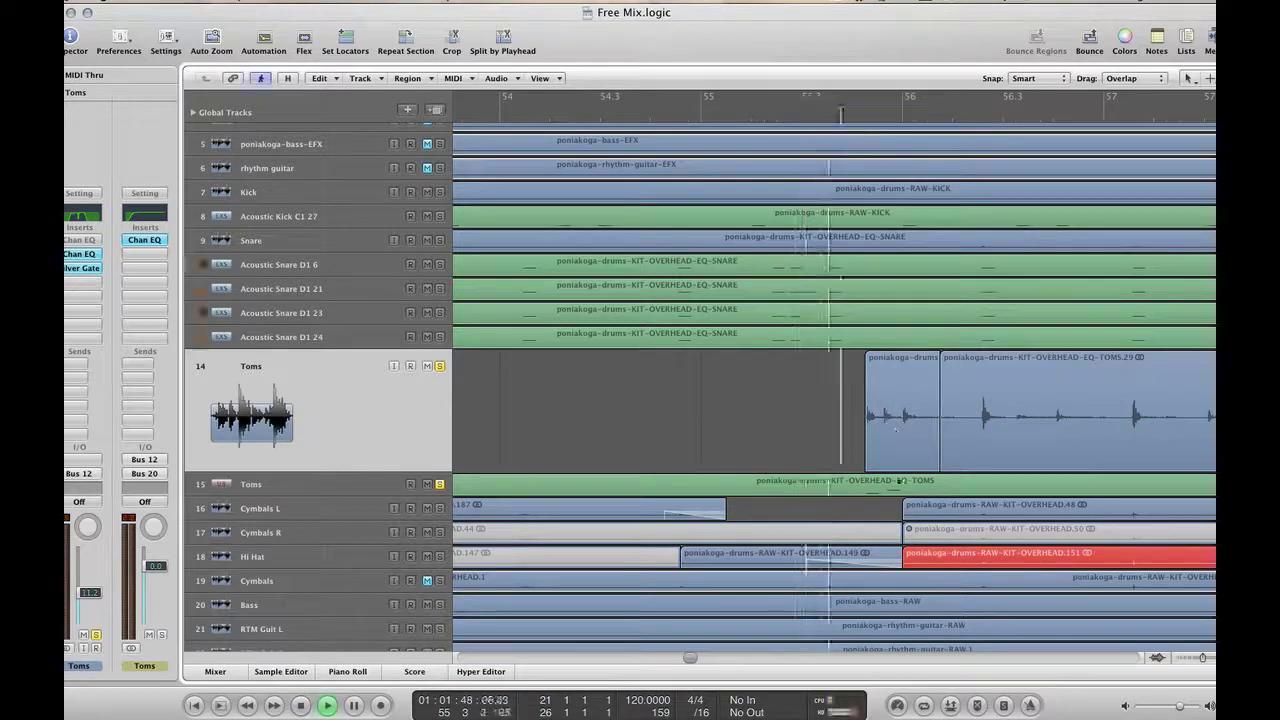
Delete the Toms regions on both sides of the hit in bar 59, up to mid-bar 61, and play from bar 59
click(976, 416)
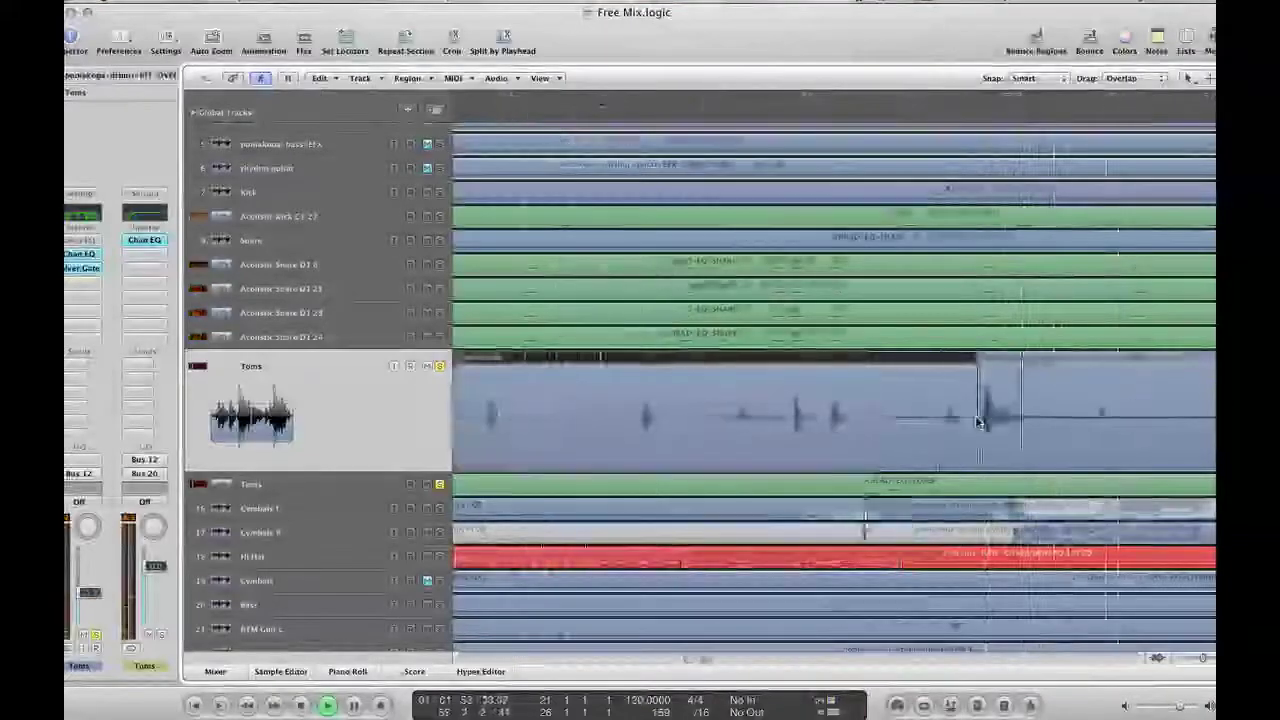
key(Delete)
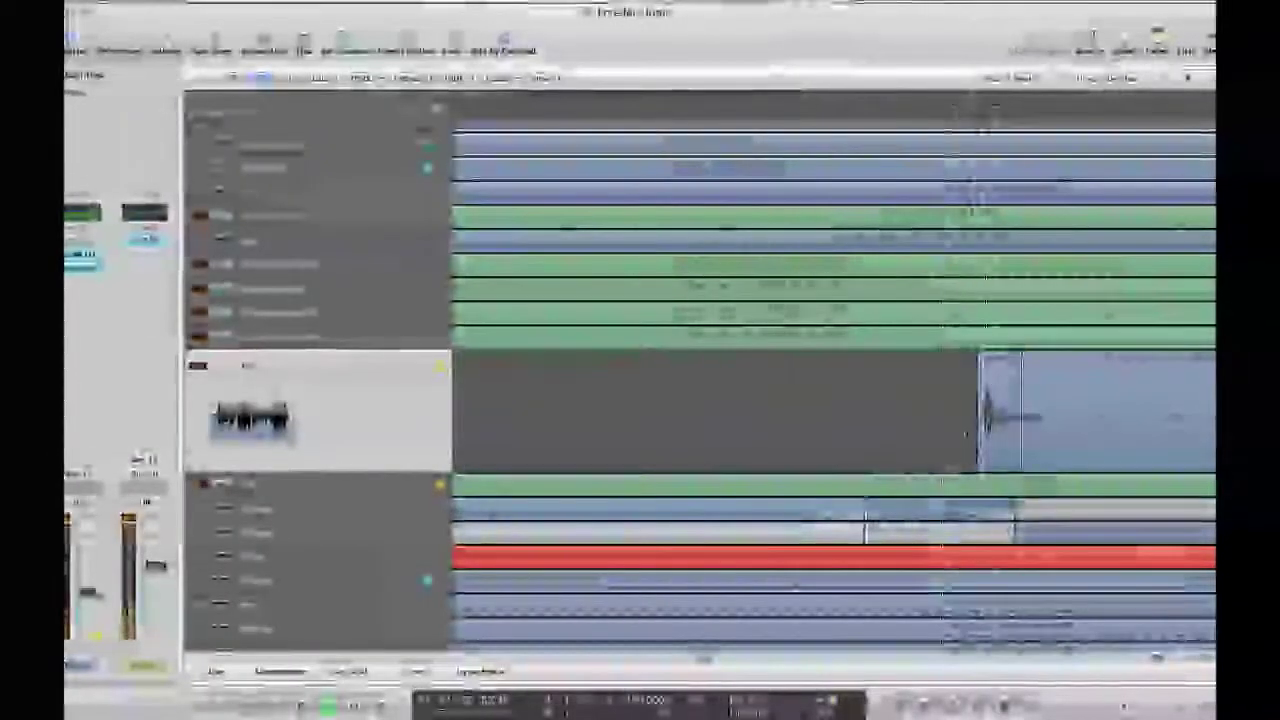
scroll(966, 434, right, 10)
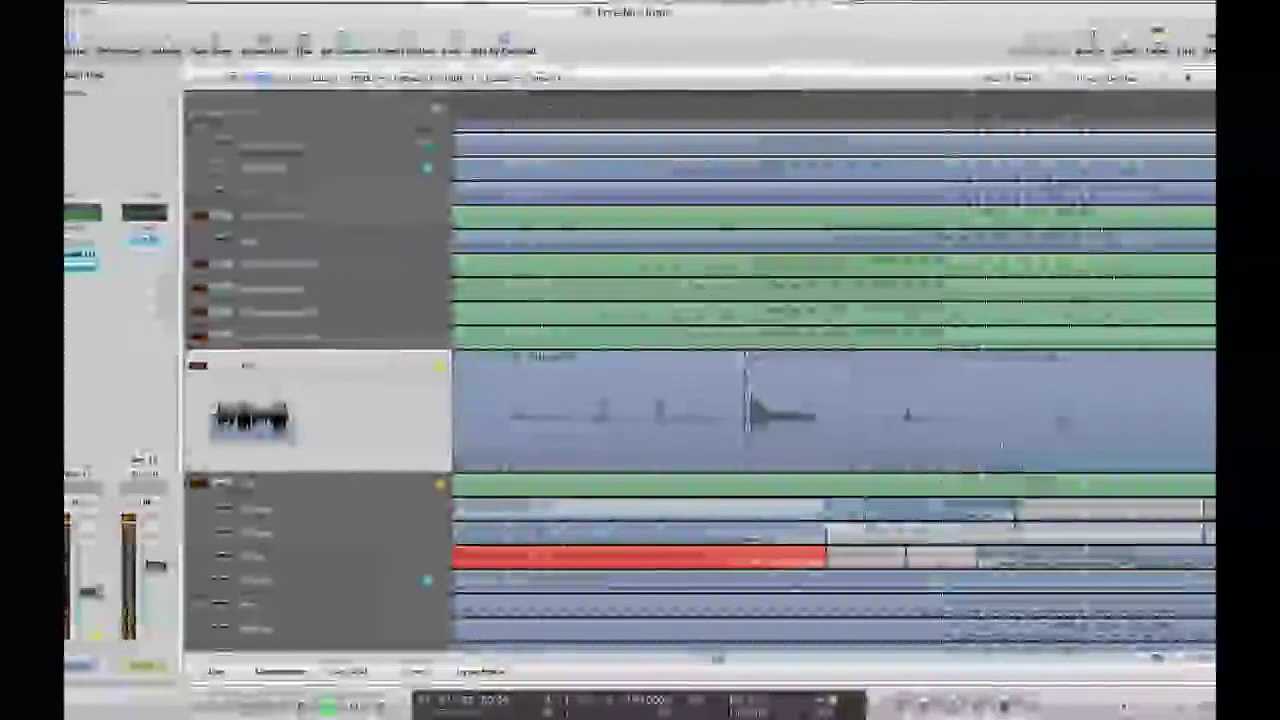
click(717, 400)
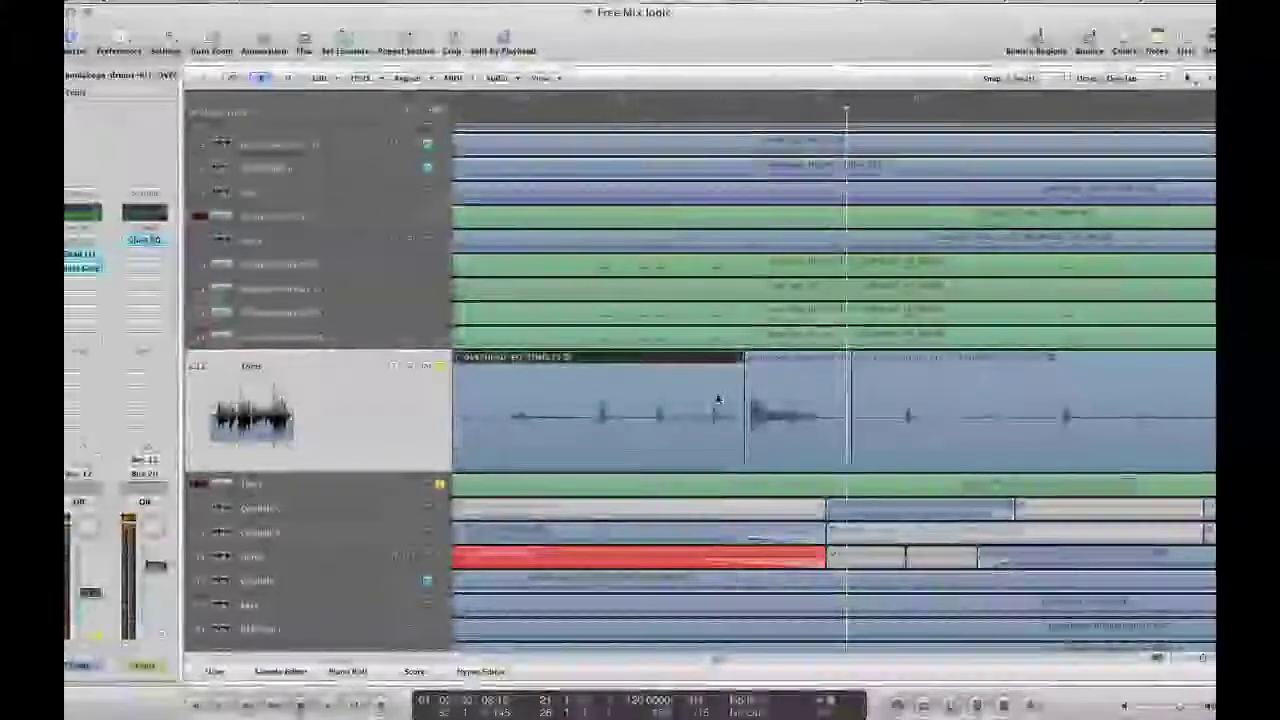
key(Delete)
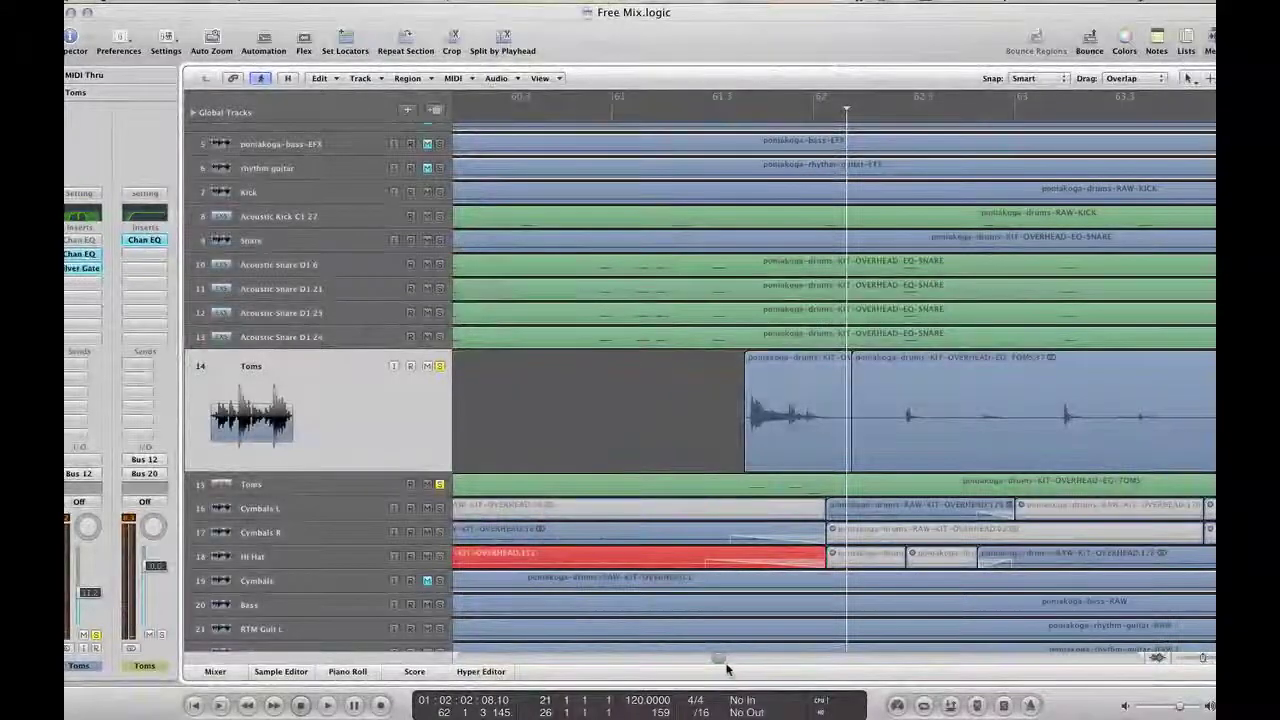
drag(718, 661, 709, 663)
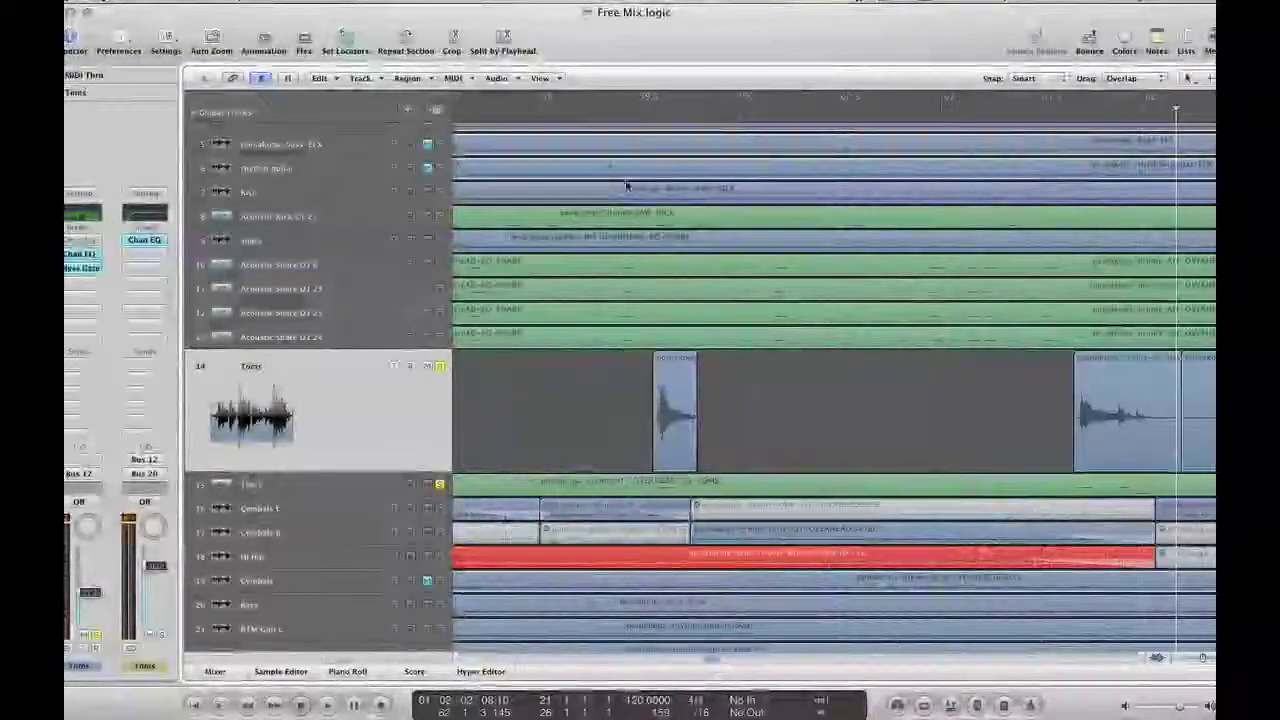
click(620, 108)
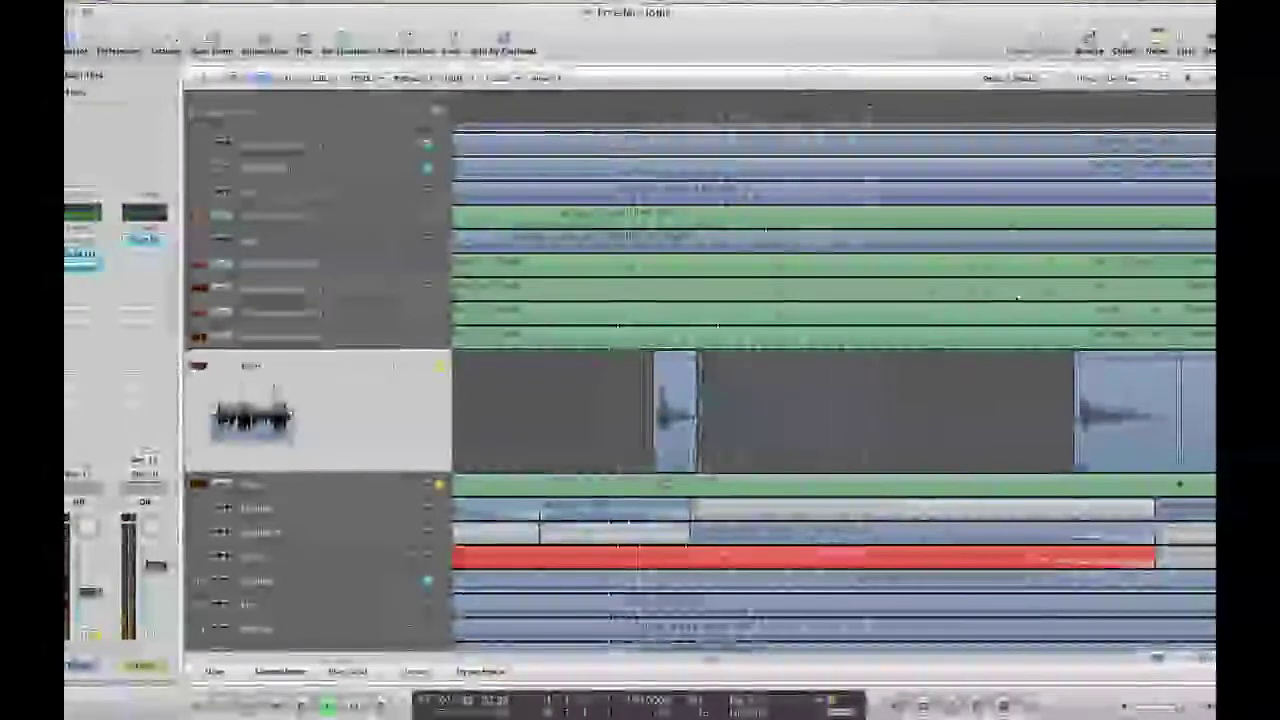
Delete the Toms region ahead of the fill in bar 80 and play the soloed track through that fill
drag(710, 662, 795, 656)
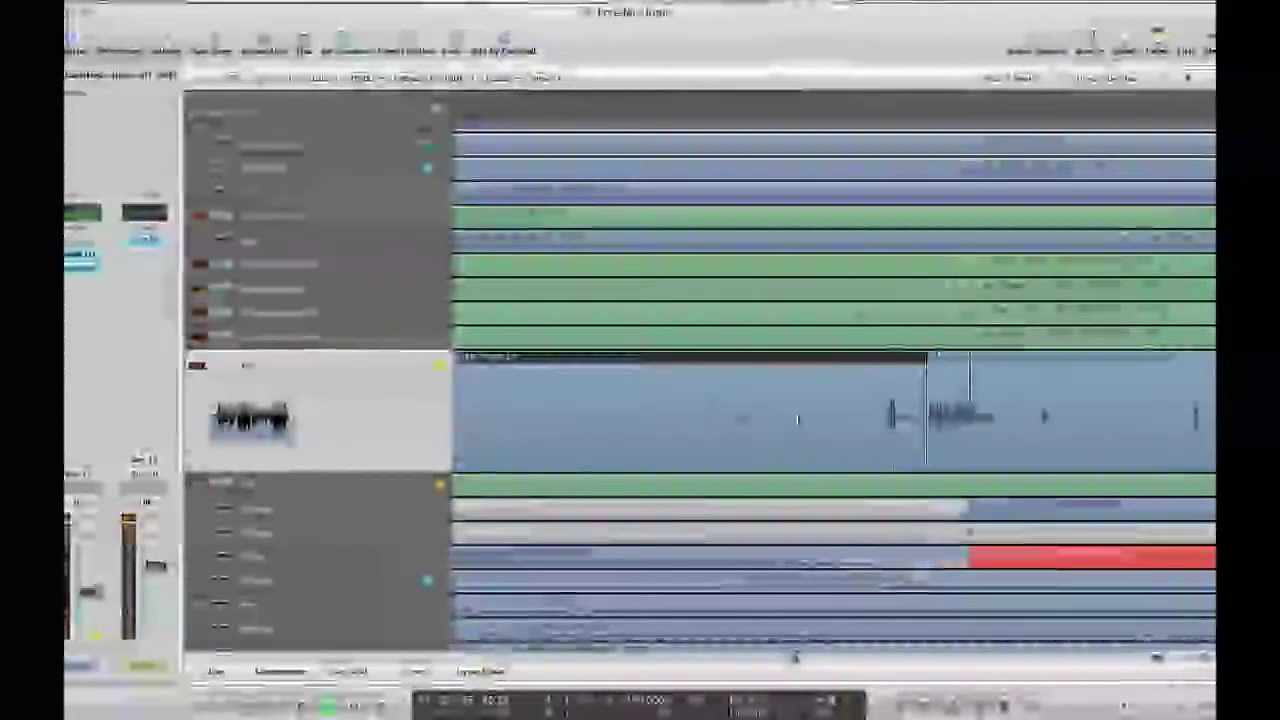
key(Delete)
click(812, 120)
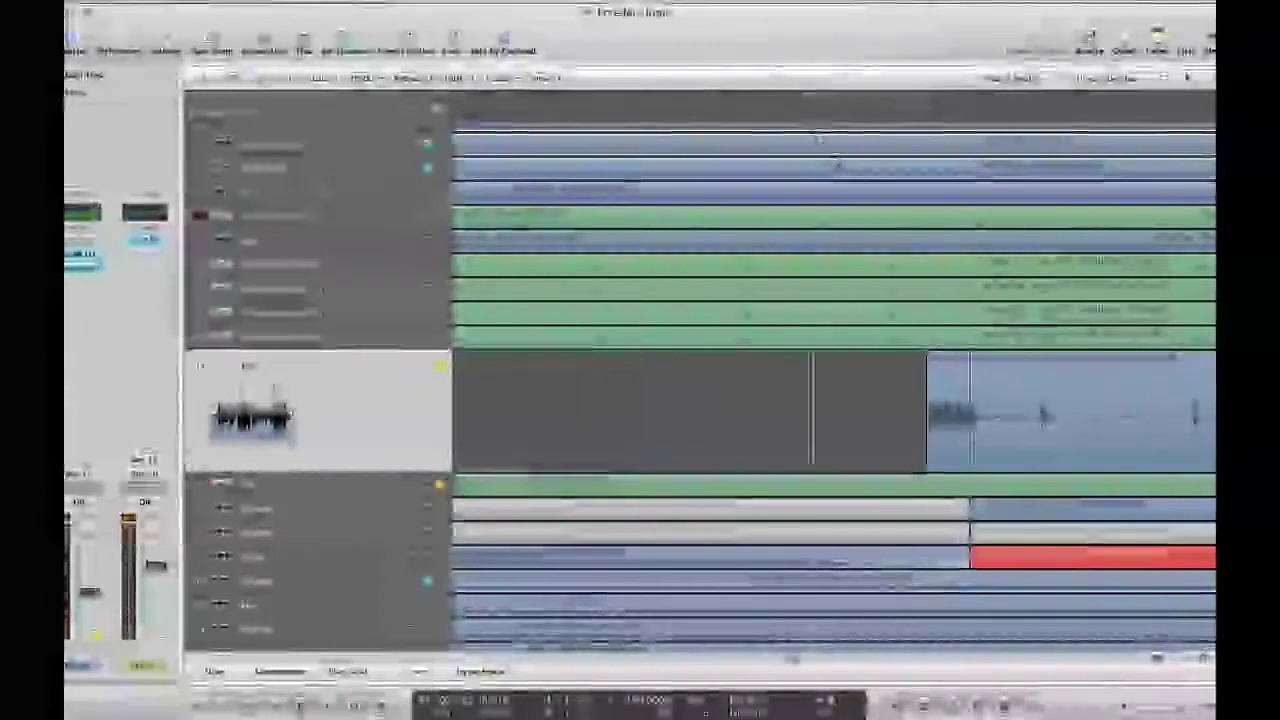
key(space)
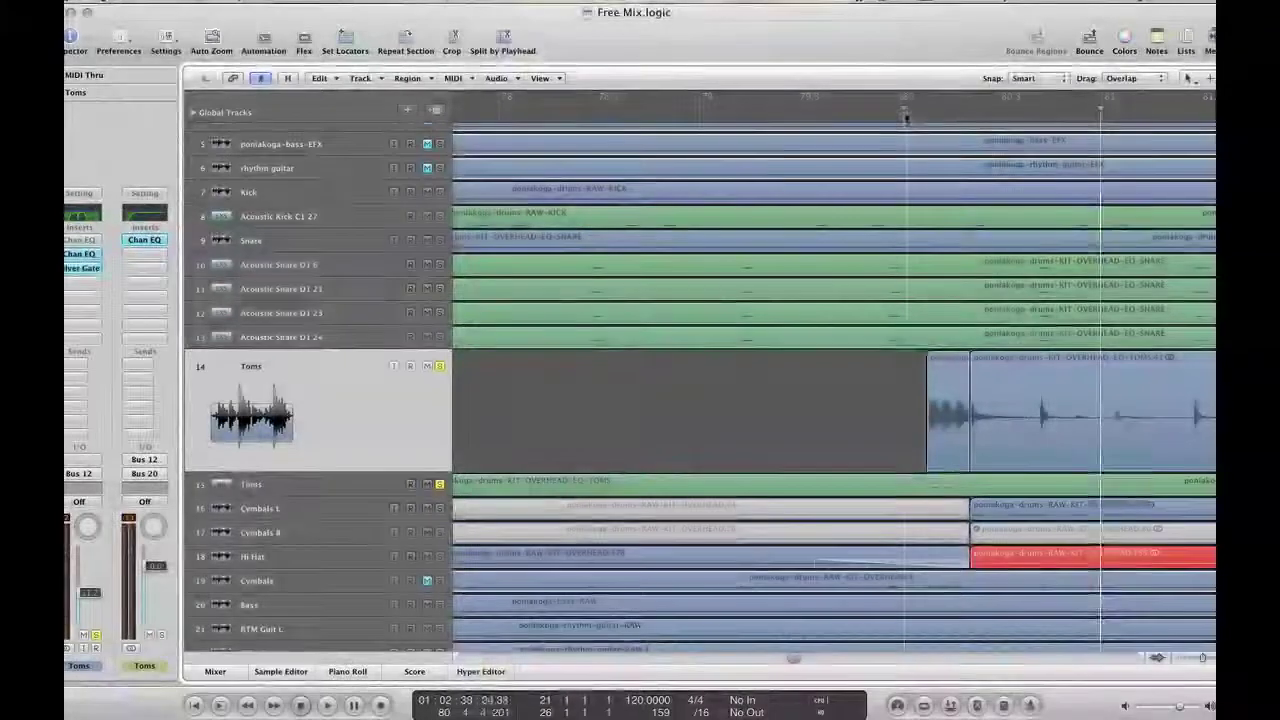
click(905, 108)
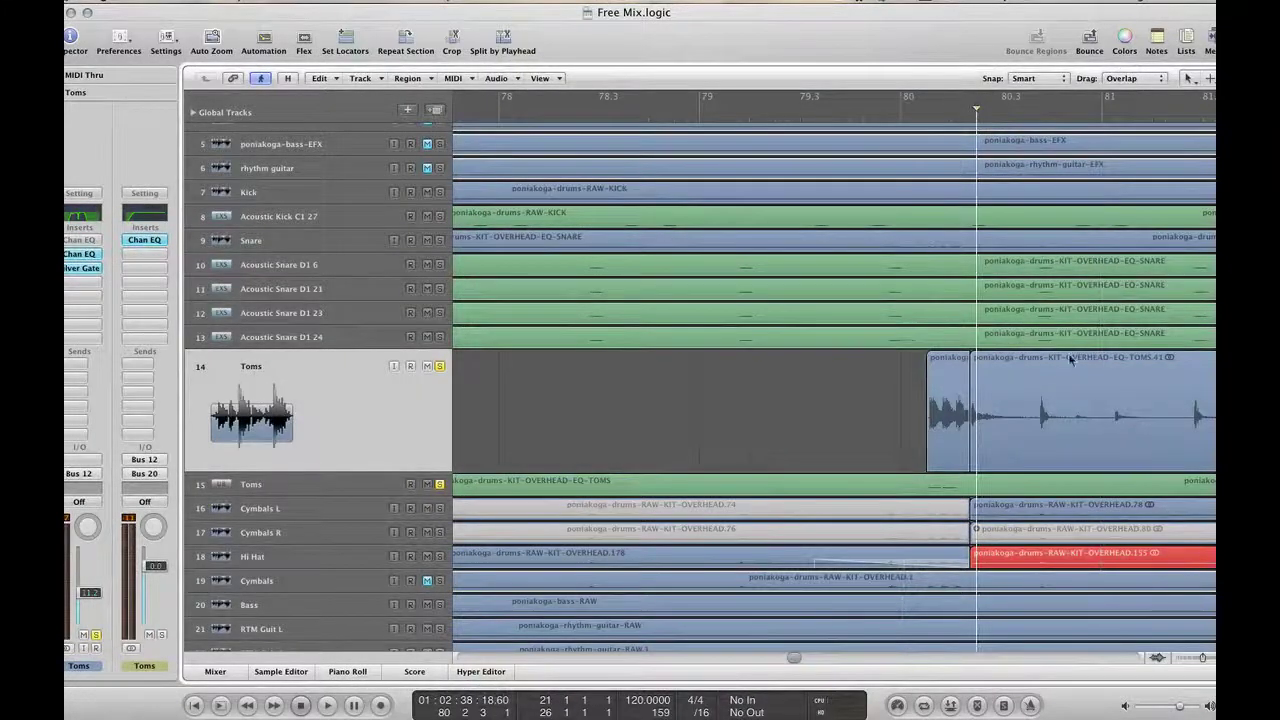
Delete the Toms region between the fill in bar 80 and the fill just after bar 89
drag(797, 662, 836, 655)
click(940, 391)
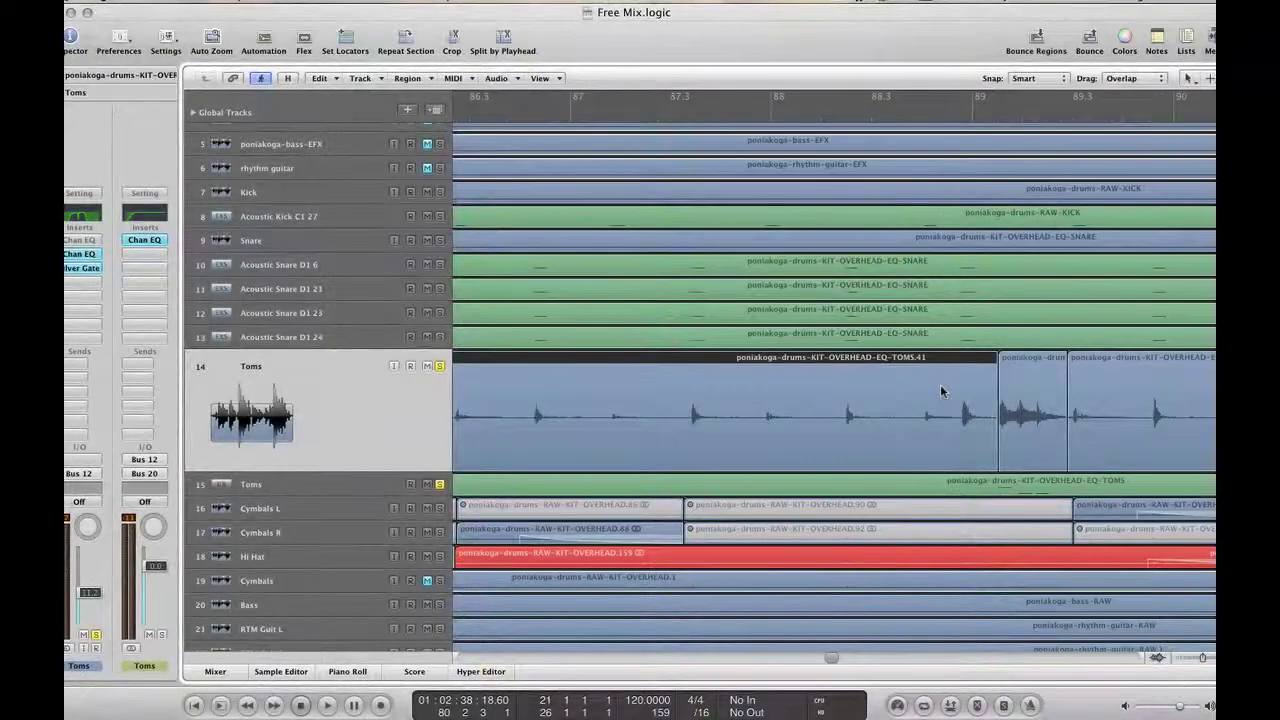
key(Delete)
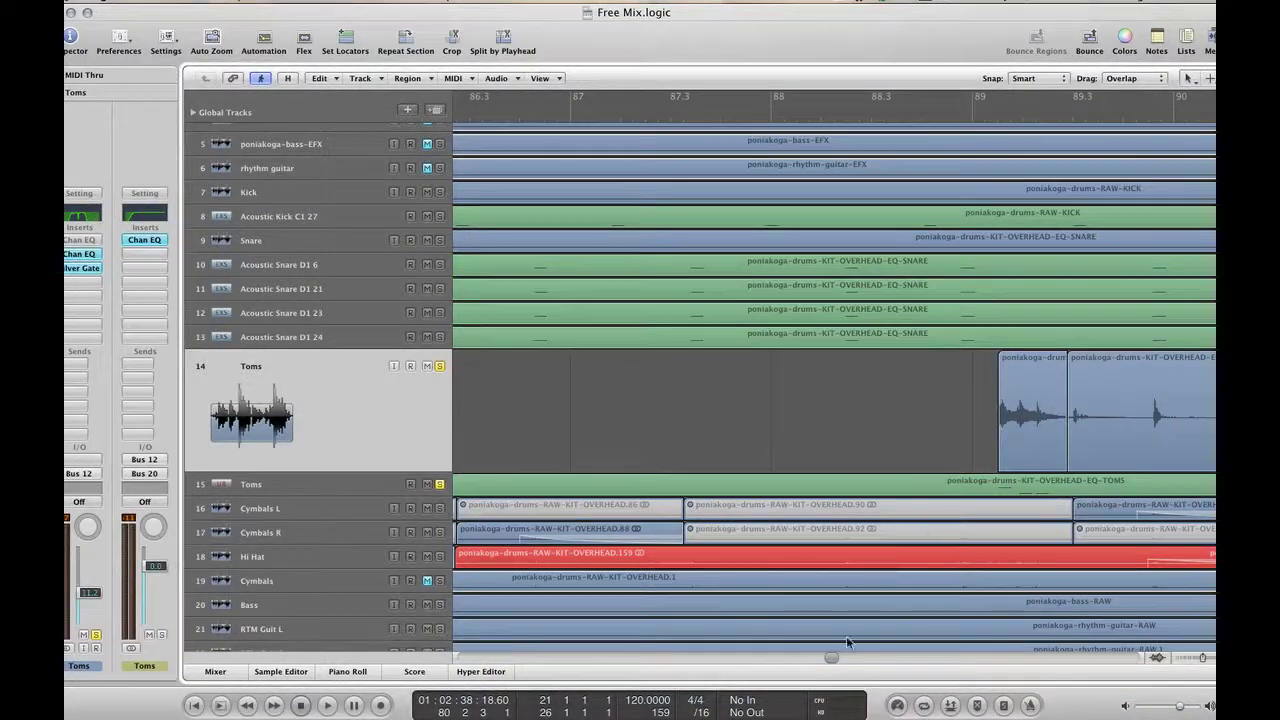
Set a cycle range from 80 1 1 1 to 80 3 1 1 around the tom fill and play the loop
drag(833, 661, 798, 660)
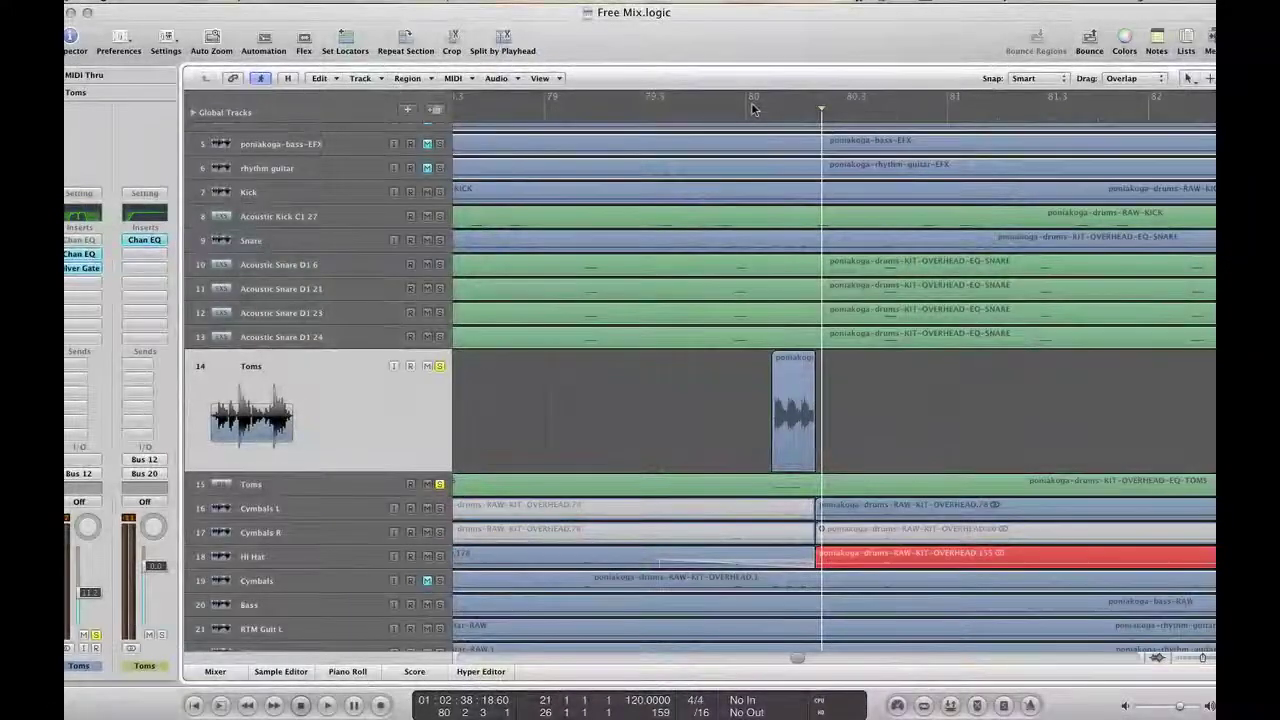
drag(748, 99, 848, 99)
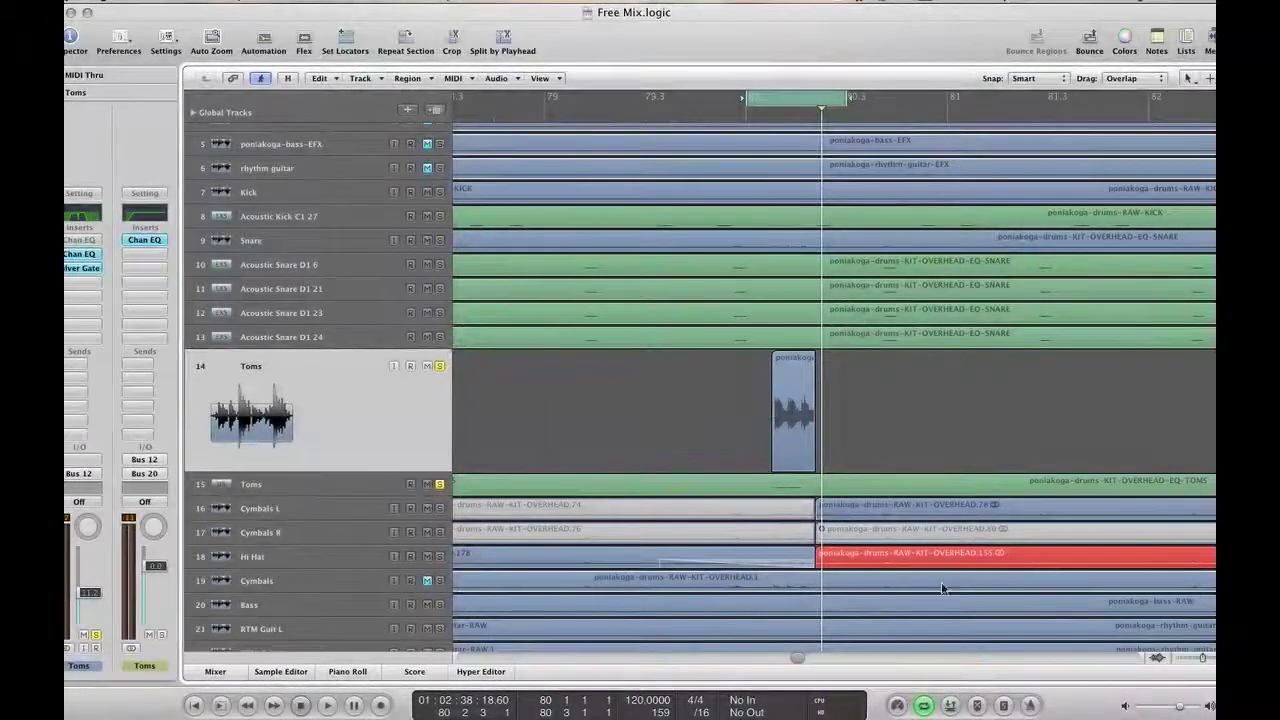
key(space)
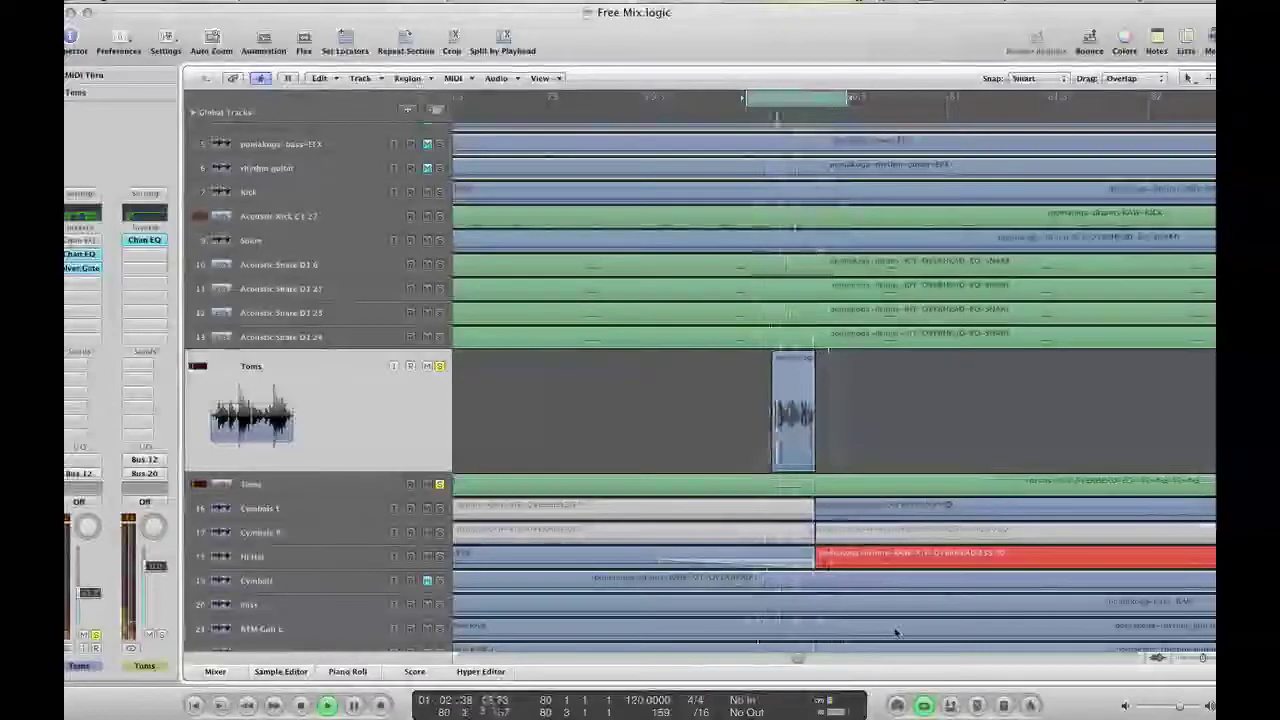
key(space)
Open the Toms MIDI region in the Piano Roll, copy the B1 note to E1 at 80 2 1 1, and play the loop
double_click(801, 492)
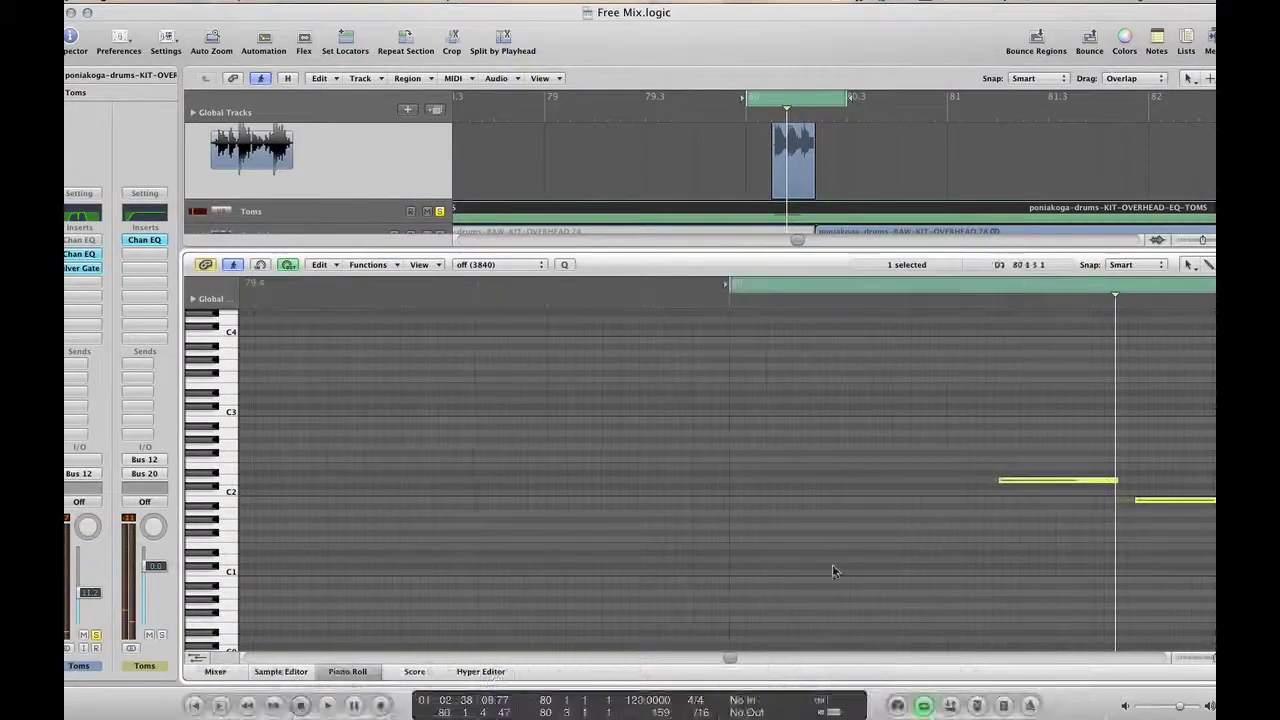
key(space)
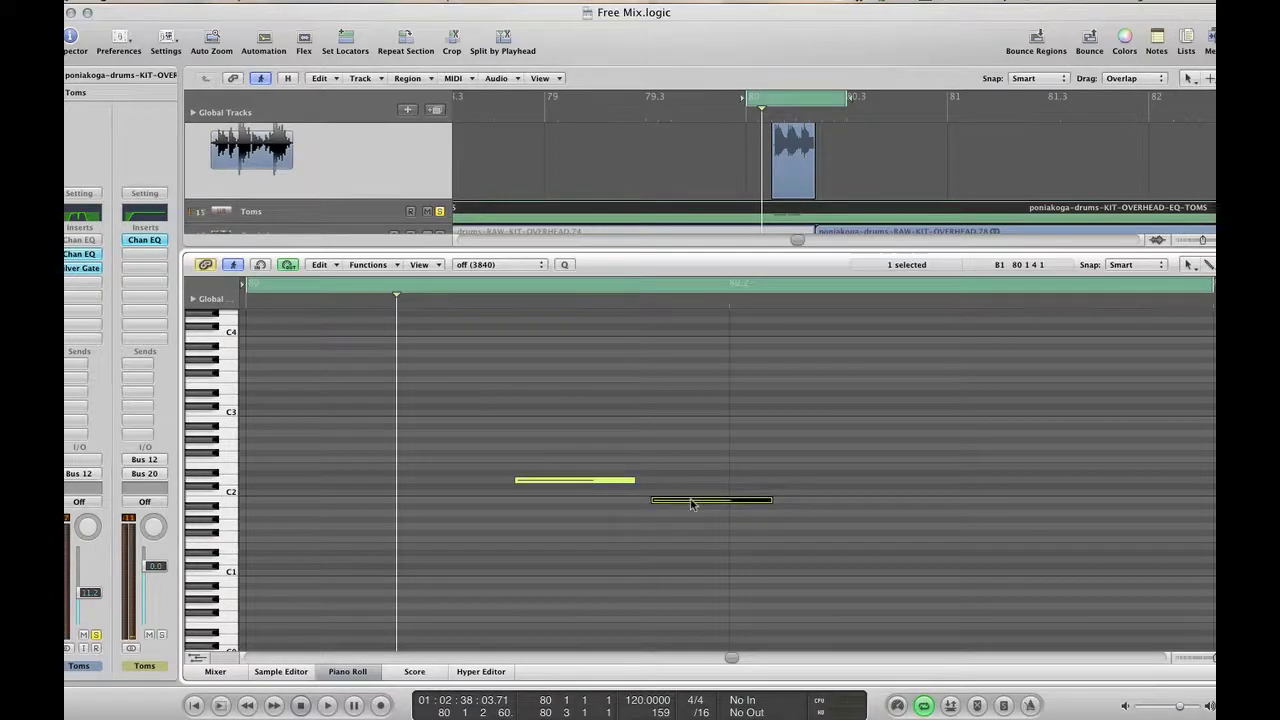
drag(690, 503, 800, 544)
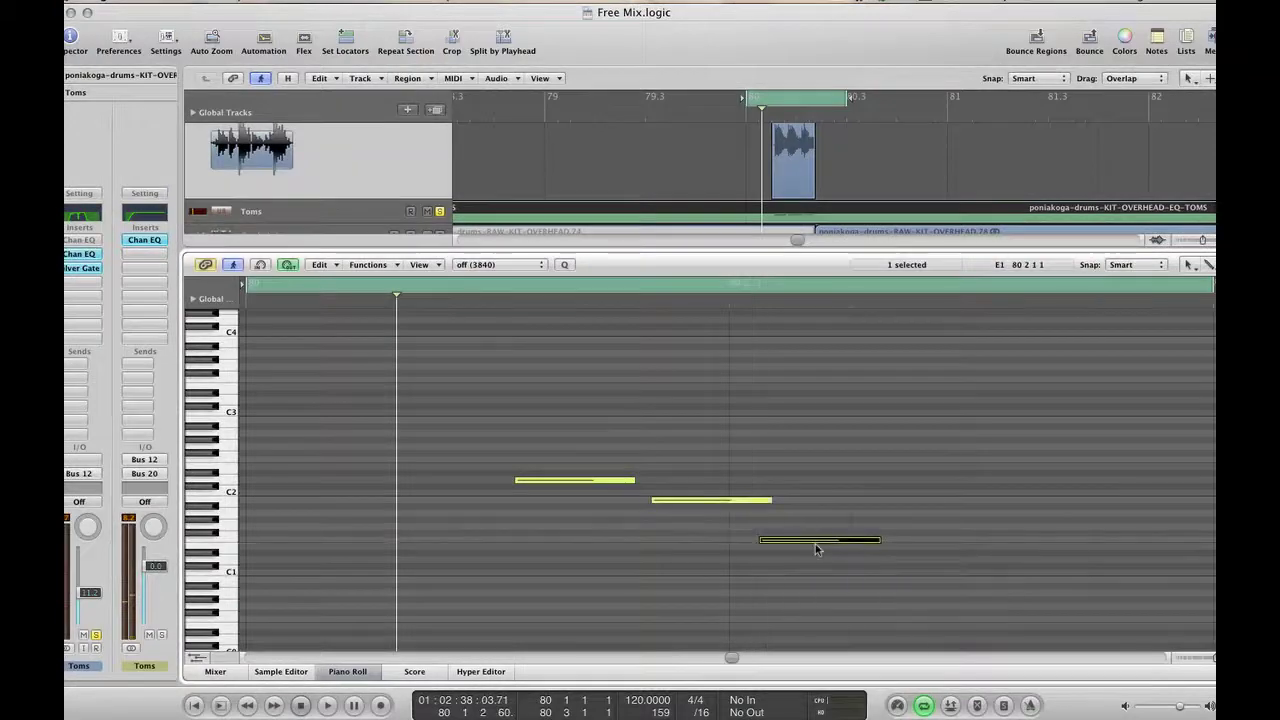
key(space)
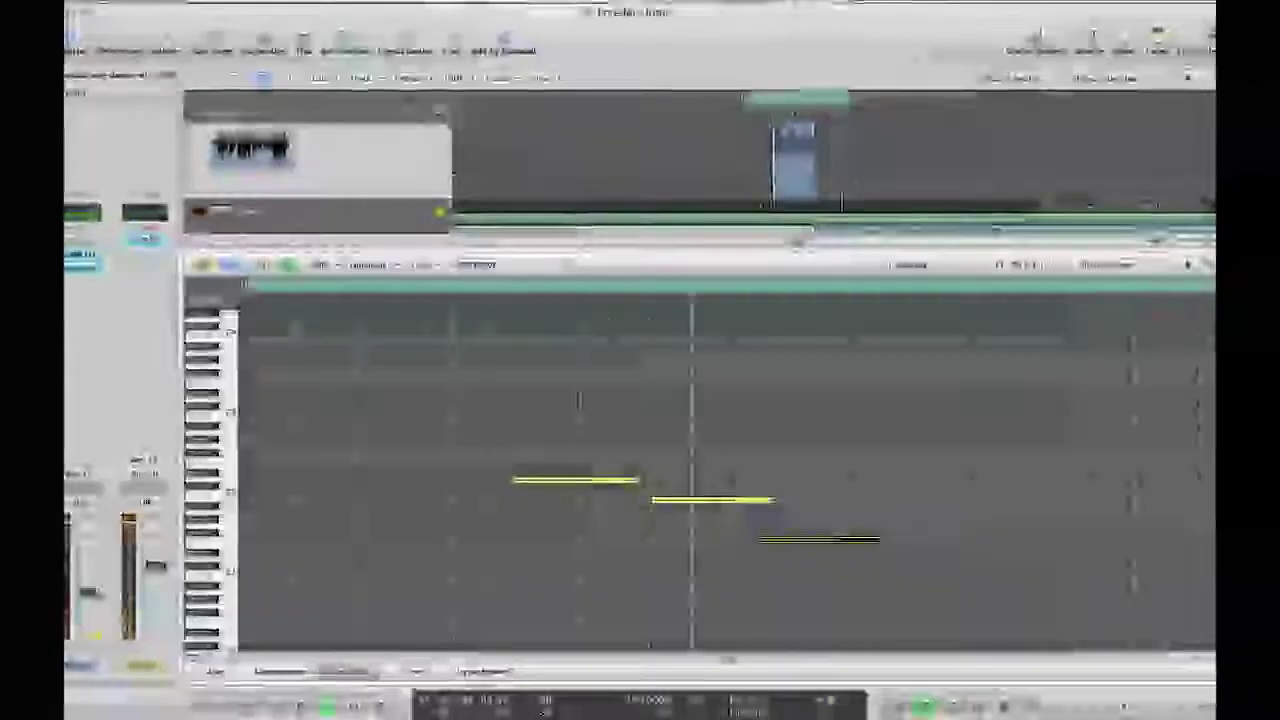
Shift the lowest tom note in bar 80 slightly later so it starts right after the second note, and close the Piano Roll
scroll(445, 146, up, 2)
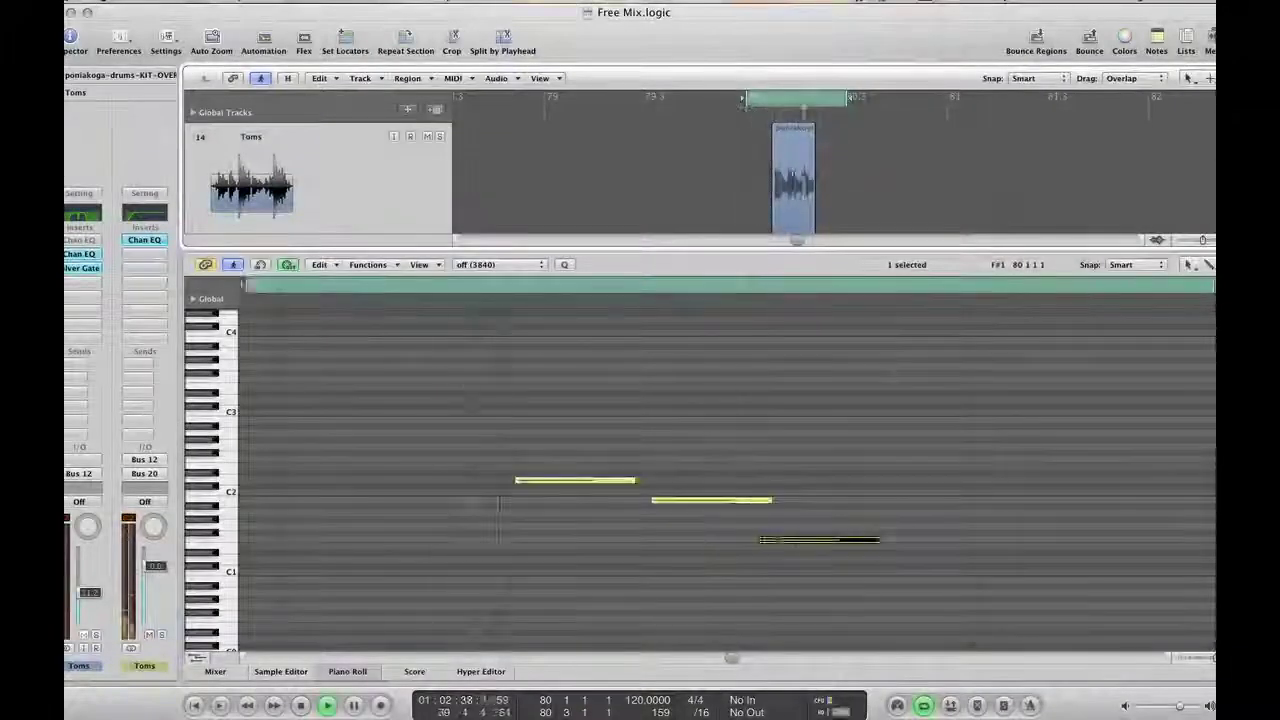
drag(801, 545, 817, 543)
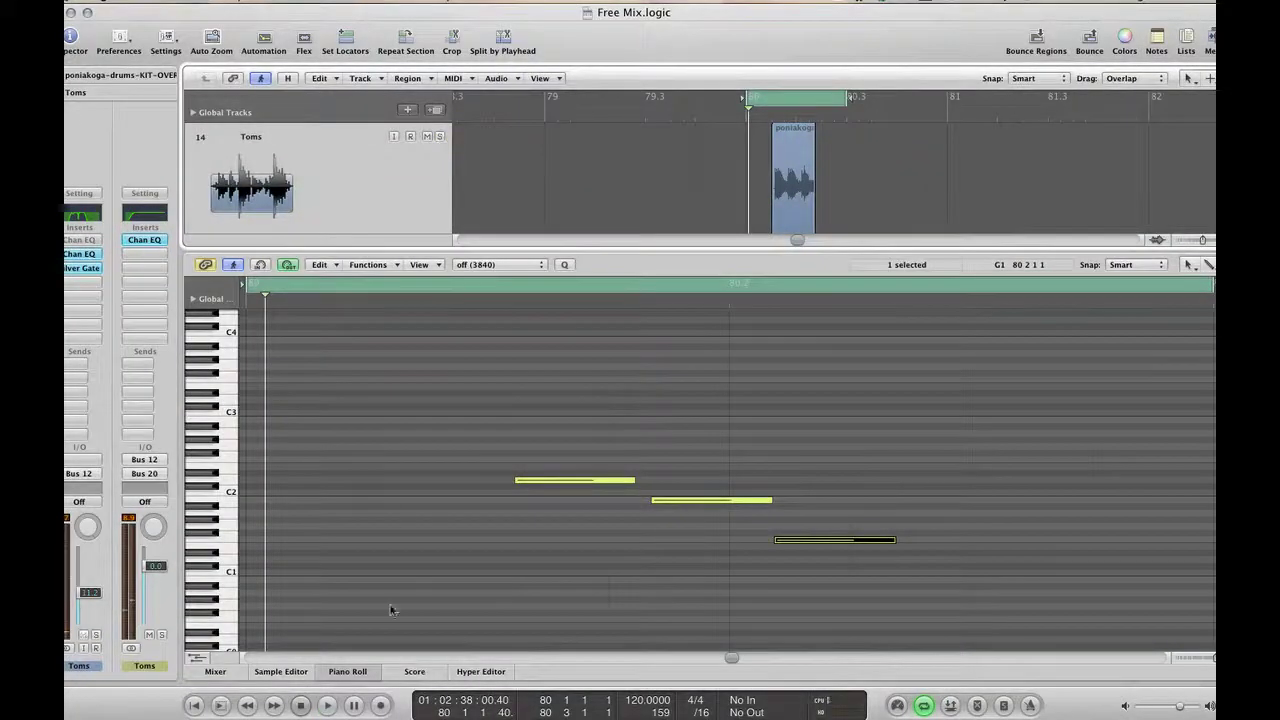
click(346, 672)
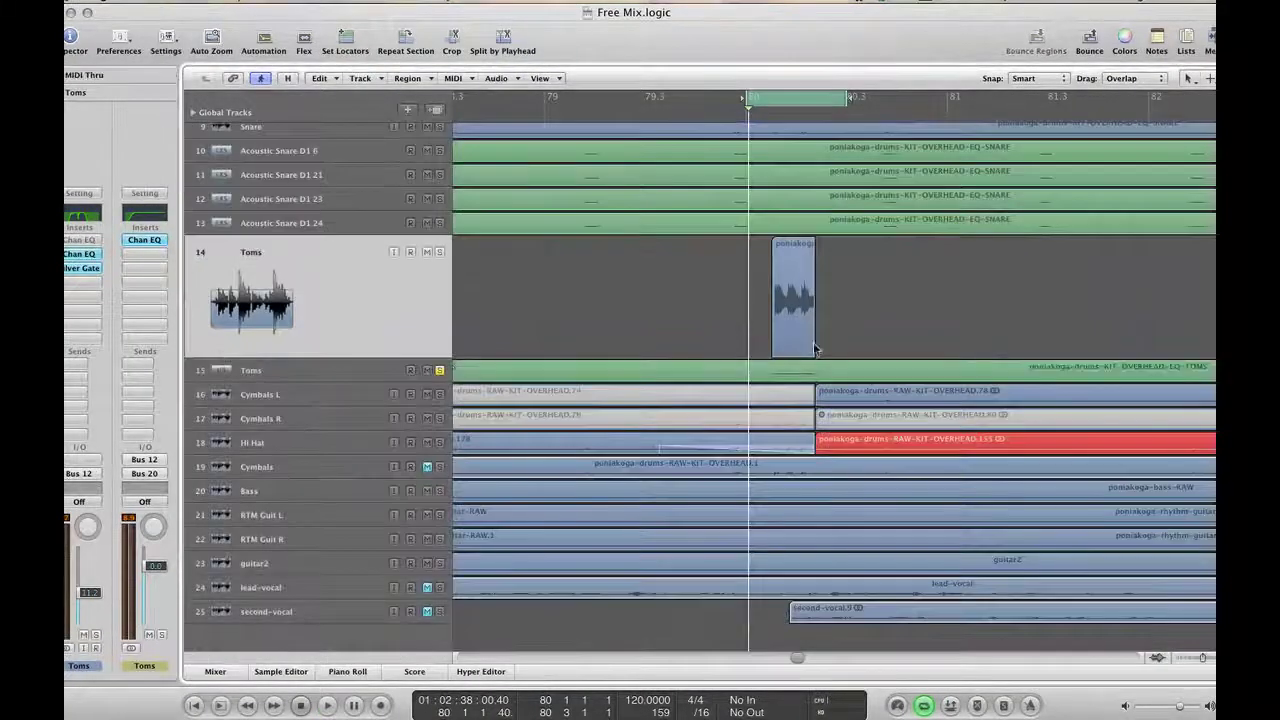
Extend the end of the tom fill region in bar 80 slightly while checking the loop, and select the fade tool
drag(810, 346, 822, 346)
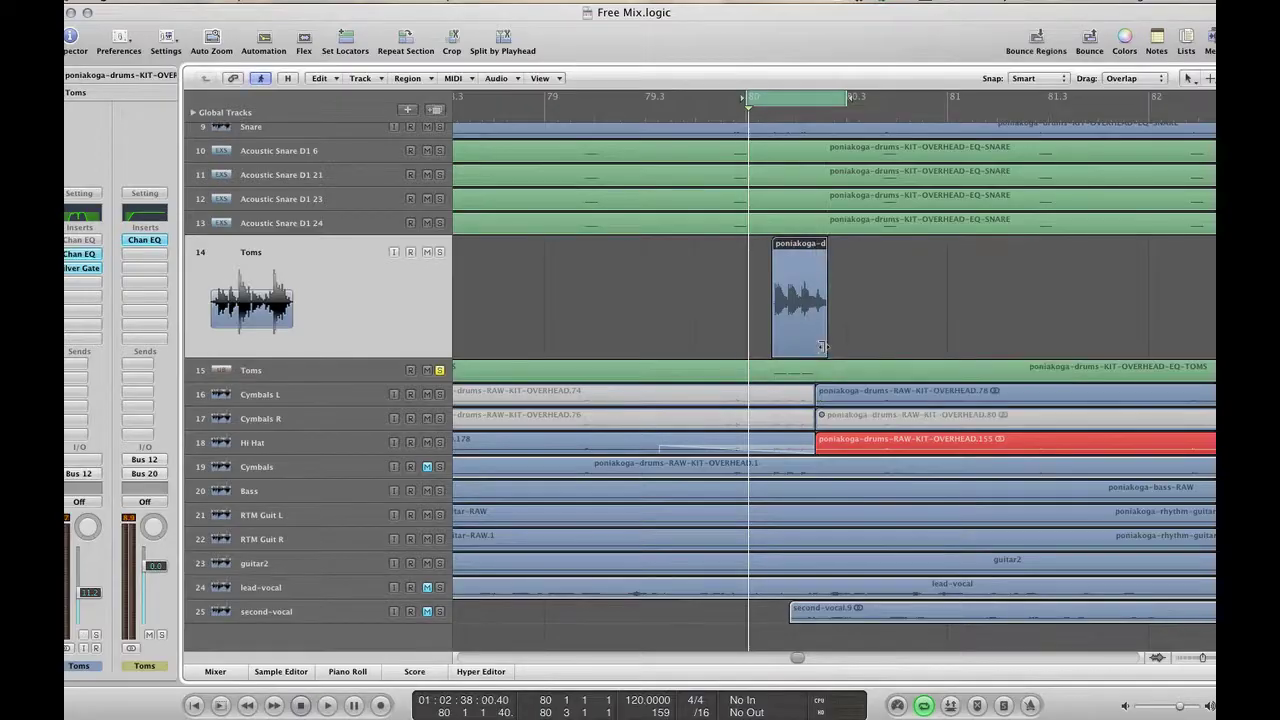
key(space)
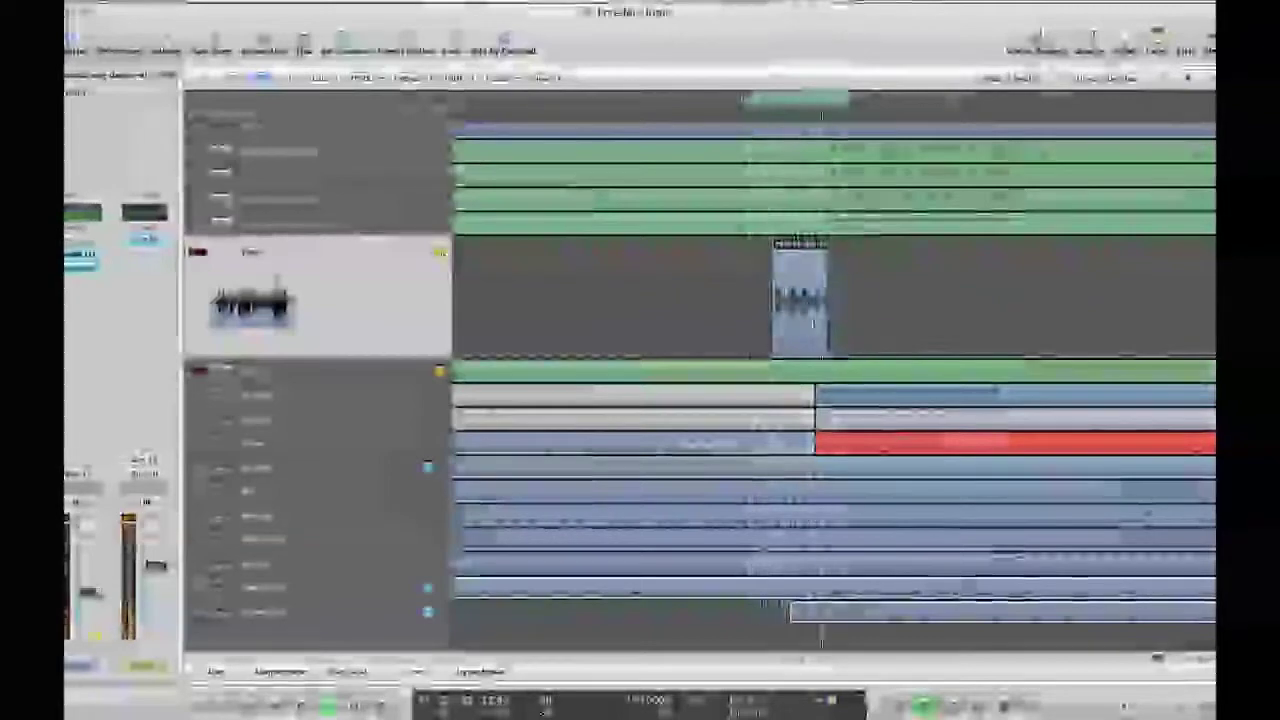
drag(829, 355, 818, 356)
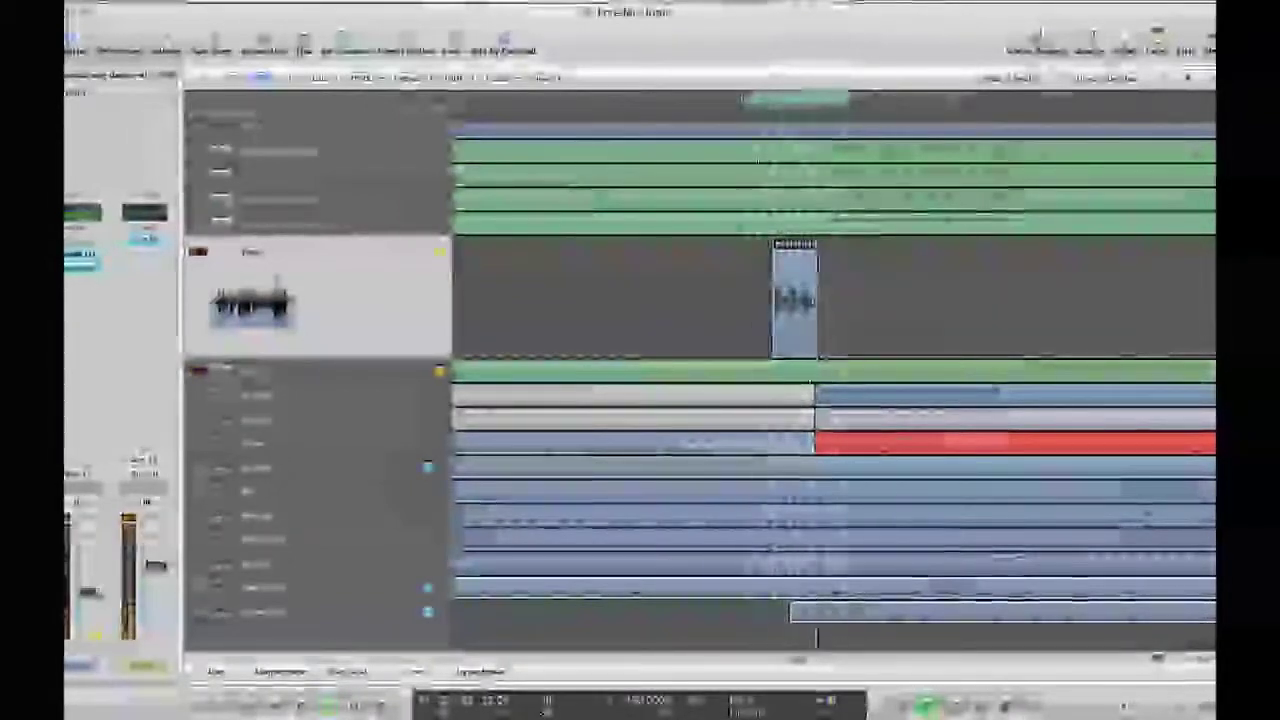
drag(817, 355, 821, 355)
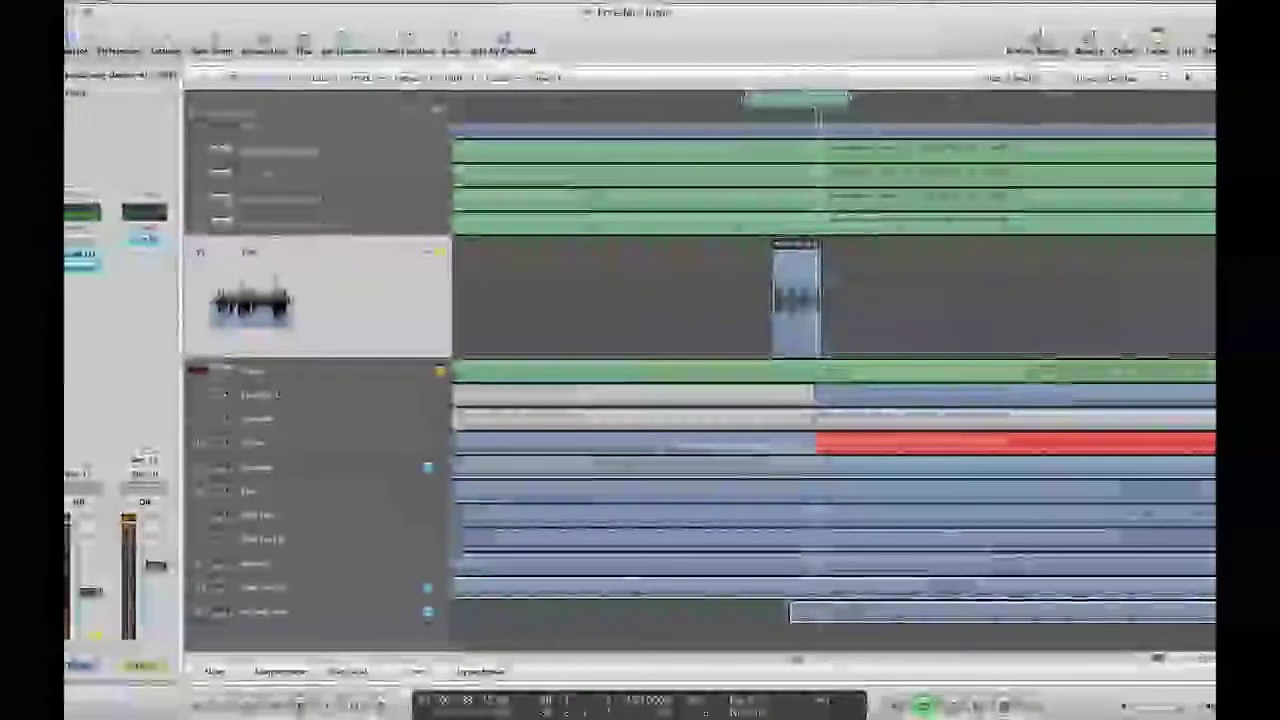
key(Escape)
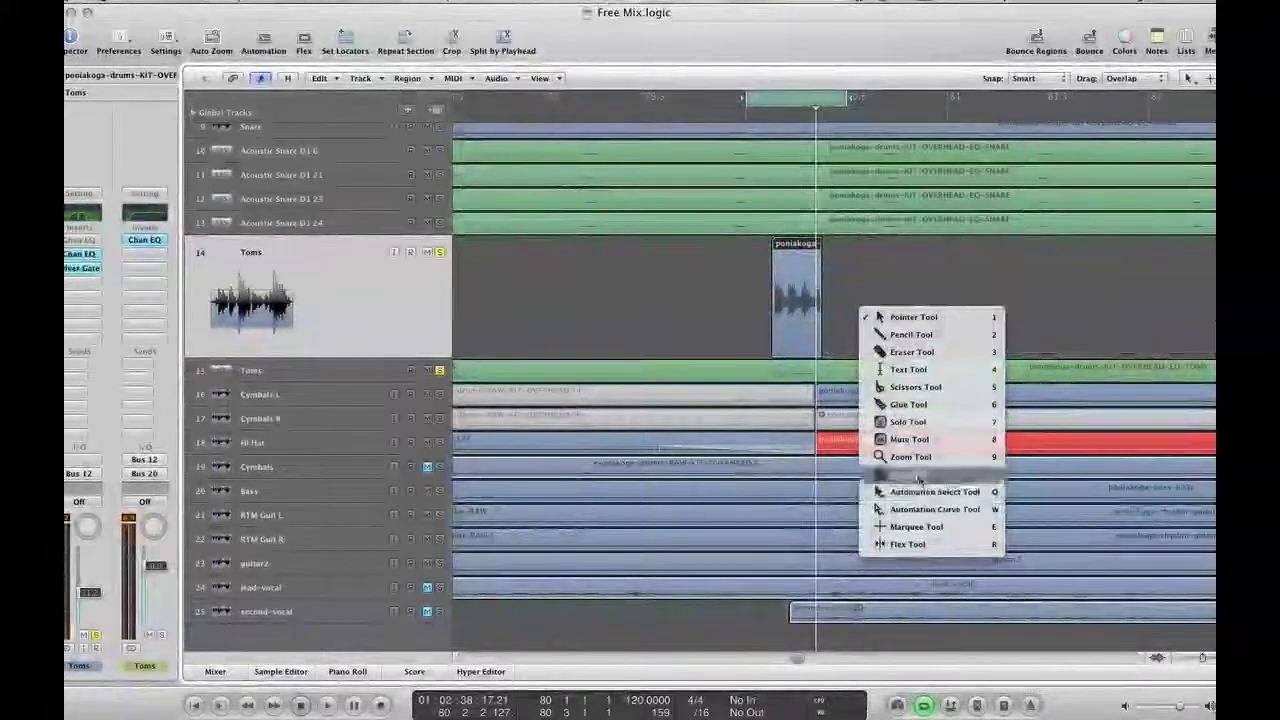
click(918, 478)
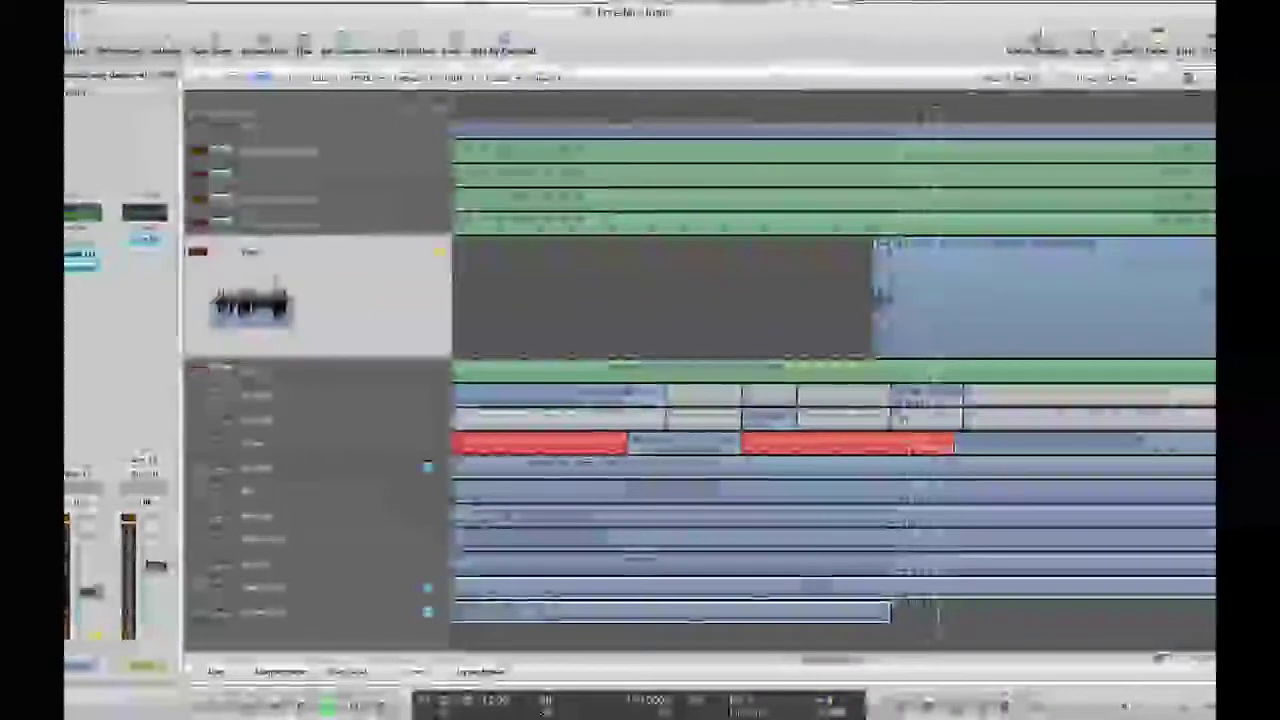
Delete the Toms region ahead of the fill in bar 101 and play from just before that fill
drag(832, 661, 862, 660)
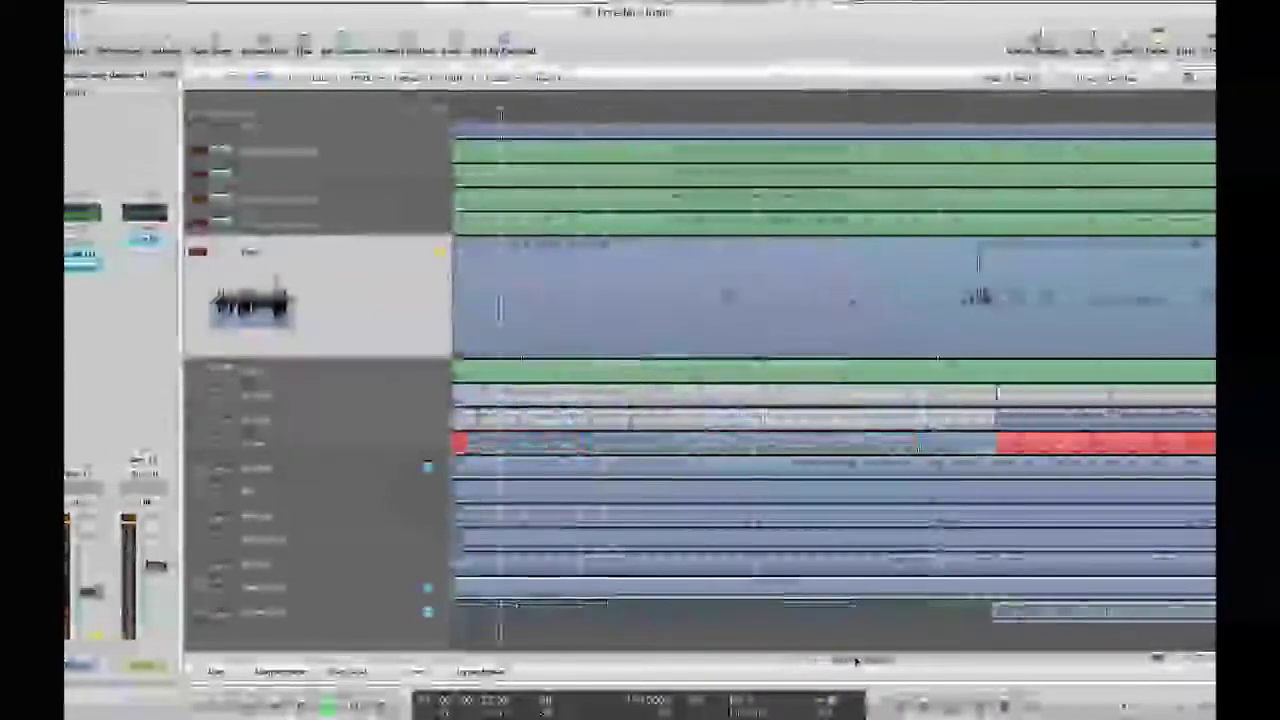
click(813, 314)
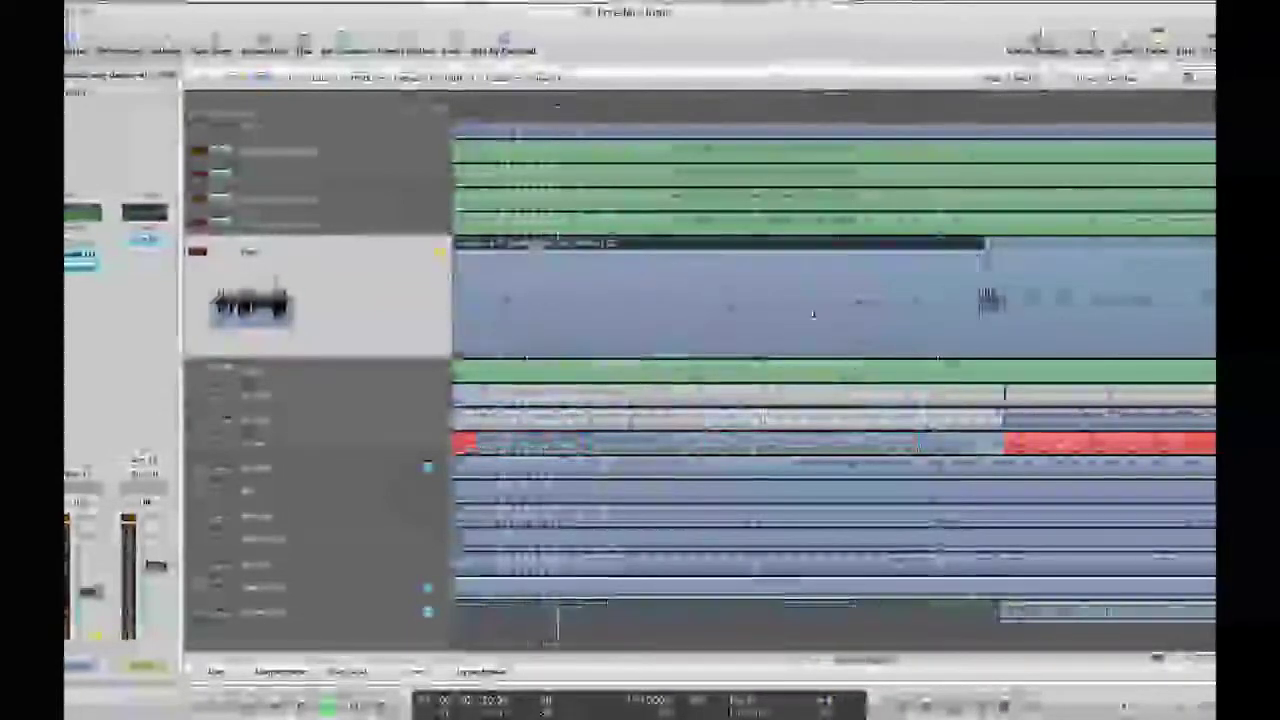
key(Delete)
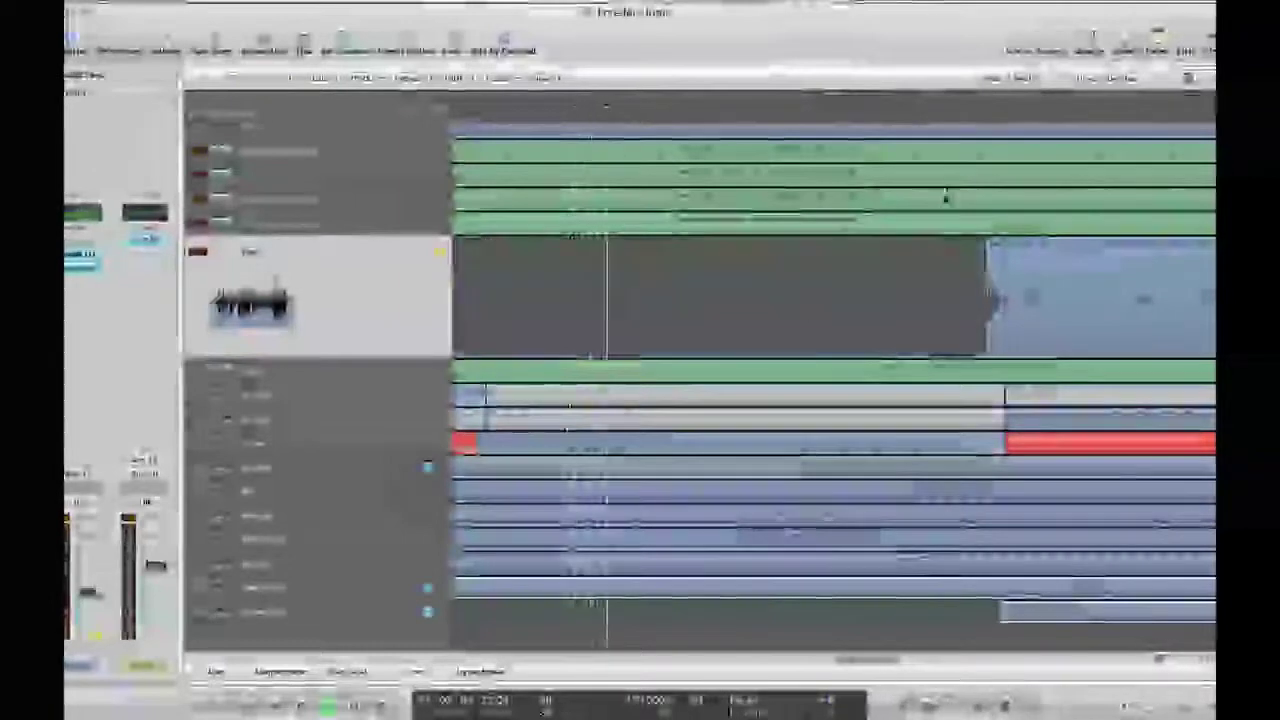
click(963, 112)
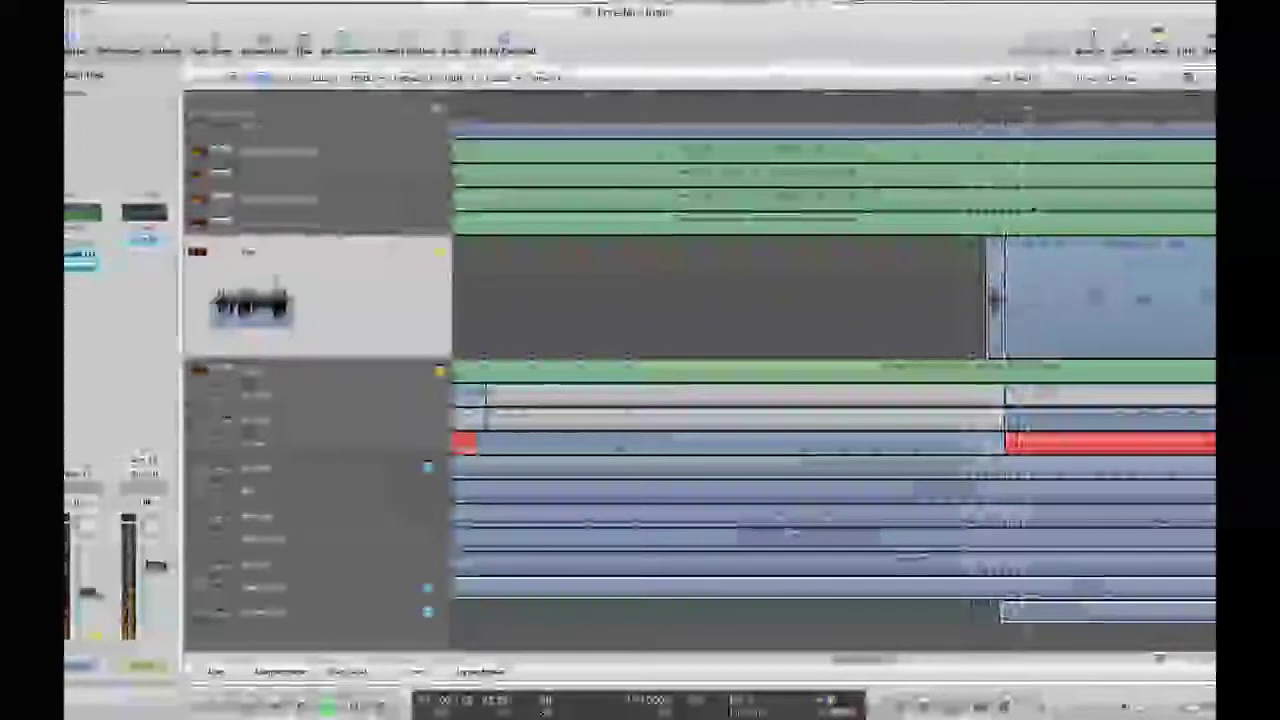
Delete the Toms regions between the fills in bars 101, 107, 110 and 113, keeping only the fills
drag(895, 661, 935, 660)
click(708, 263)
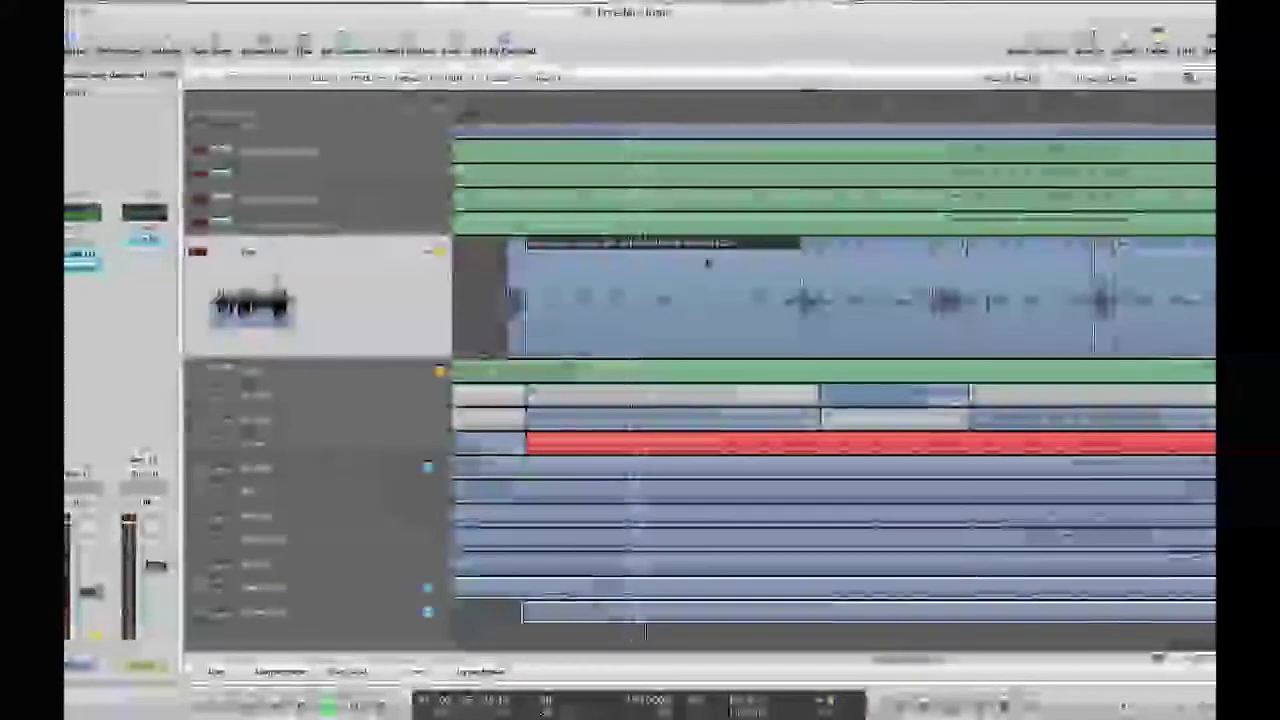
key(Delete)
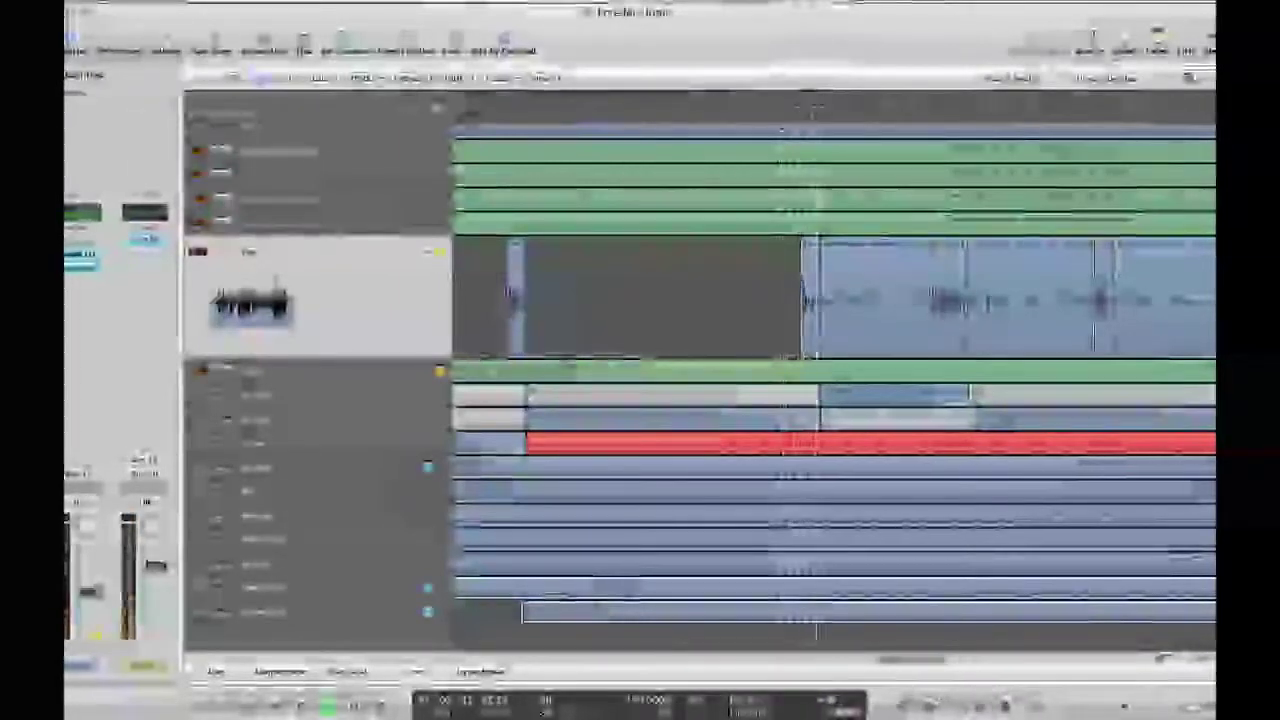
click(895, 294)
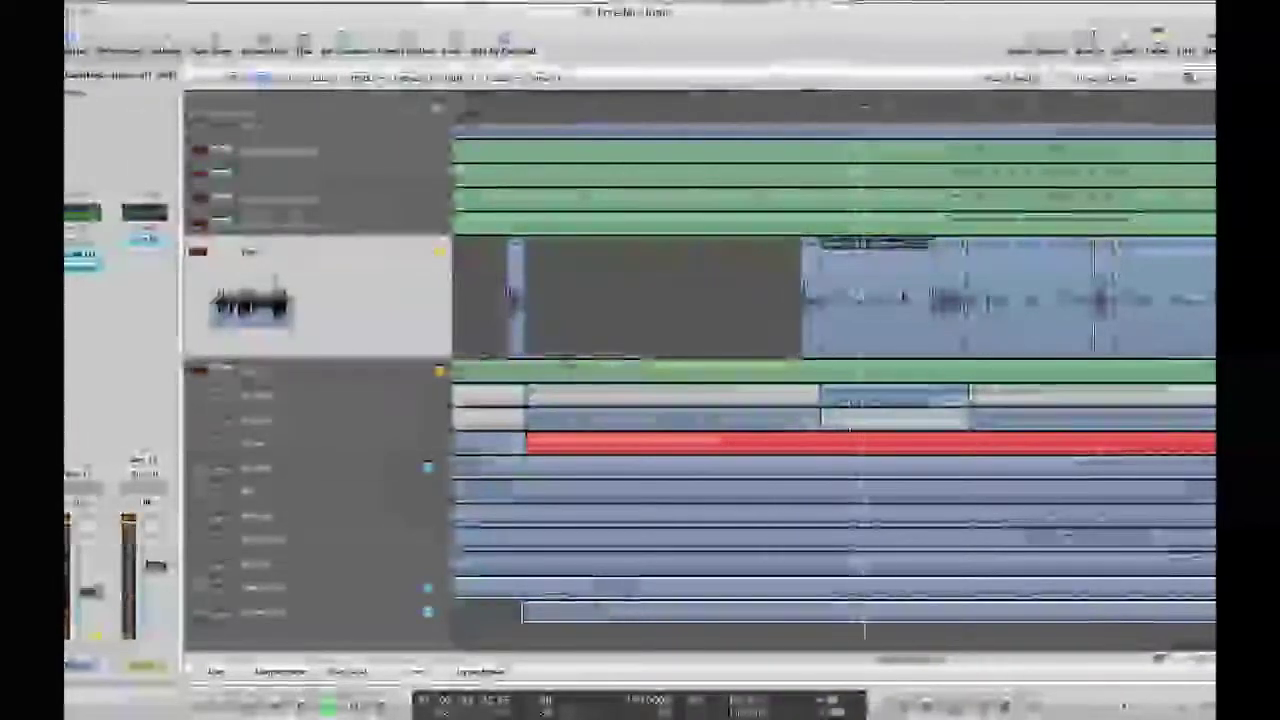
key(Delete)
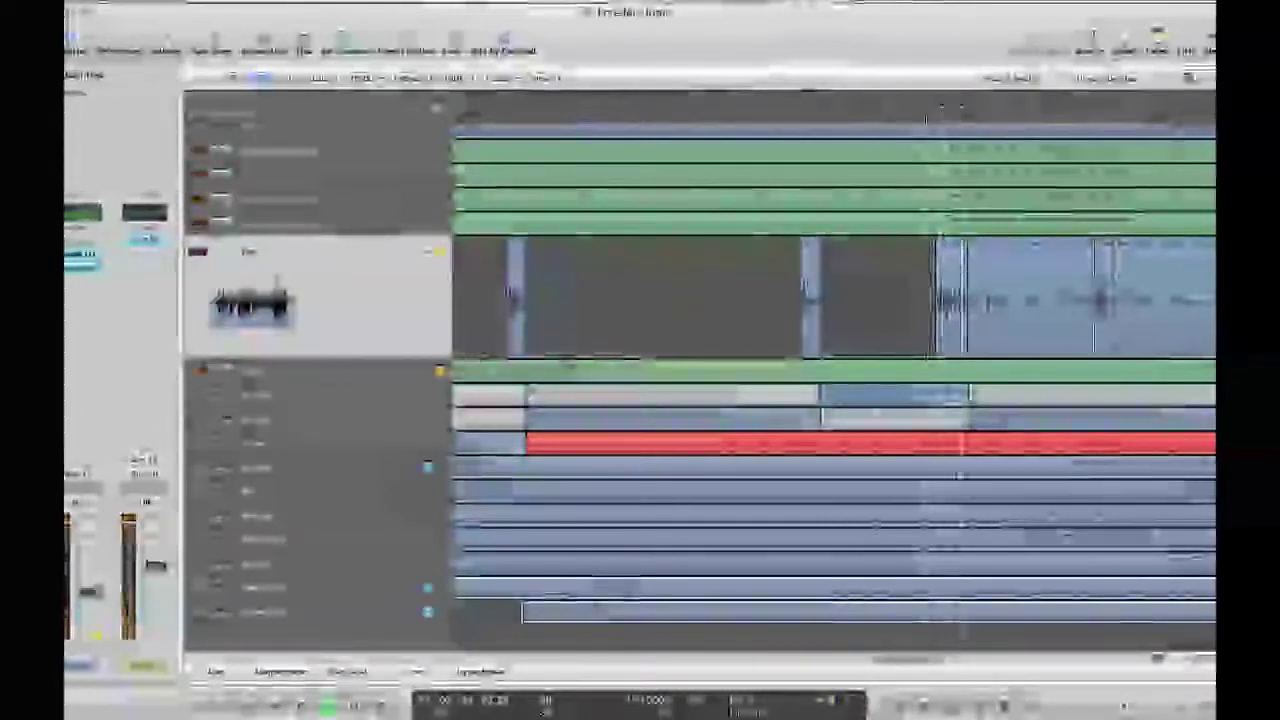
click(1026, 304)
key(Delete)
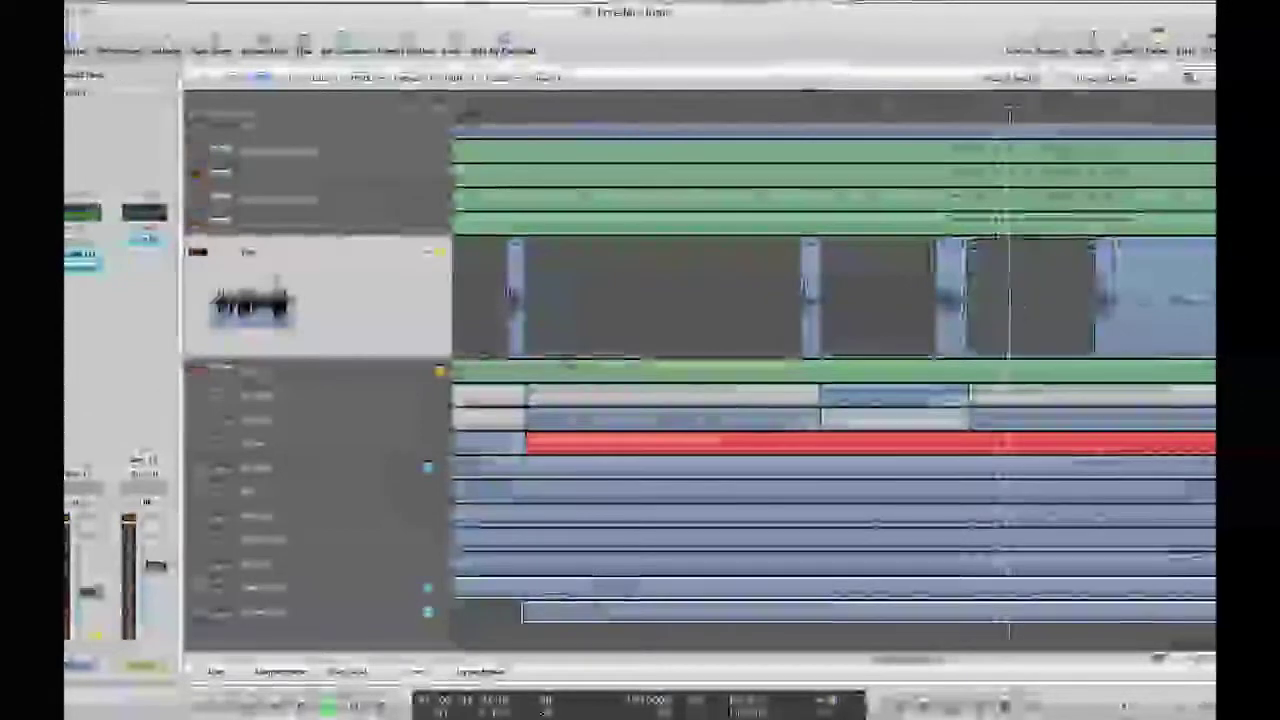
Play the Toms audio and Toms MIDI tracks soloed together to compare them around the fill in bar 110
key(space)
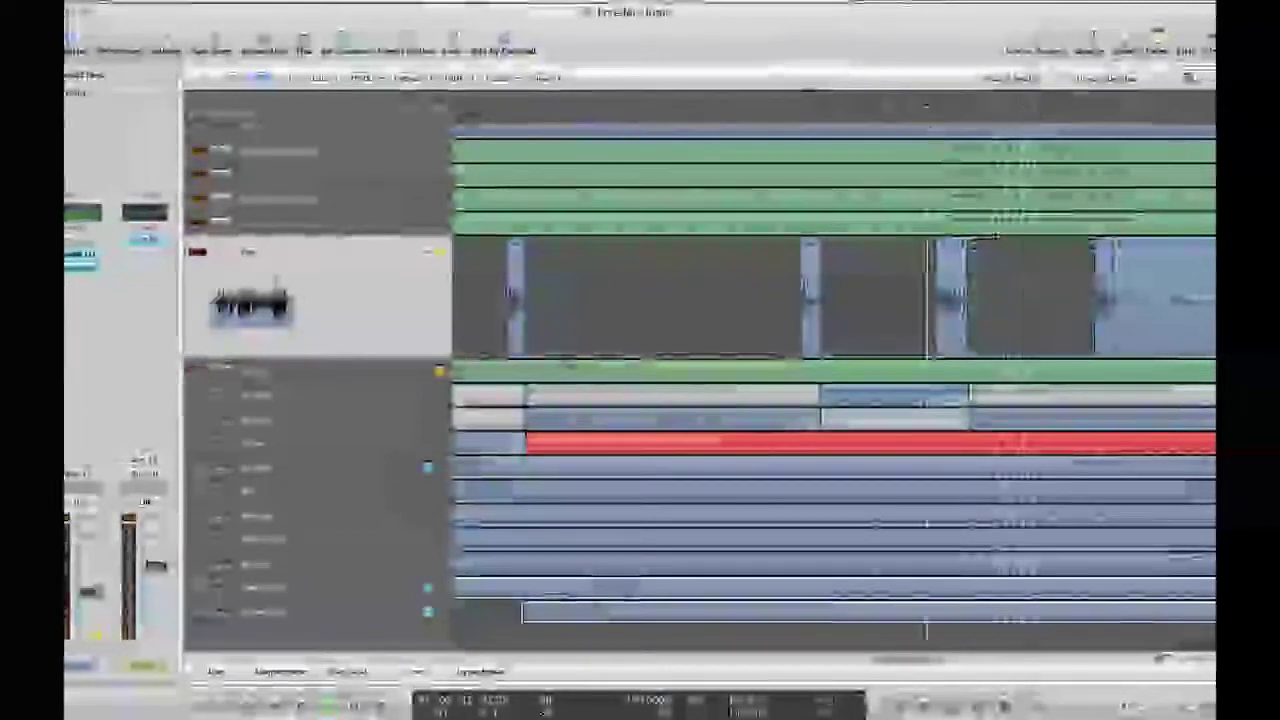
click(441, 372)
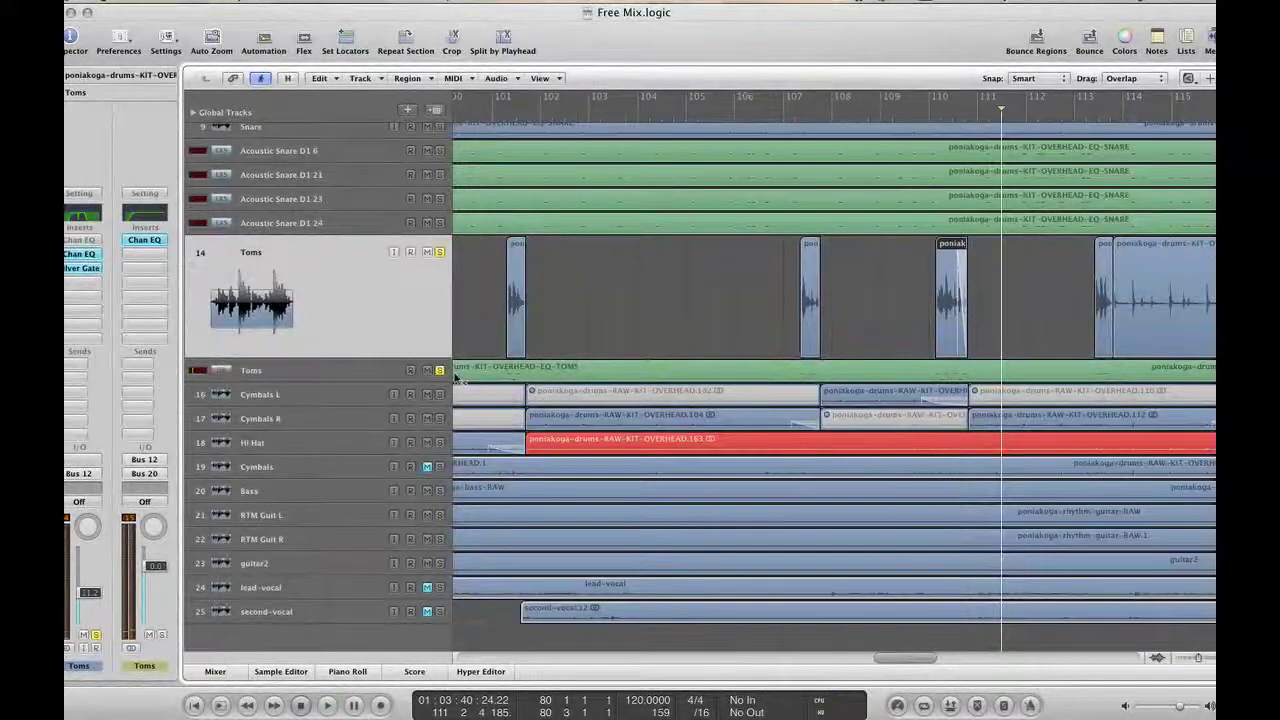
key(space)
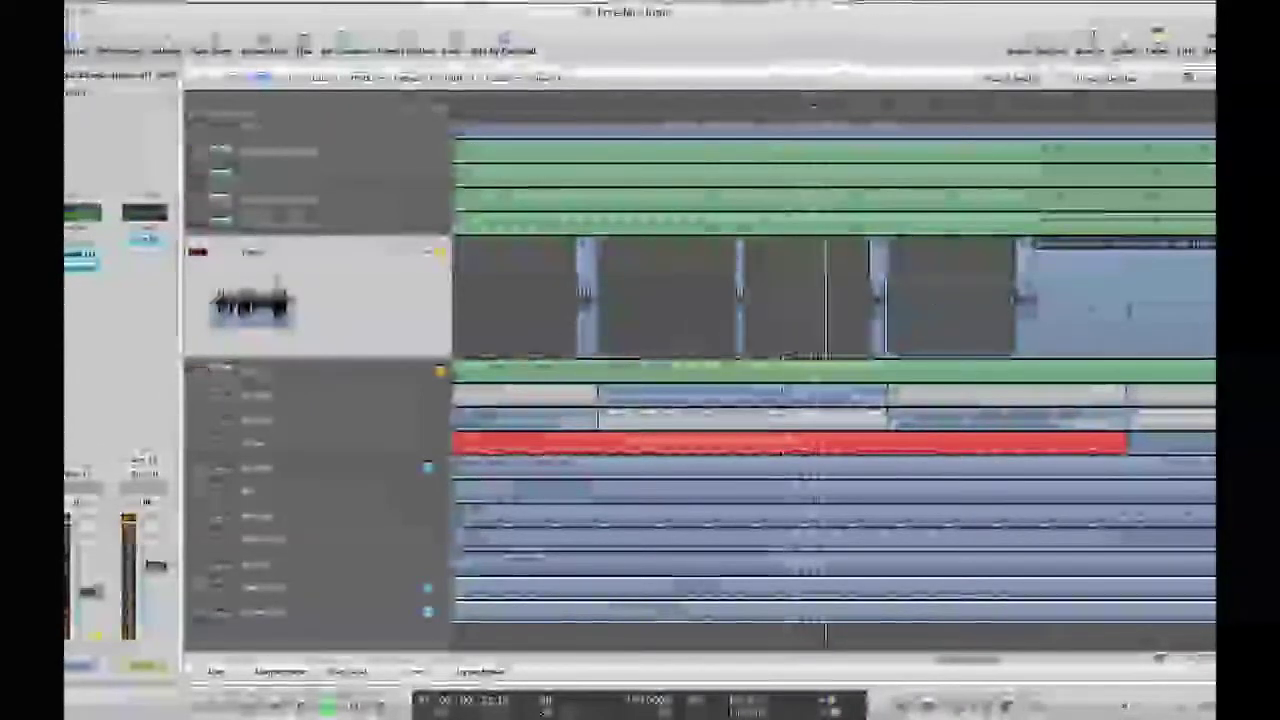
Delete the remaining Toms regions before and after the last tom fill
drag(950, 660, 982, 660)
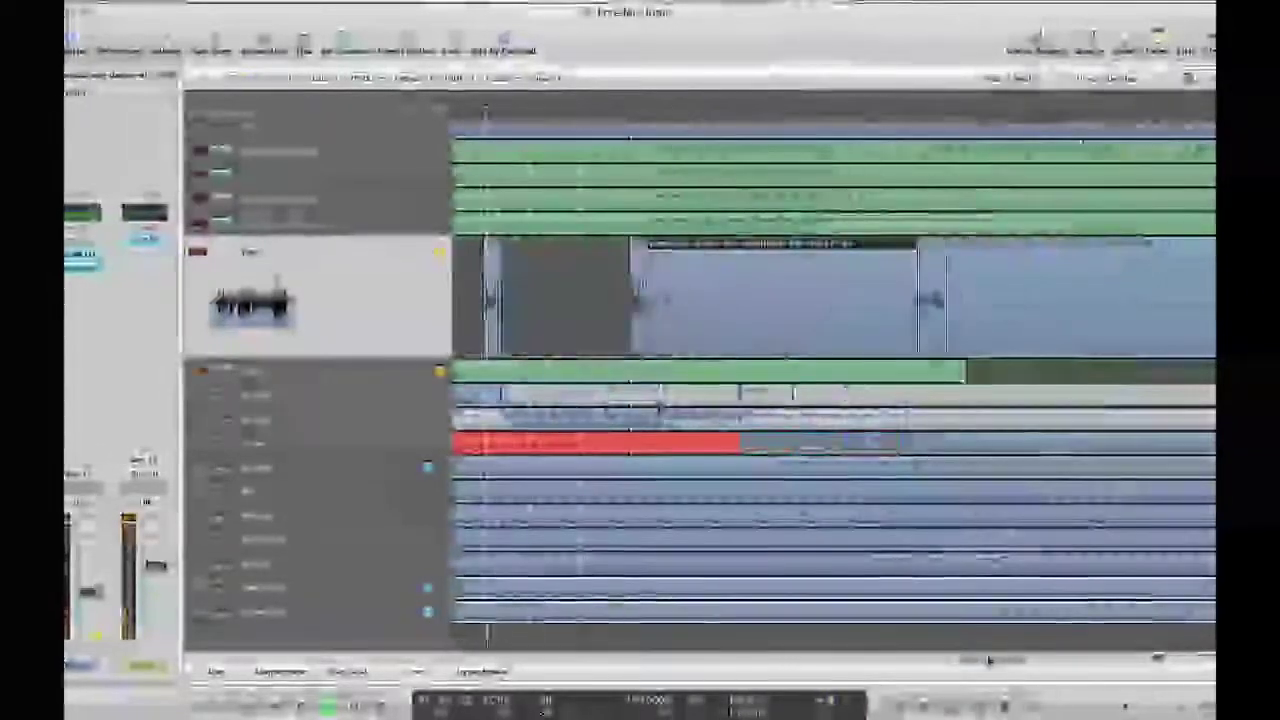
key(Delete)
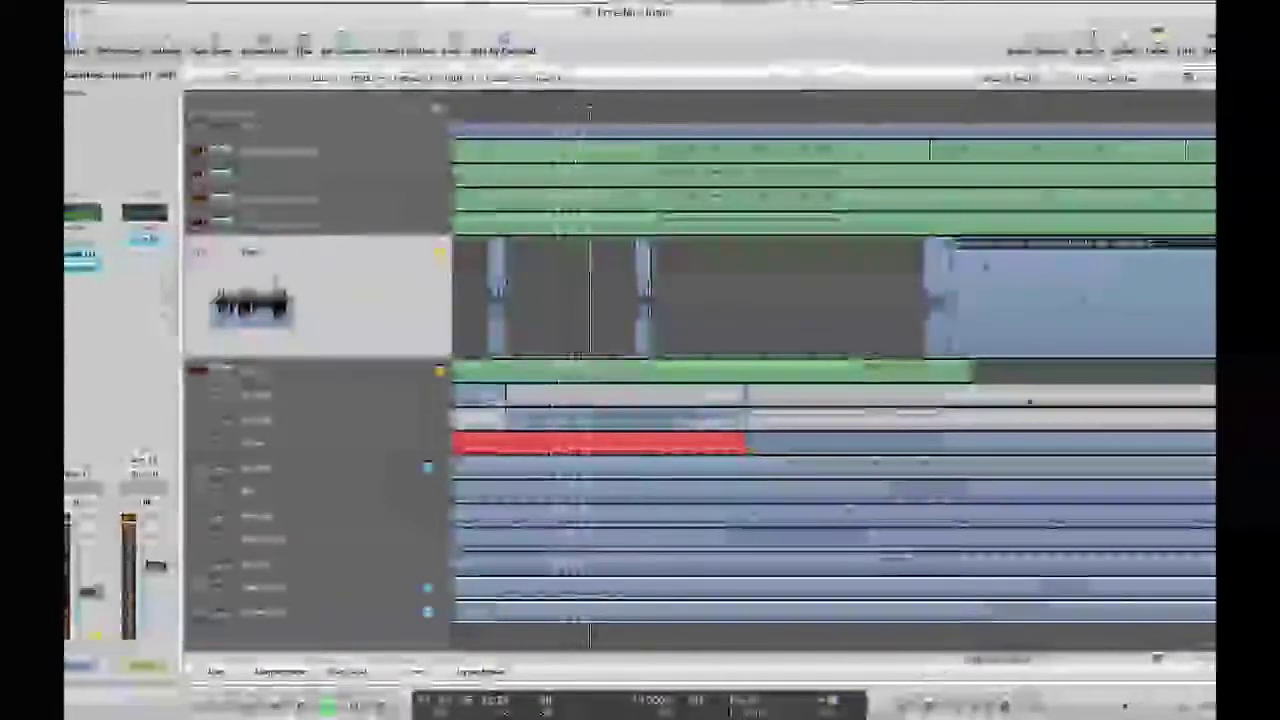
key(Delete)
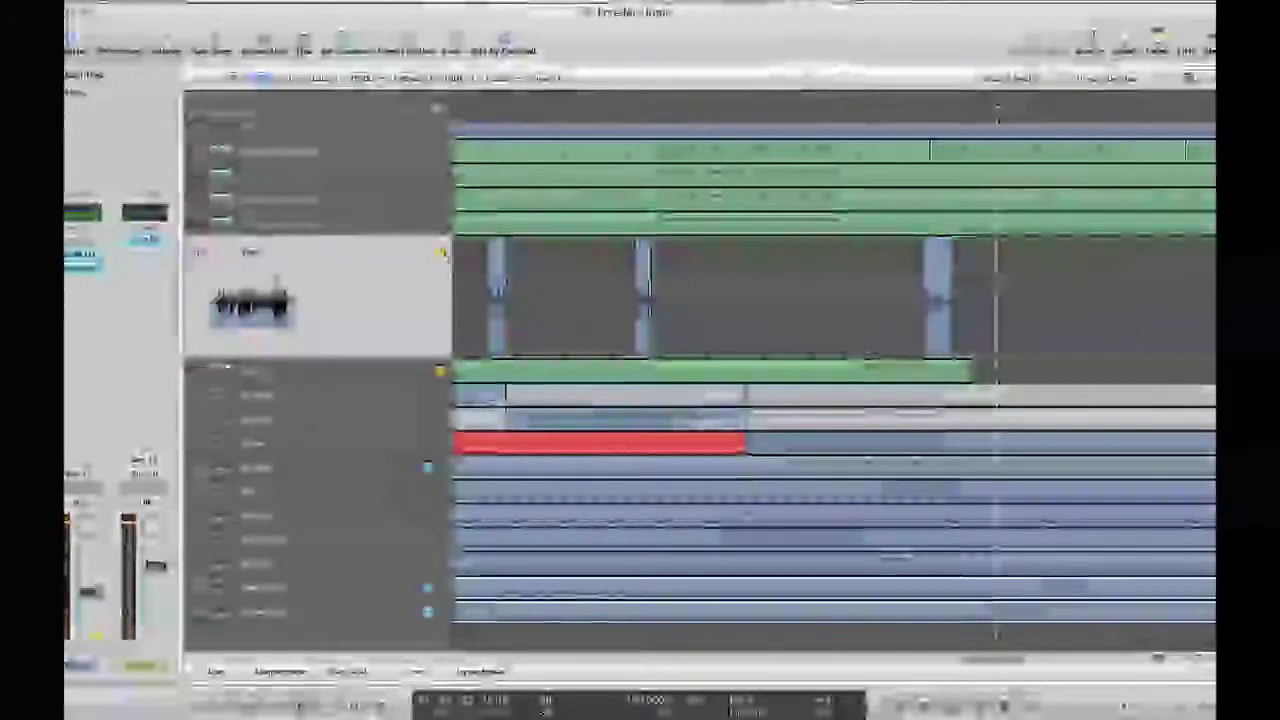
Turn off solo on both Toms tracks, return the playhead to the project start and show more of the timeline
click(439, 371)
key(Return)
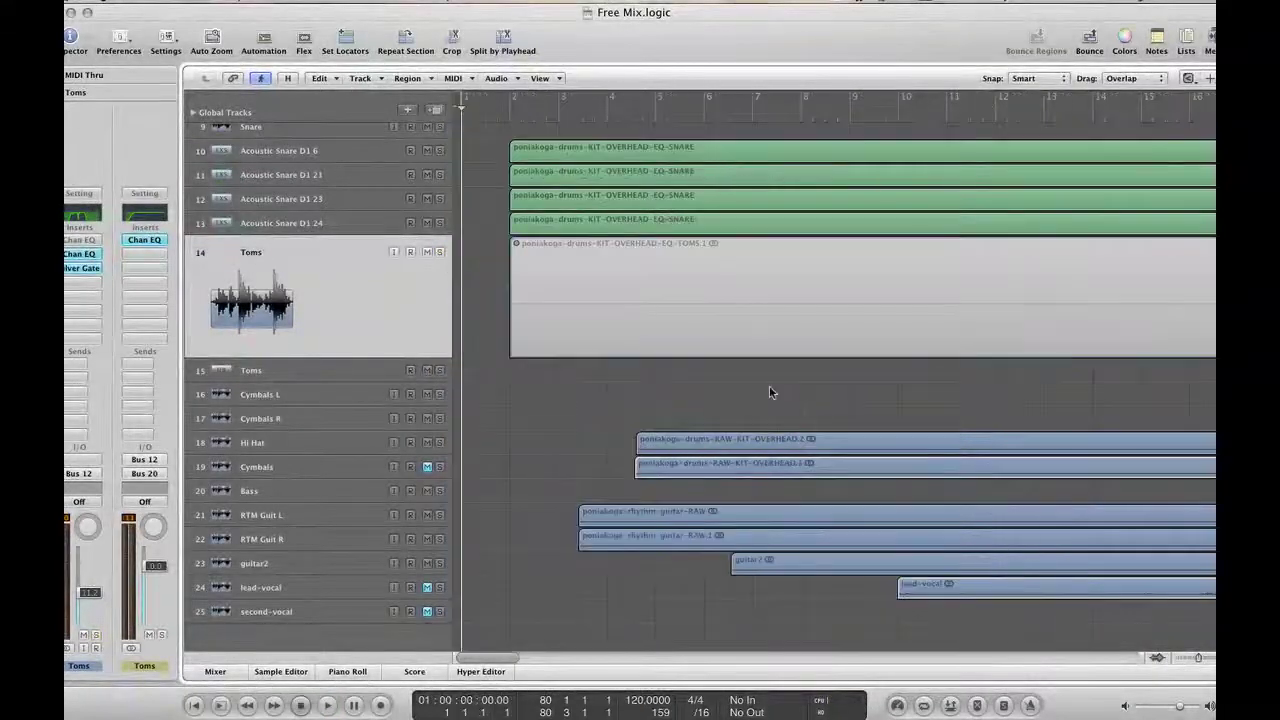
drag(1199, 660, 1195, 660)
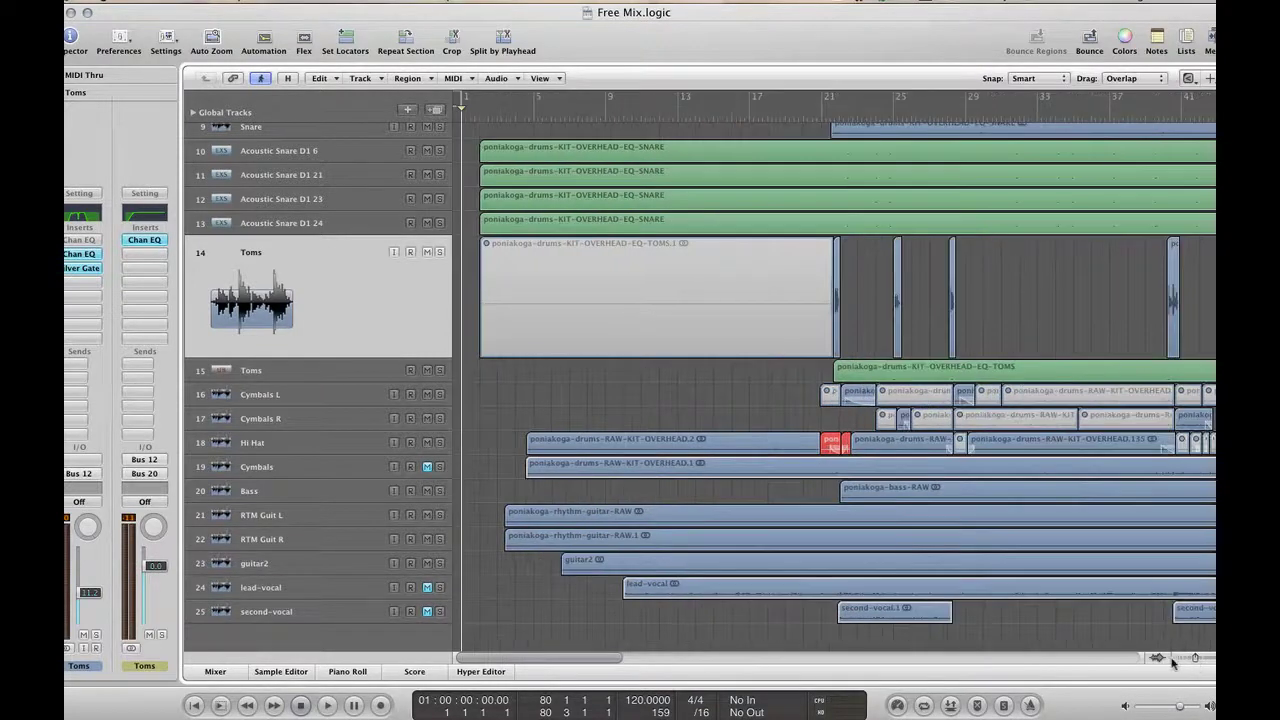
Unmute and solo the Cymbals track, and play it from the start of its region just before bar 5
click(275, 448)
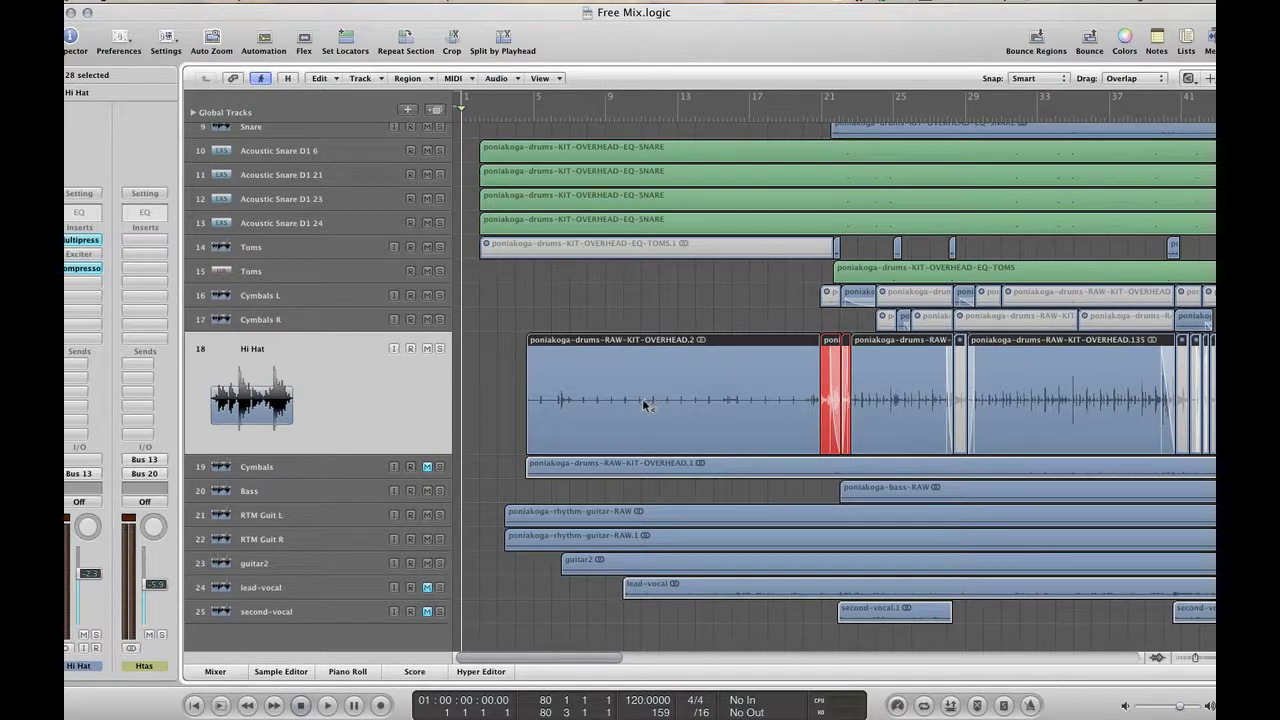
click(249, 470)
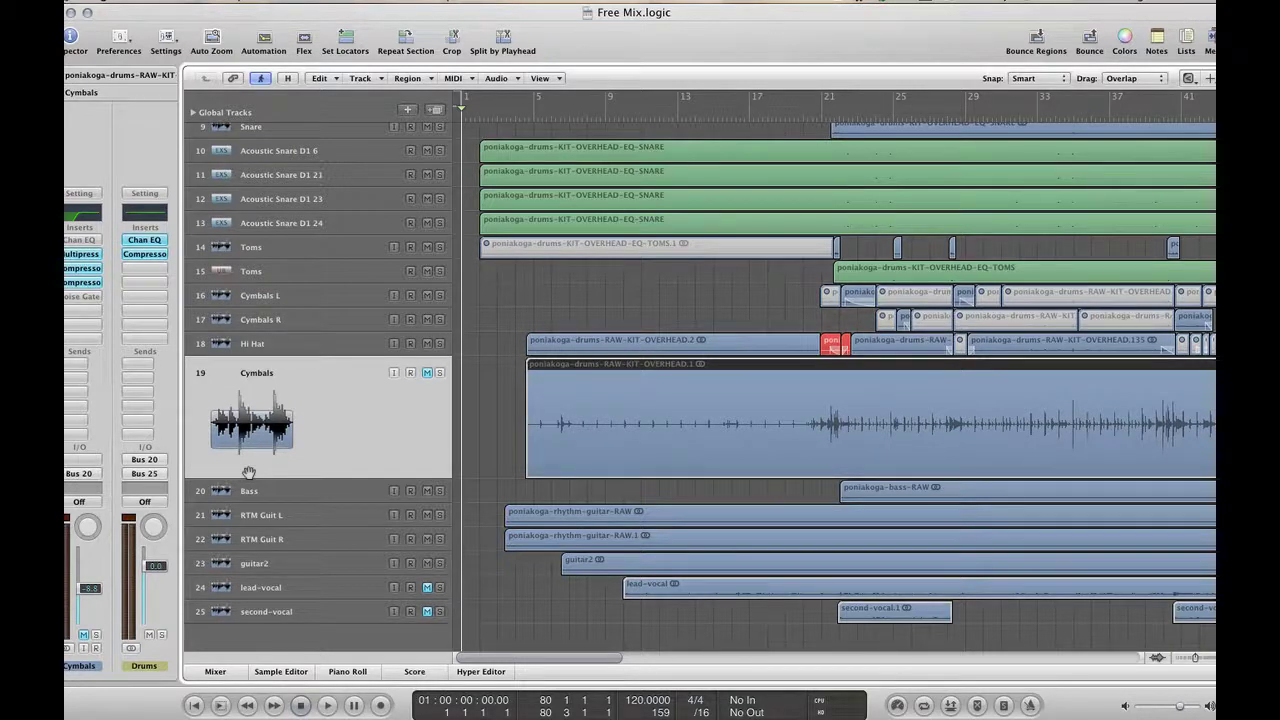
click(530, 113)
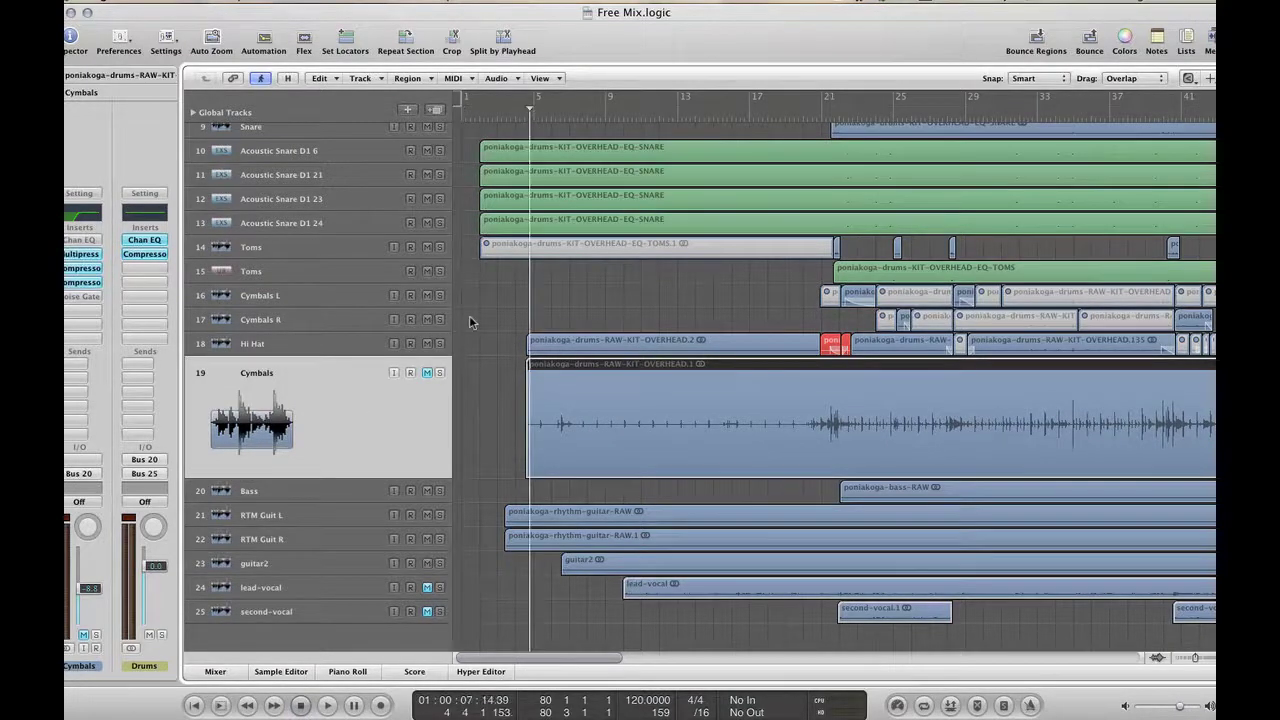
click(429, 374)
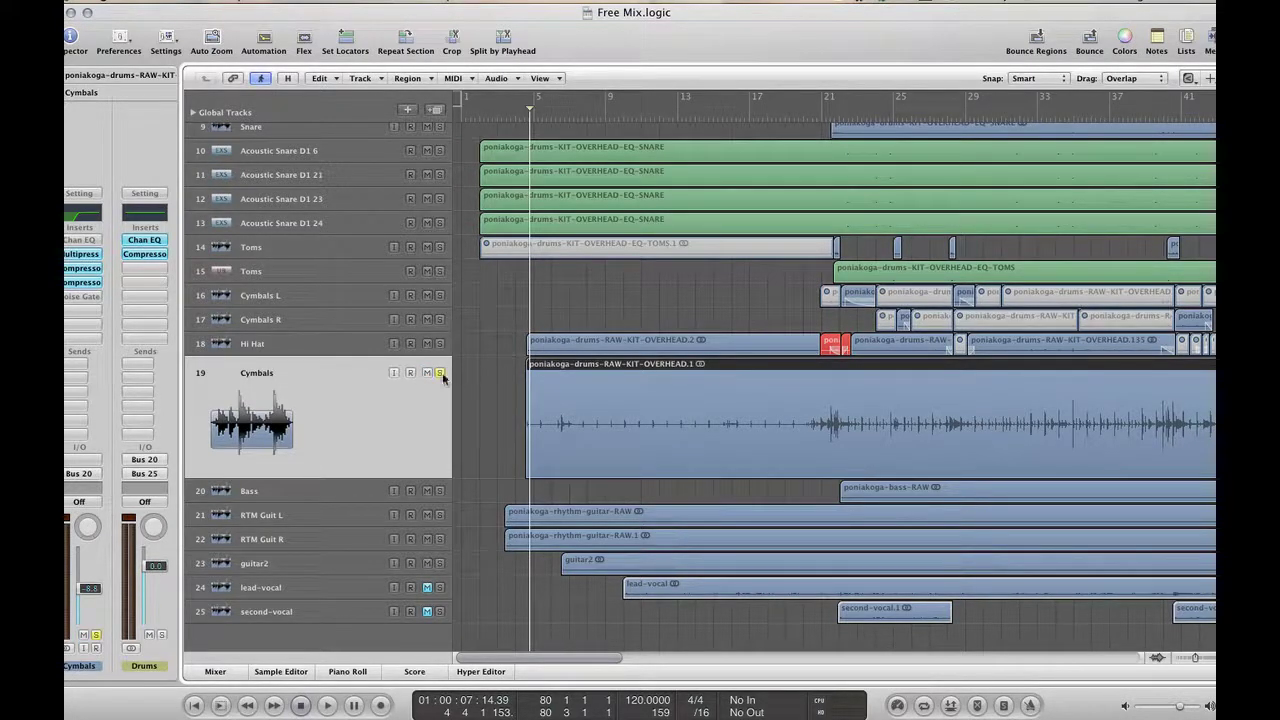
key(space)
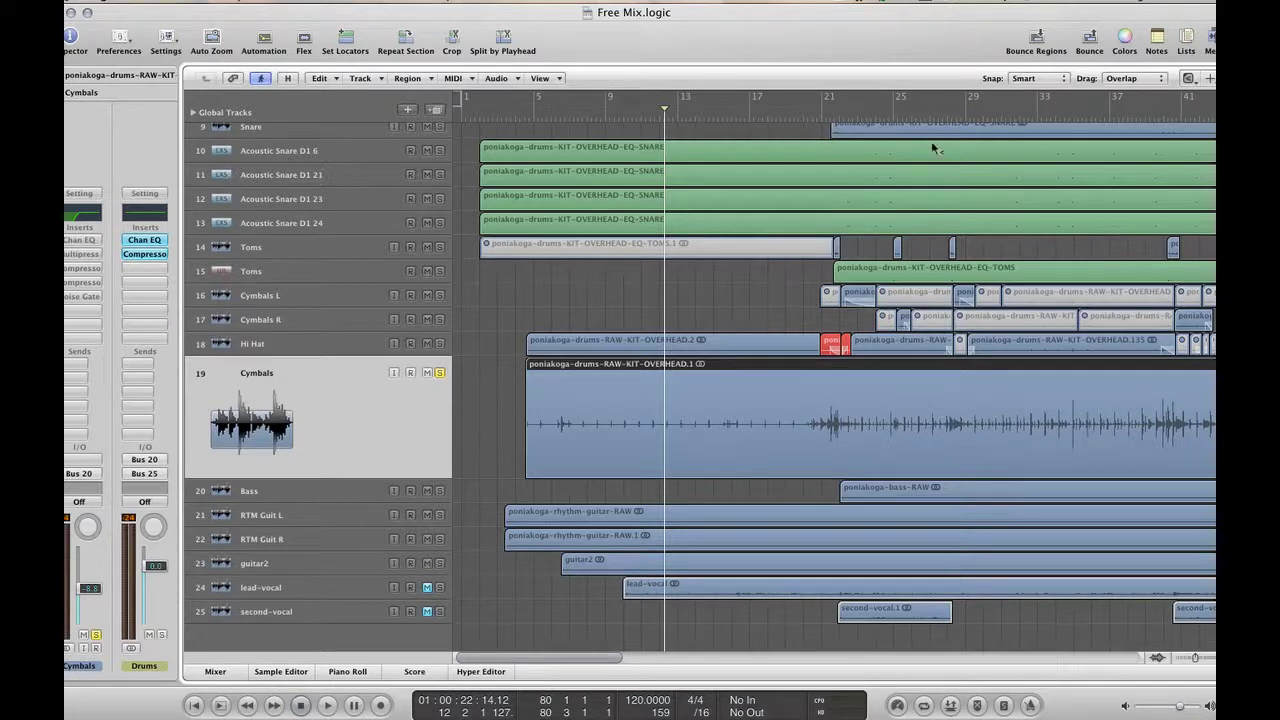
Play the soloed Cymbals track from just before bar 21 and inspect its Multipressor and first Compressor inserts
click(820, 117)
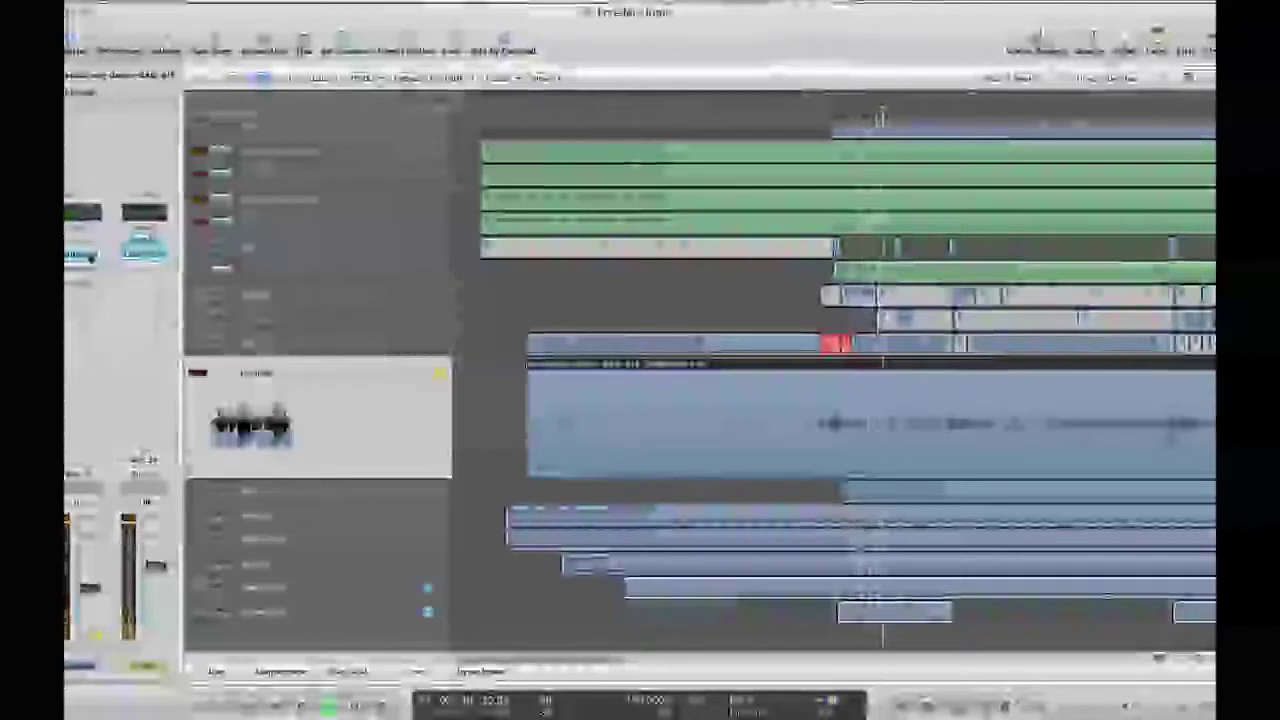
double_click(88, 257)
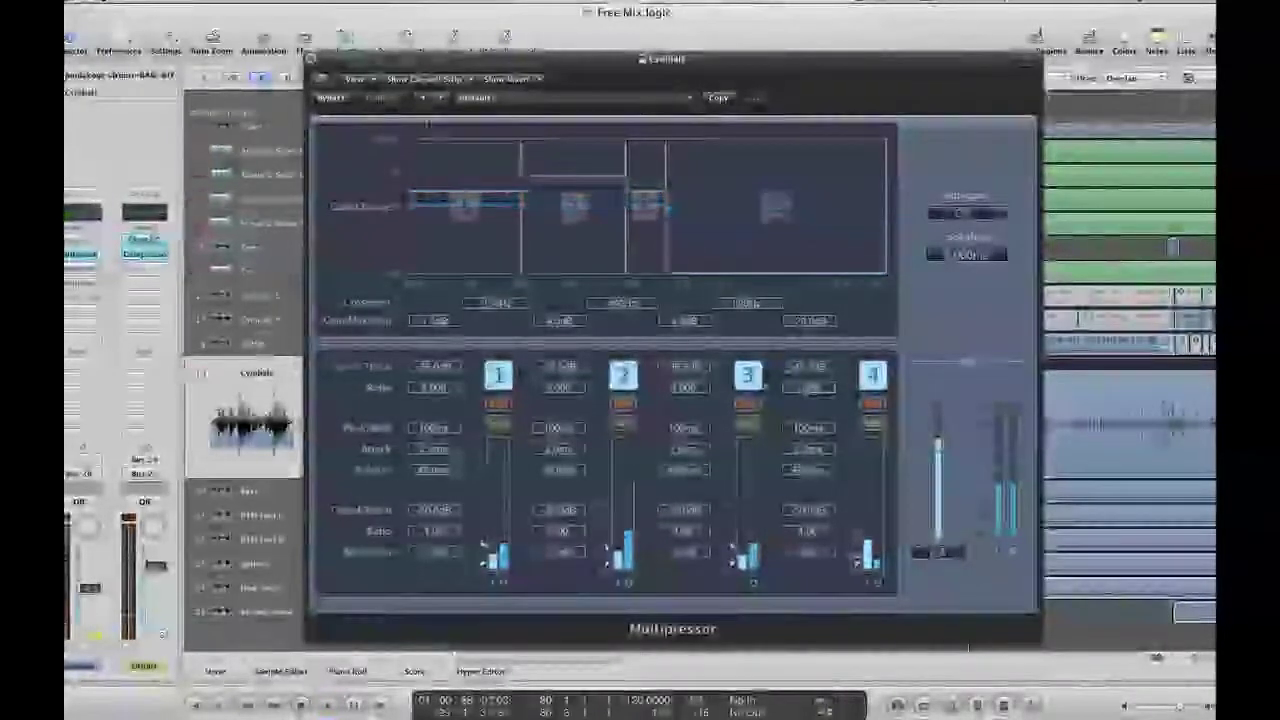
click(310, 61)
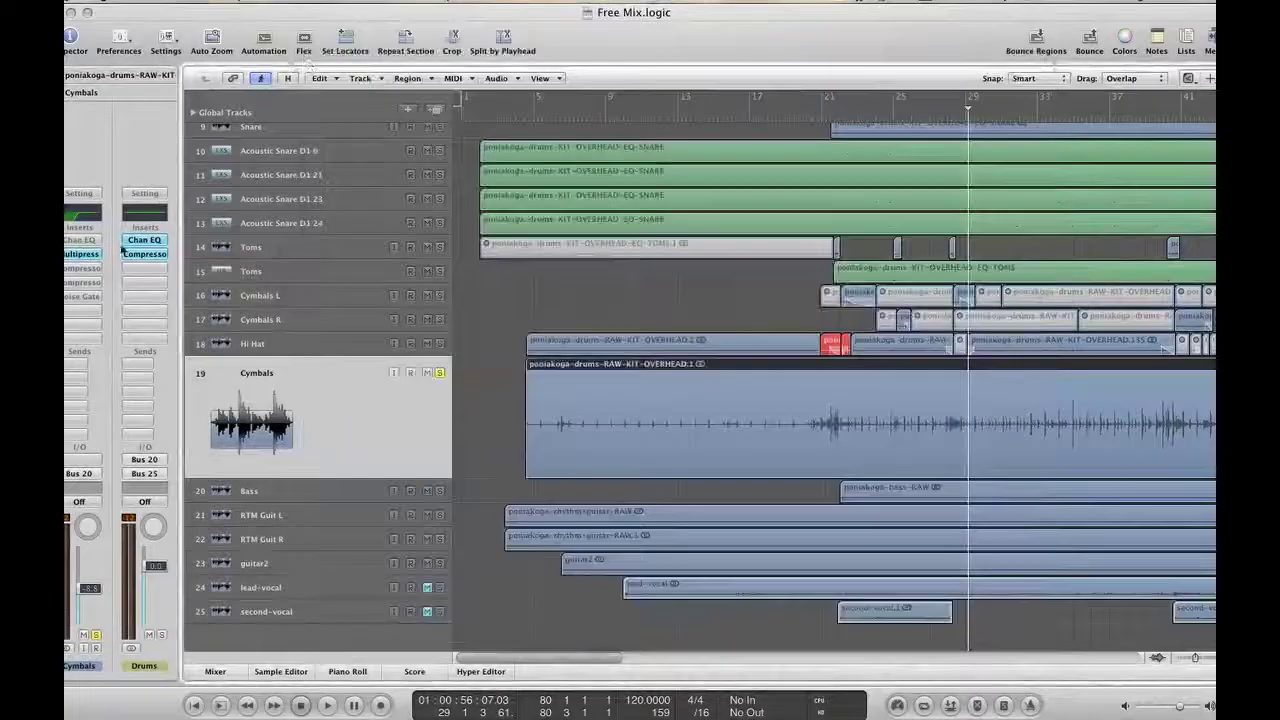
click(88, 269)
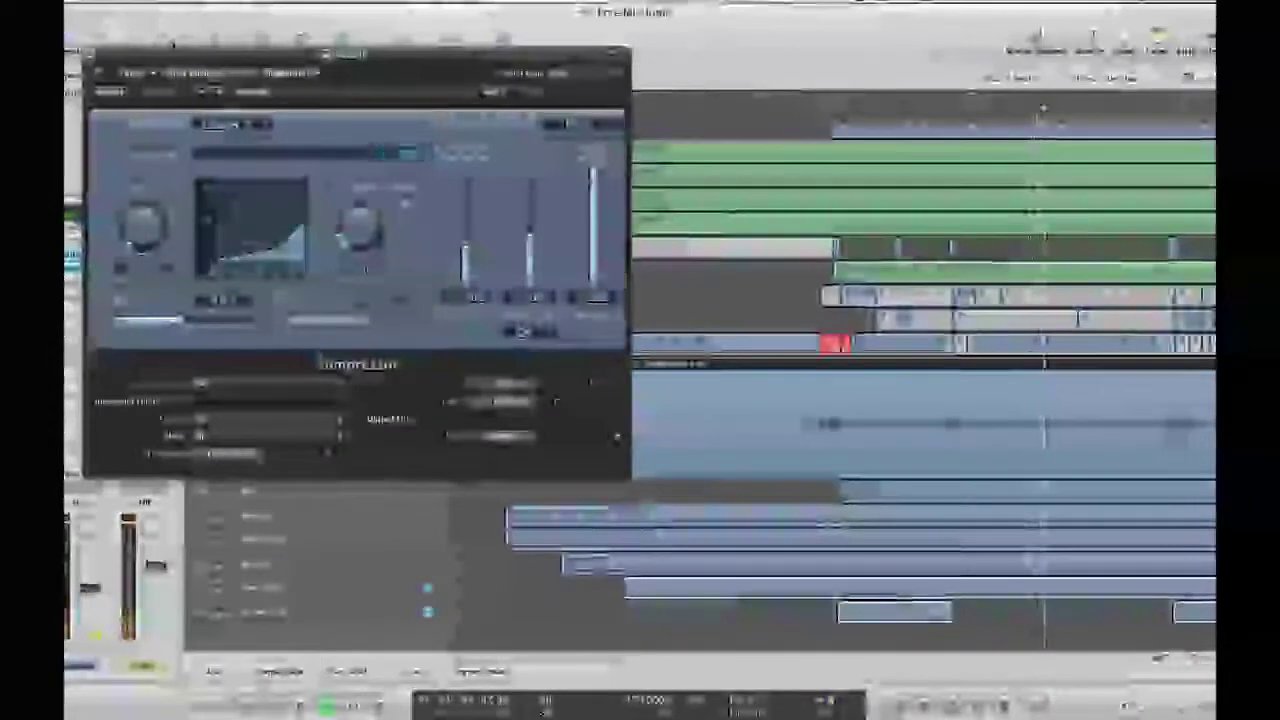
Stop playback, save the Free Mix project and reposition the Cymbals Compressor window clear of the channel strip
key(space)
click(167, 2)
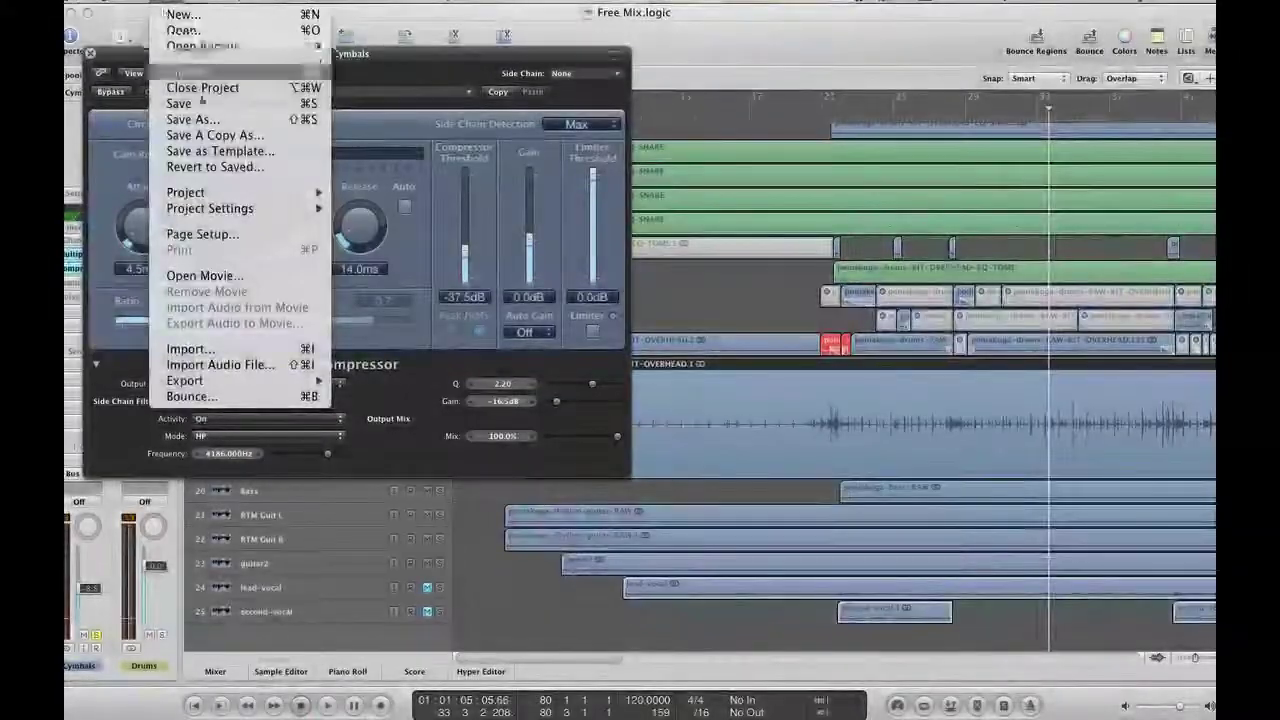
click(199, 104)
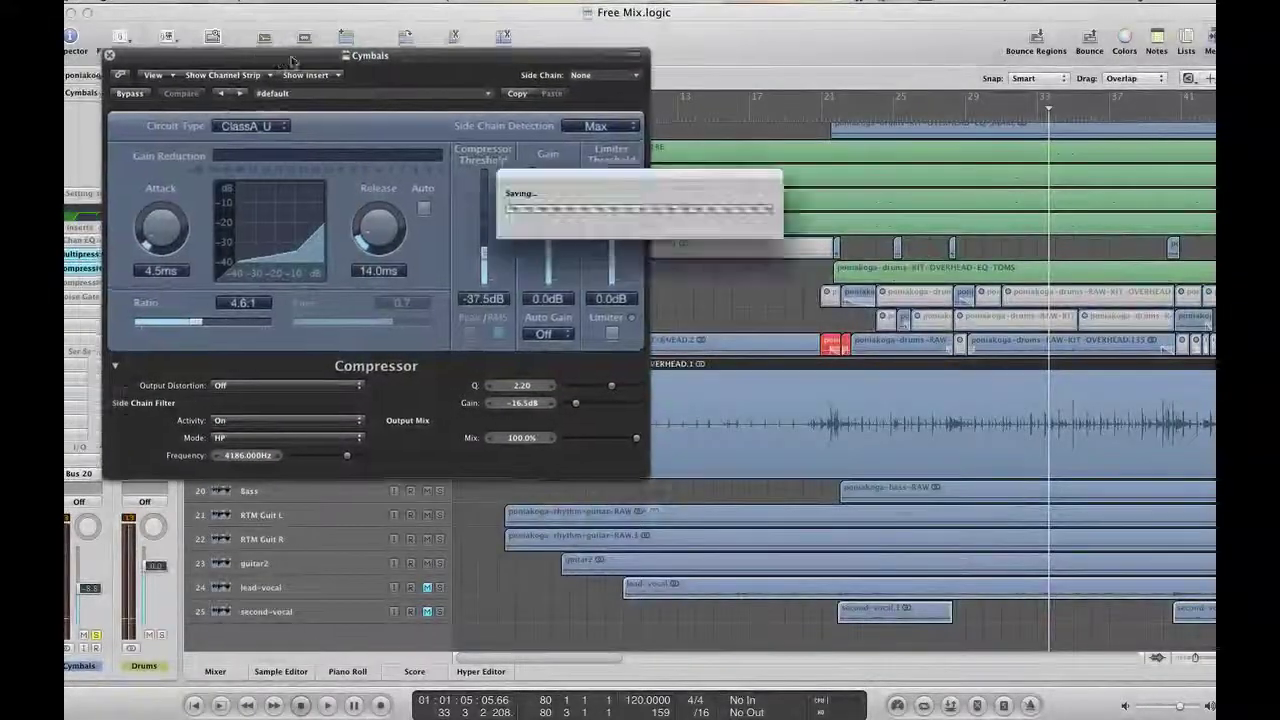
drag(256, 58, 534, 93)
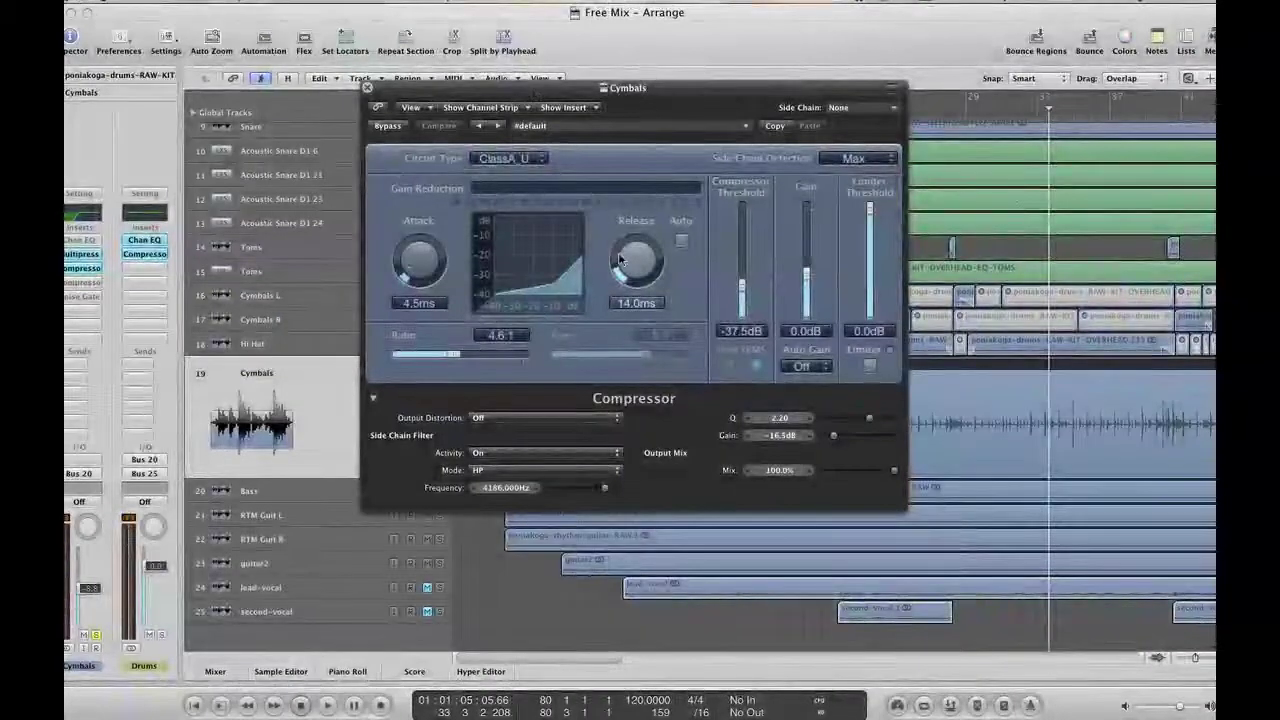
Play the soloed Cymbals track, audition the Compressor's side chain filter in Listen mode, switch its activity back to On and close the plug-in
key(space)
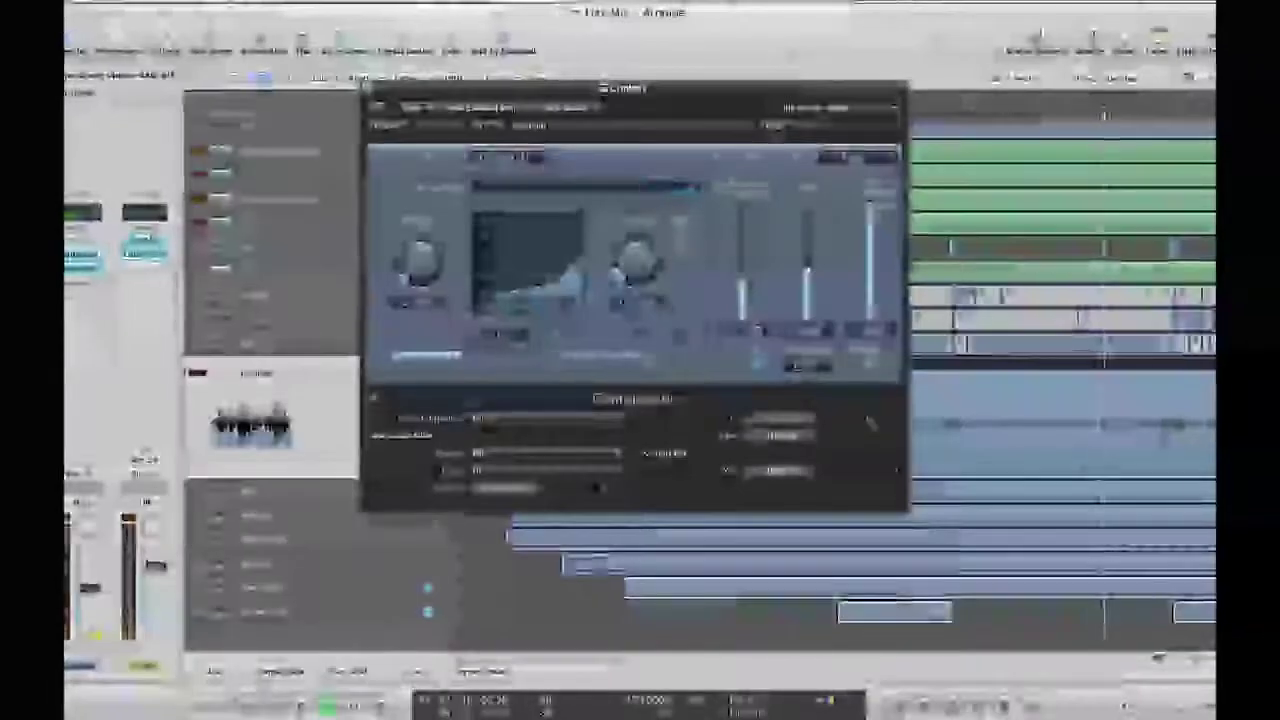
click(525, 455)
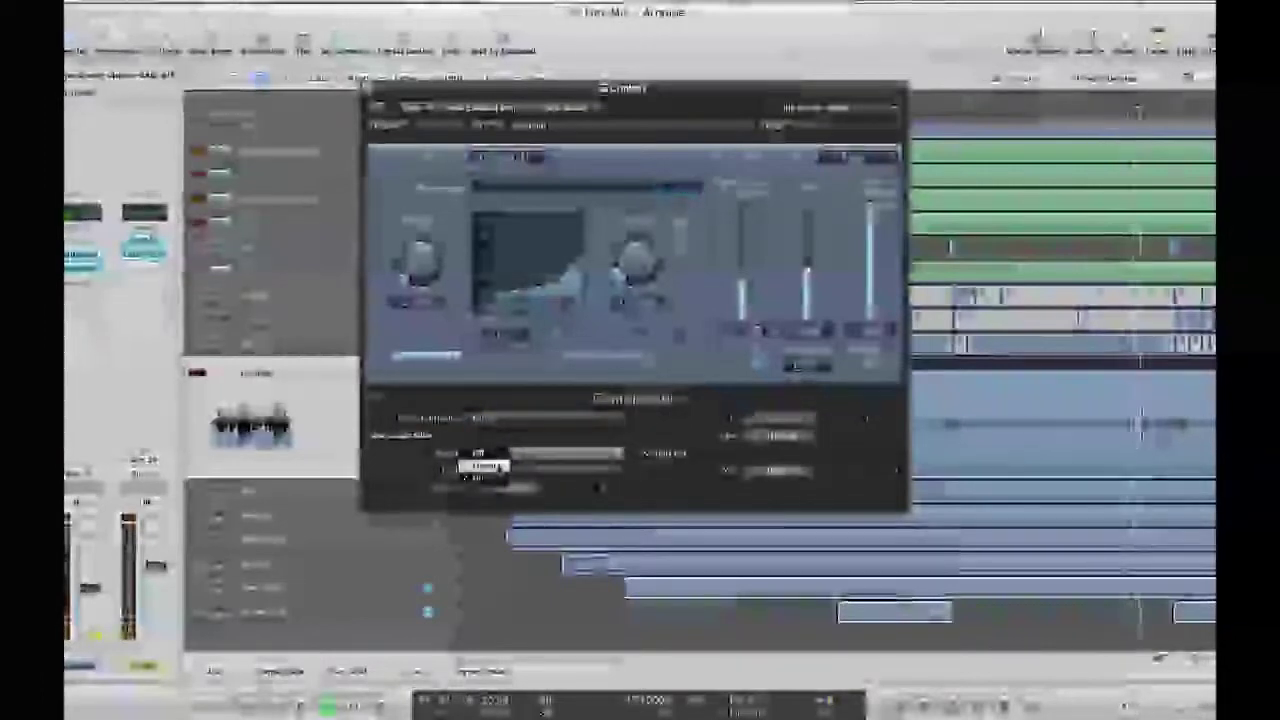
click(485, 467)
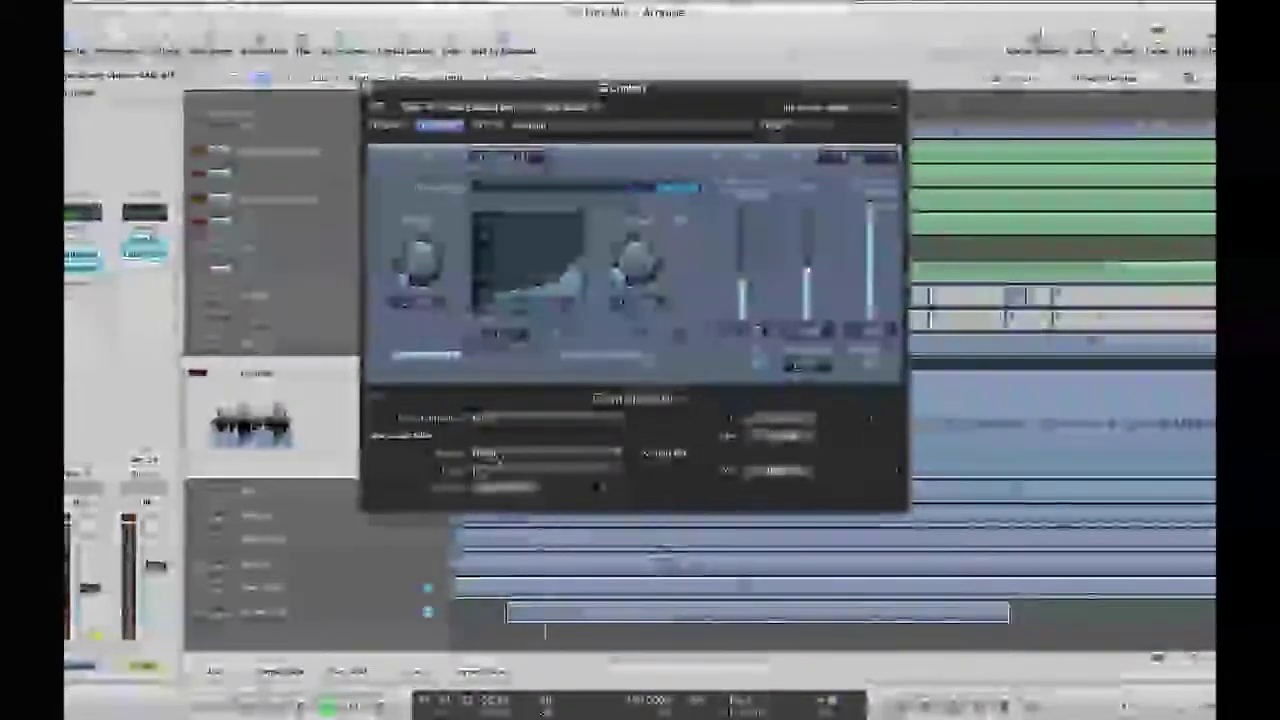
click(498, 456)
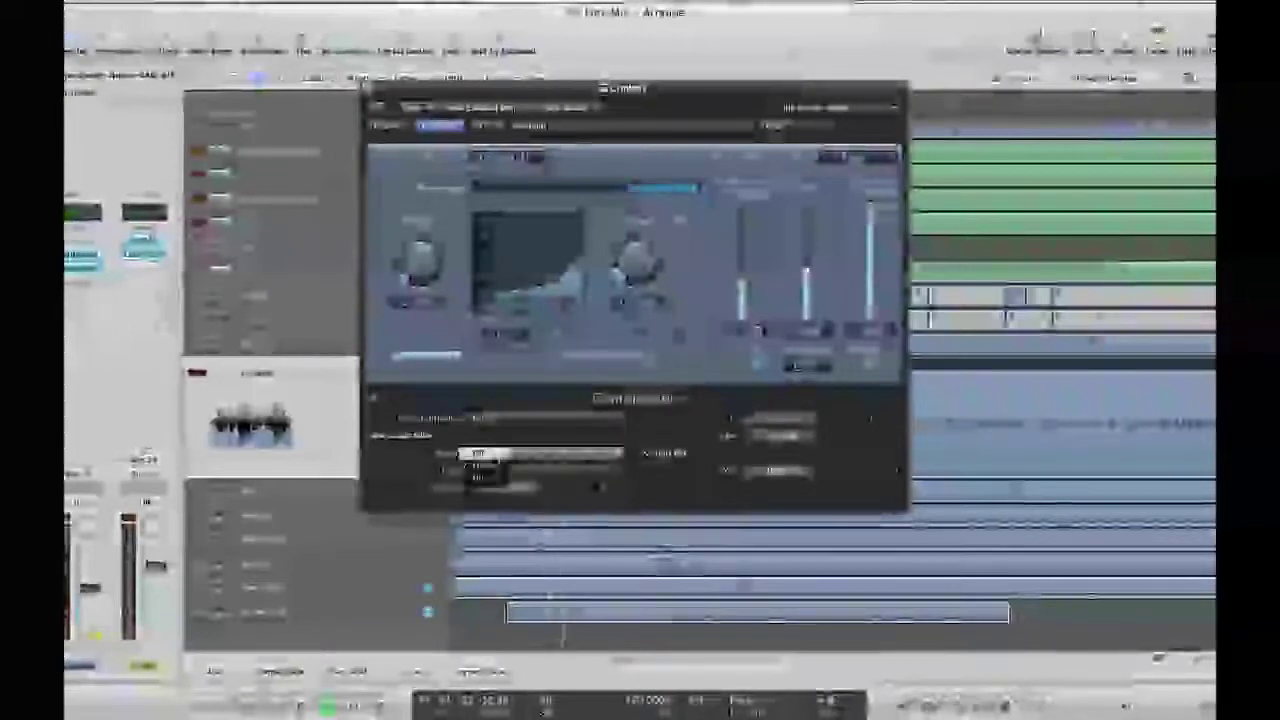
click(486, 477)
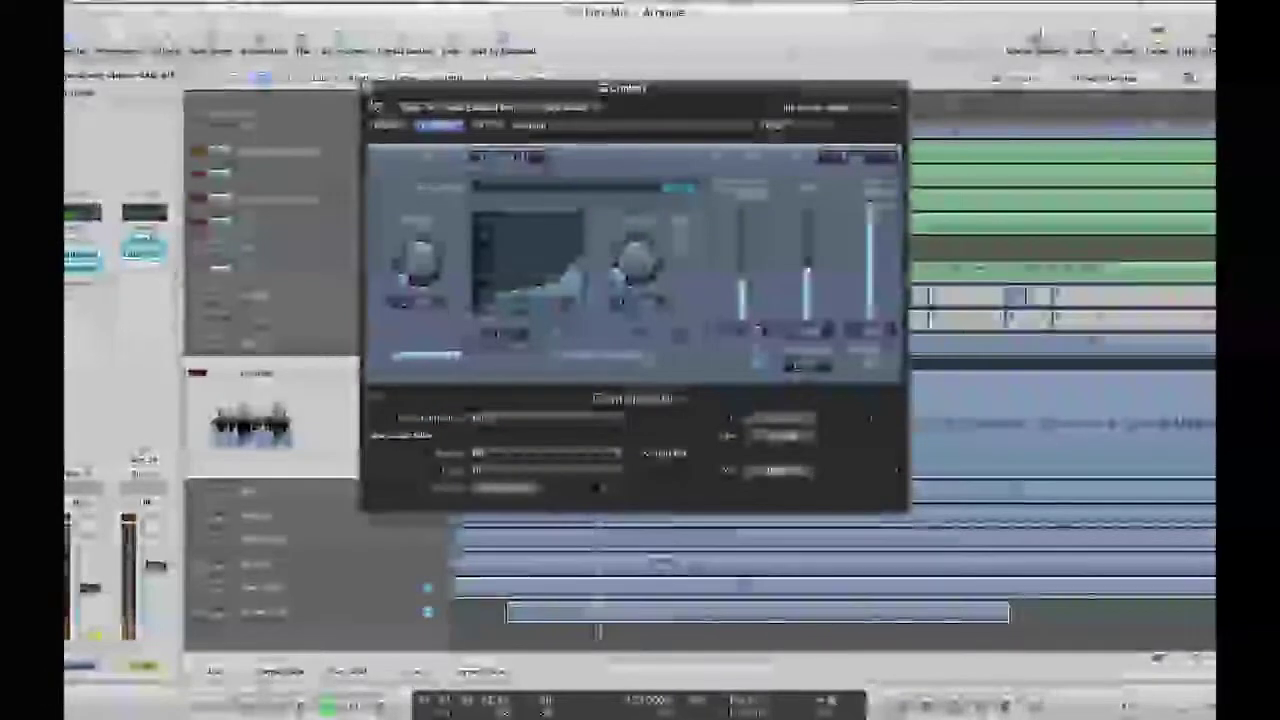
click(368, 89)
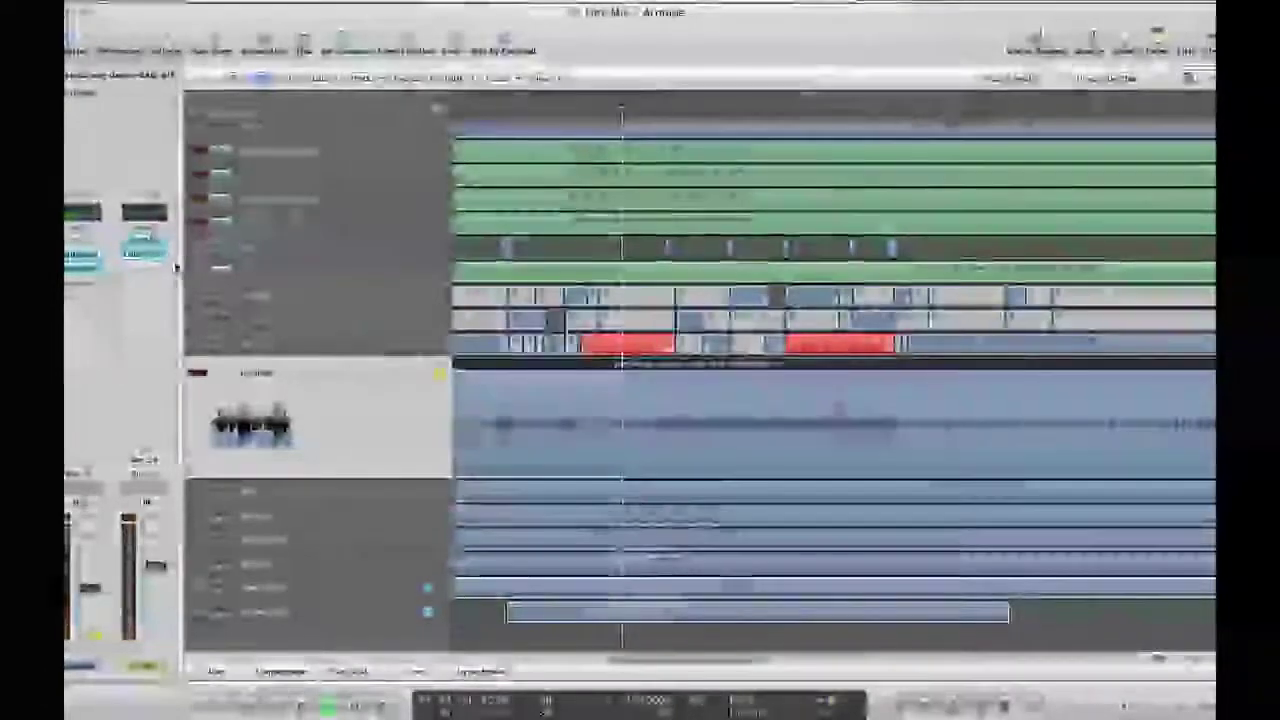
Enable the second Compressor on the Cymbals track, audition its output distortion options during playback and leave it on Soft
click(83, 286)
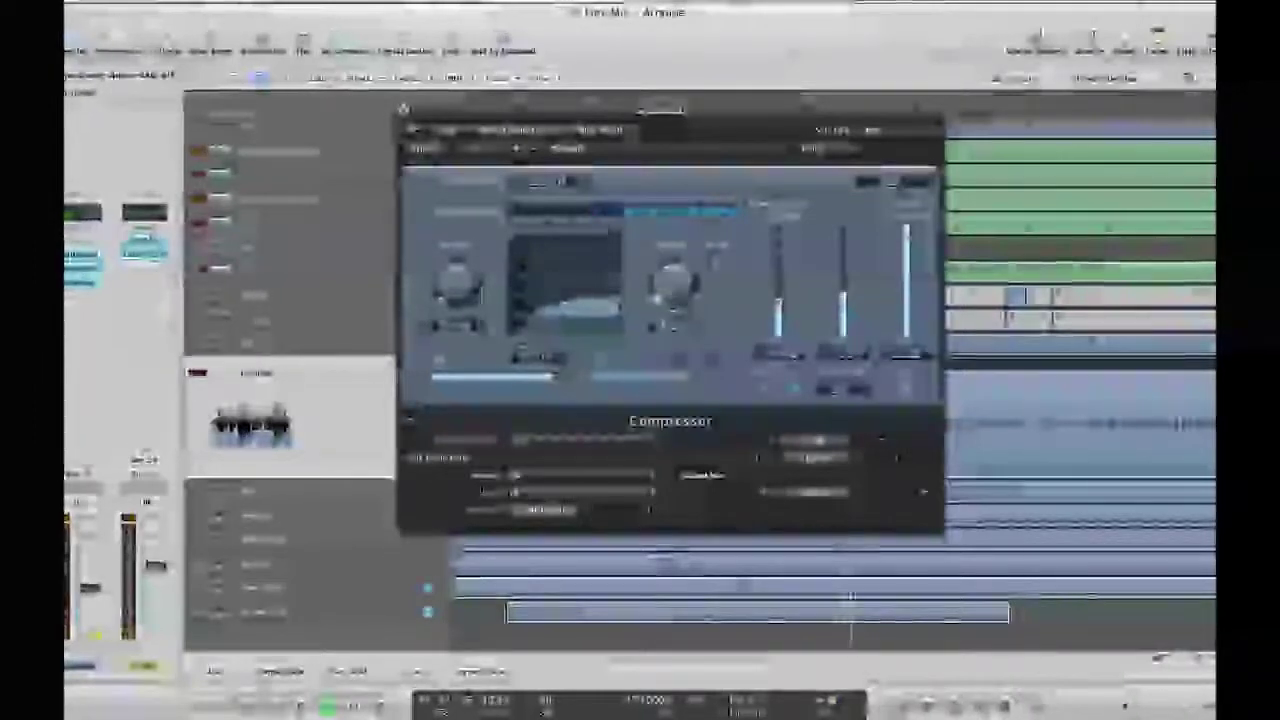
click(546, 441)
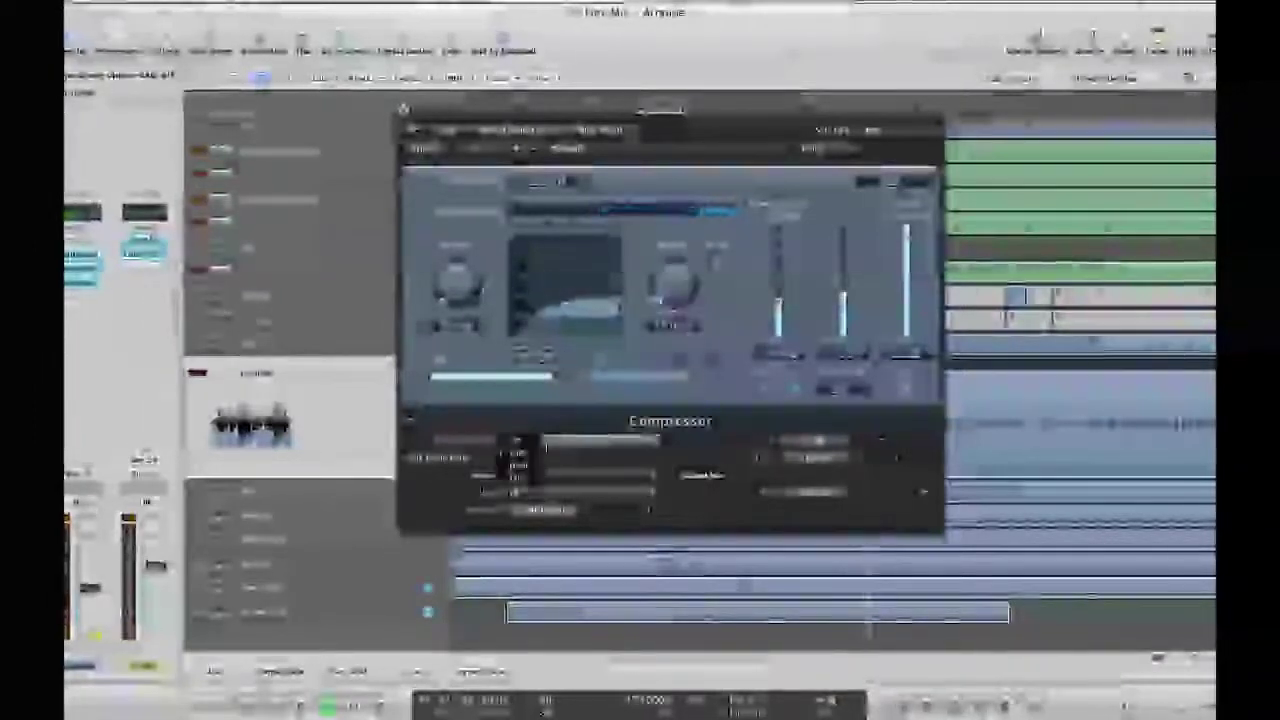
click(527, 447)
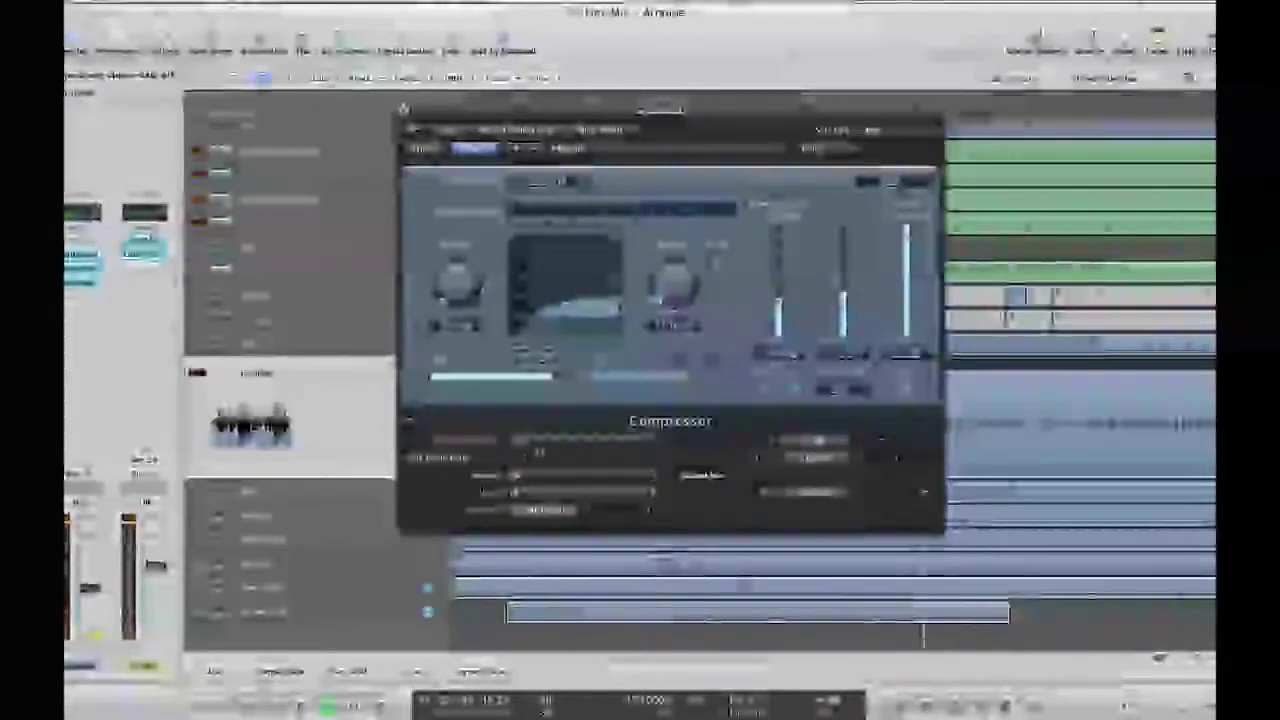
click(517, 457)
click(520, 441)
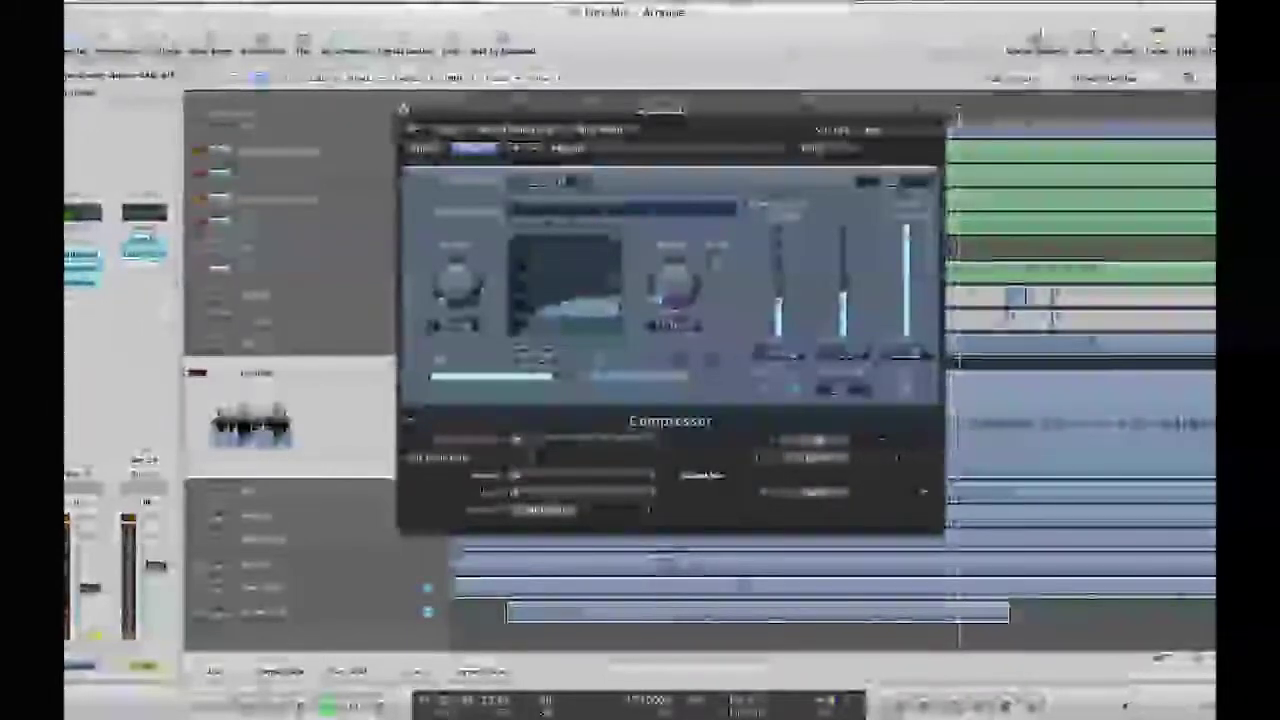
click(517, 441)
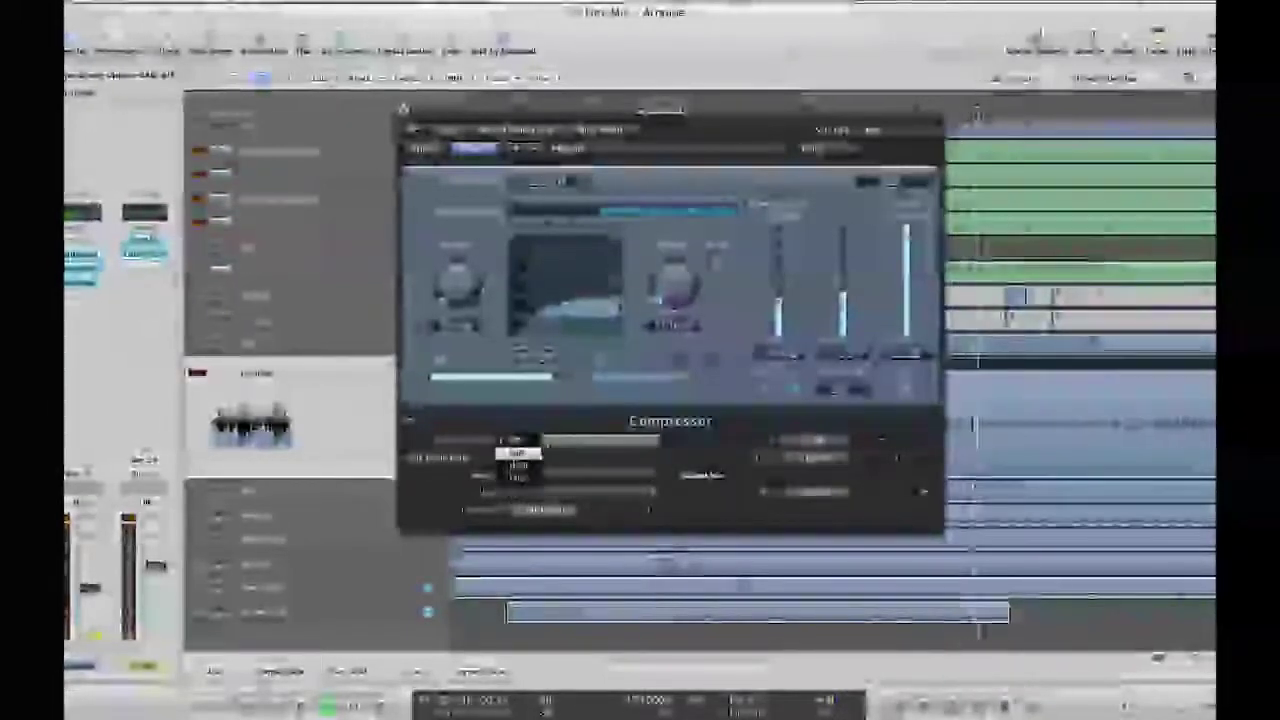
click(514, 473)
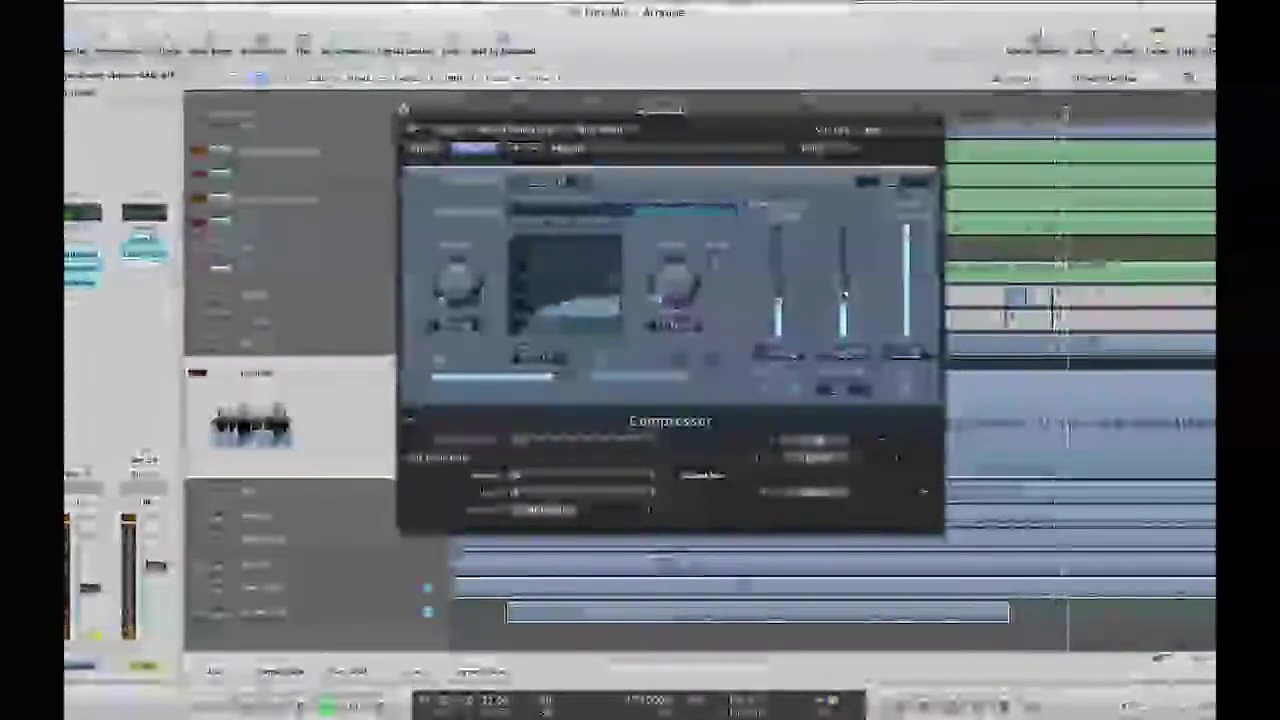
Sweep the second Compressor's output mix between playback passes and set it to 95%
key(space)
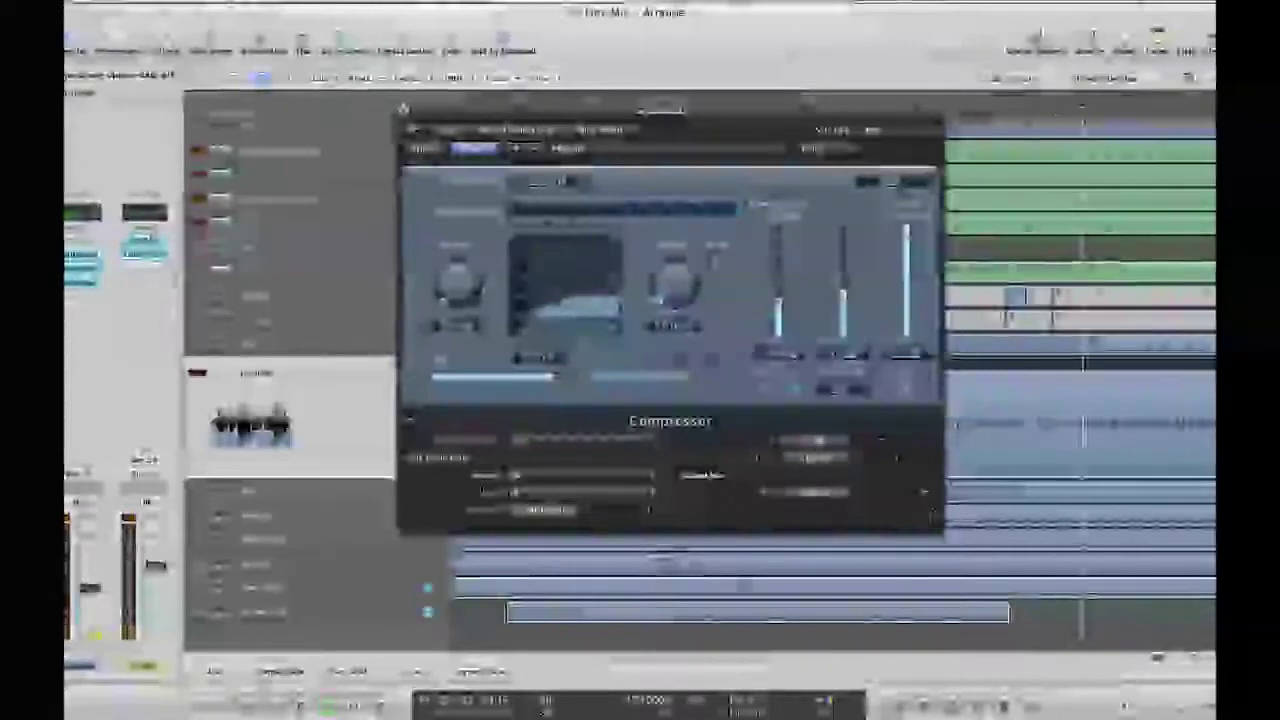
drag(925, 494, 917, 496)
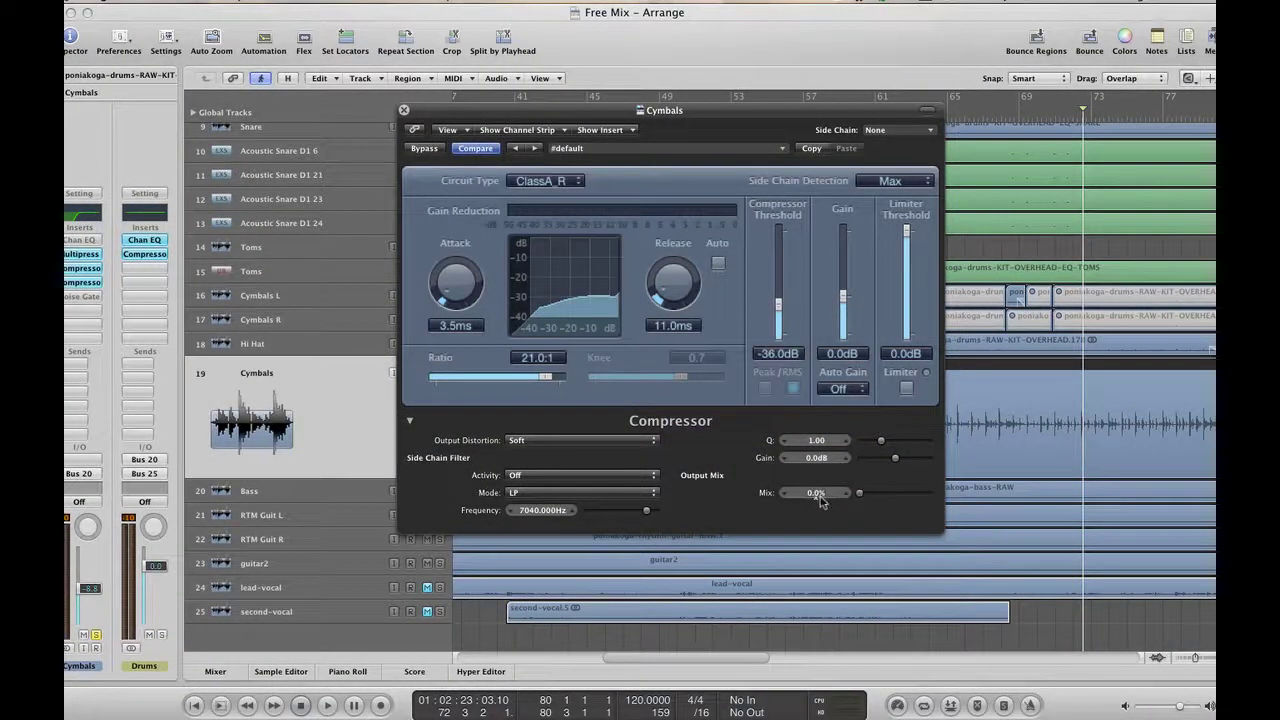
key(space)
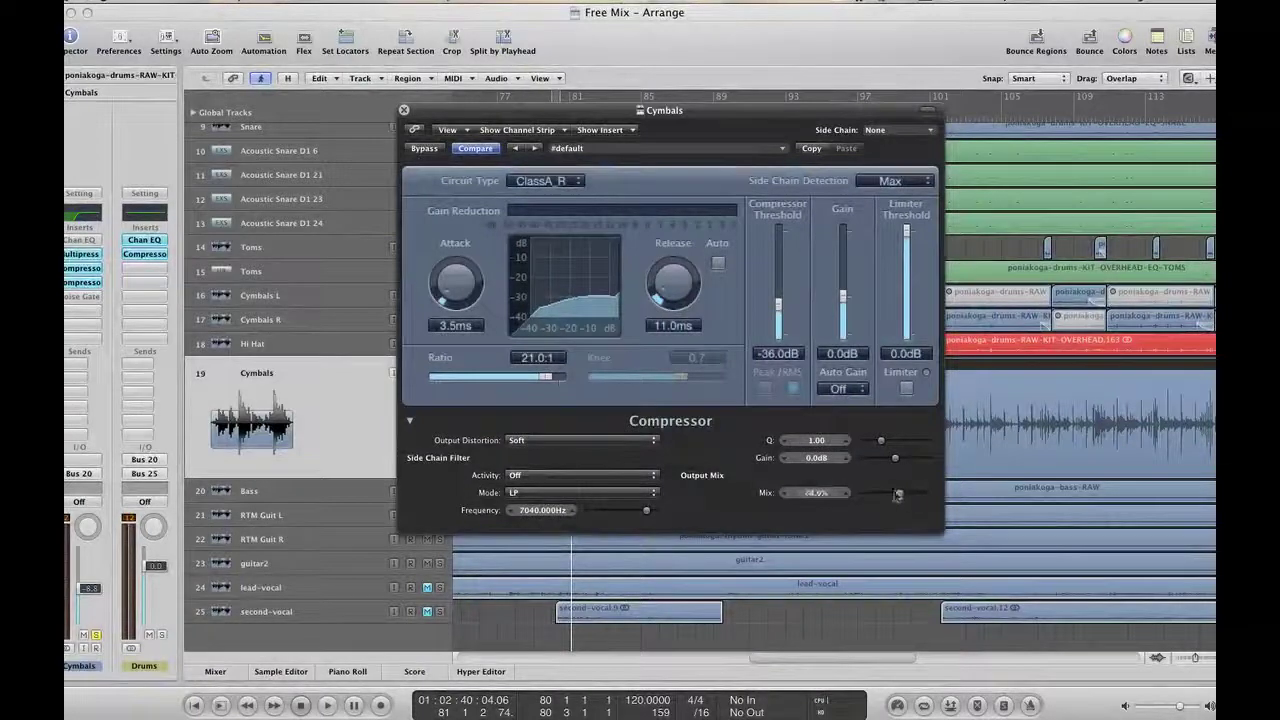
drag(898, 494, 862, 495)
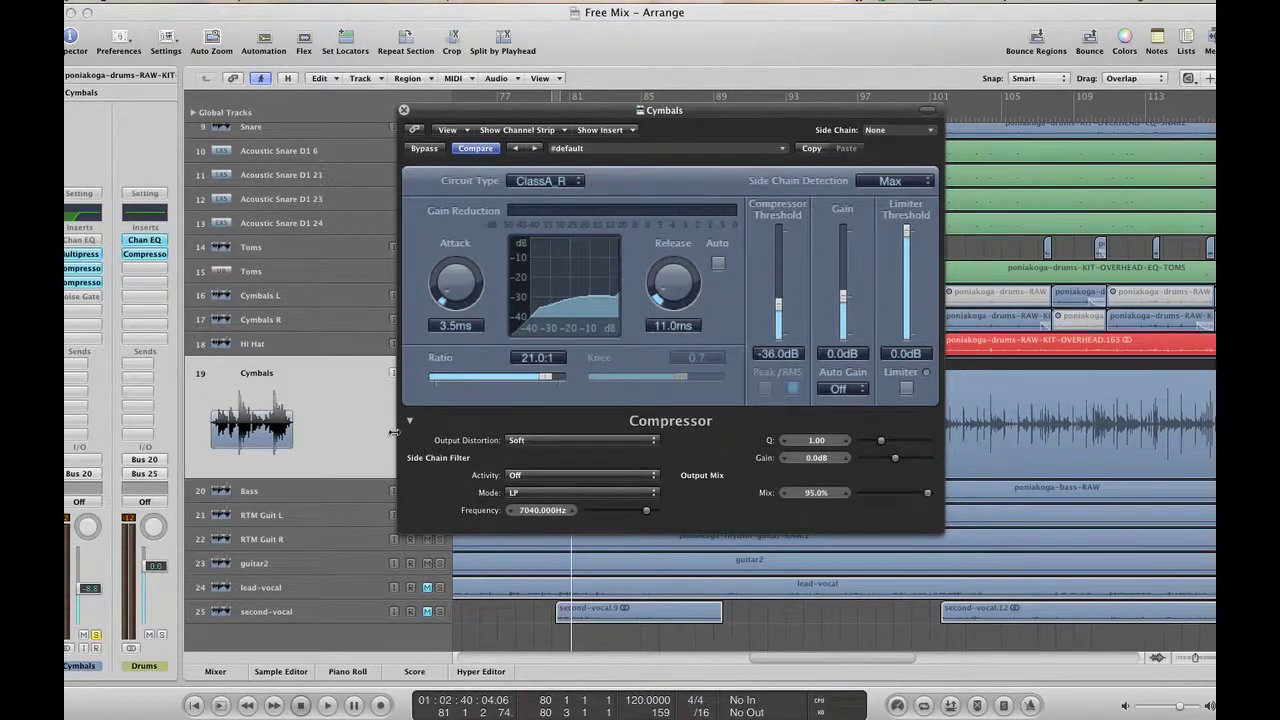
Resume playback, close the second Compressor, enable and audition the Cymbals track's Noise Gate, and close it
key(space)
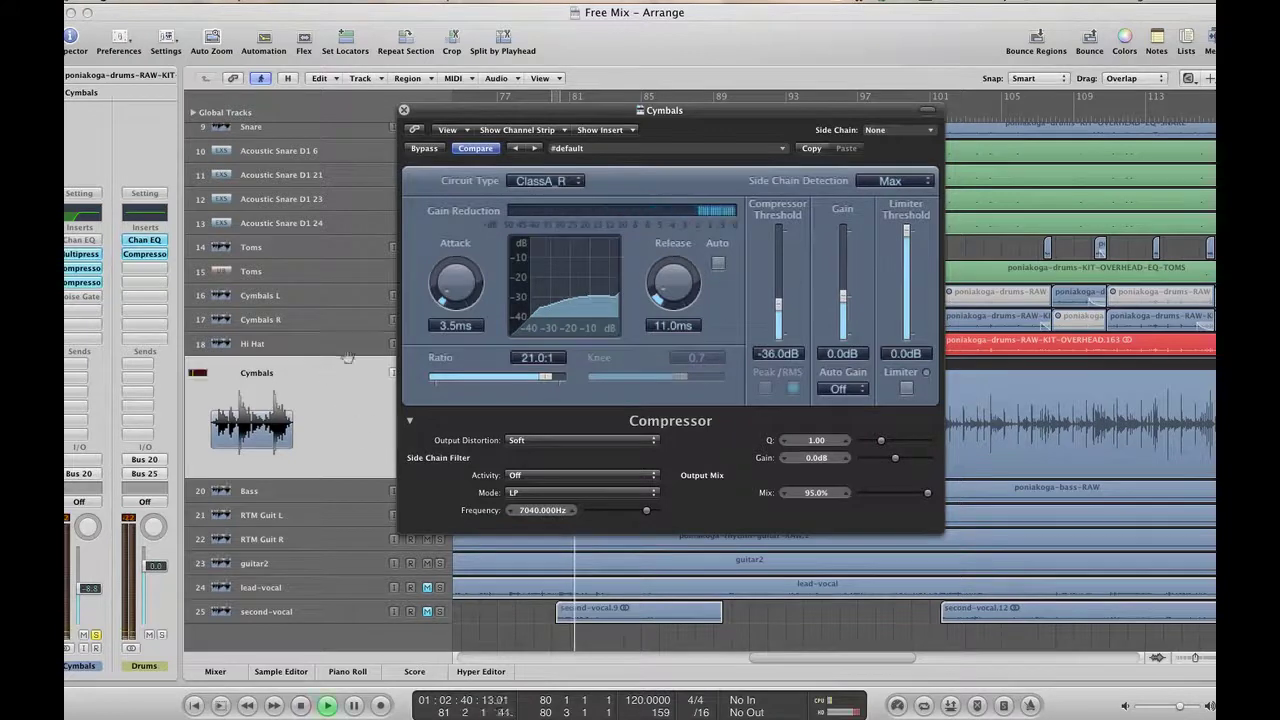
click(404, 111)
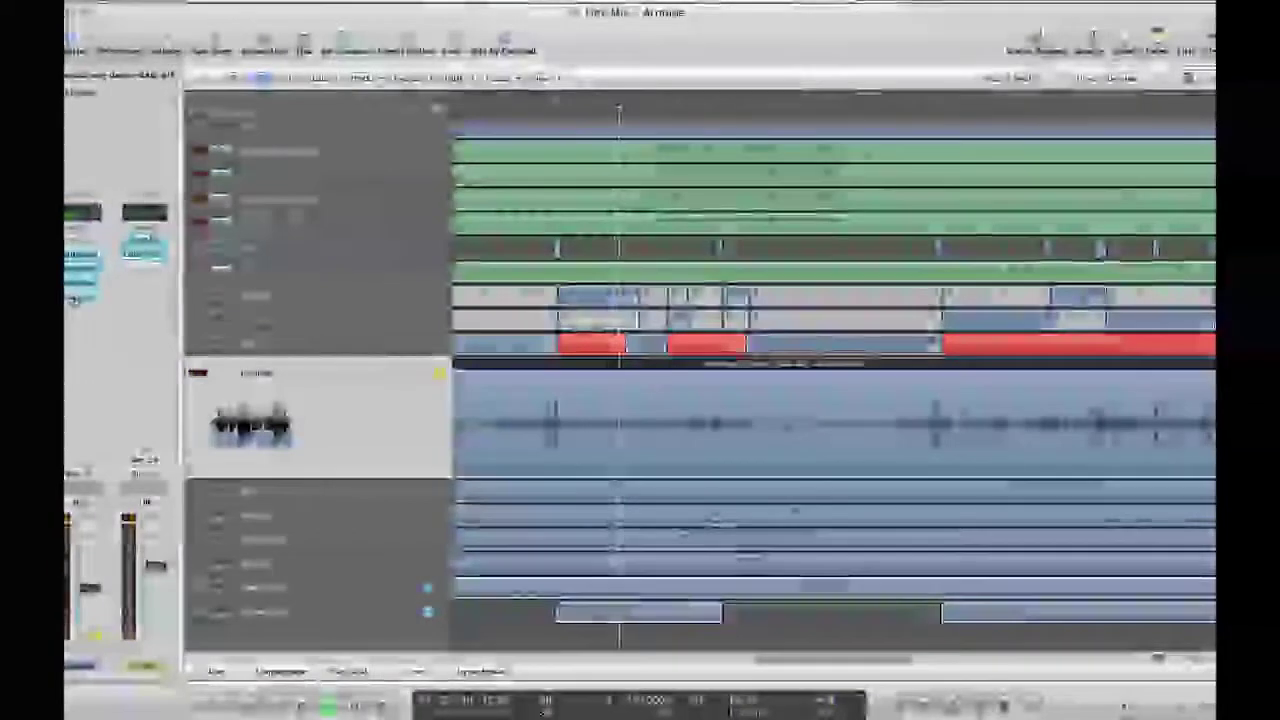
double_click(76, 299)
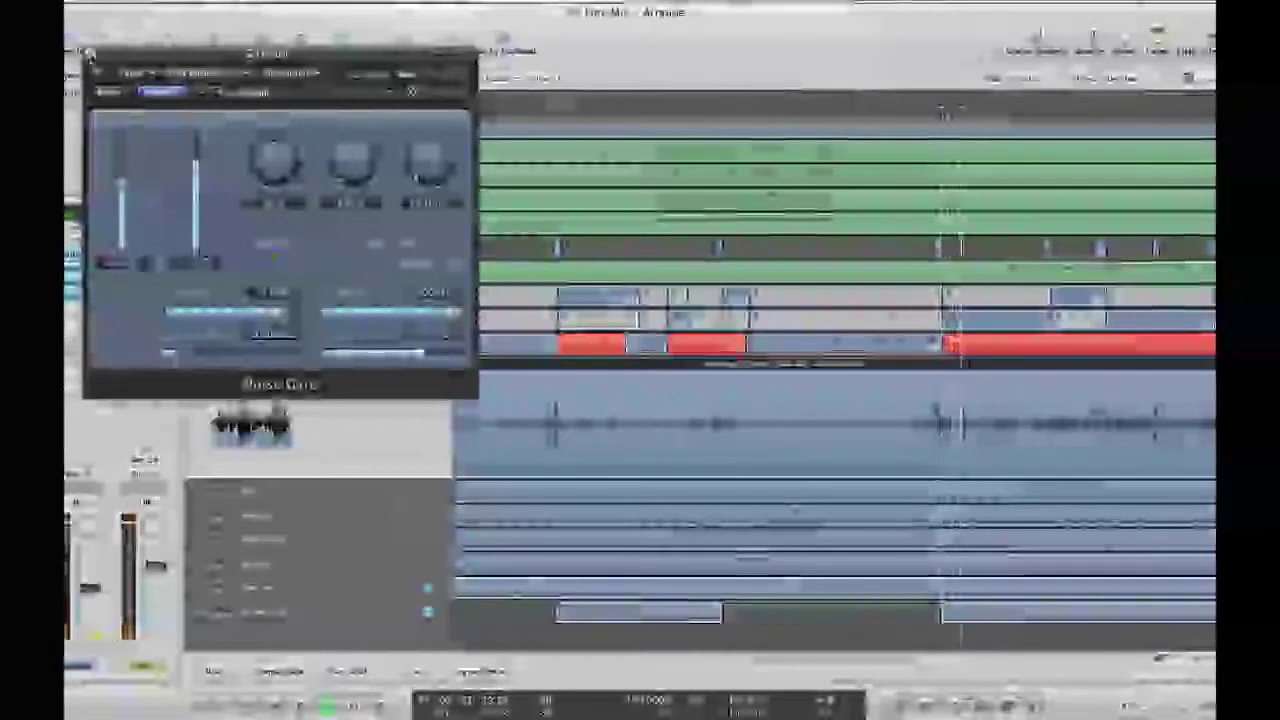
click(90, 56)
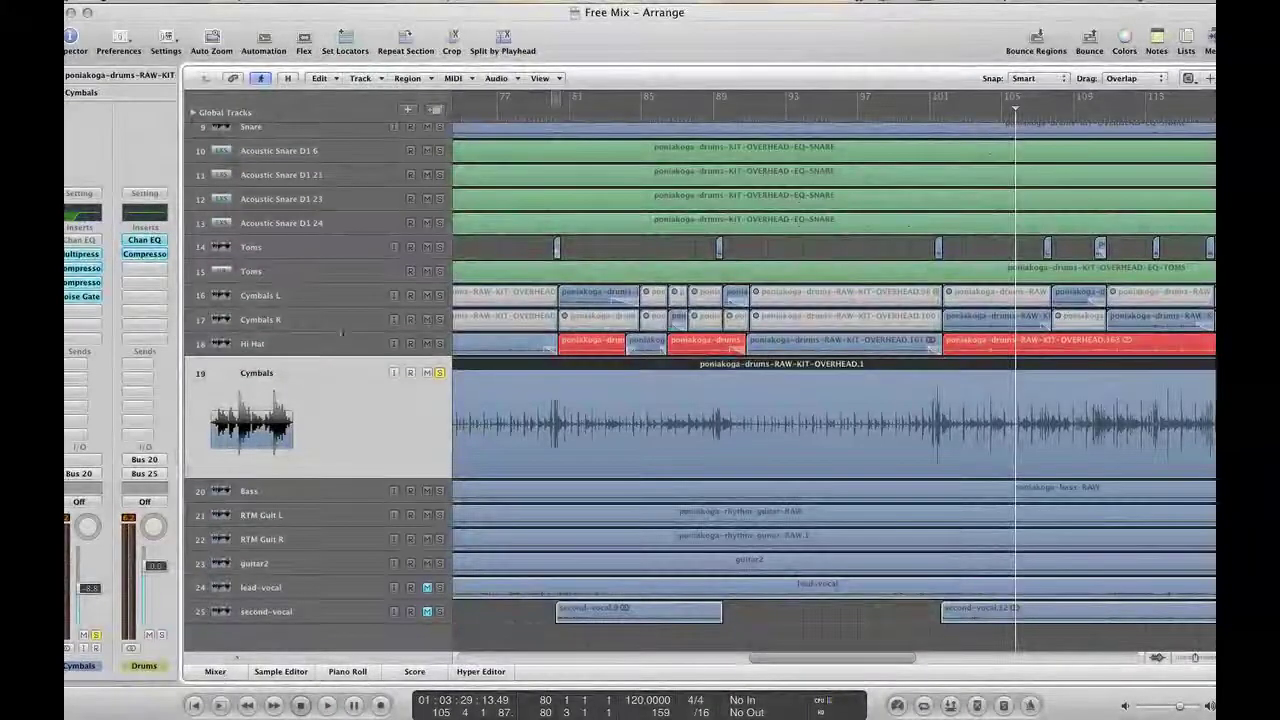
Rename the Cymbals track to Paralel DR and show its channel alongside the auxiliary channels in the mixer
double_click(281, 373)
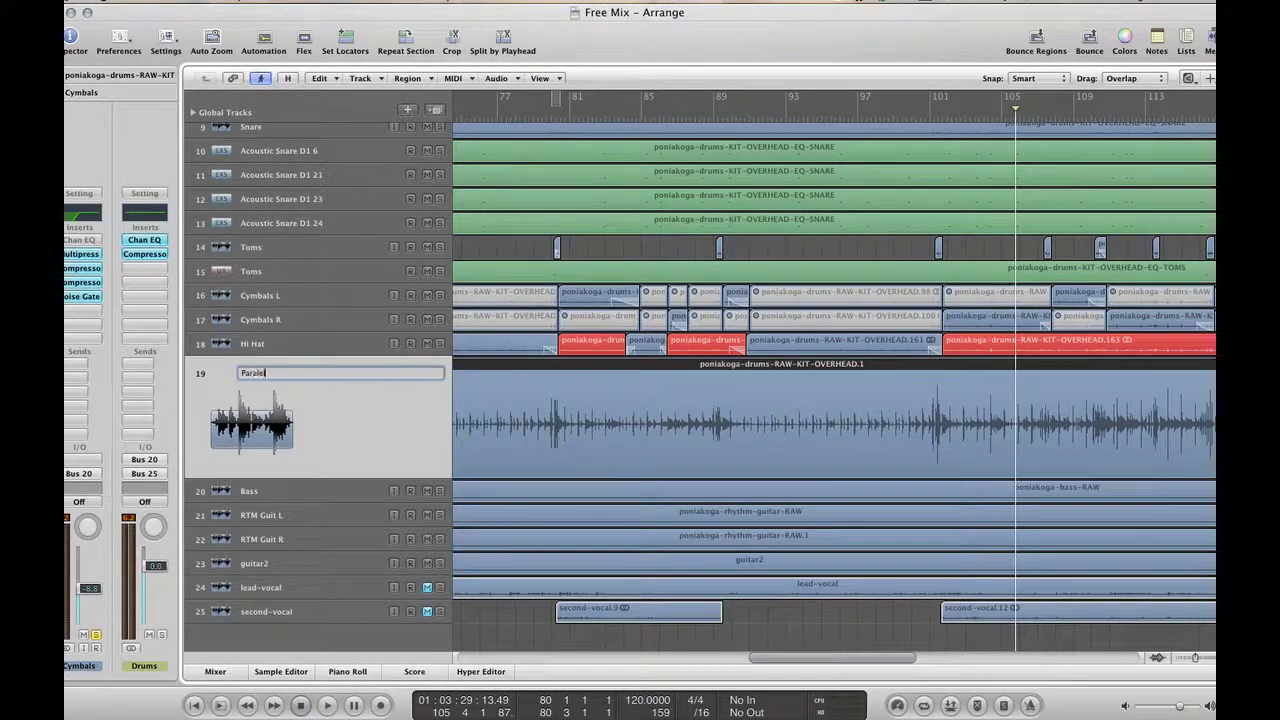
key(Return)
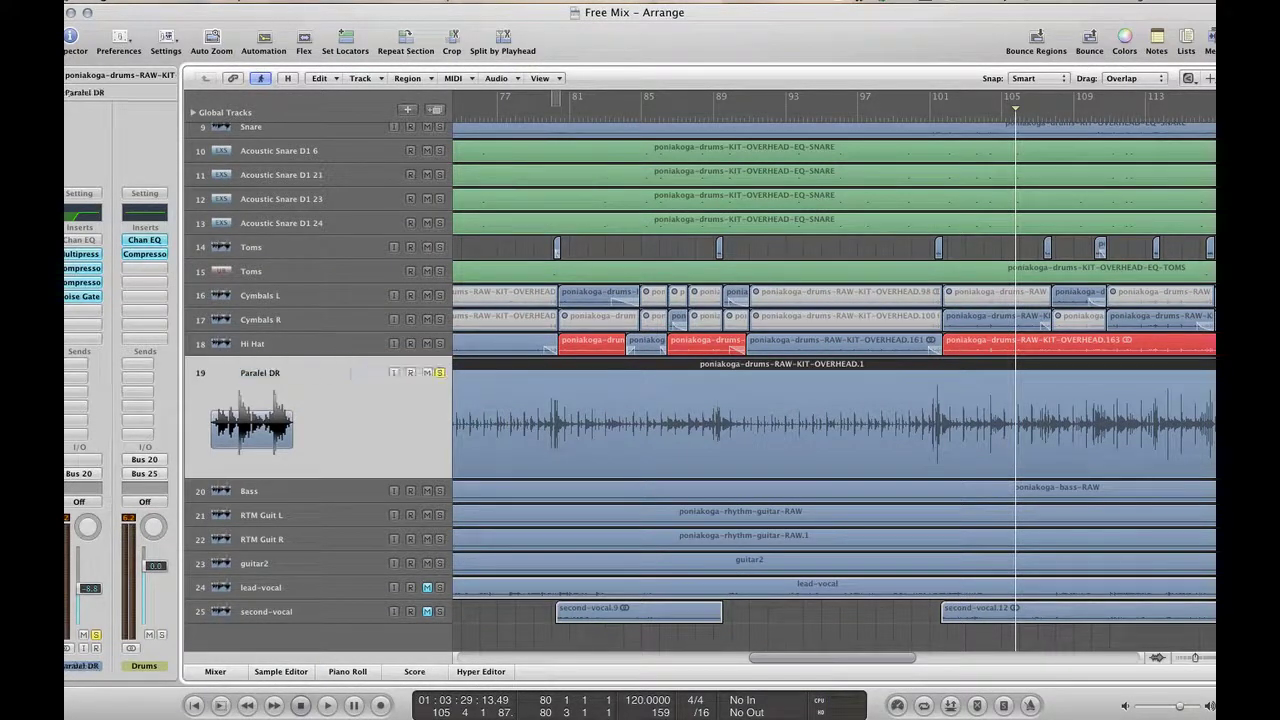
click(208, 674)
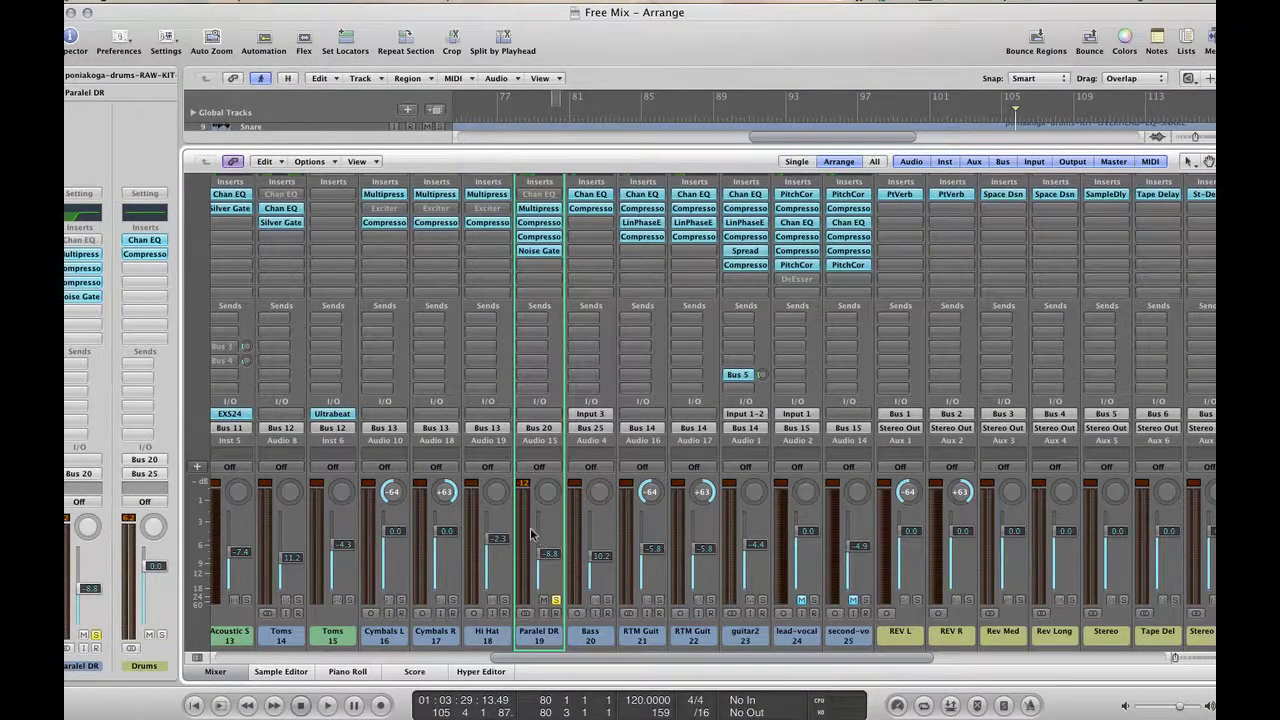
scroll(537, 432, right, 5)
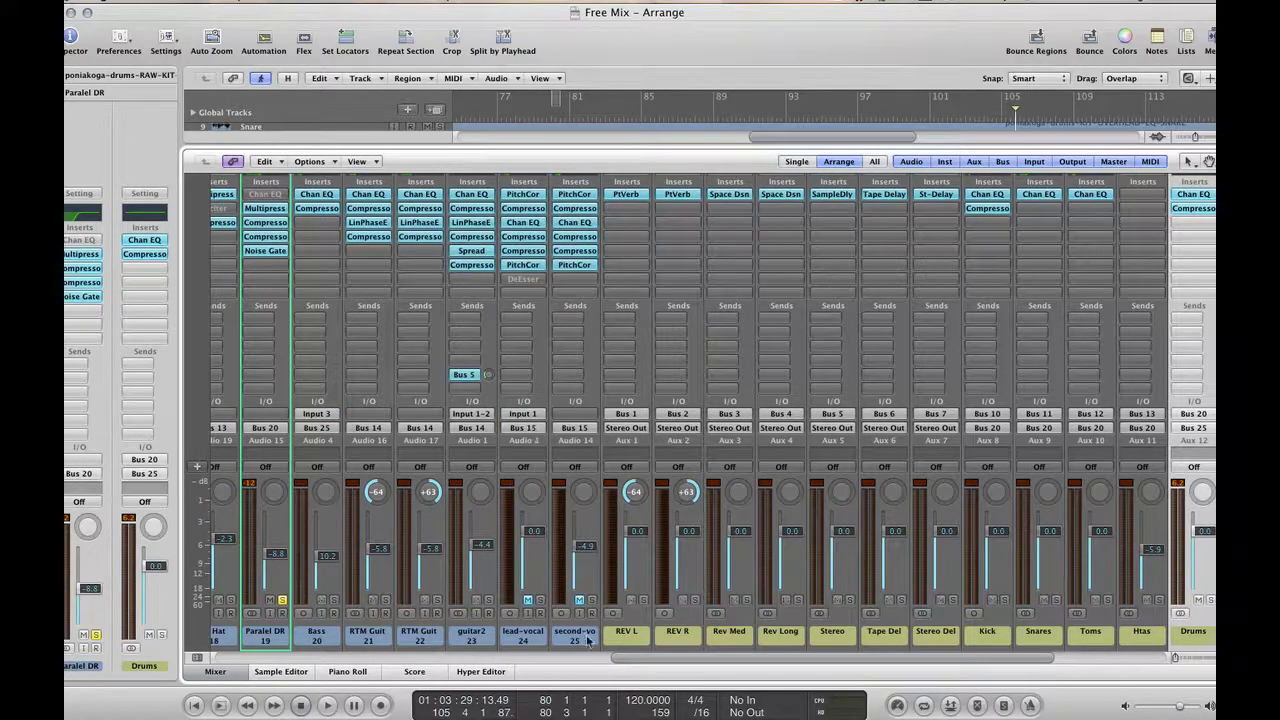
Highlight the two kick channels and the five snare channels in the mixer and follow their routing to the auxiliary channels
drag(657, 658, 362, 645)
click(363, 643)
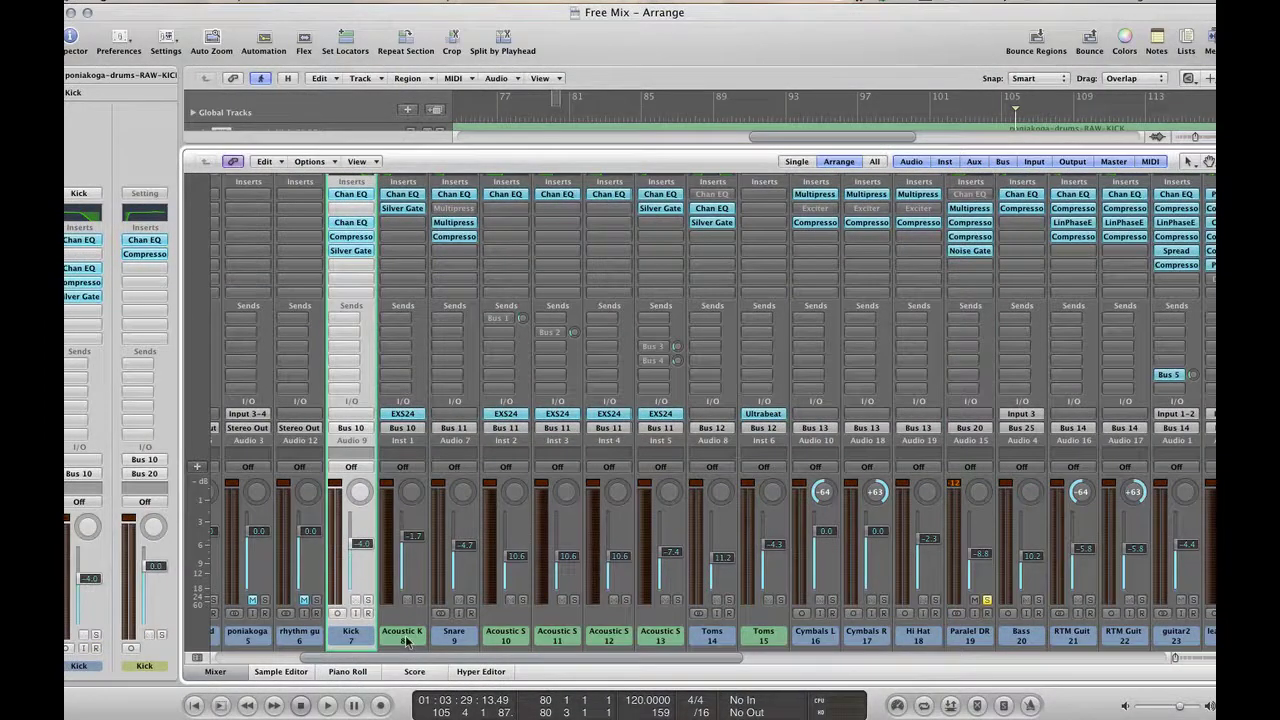
shift+click(406, 642)
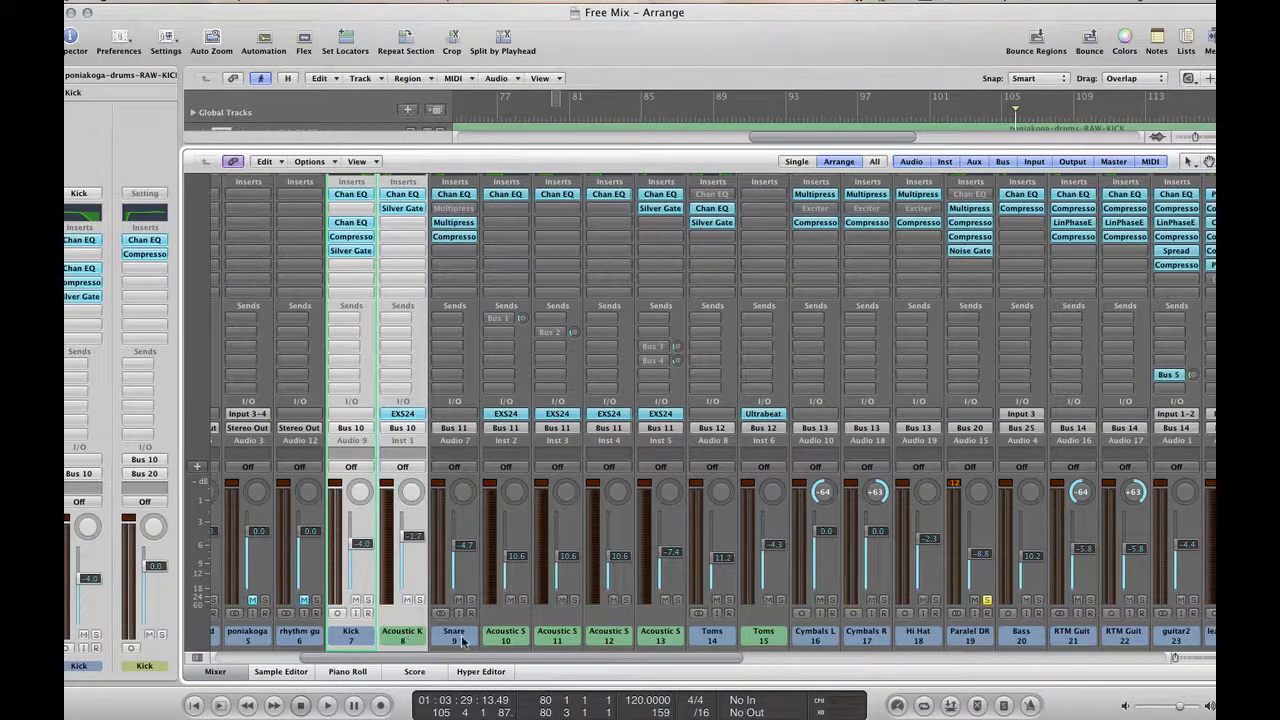
drag(462, 641, 655, 646)
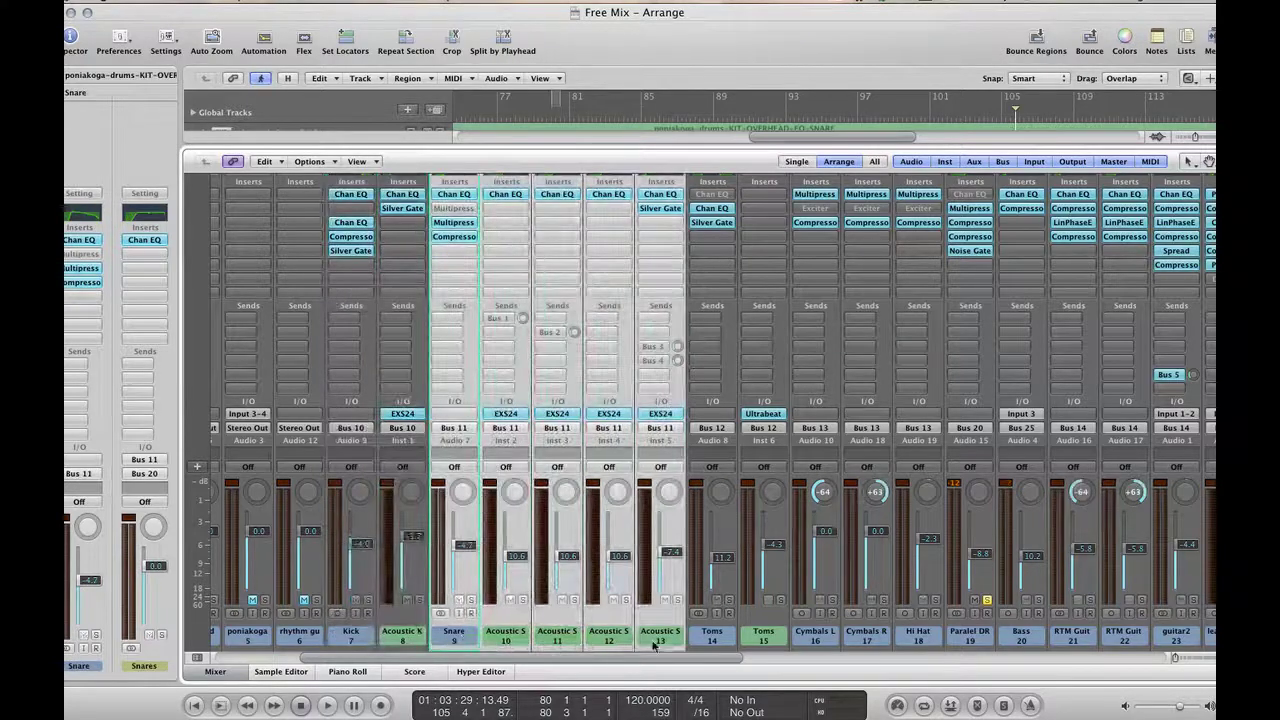
scroll(680, 440, right, 10)
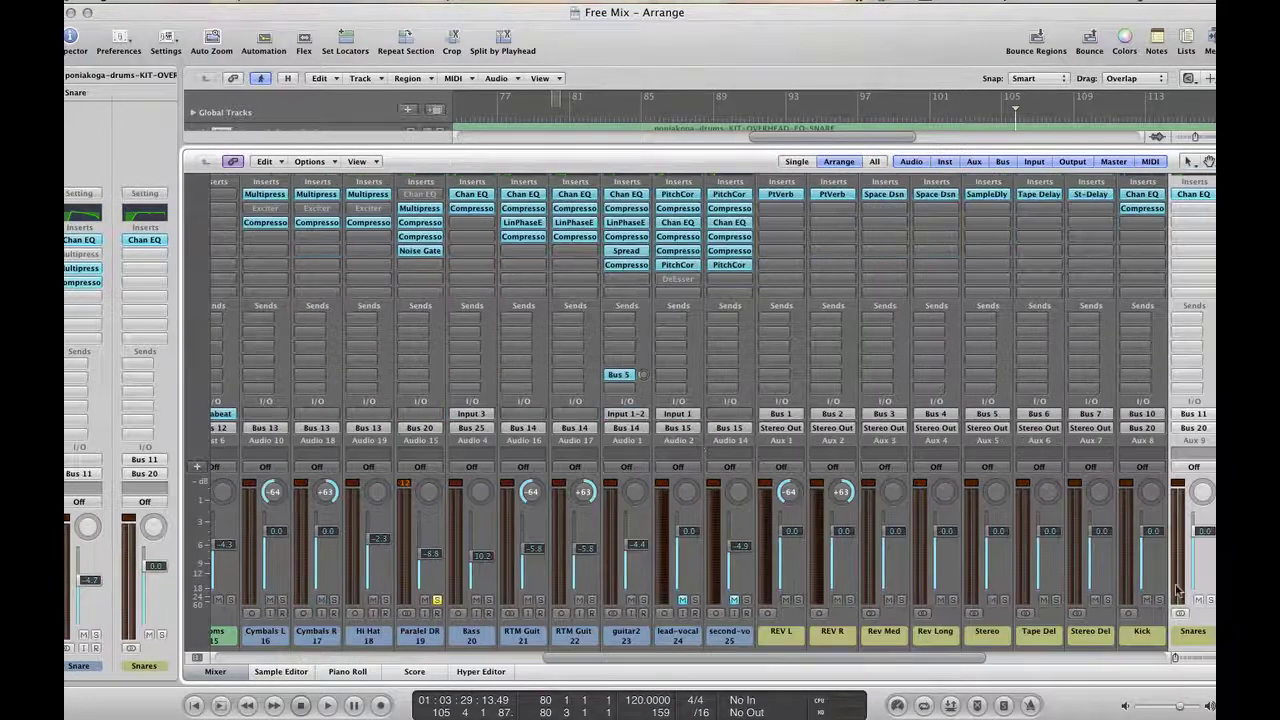
Highlight the two Toms channels in the mixer to follow their routing to the Toms auxiliary
drag(955, 660, 681, 657)
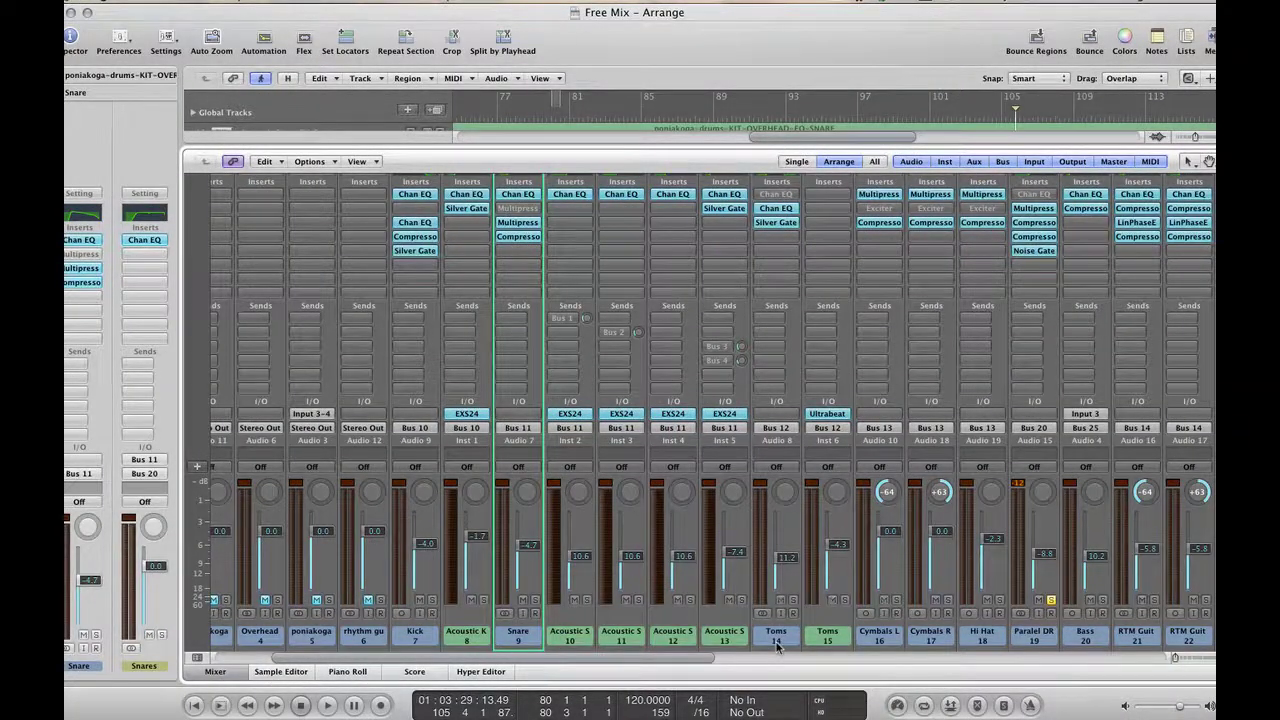
drag(777, 647, 826, 647)
scroll(700, 662, right, 5)
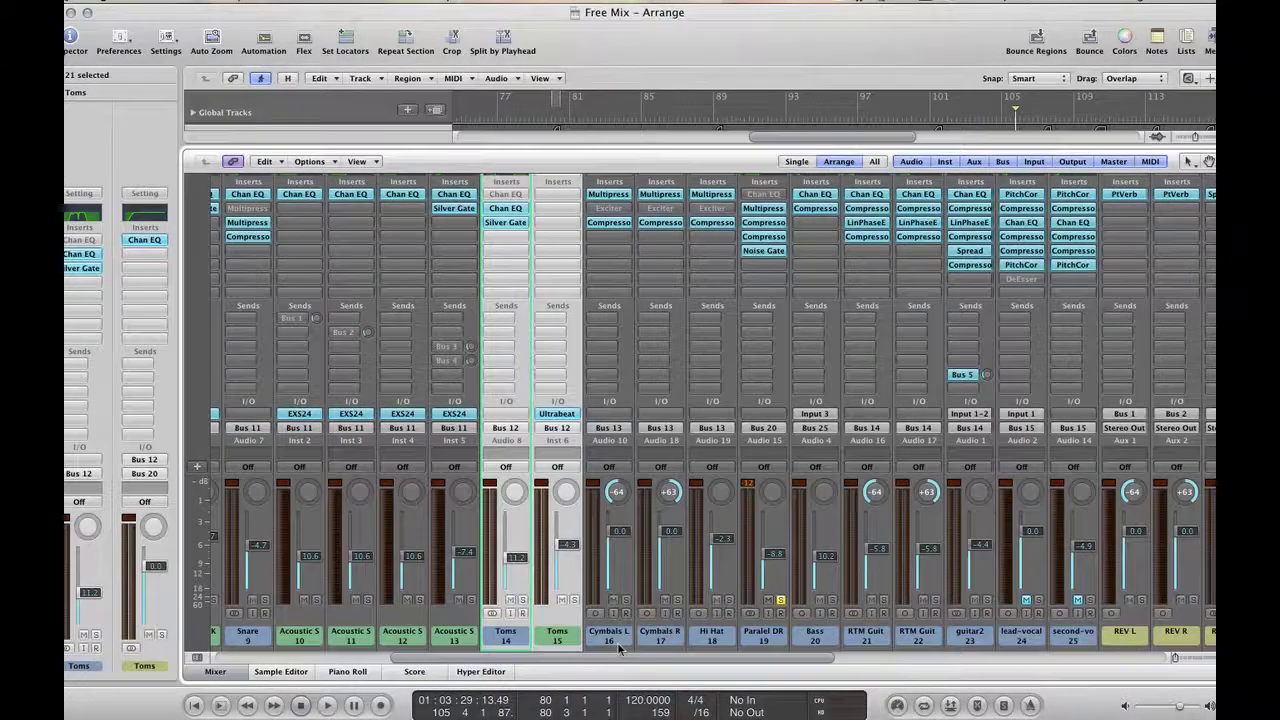
Highlight the Cymbals L, Cymbals R and Hi Hat channels and review the bus choices for their output without changing it
drag(619, 650, 706, 648)
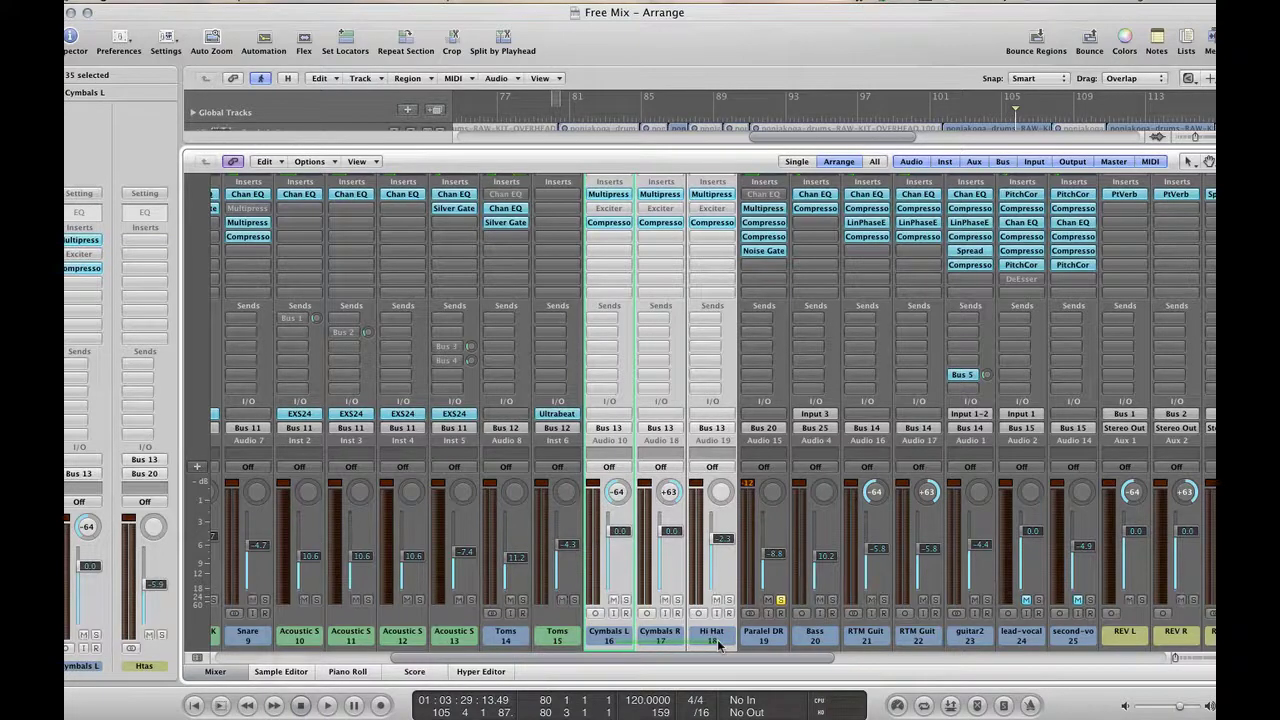
click(707, 428)
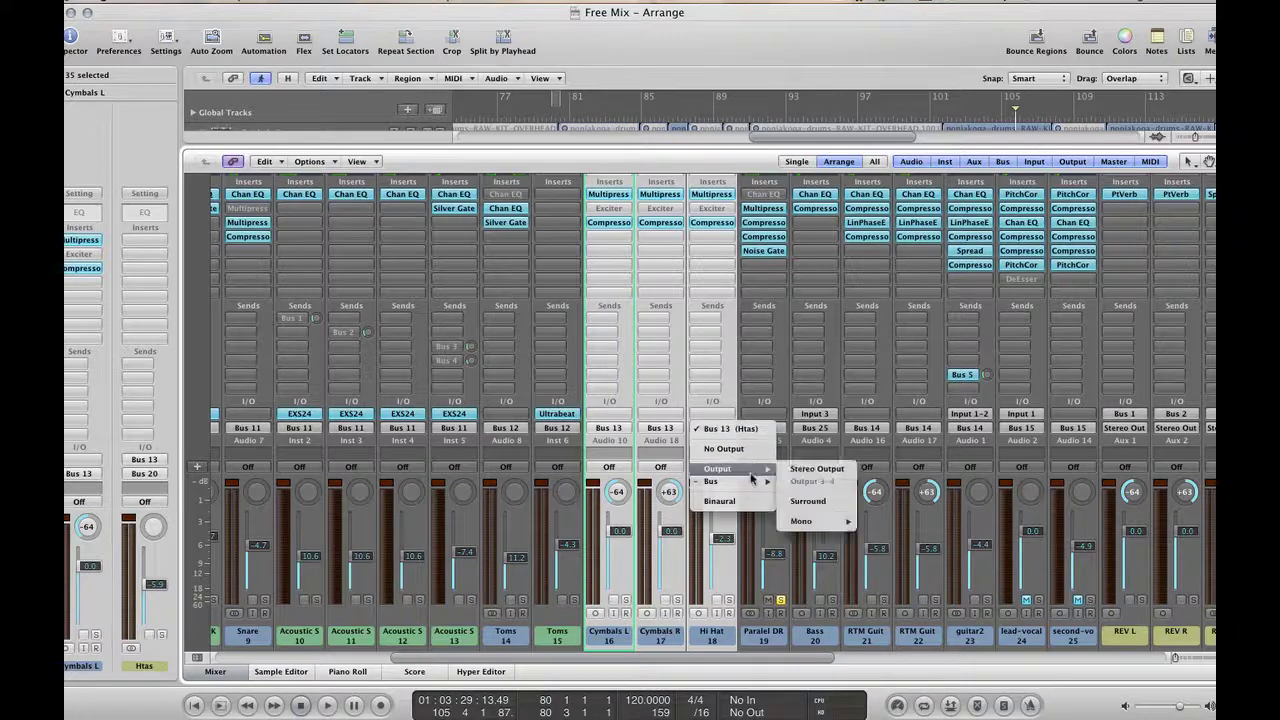
mouse_move(748, 483)
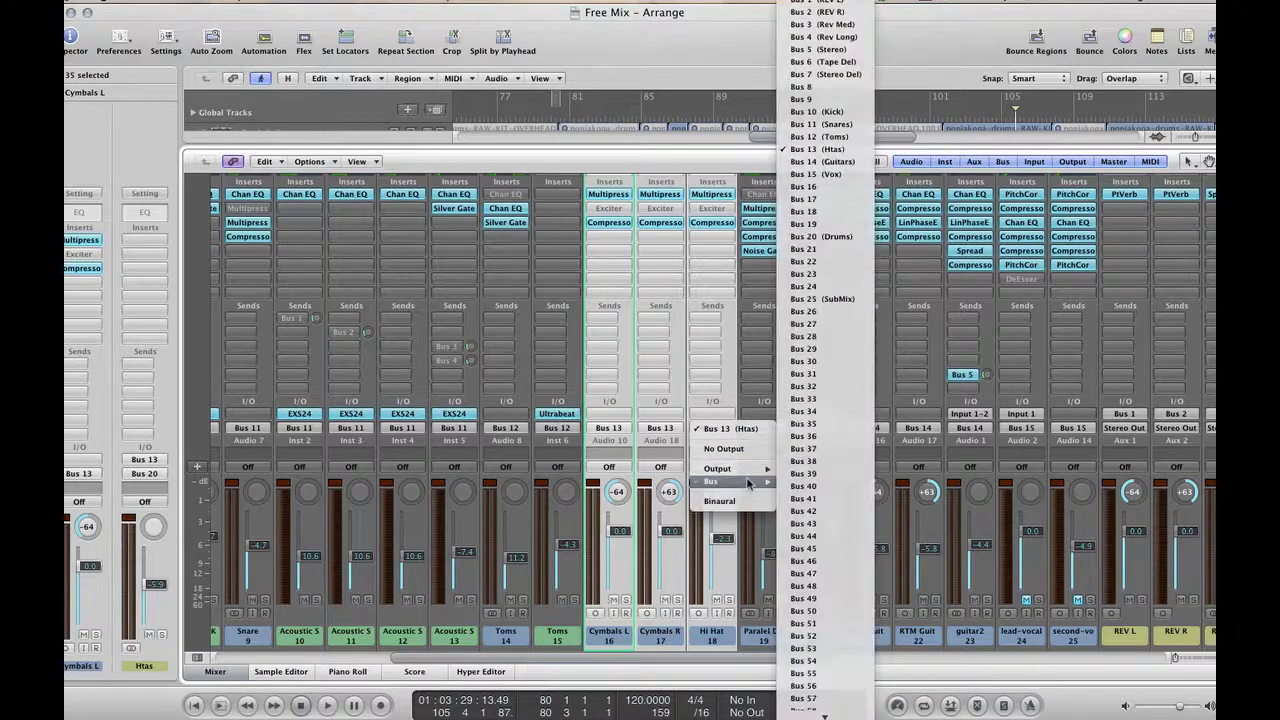
click(794, 664)
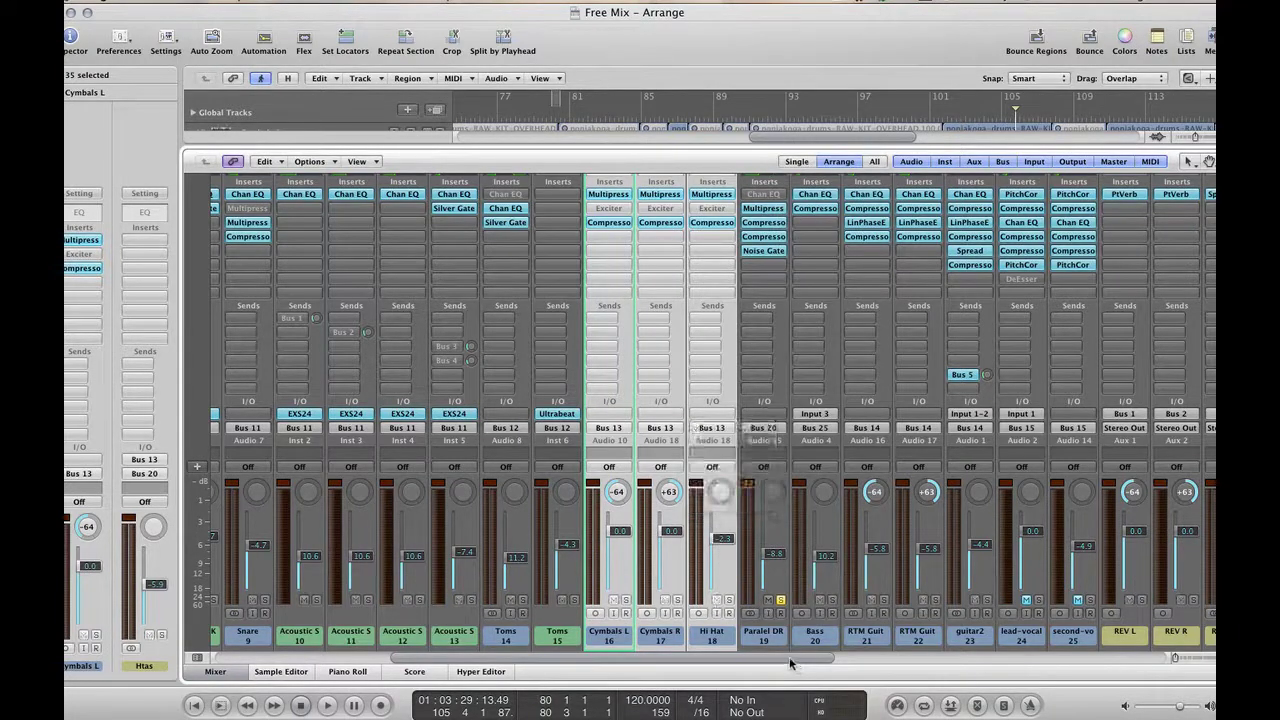
Select the Paralel DR channel to check its routing to the Drums bus, and inspect the Drums bus Compressor during playback
click(767, 641)
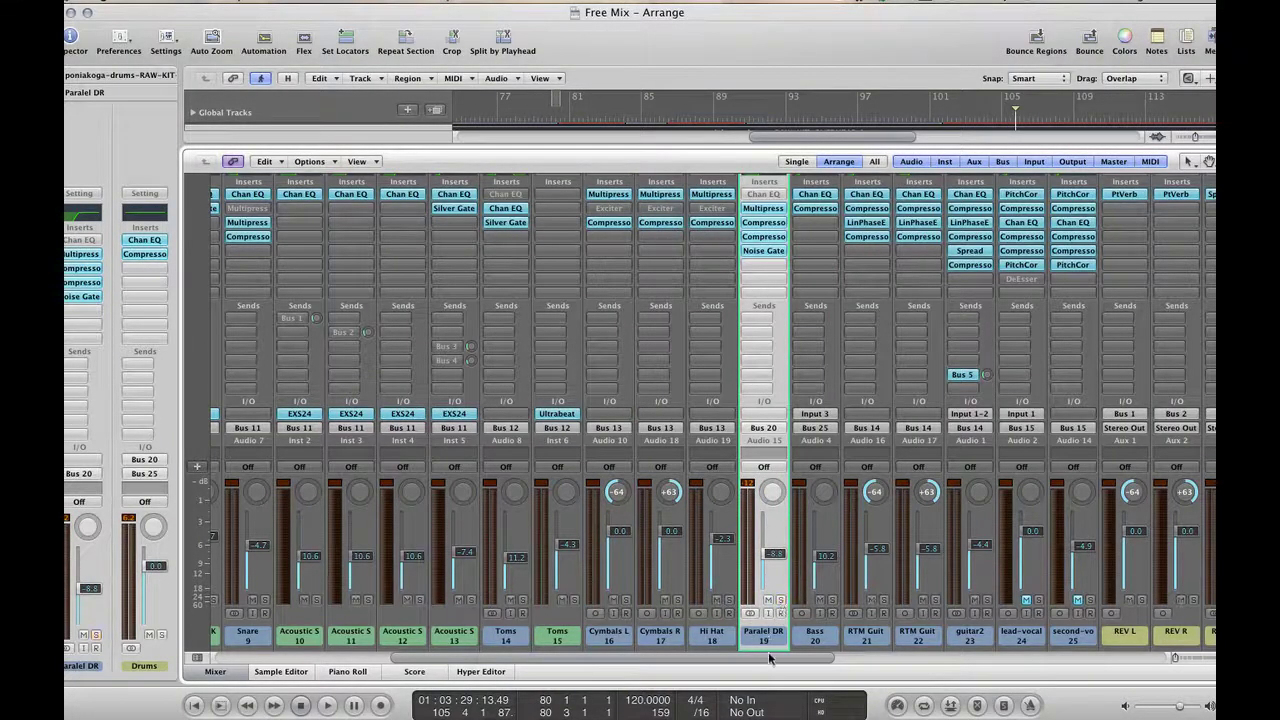
scroll(770, 657, right, 15)
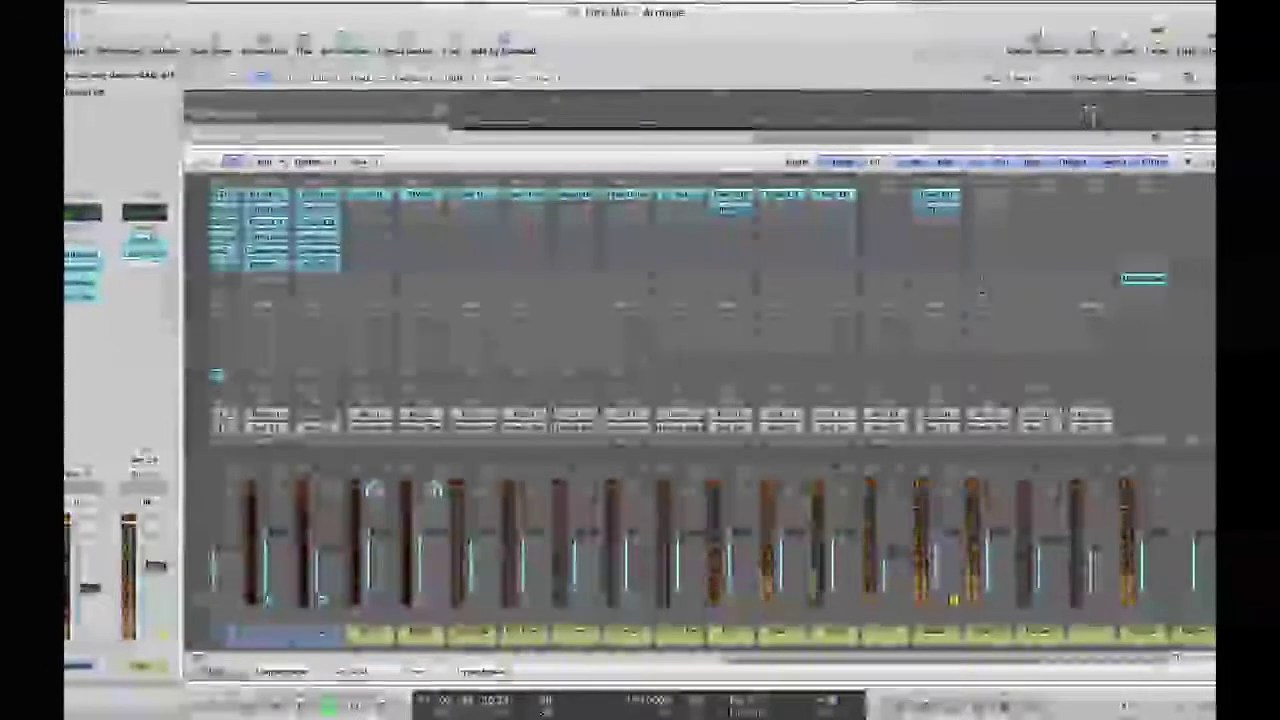
double_click(947, 213)
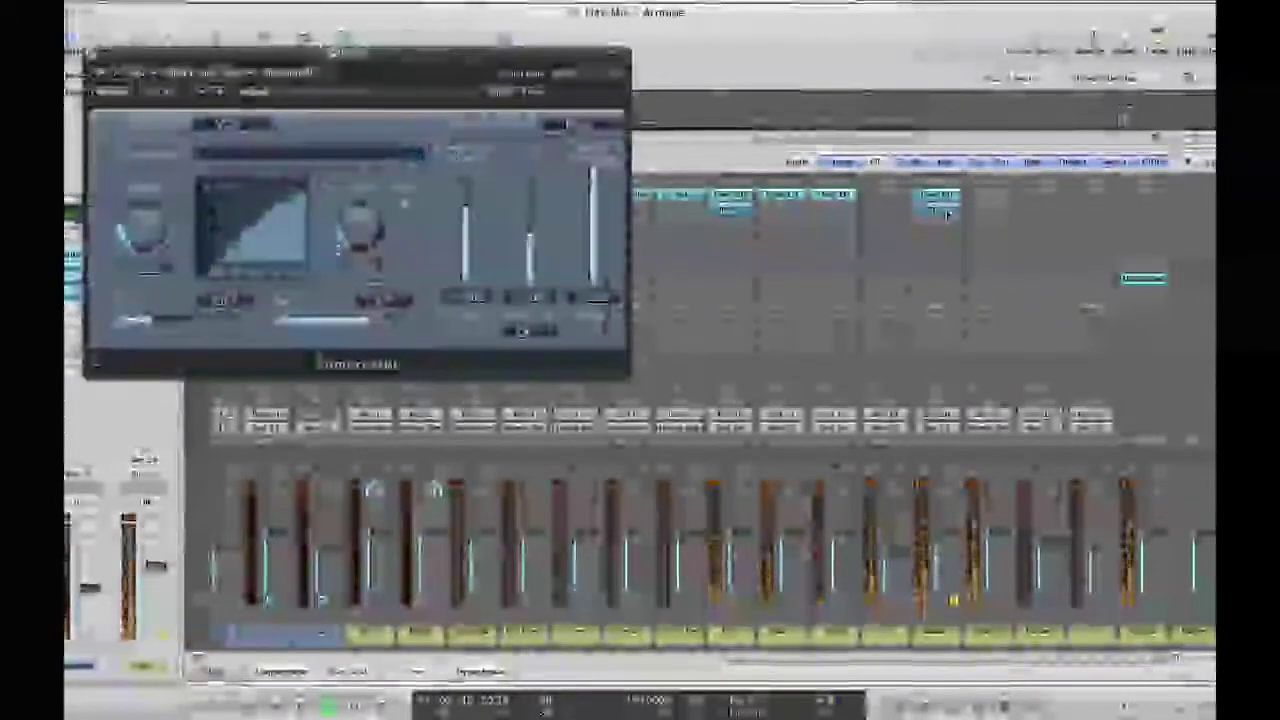
click(95, 53)
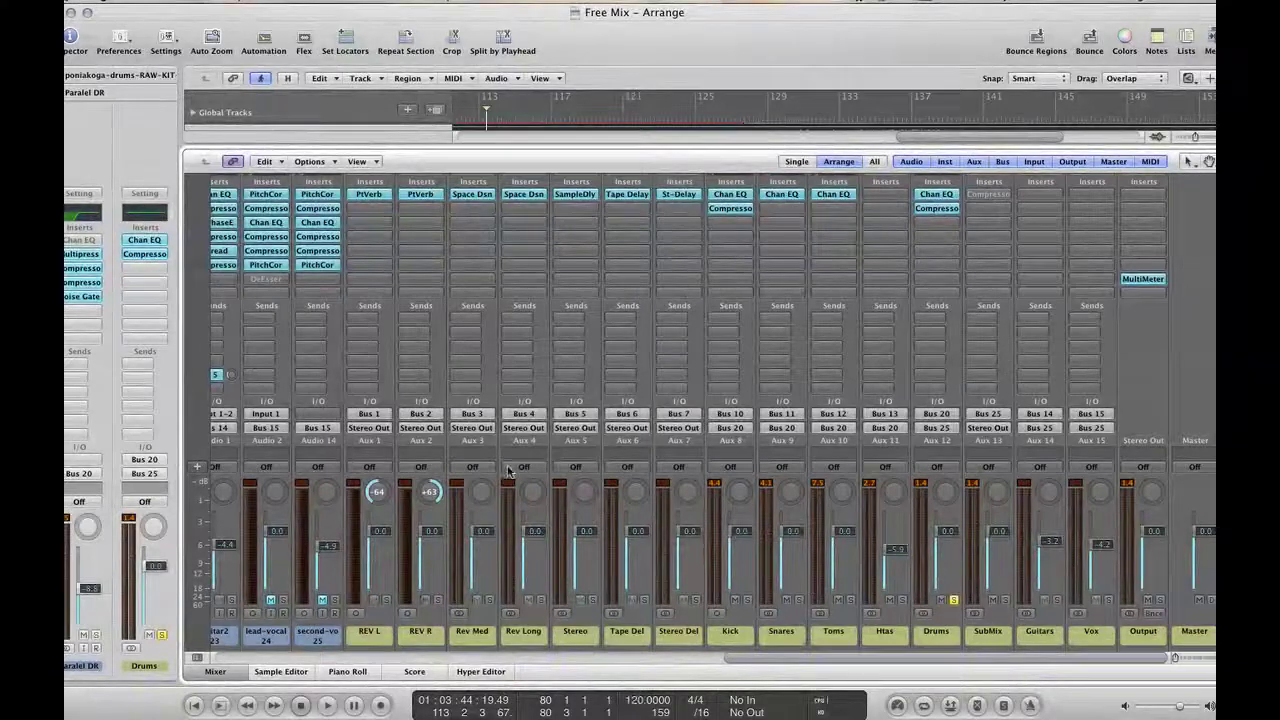
Audition the arrangement from around bar 112, return to the mixer and turn off the Drums bus solo
click(210, 670)
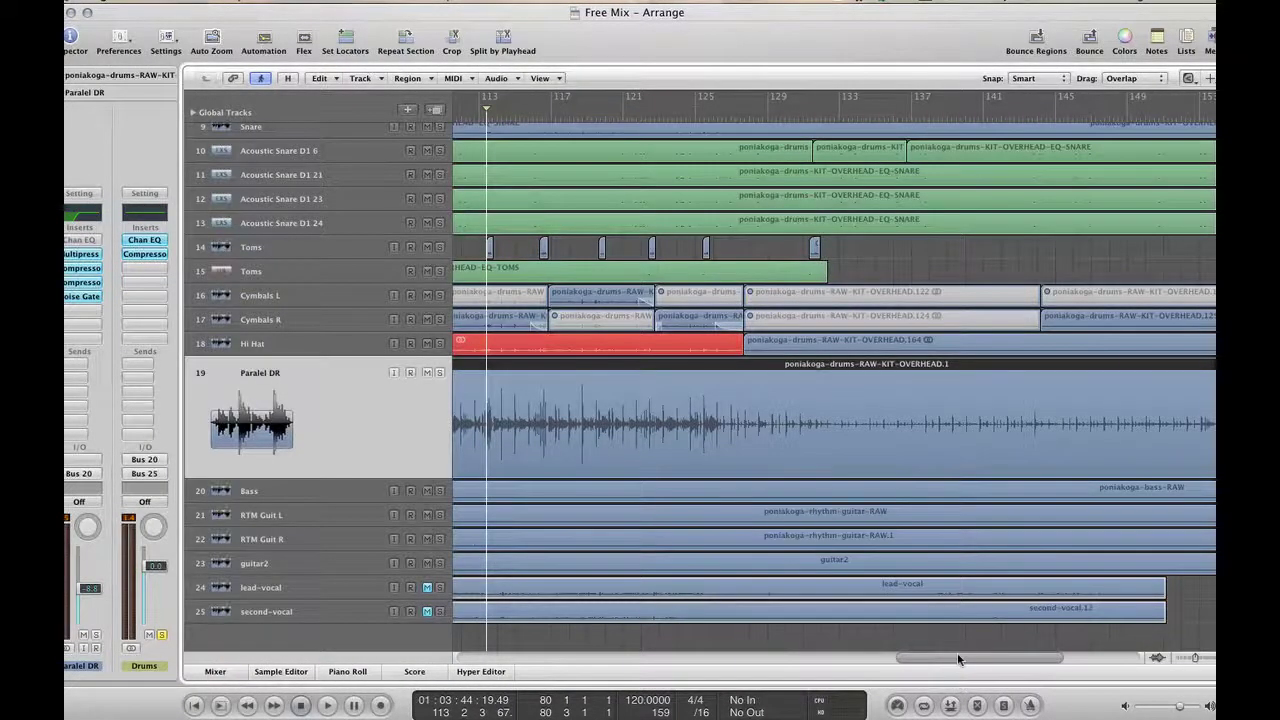
drag(957, 657, 894, 658)
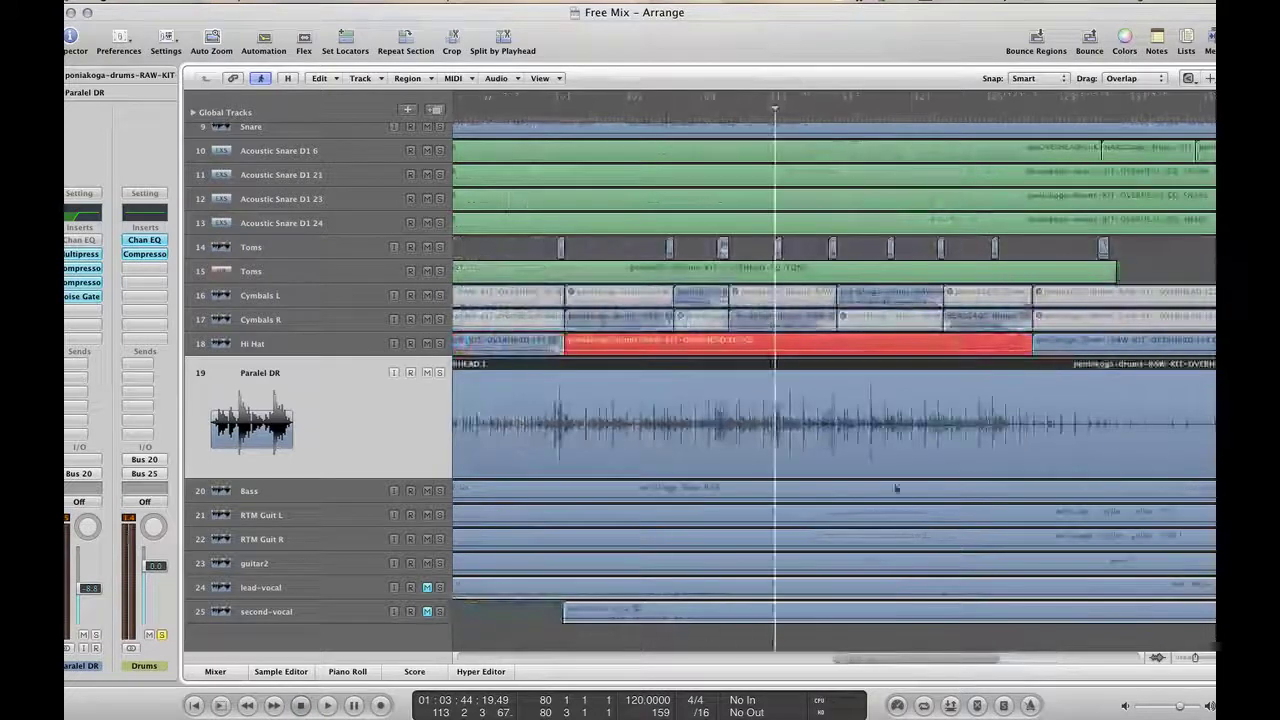
double_click(686, 121)
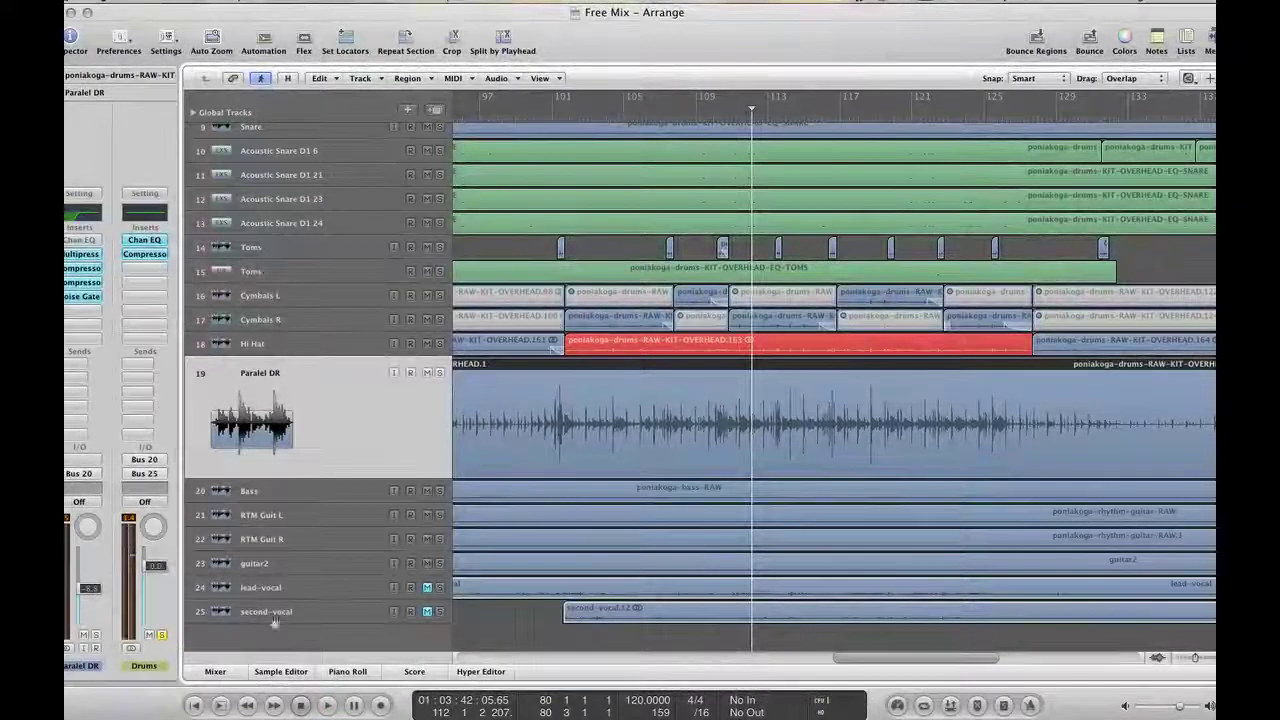
click(215, 672)
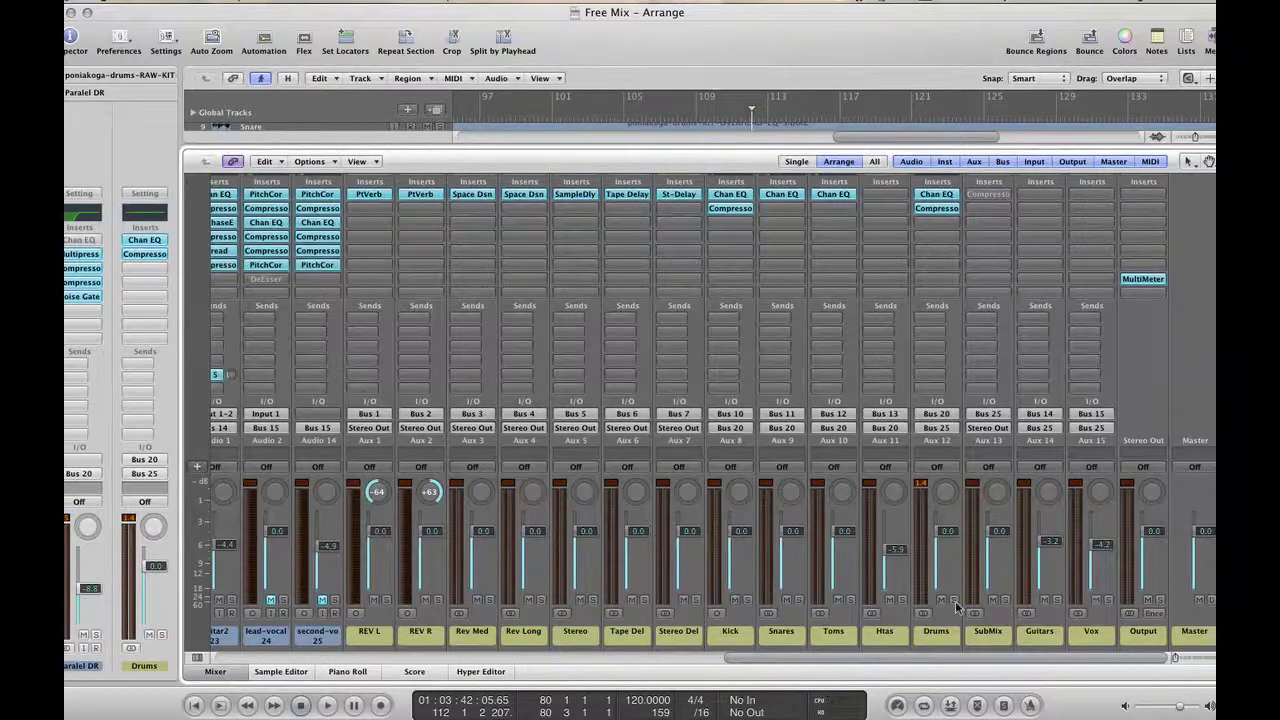
Hide the mixer and play the full arrangement from around bar 39
key(x)
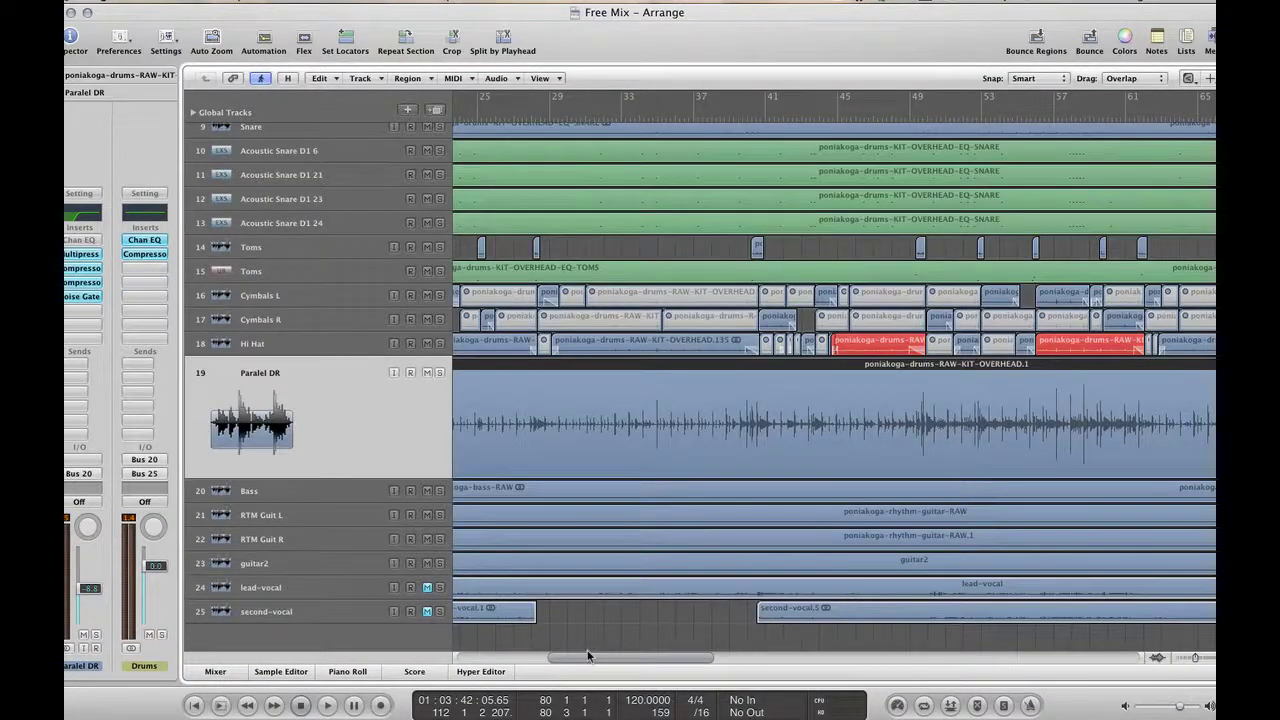
drag(588, 656, 499, 655)
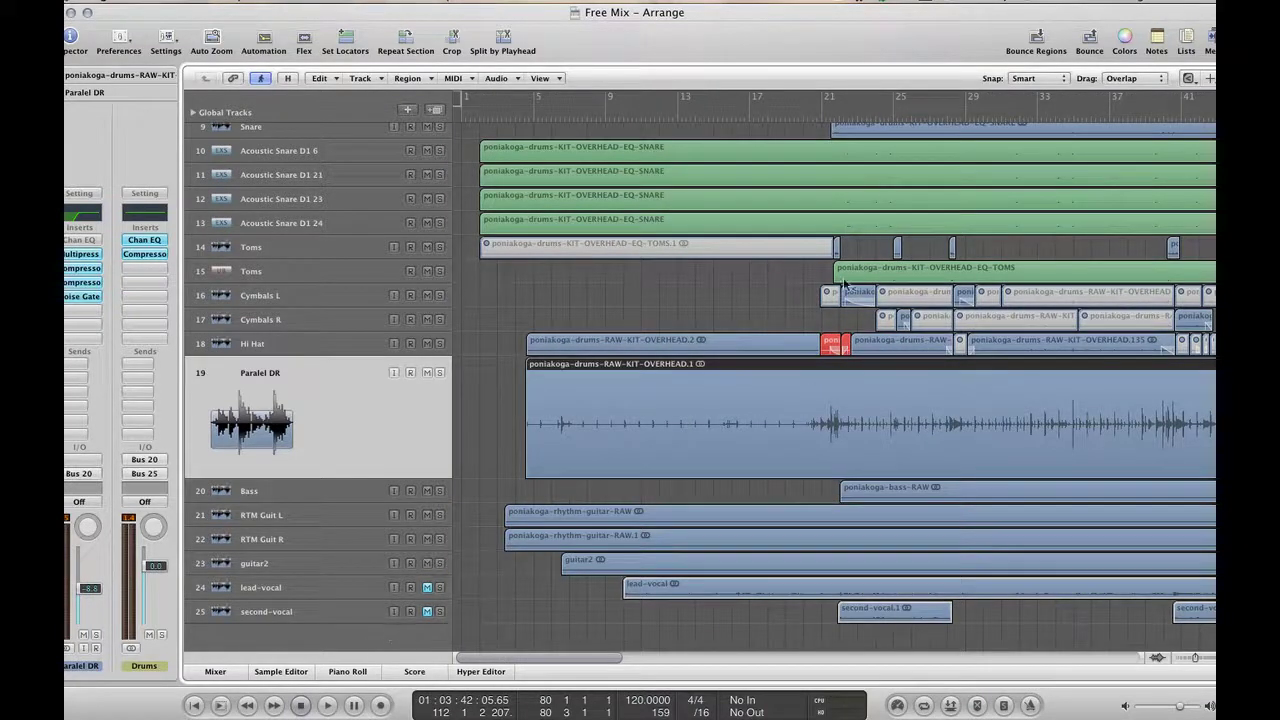
click(1162, 119)
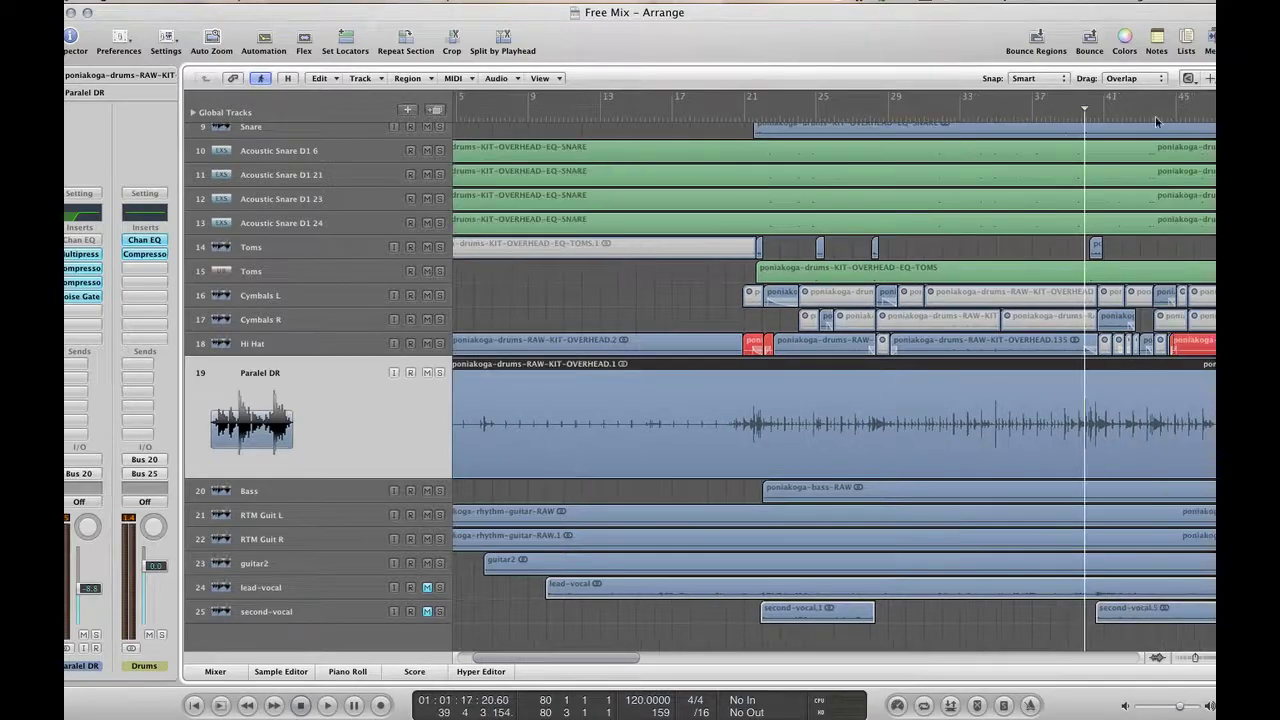
key(space)
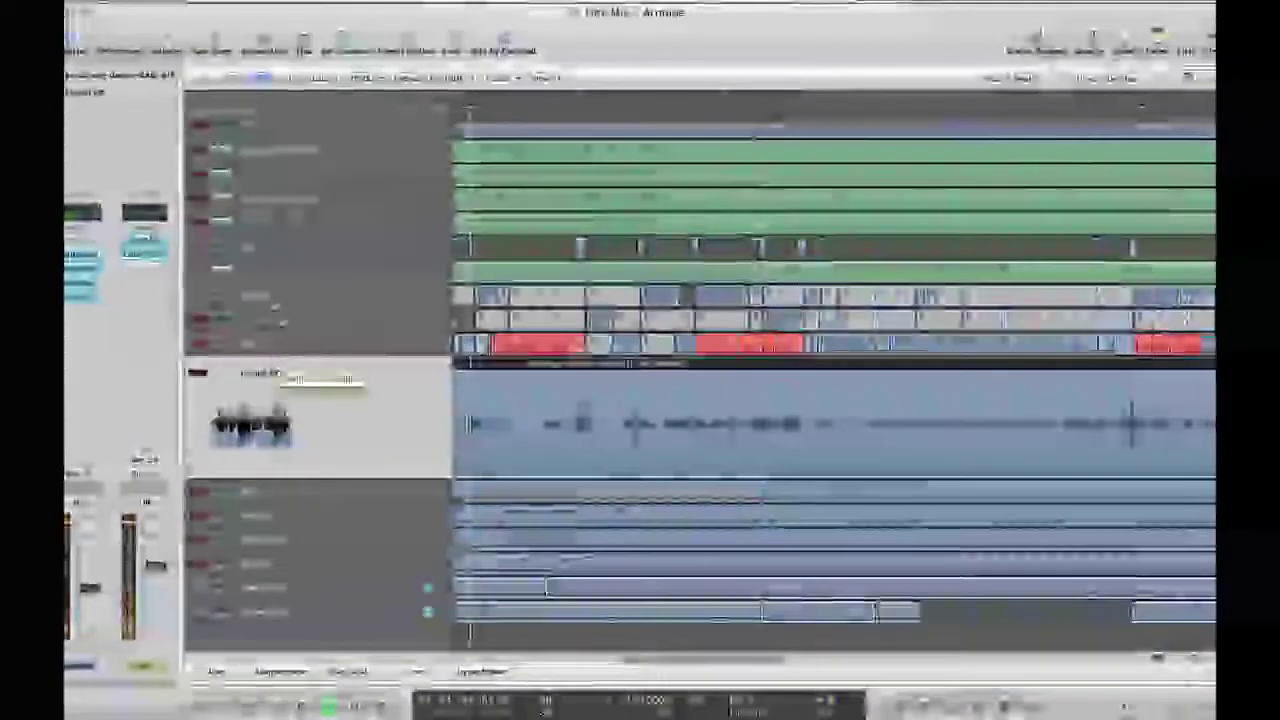
Lower the volume of the Cymbals L and Cymbals R channels together in the mixer during playback
click(272, 295)
click(215, 670)
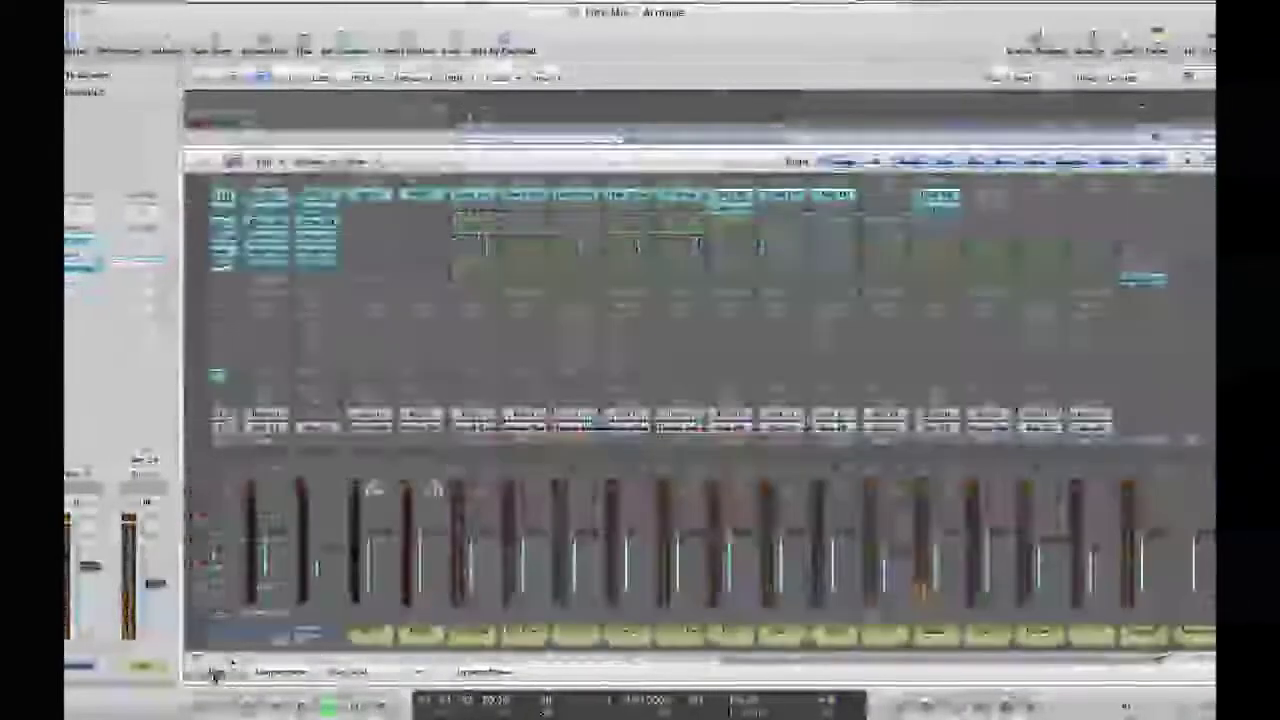
drag(891, 664, 637, 661)
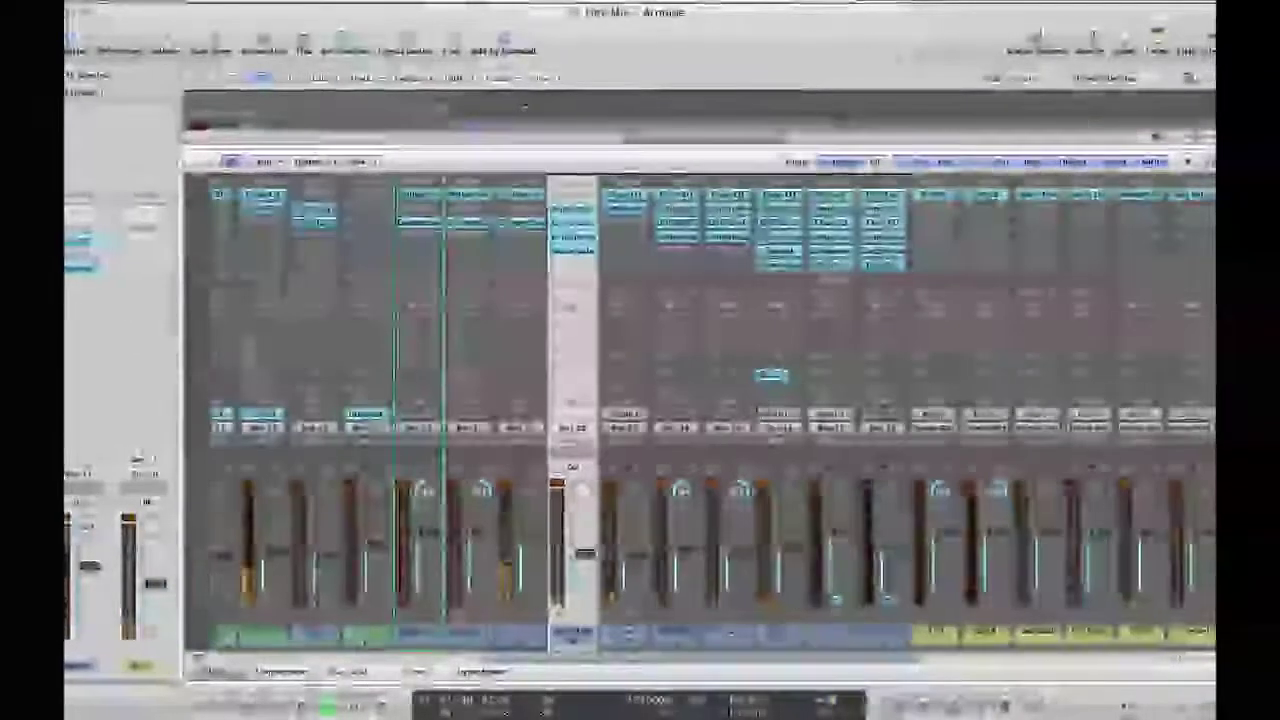
shift+click(472, 622)
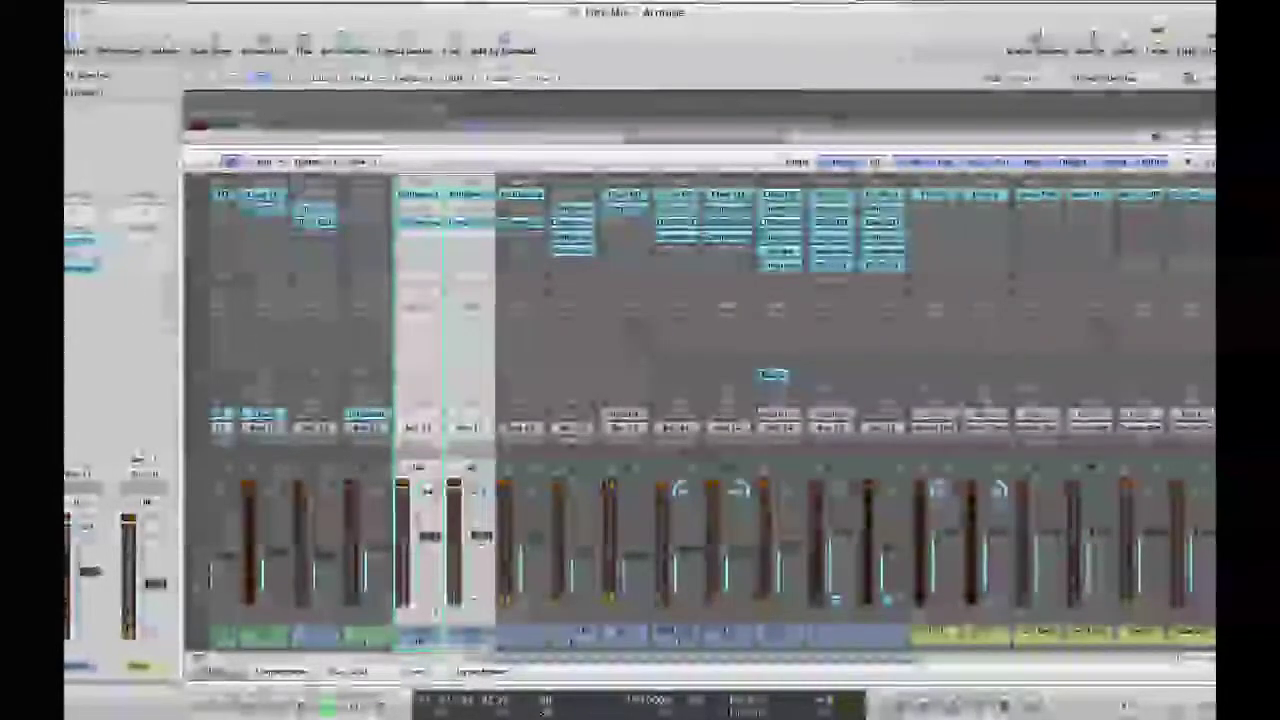
drag(482, 536, 482, 545)
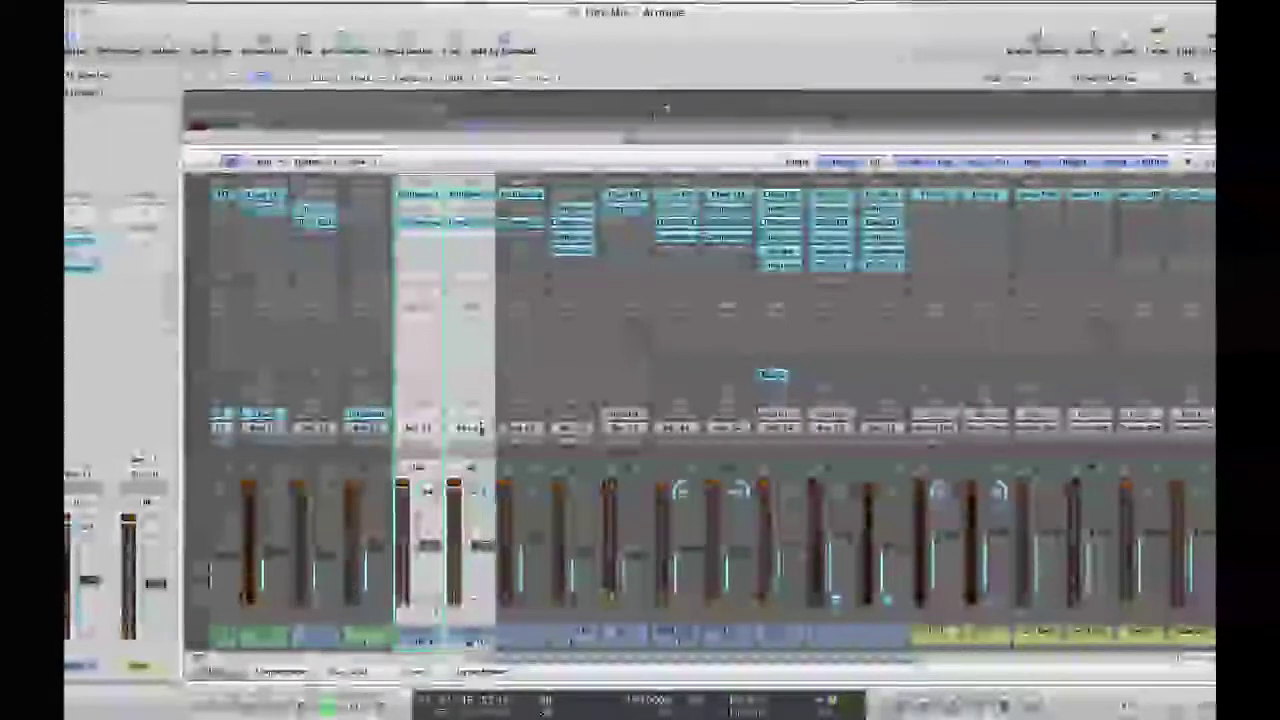
shift+click(478, 641)
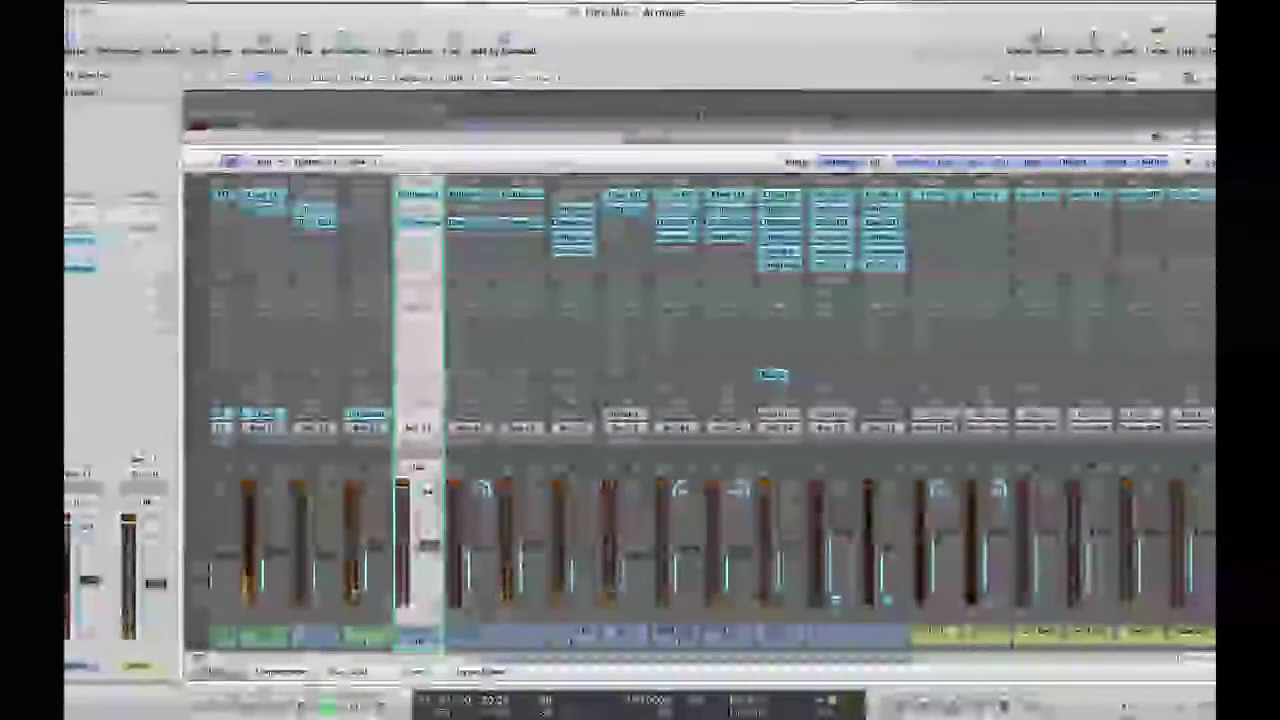
Hide the mixer, turn off the solo on bands 3 and 4 of the cymbals Multipressor, and close the plug-in
drag(672, 147, 729, 230)
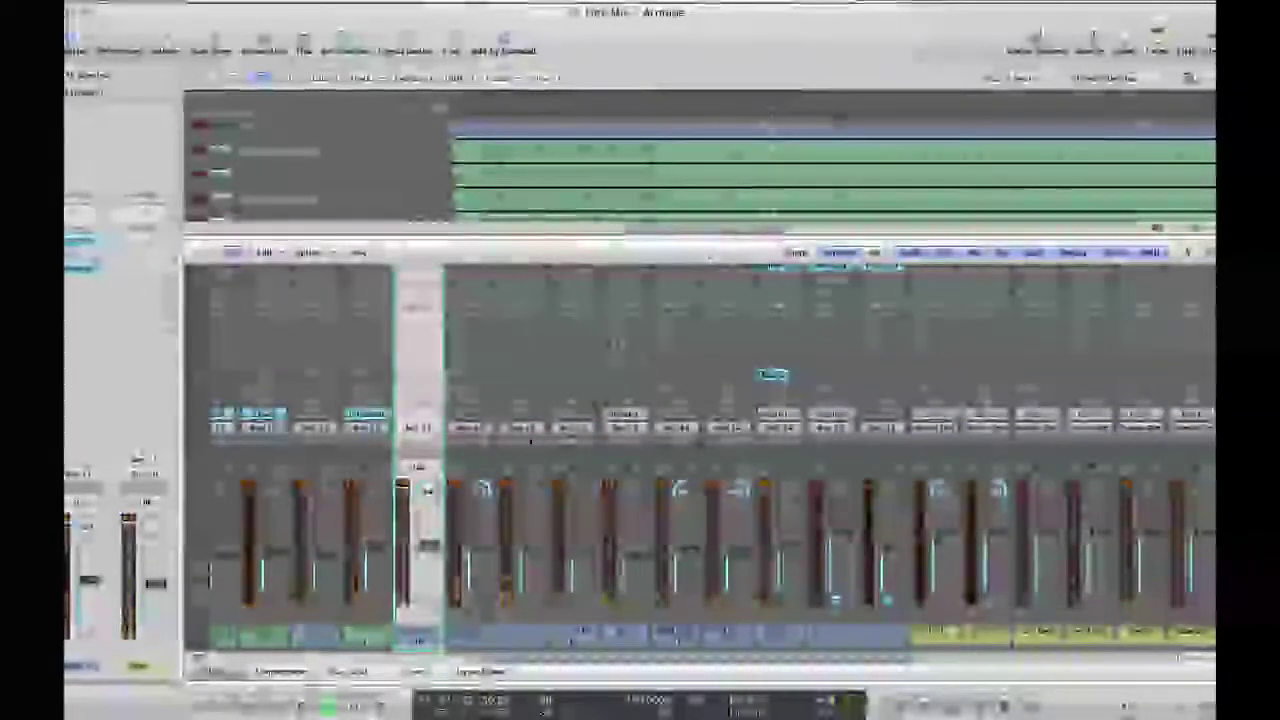
scroll(616, 345, up, 5)
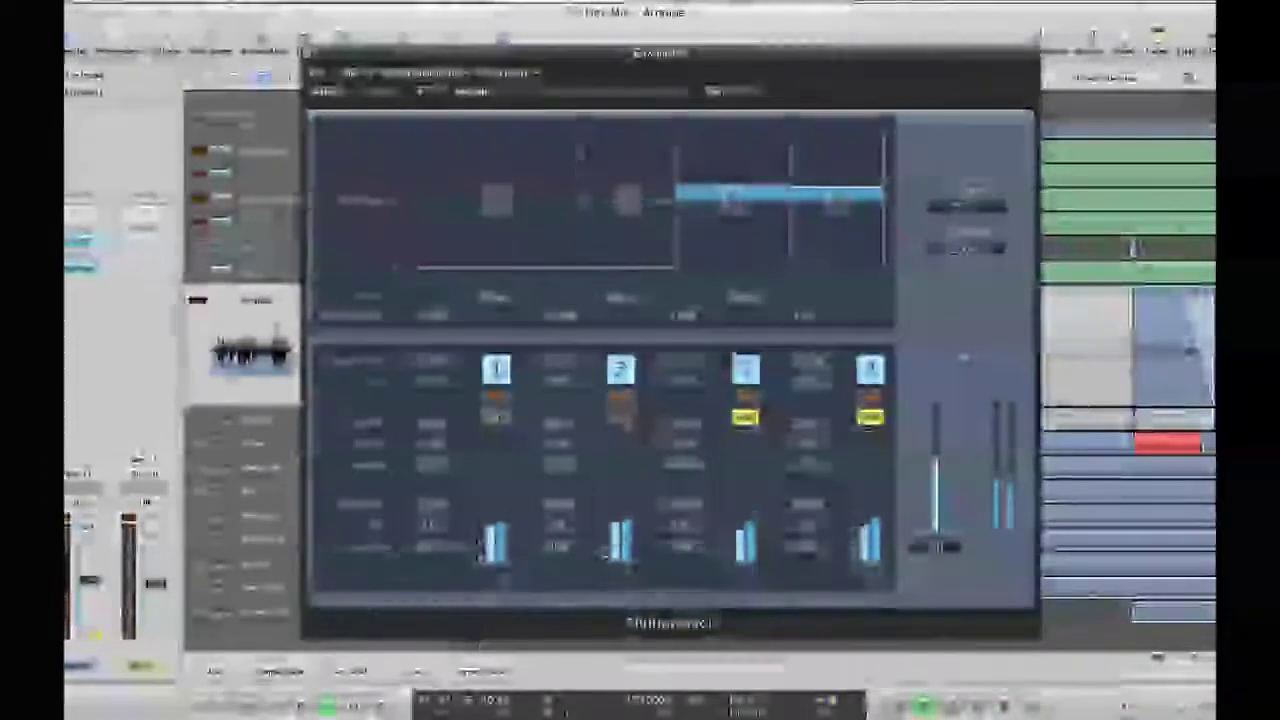
click(746, 417)
click(870, 417)
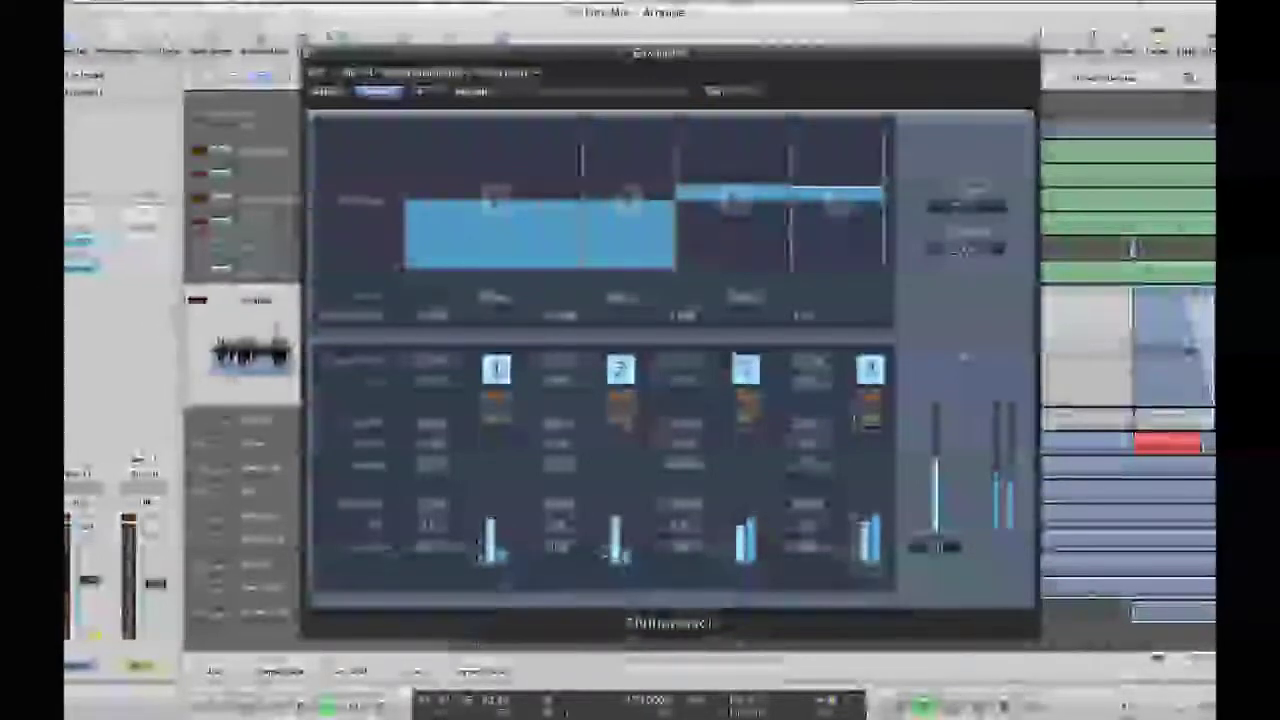
click(308, 53)
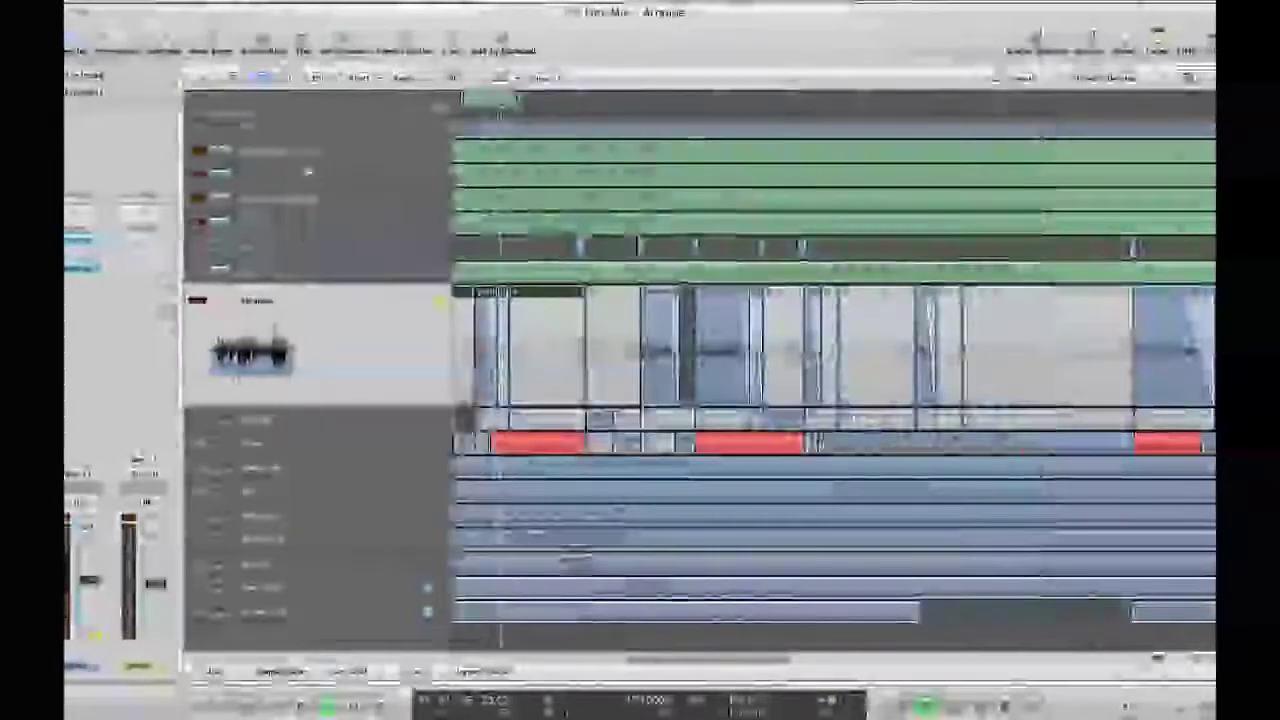
Open the cymbals track's Compressor, adjust its settings while auditioning the track, and close it
click(78, 267)
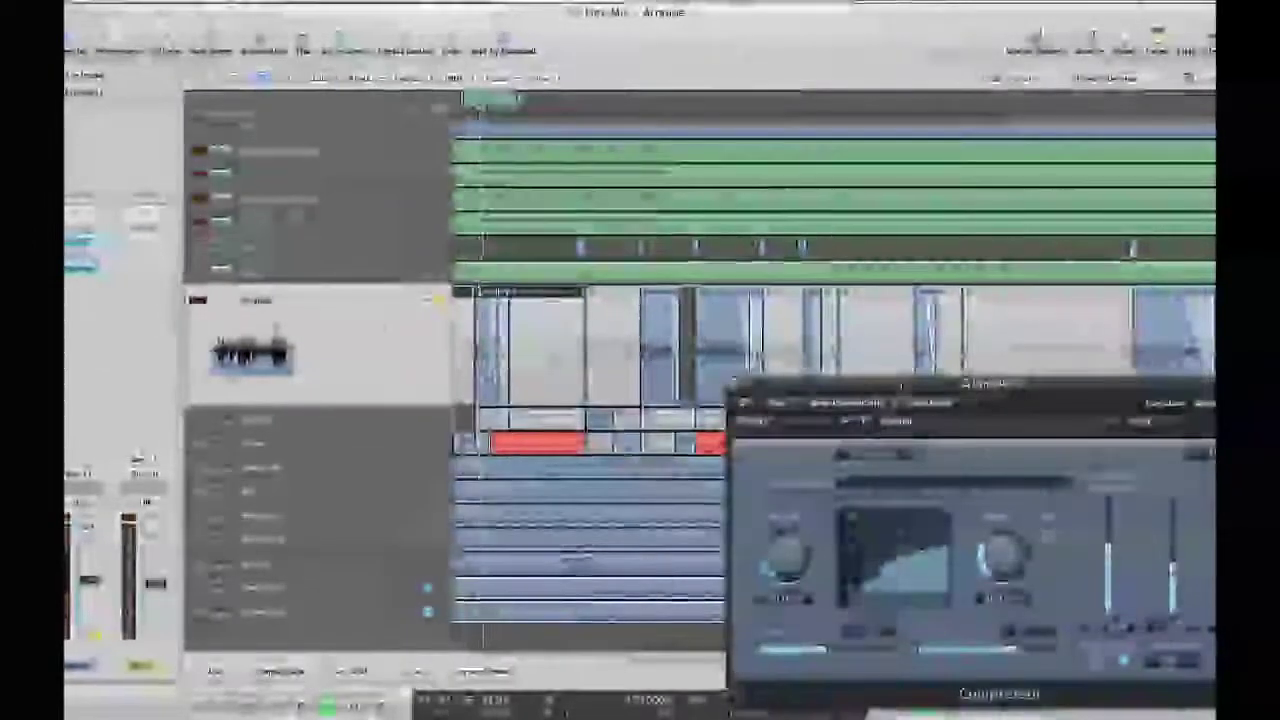
drag(965, 384, 698, 187)
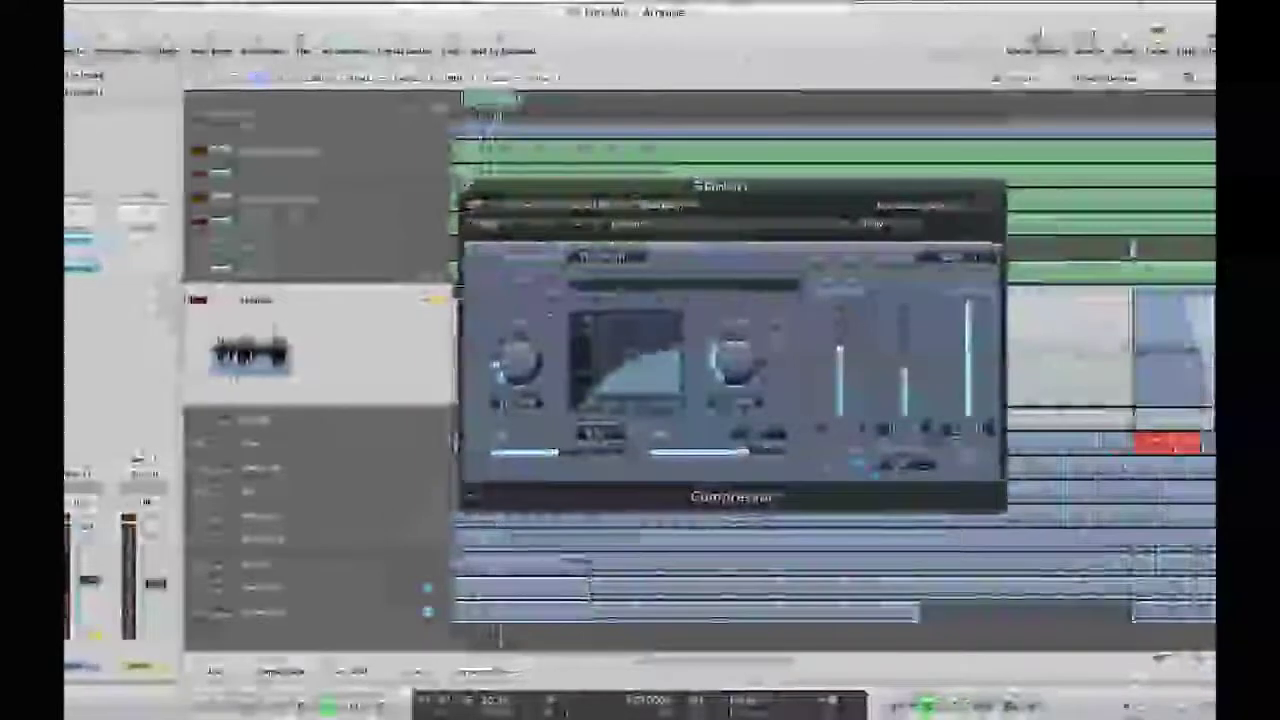
drag(524, 345, 524, 348)
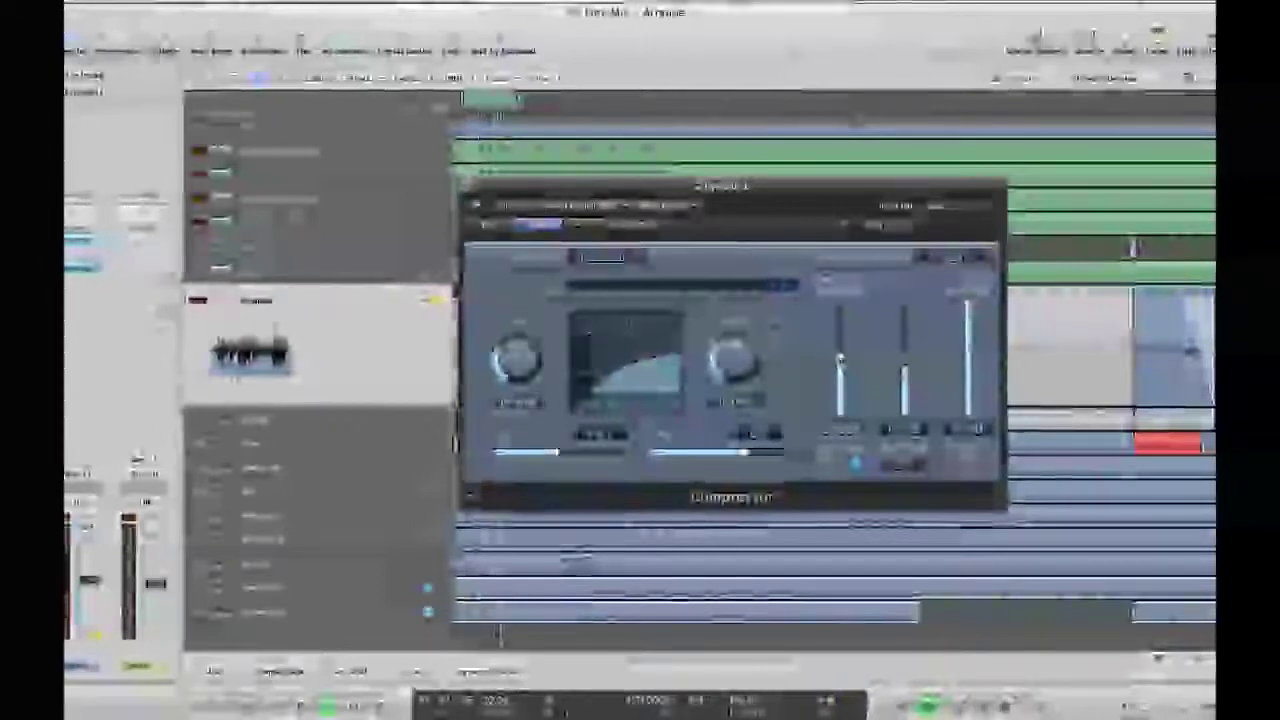
click(467, 185)
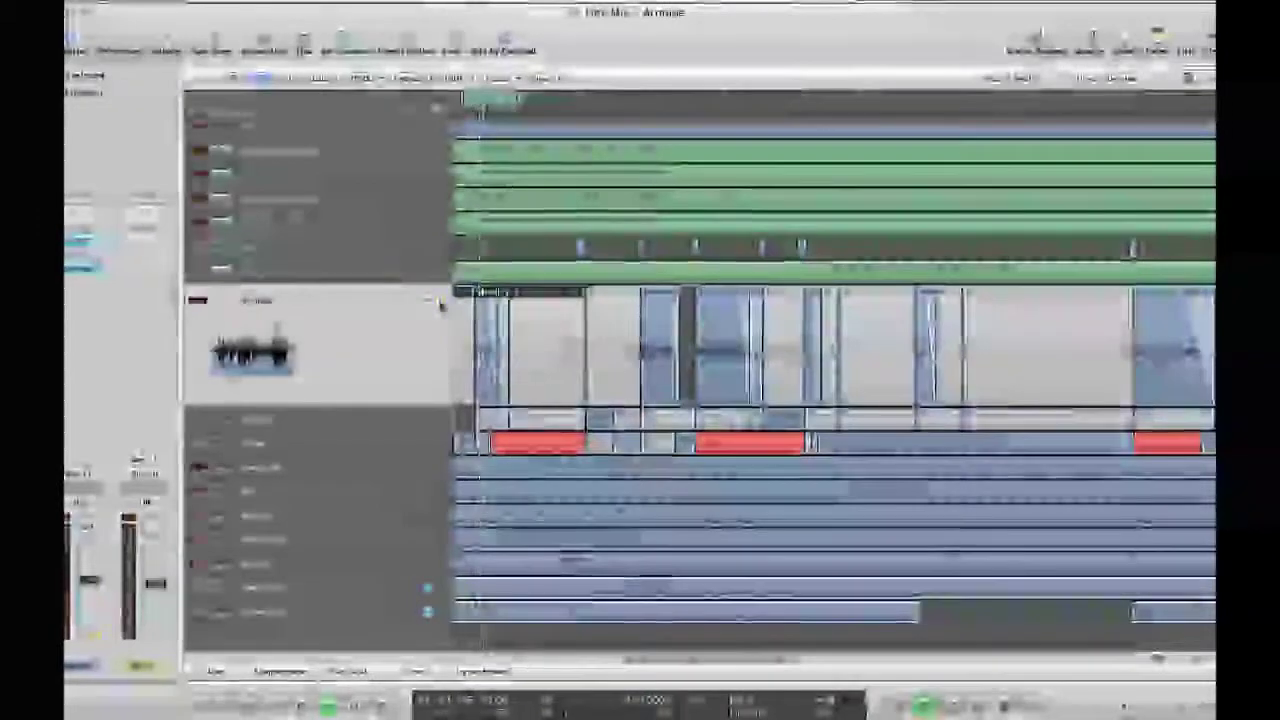
Select the Hi Hat track and show its regions at the start of the arrangement
click(323, 446)
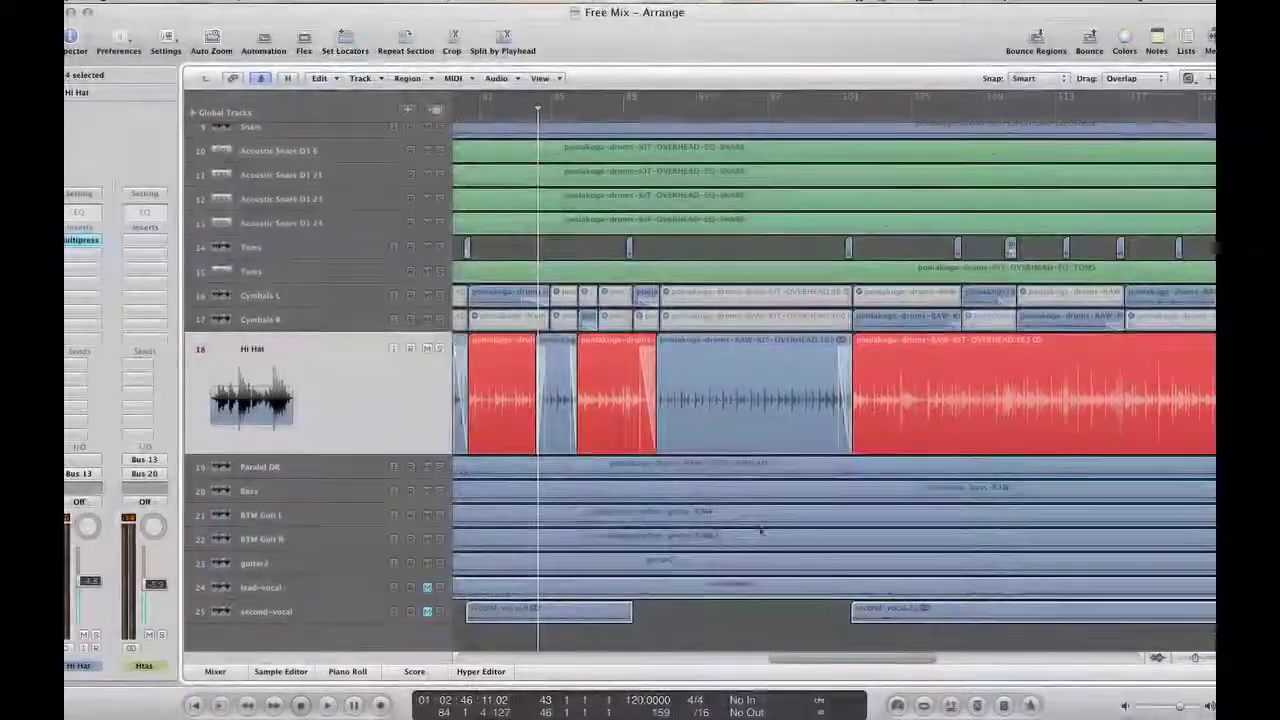
drag(682, 666, 440, 659)
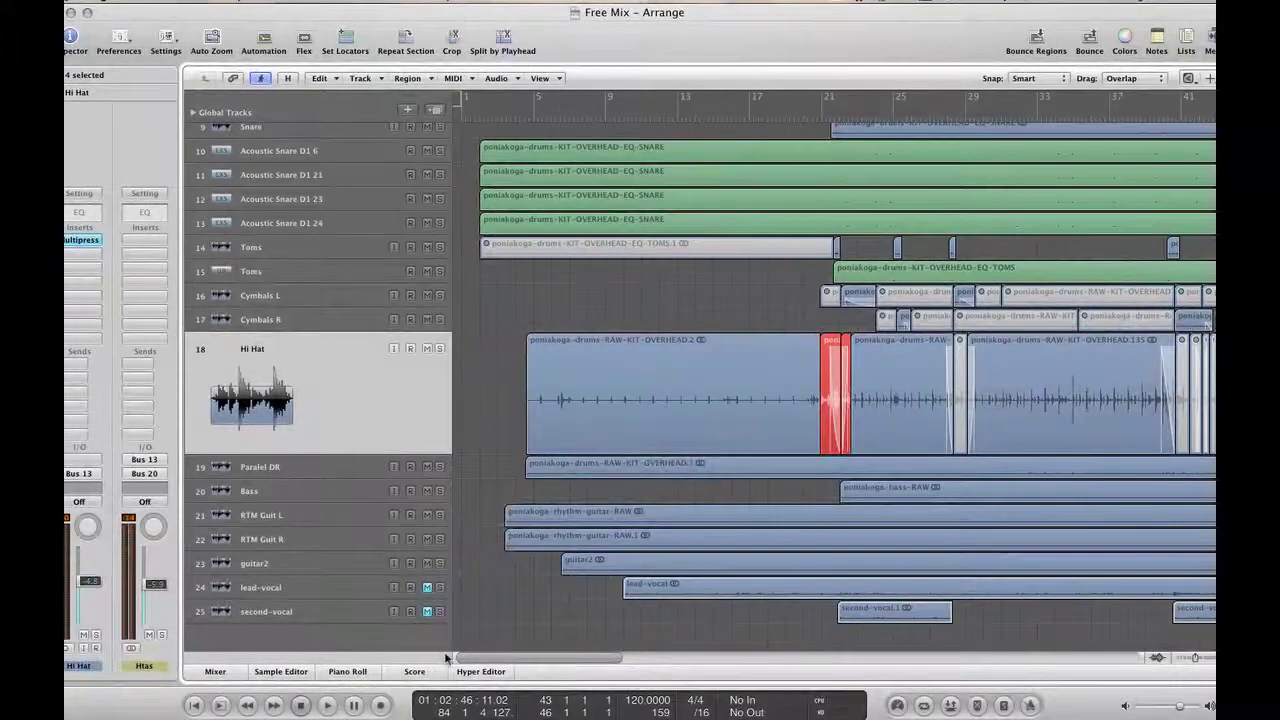